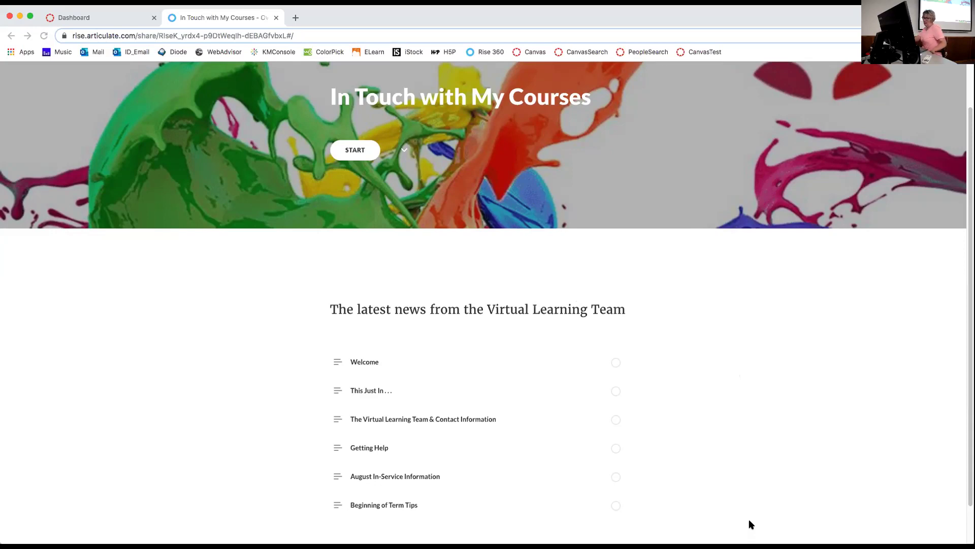
Open the This Just In lesson and read the Current News sections through New Content in the Instructor Orientation Course.
left_click(738, 419)
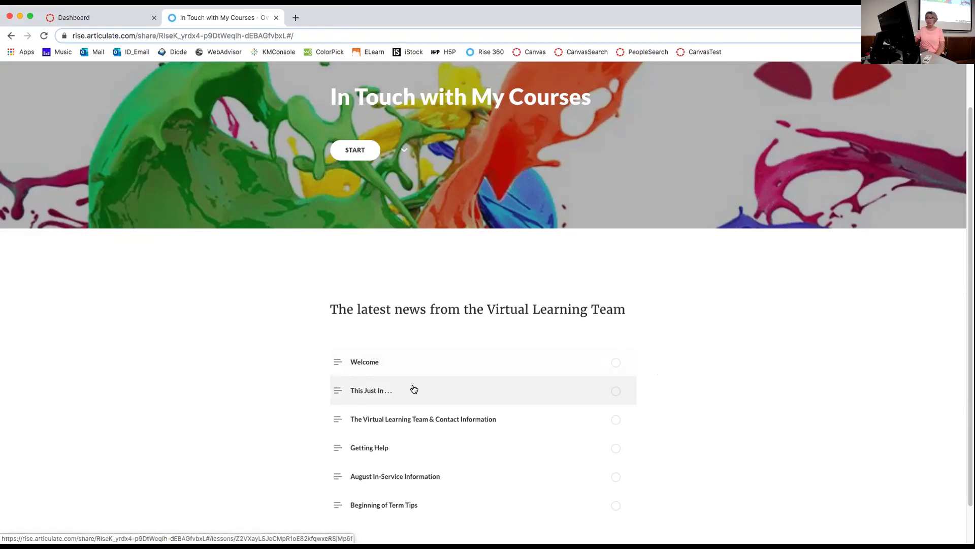
left_click(376, 391)
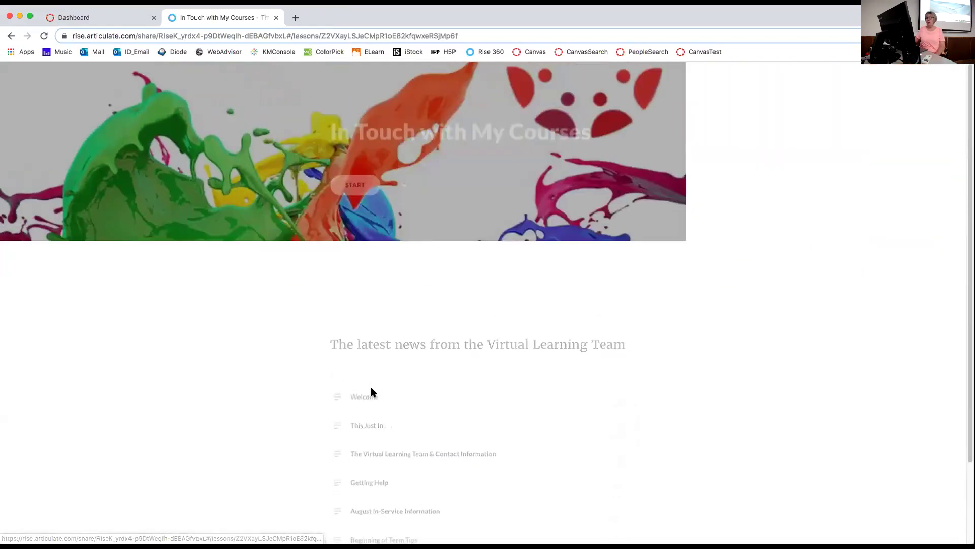
scroll(763, 316, "down", 5)
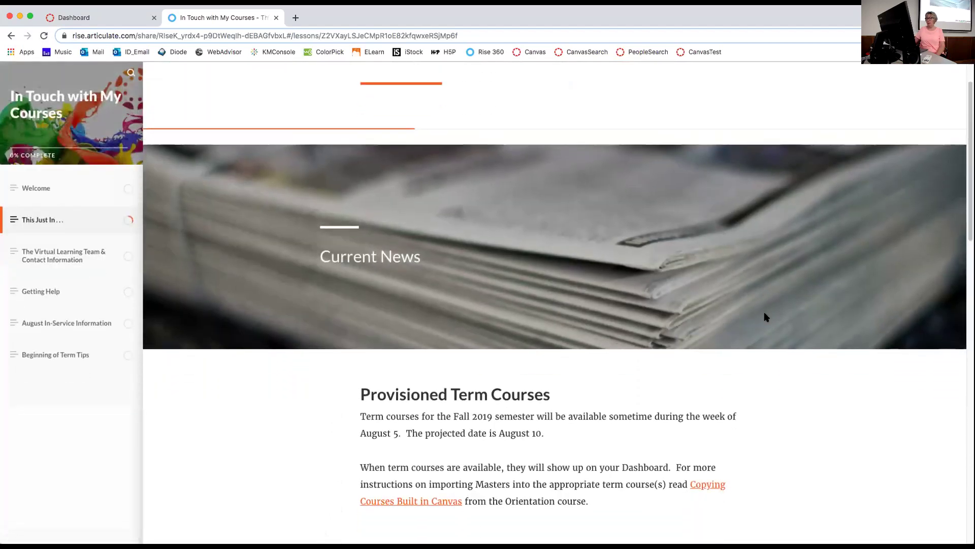
scroll(766, 317, "down", 3)
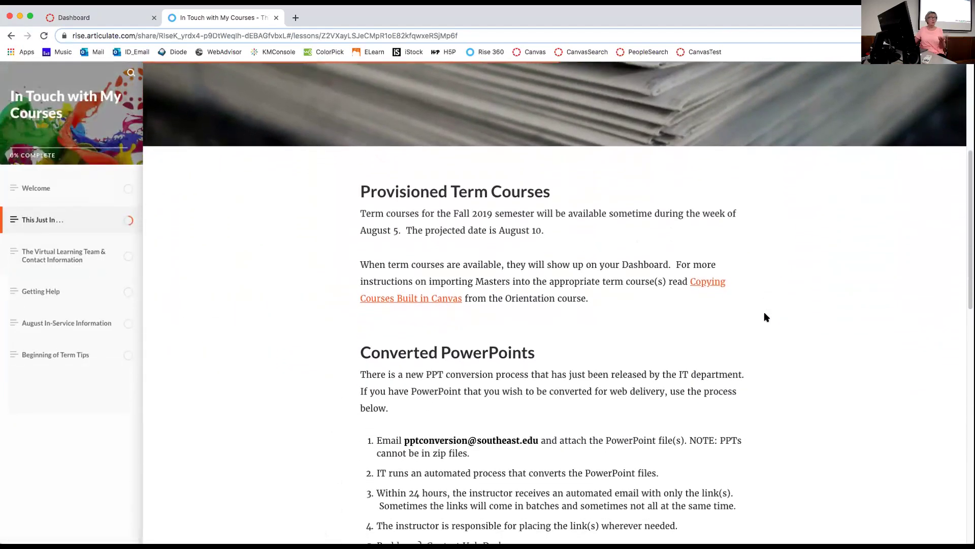
scroll(766, 317, "down", 2)
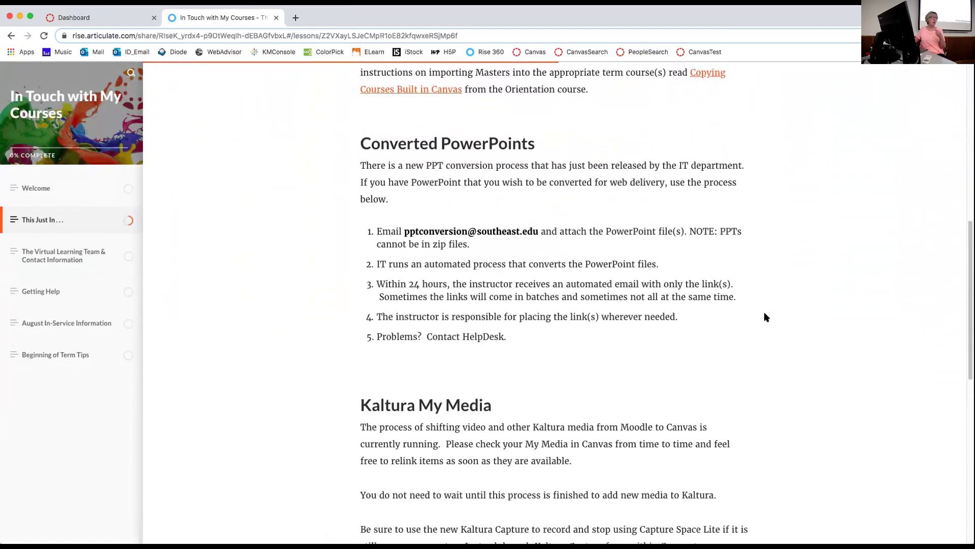
scroll(766, 317, "down", 4)
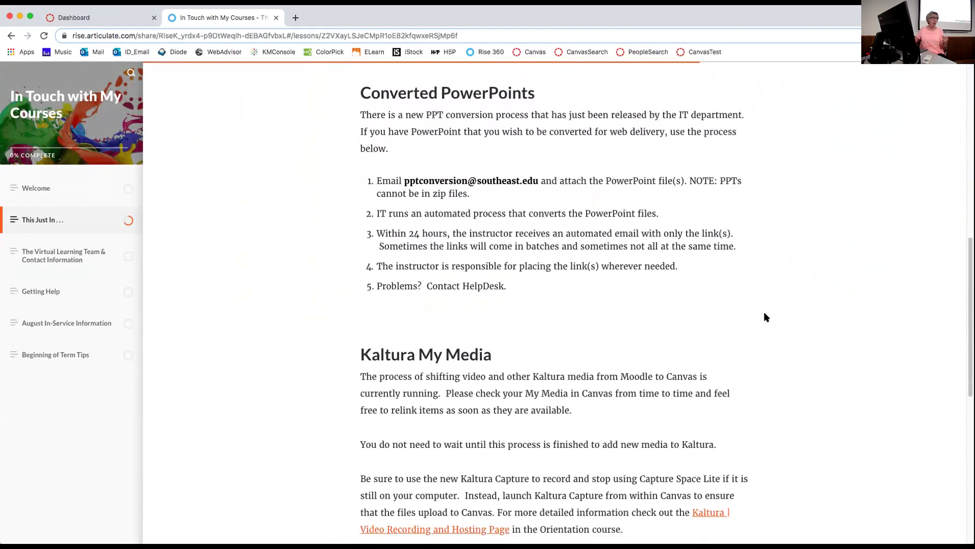
scroll(766, 317, "down", 3)
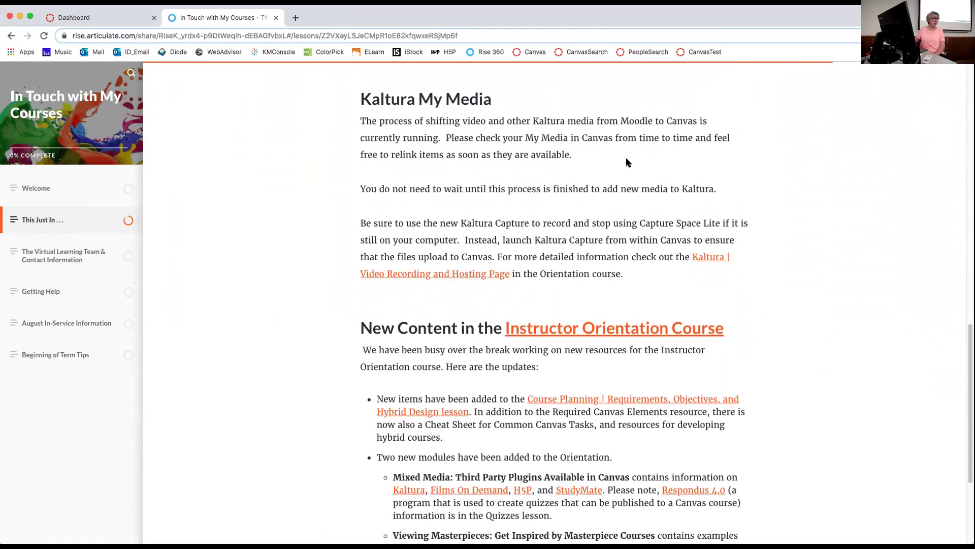
scroll(628, 162, "down", 3)
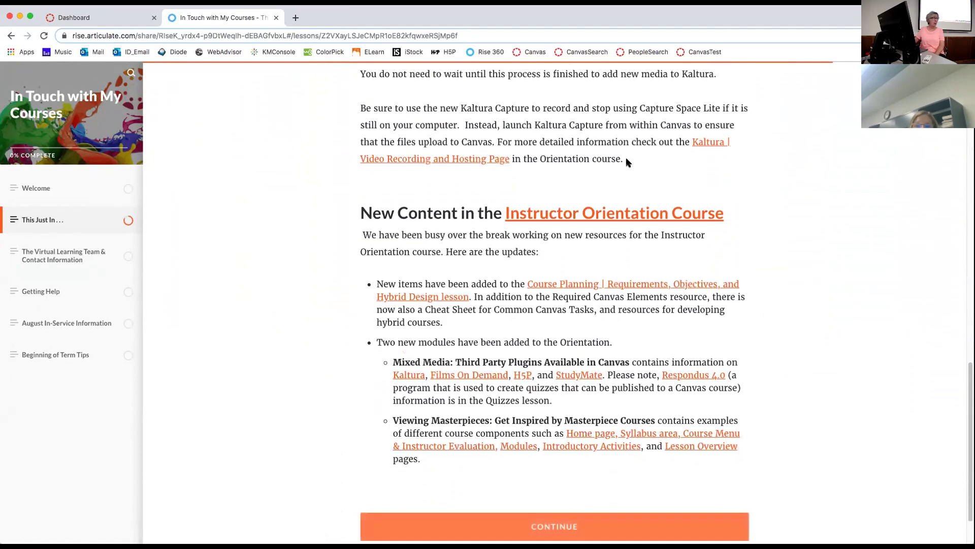
scroll(628, 160, "down", 2)
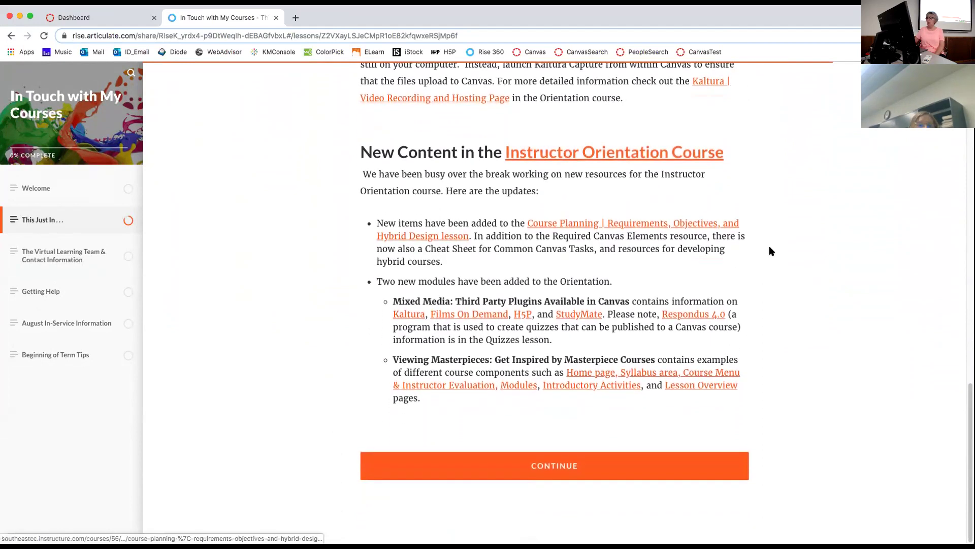
scroll(802, 259, "up", 1)
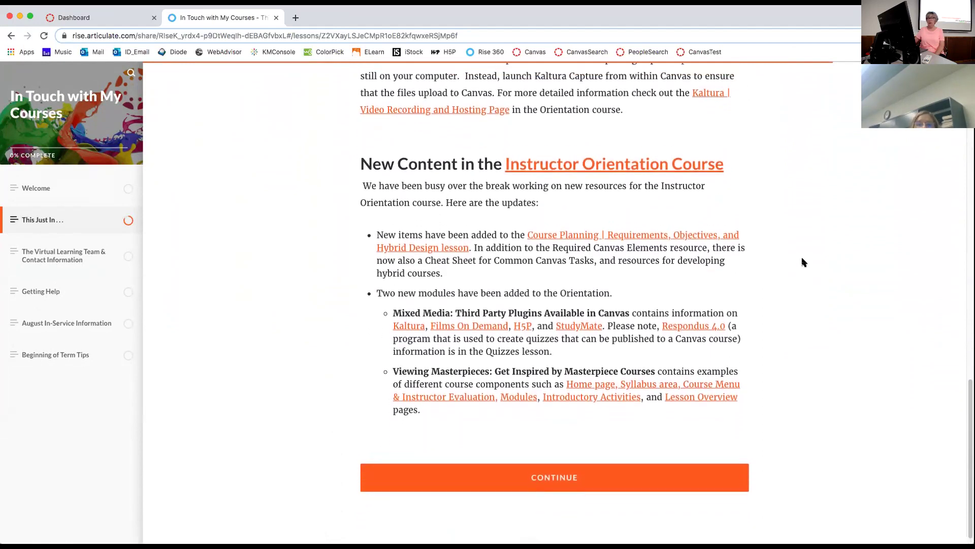
scroll(802, 261, "up", 8)
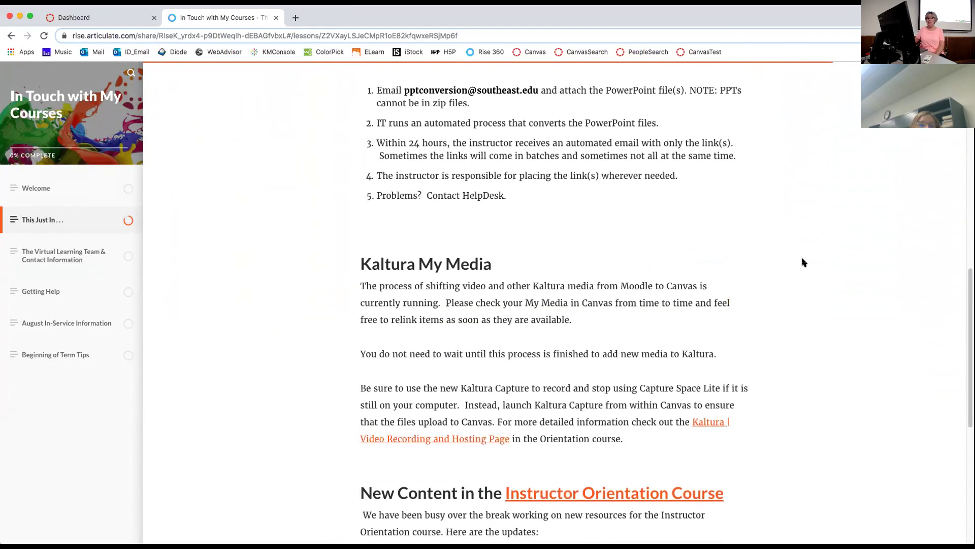
Open the August In-Service Information lesson and review the August 13 Canvas Accessibility session details and the session list.
left_click(70, 325)
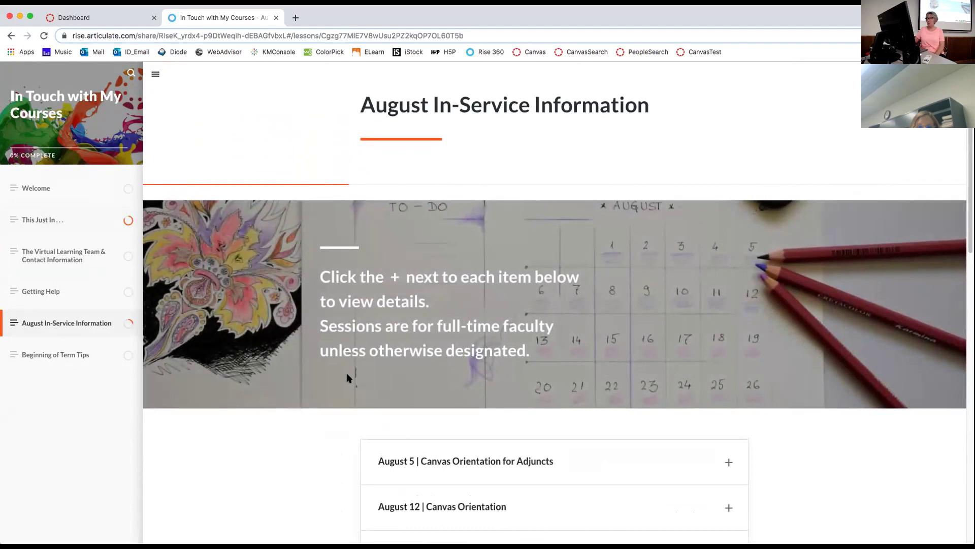
scroll(347, 377, "down", 6)
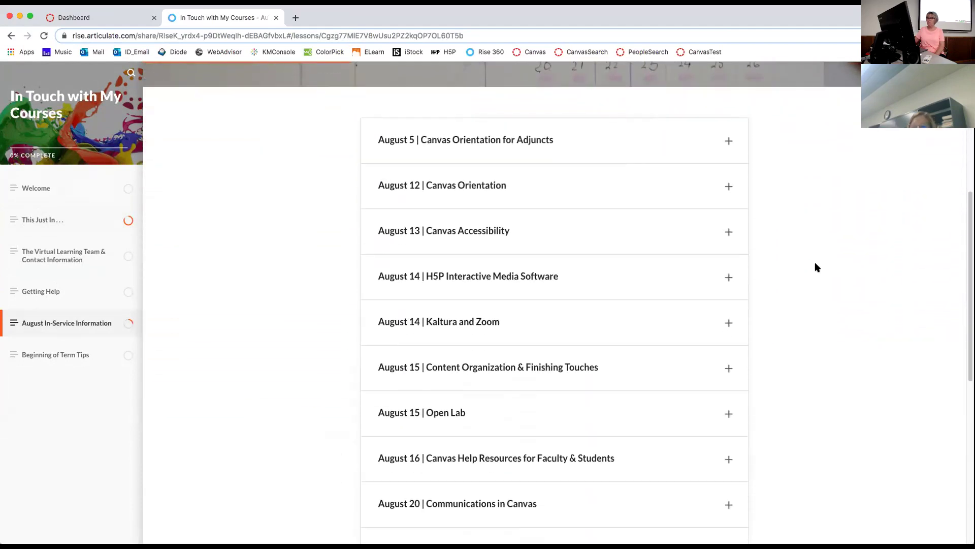
left_click(730, 232)
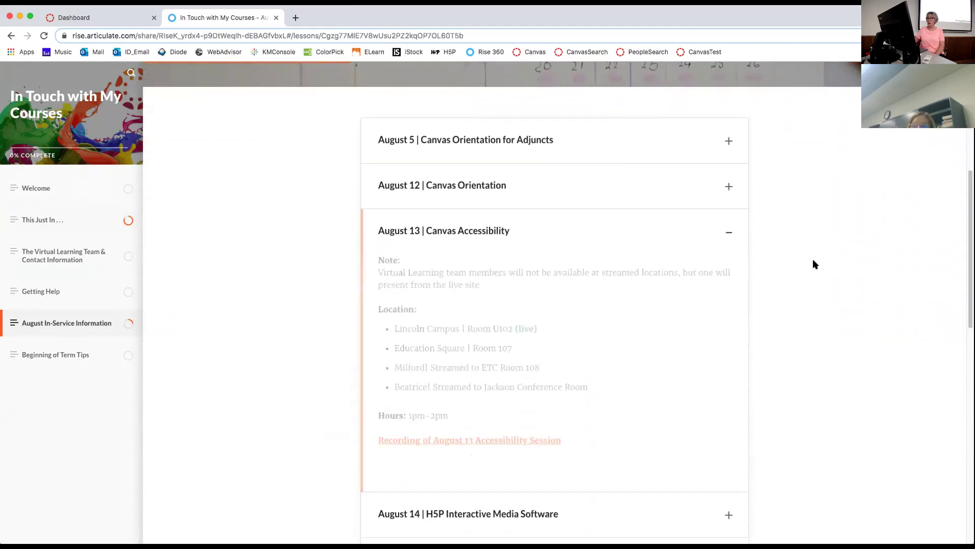
scroll(593, 302, "down", 4)
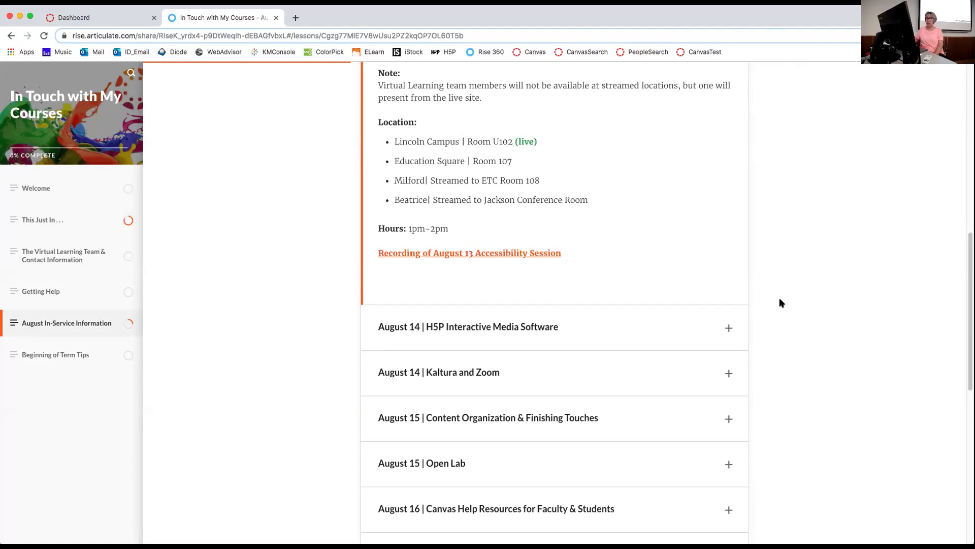
scroll(780, 299, "down", 3)
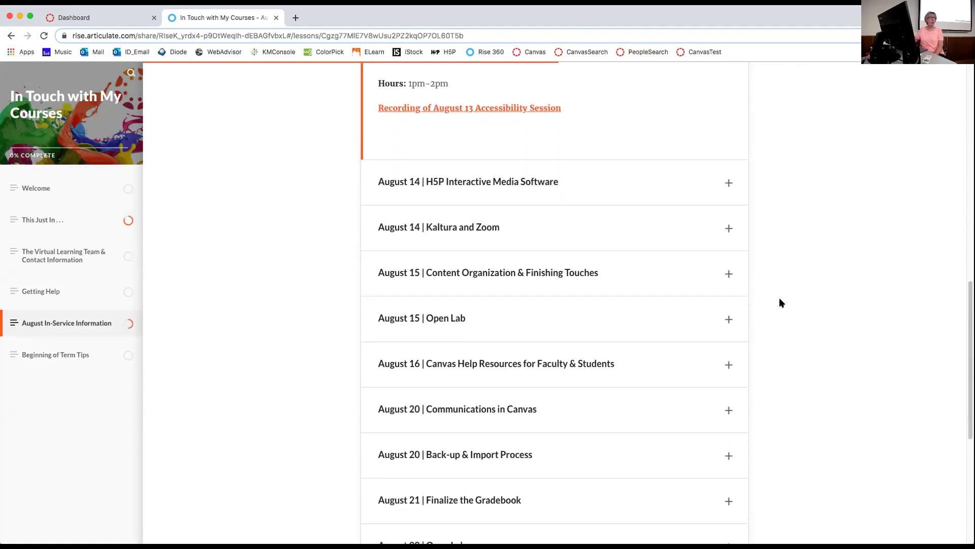
scroll(781, 302, "up", 3)
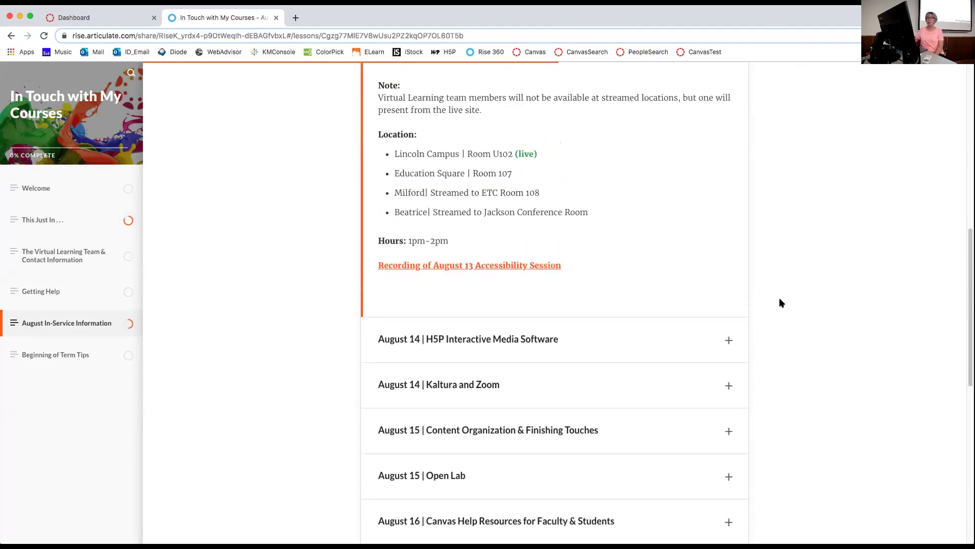
scroll(780, 302, "up", 10)
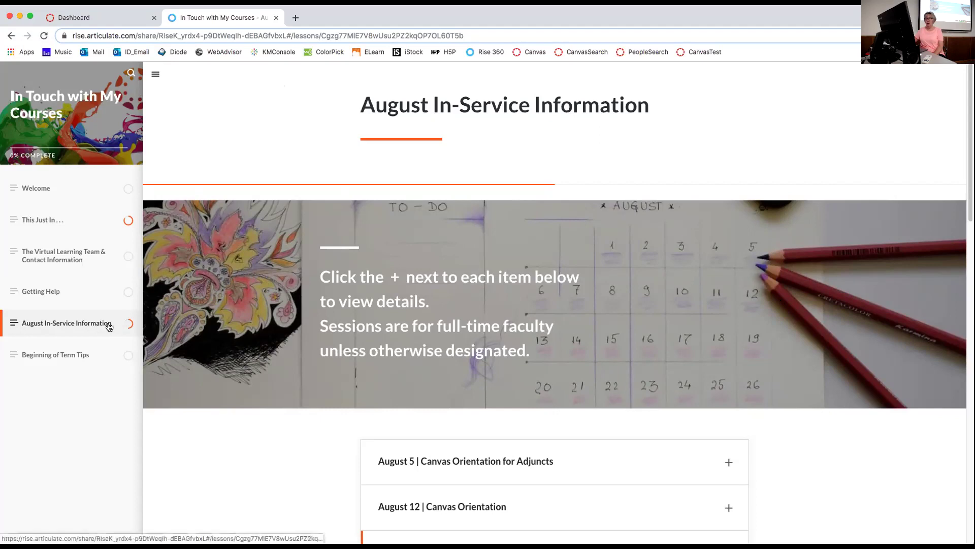
Expand the August 15 Content Organization & Finishing Touches session to view its locations, hours and links.
scroll(385, 289, "down", 10)
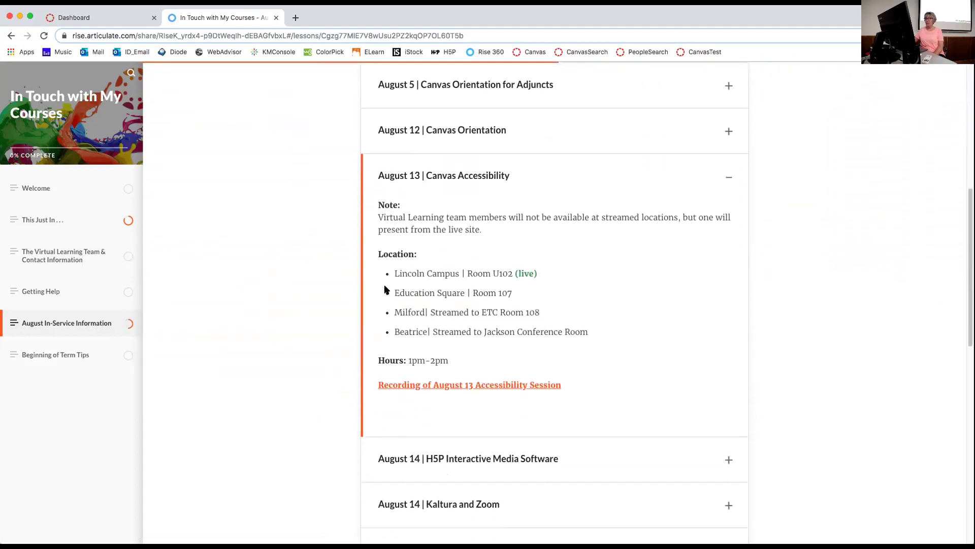
scroll(385, 289, "down", 2)
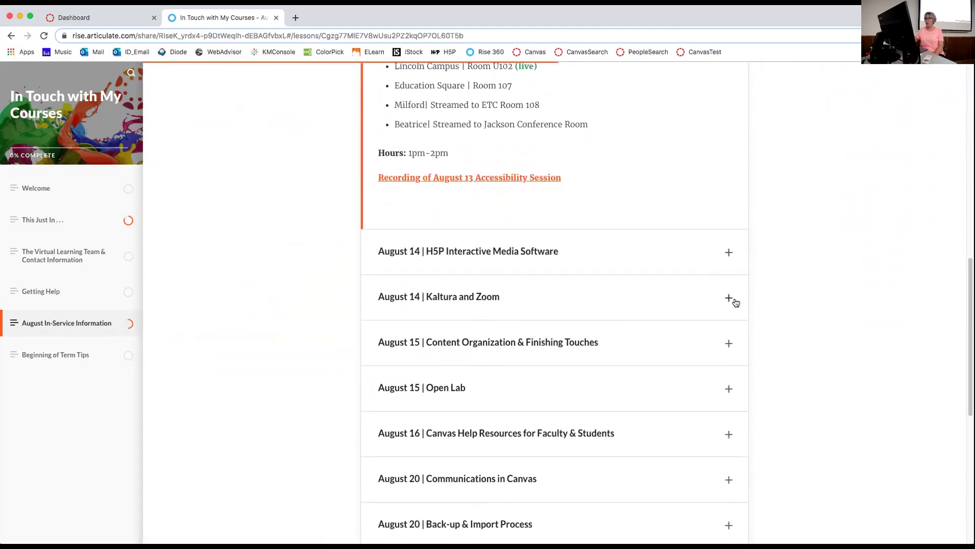
left_click(729, 343)
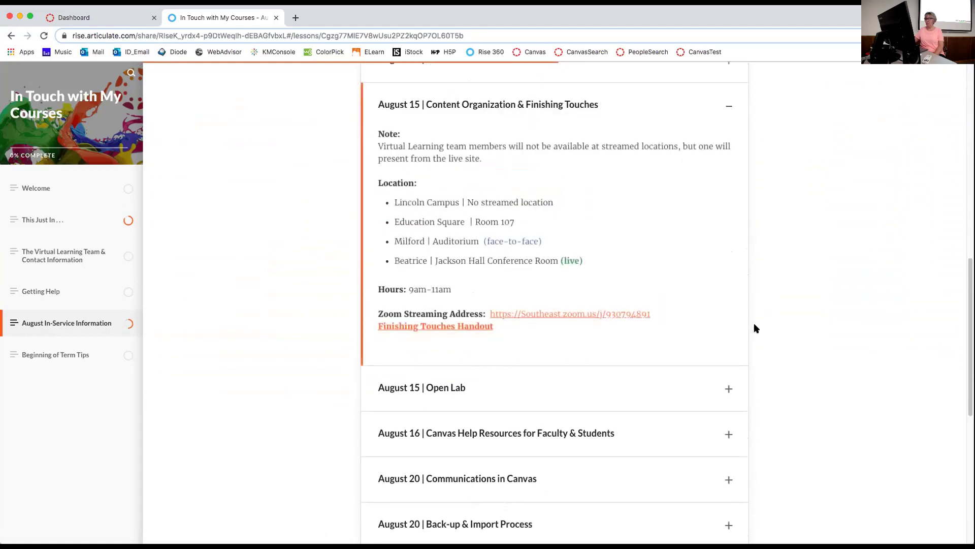
scroll(755, 327, "down", 3)
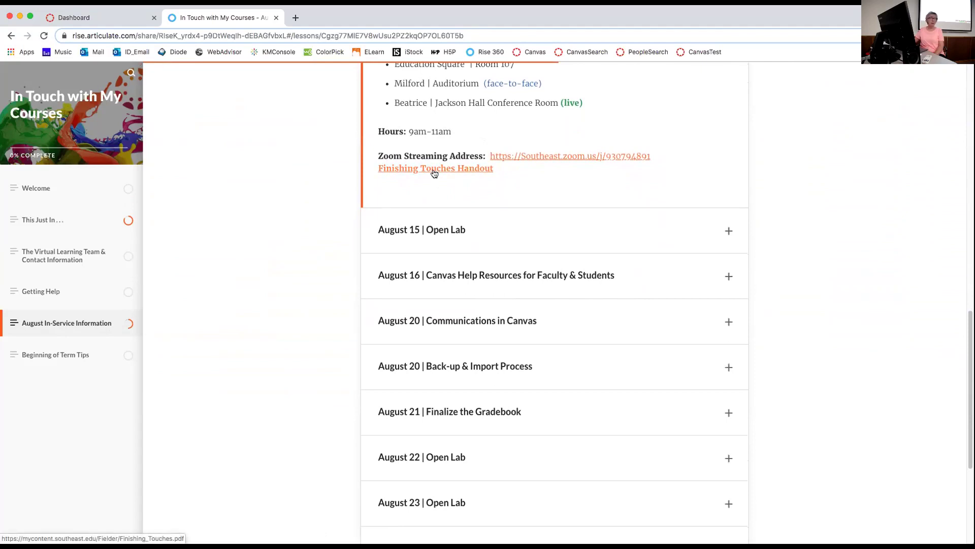
Open the Finishing Touches Handout, read its checklist from Navigation through Final Steps, and close the document.
left_click(434, 173)
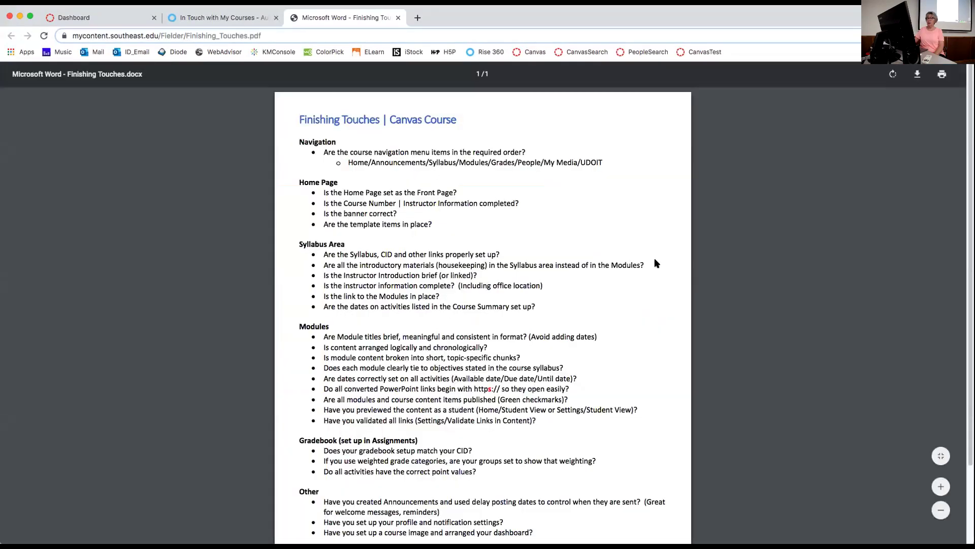
scroll(654, 262, "down", 2)
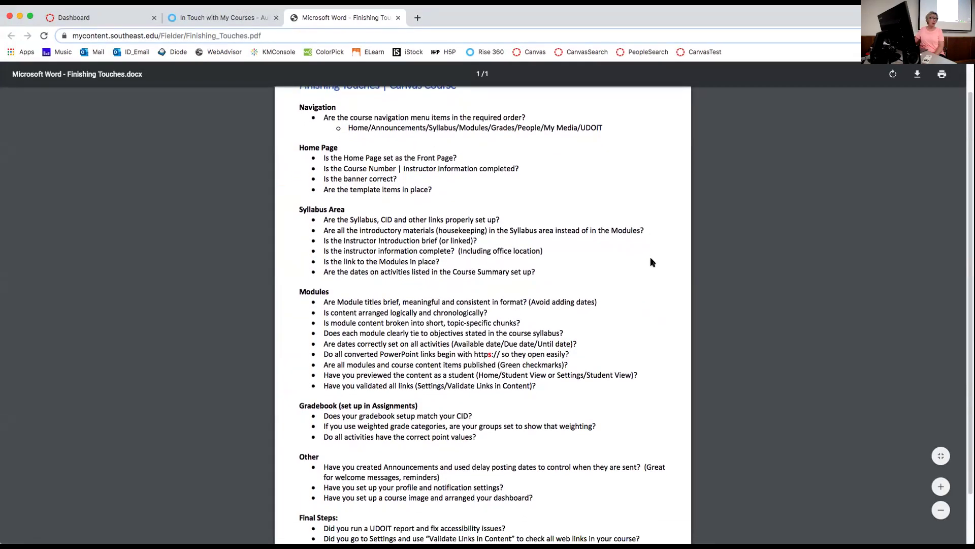
scroll(653, 262, "down", 3)
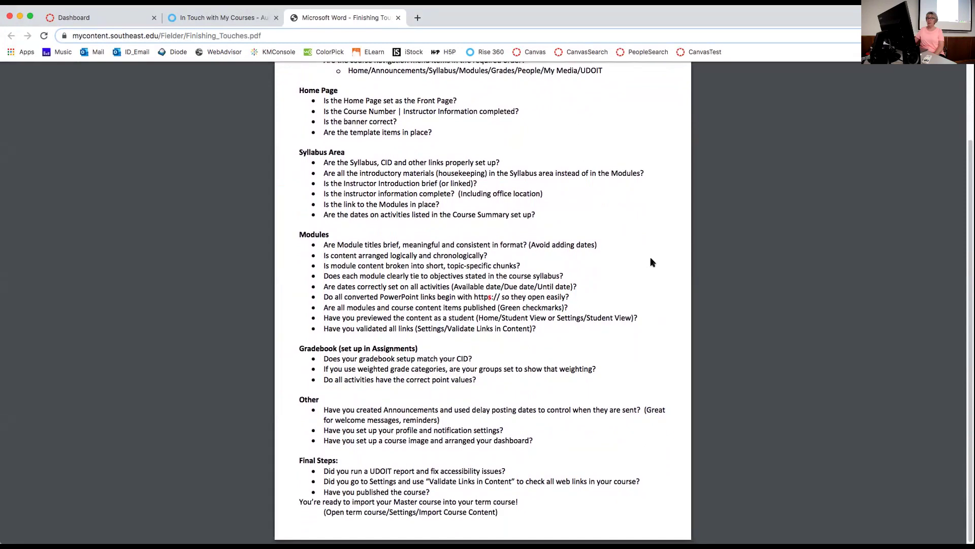
scroll(652, 262, "up", 5)
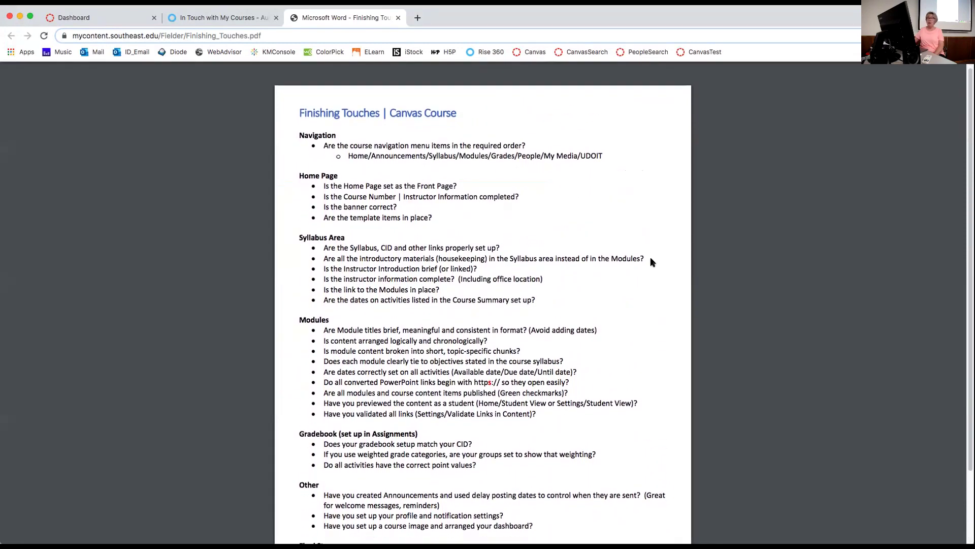
left_click(398, 18)
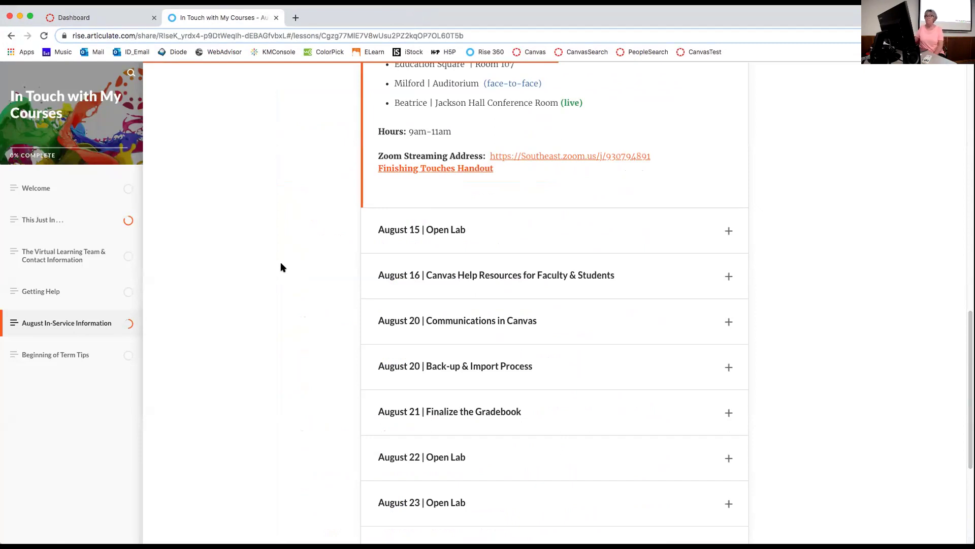
Open the Instructional Design mailbox in Outlook, view the newsletter link in a new message's signature, and leave without saving.
left_click(91, 18)
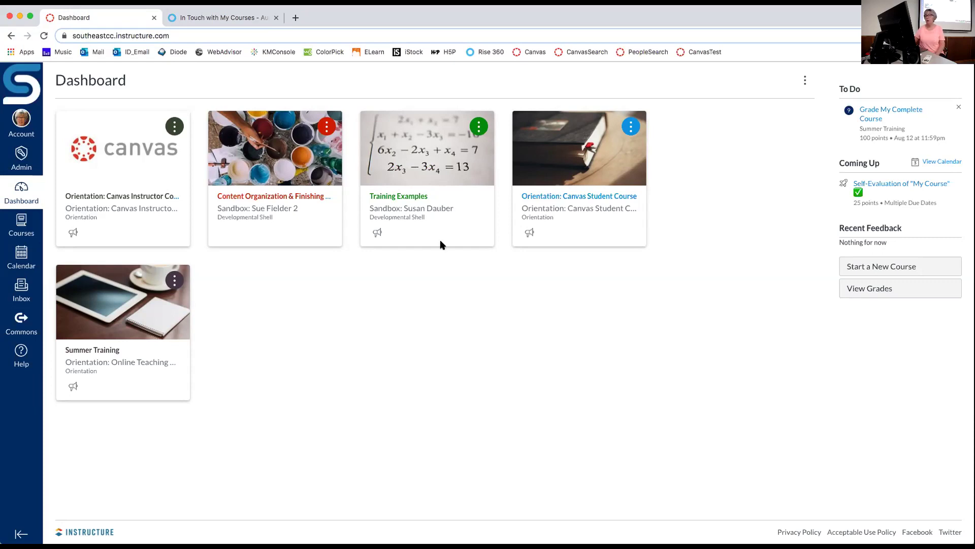
left_click(296, 18)
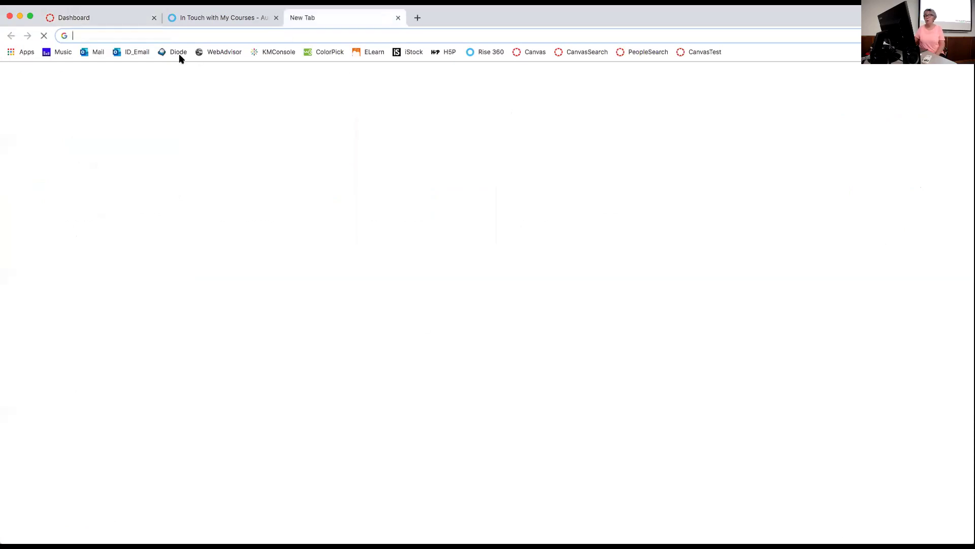
left_click(142, 52)
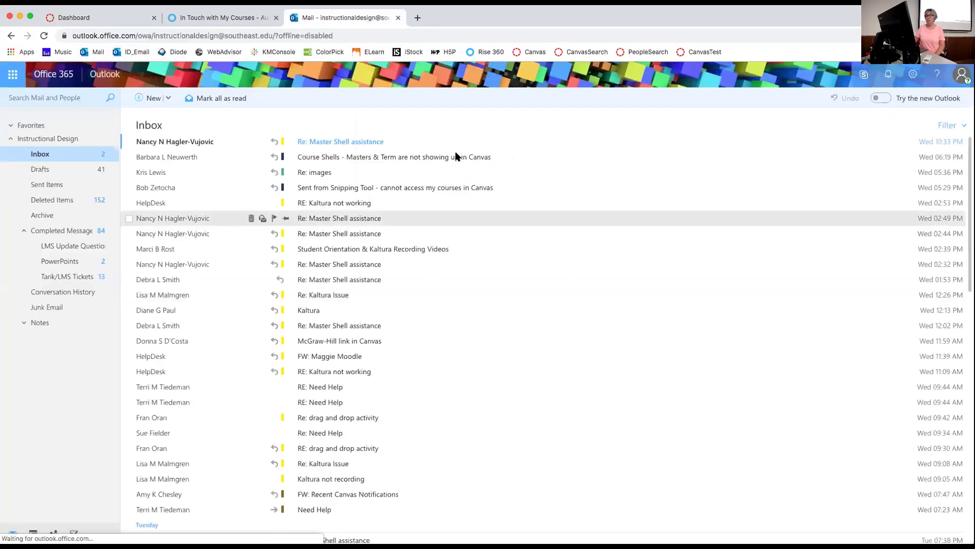
left_click(151, 102)
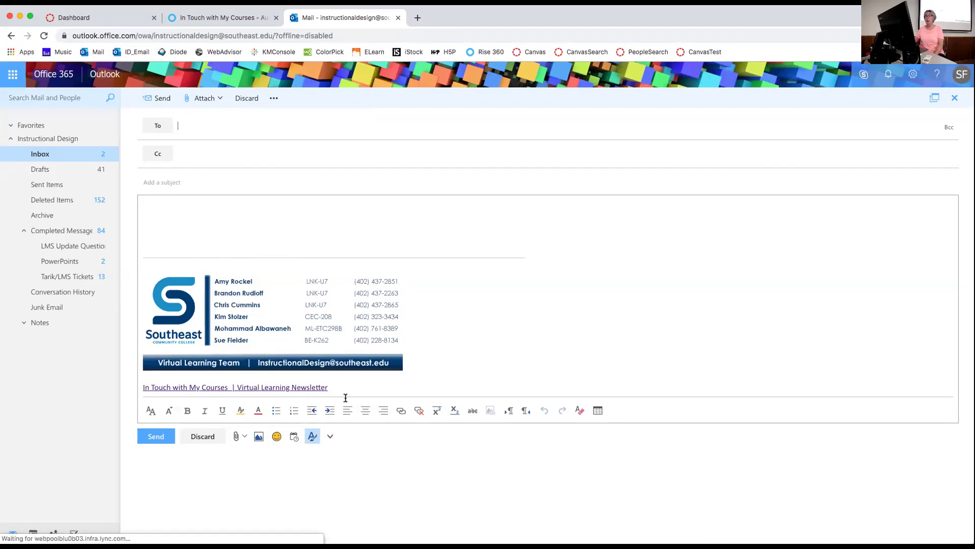
left_click(397, 18)
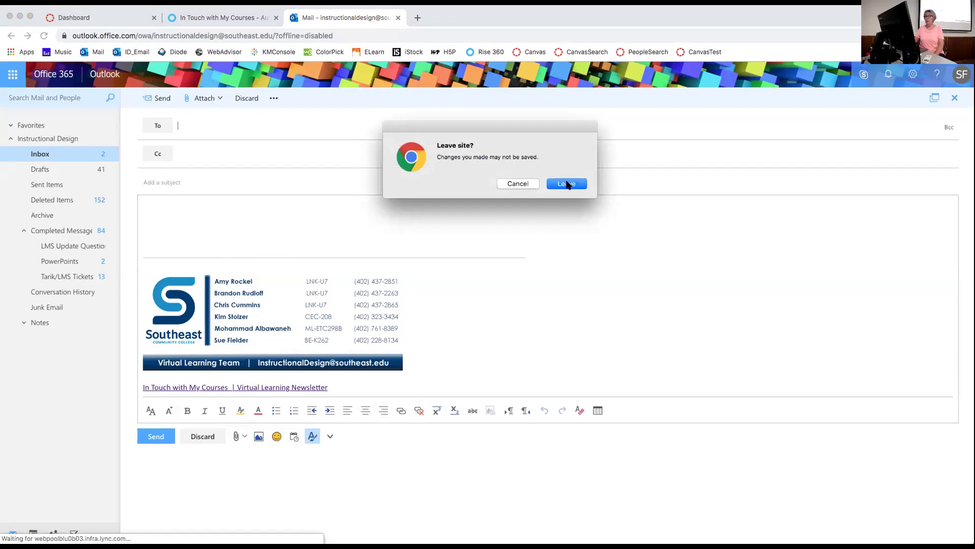
left_click(567, 184)
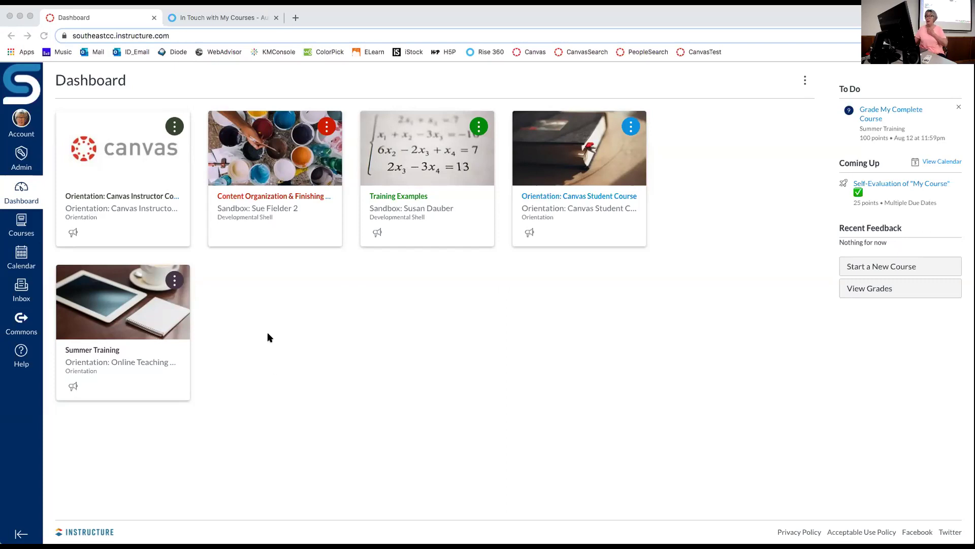
Open the Content Organization & Finishing Touches course from the Canvas dashboard and display its modules.
left_click(256, 199)
left_click(256, 199)
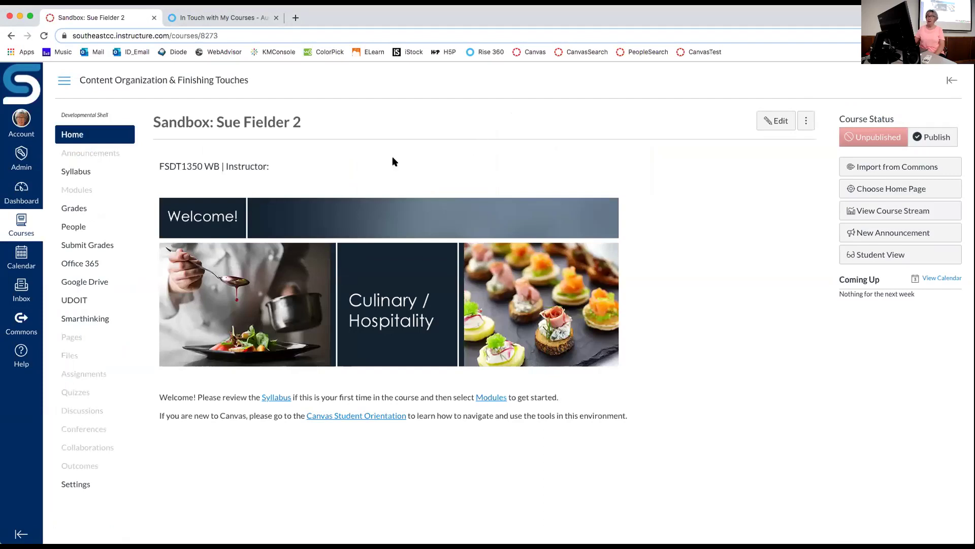
left_click(92, 194)
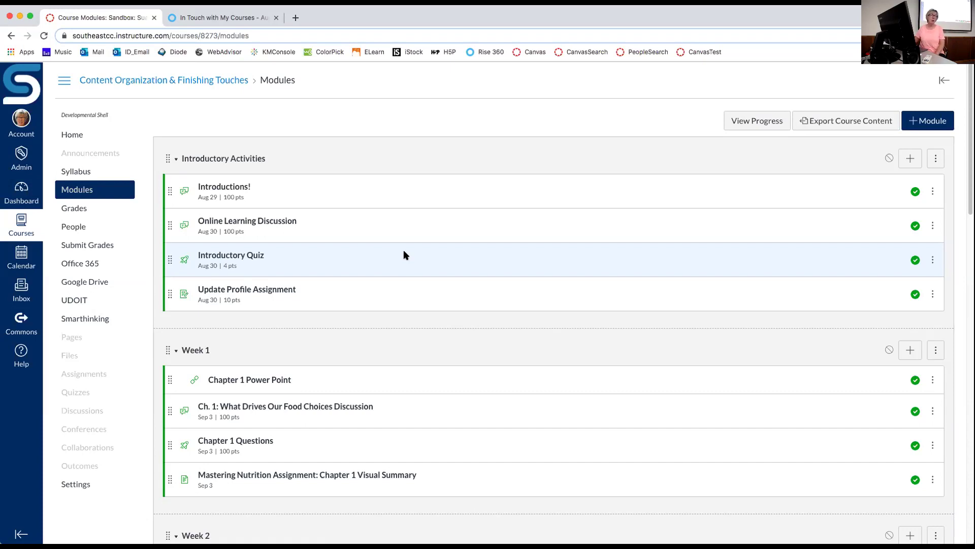
Open the course home page, append /undelete to its web address, and view the course's restorable deleted items.
left_click(60, 136)
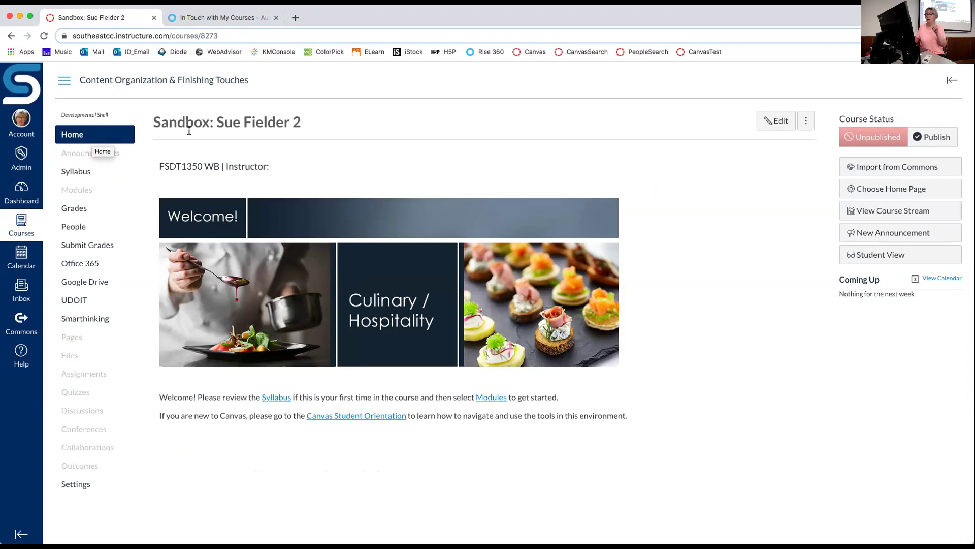
left_click(226, 36)
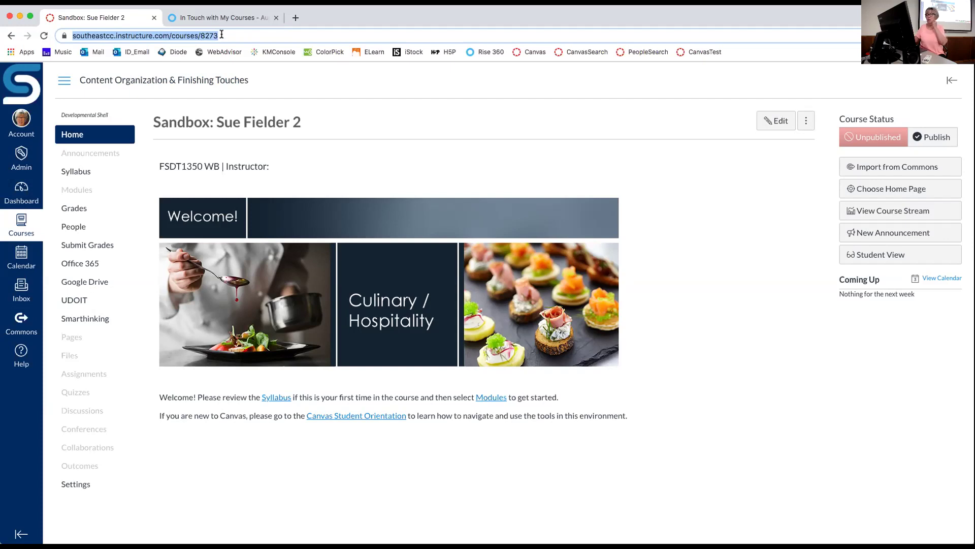
left_click(222, 35)
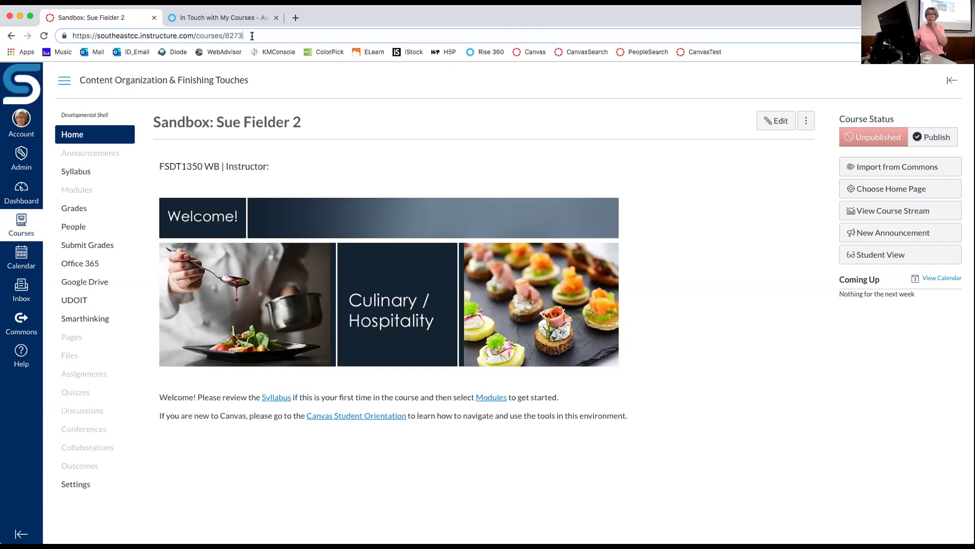
type("/")
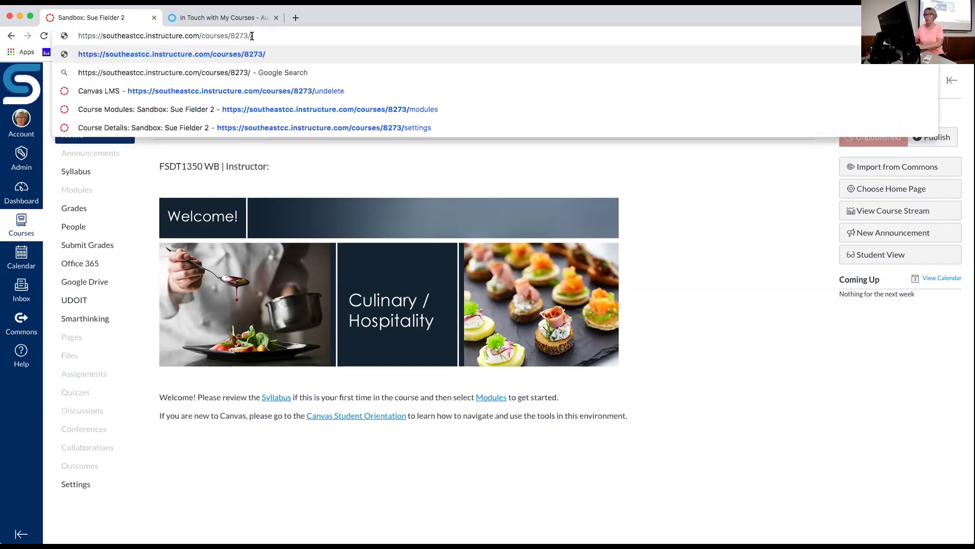
type("u")
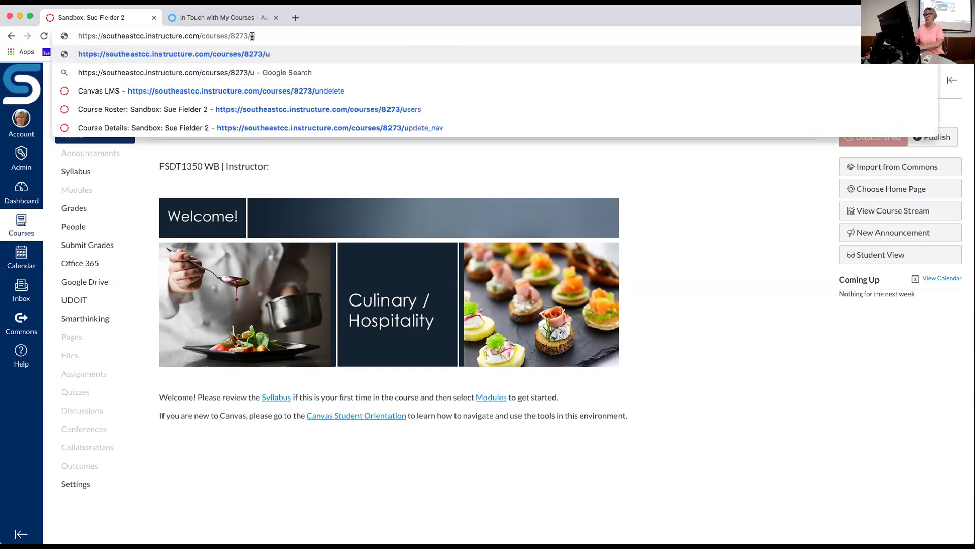
type("ndel")
type("ete")
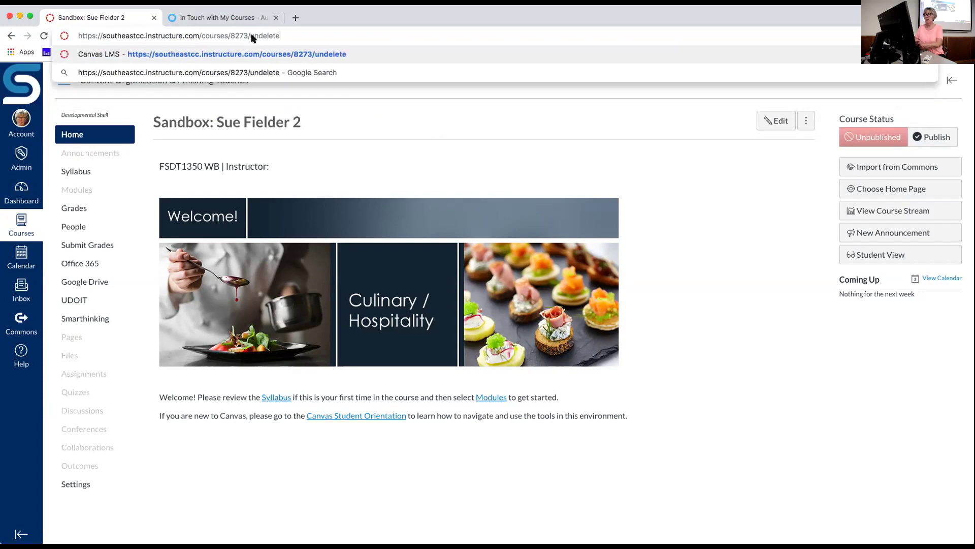
key("Return")
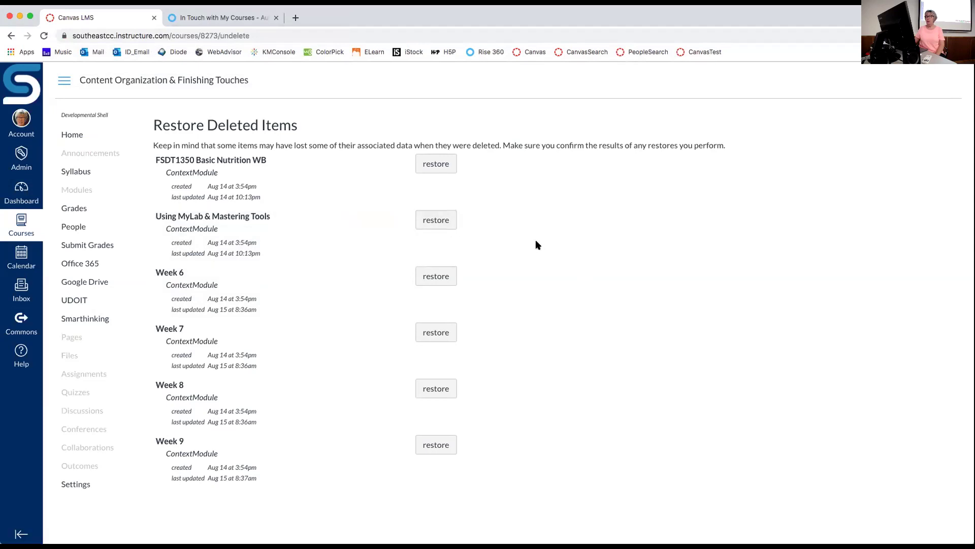
Return to the course modules and delete the Introductory Activities module.
left_click(80, 193)
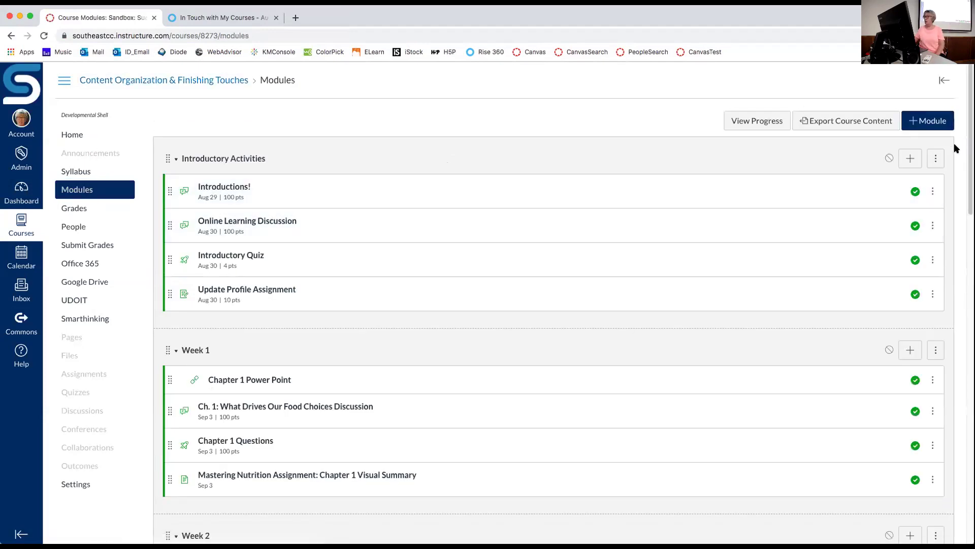
left_click(938, 158)
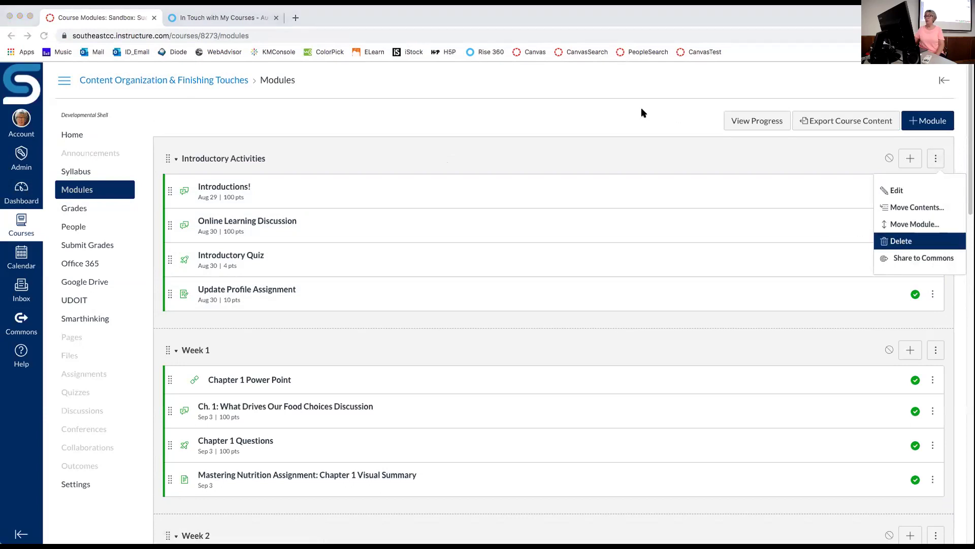
left_click(576, 96)
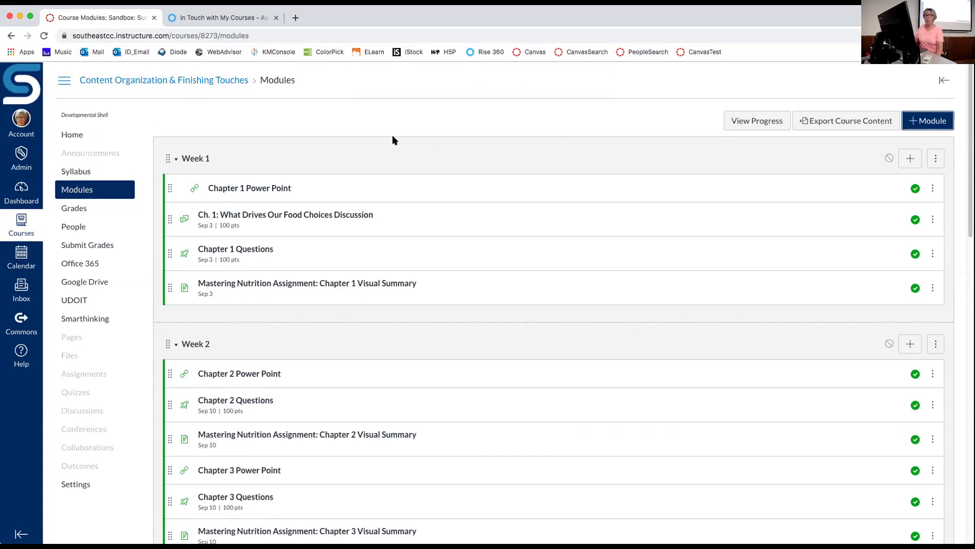
Go back to the course home page and reload the deleted items list by adding /undelete to the address.
left_click(71, 136)
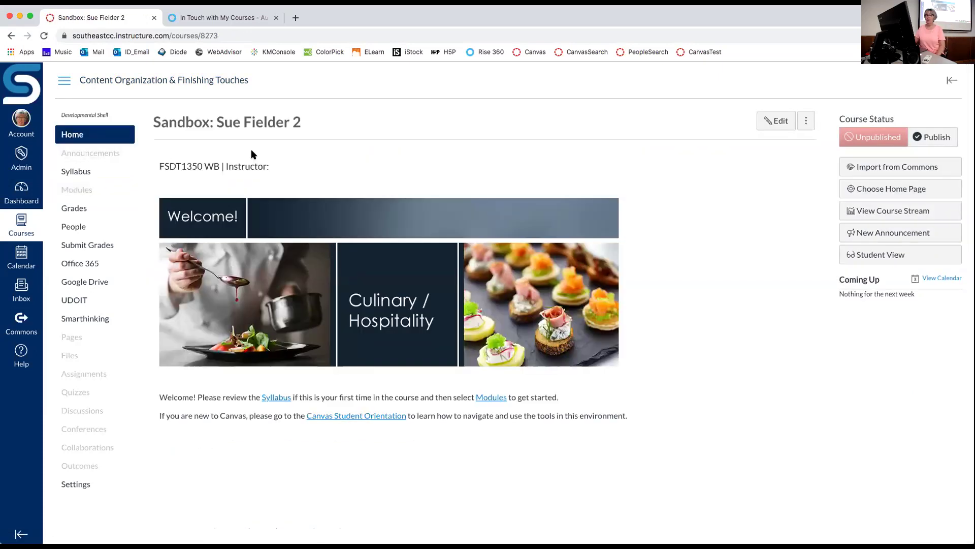
left_click(230, 36)
left_click(229, 36)
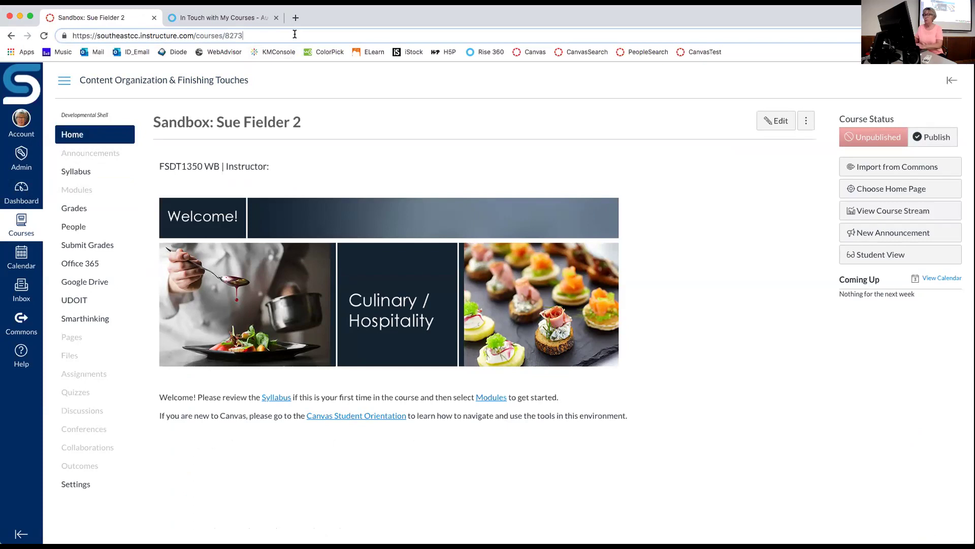
type("/un")
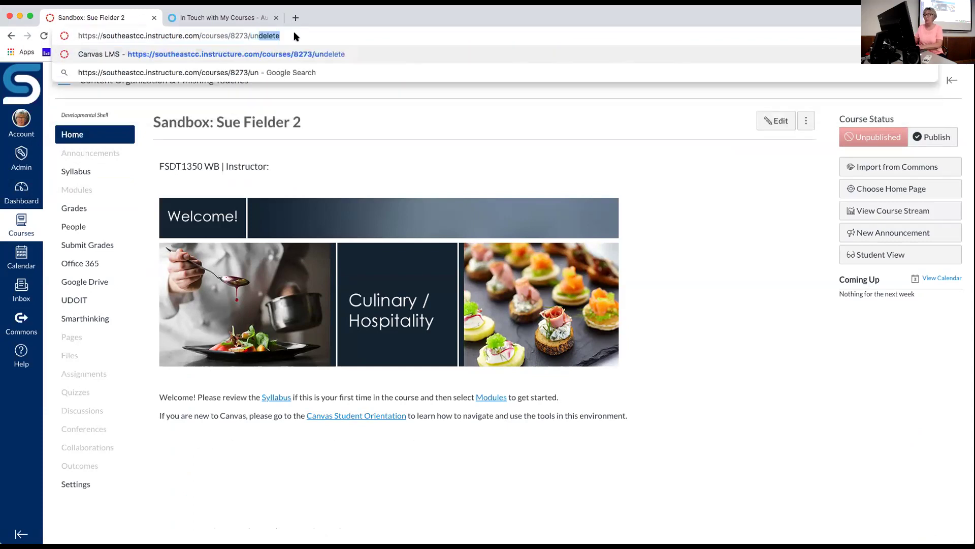
key("Return")
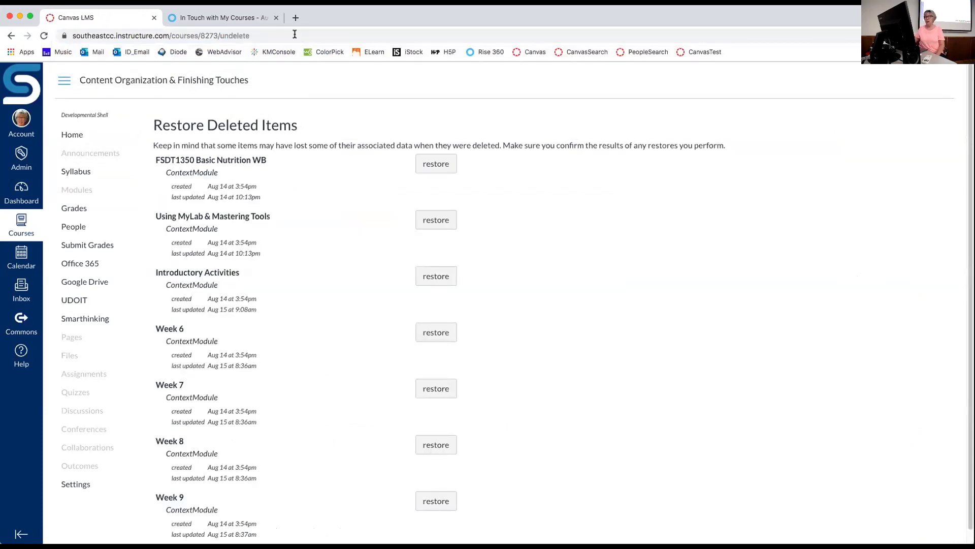
Restore the deleted Introductory Activities and Using MyLab & Mastering Tools modules.
scroll(557, 232, "down", 1)
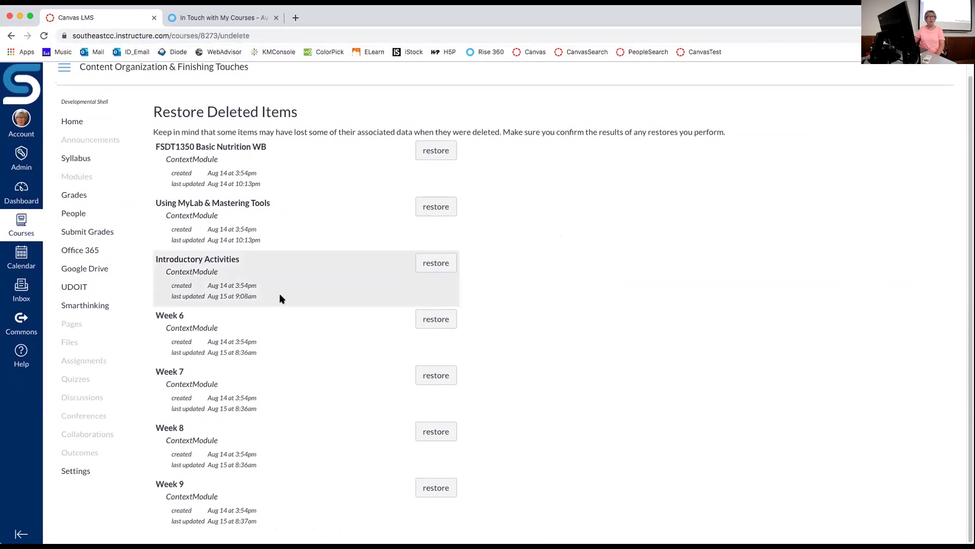
left_click(429, 263)
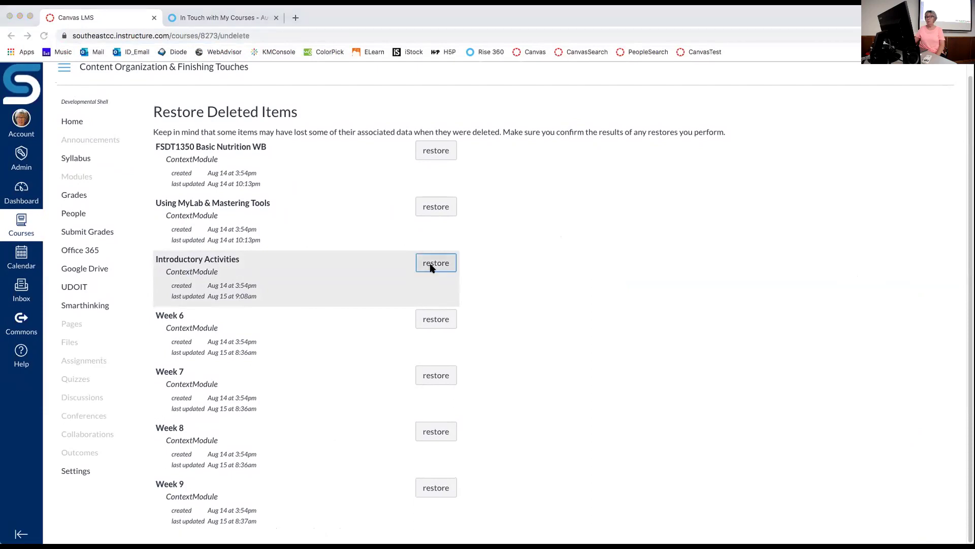
left_click(584, 94)
left_click(447, 220)
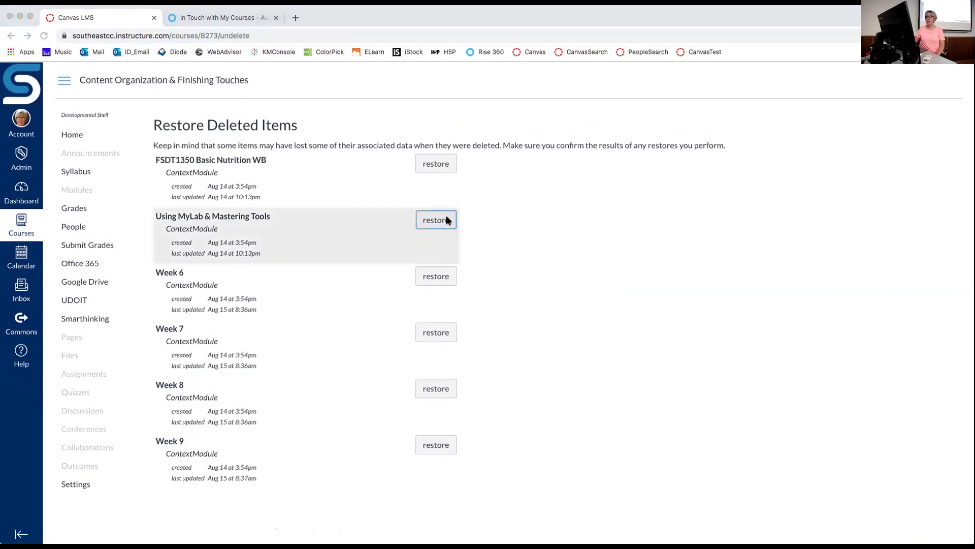
left_click(573, 104)
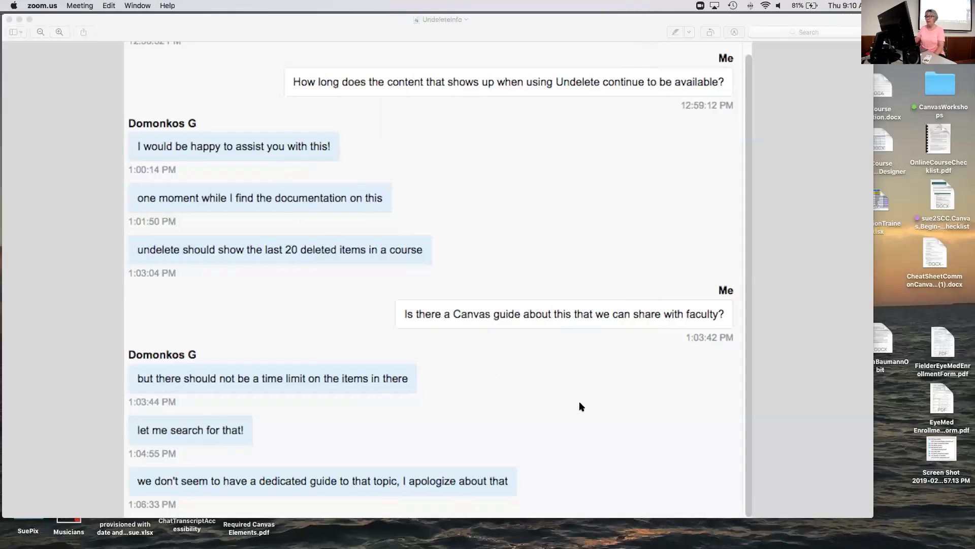
Read the UndeleteInfo support chat transcript and close it, along with the Outlook window showing the newsletter search result.
left_click(580, 402)
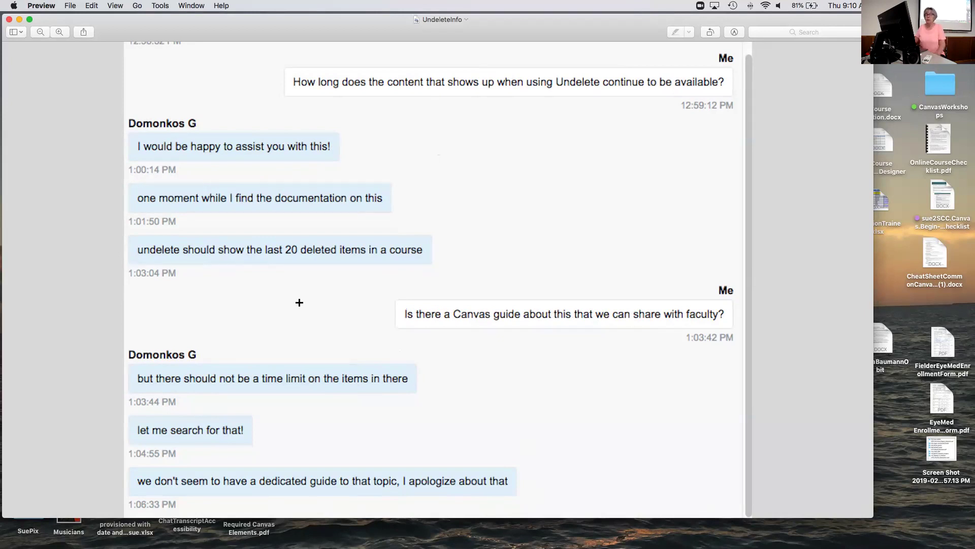
left_click(9, 20)
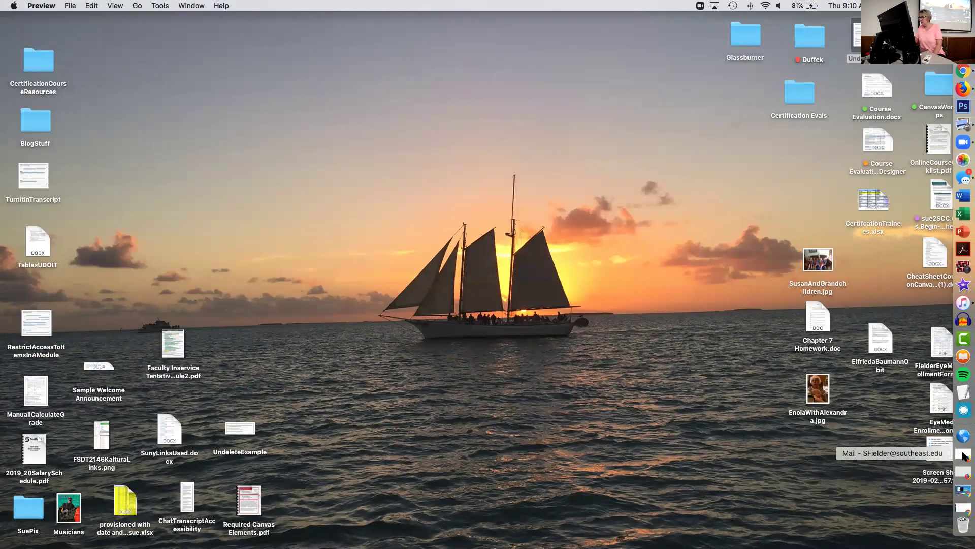
left_click(962, 454)
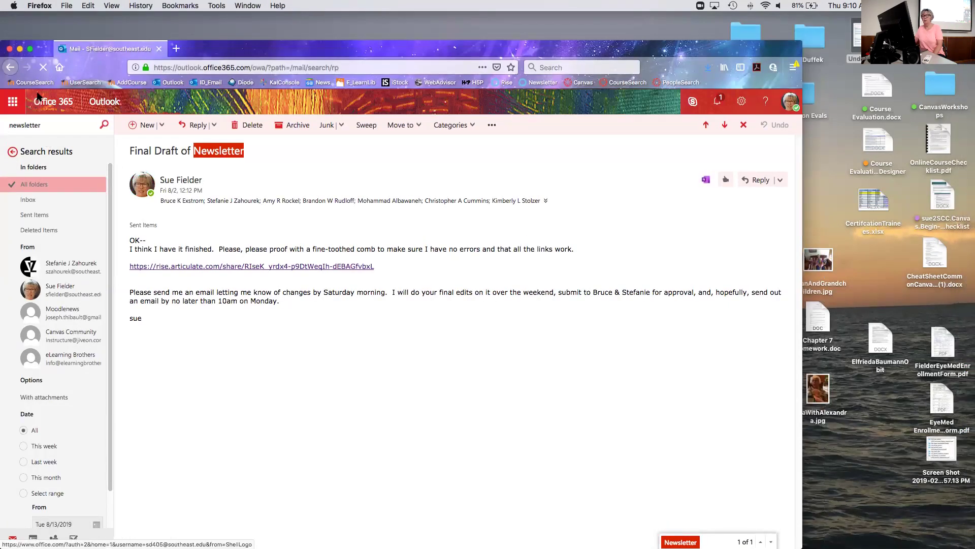
left_click(9, 49)
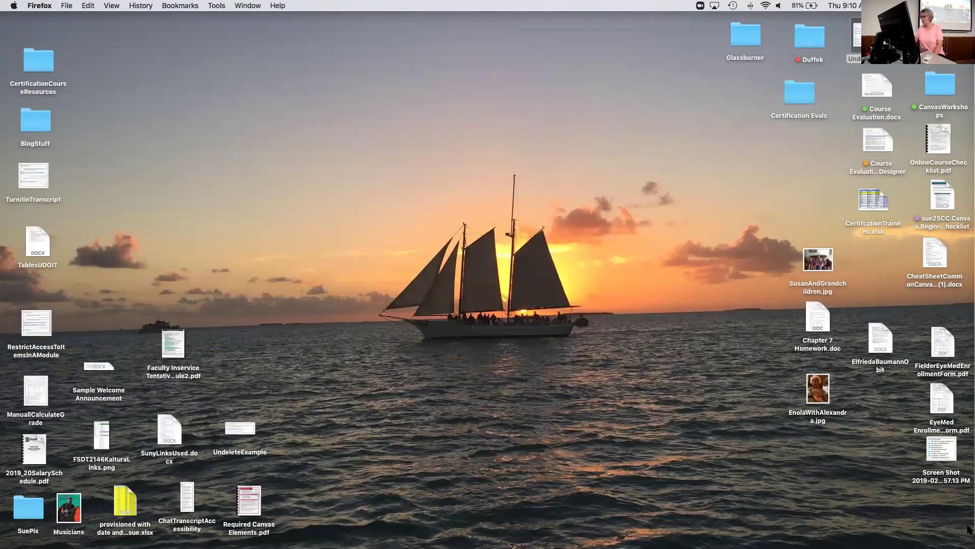
Bring up the other Firefox window, look at its Canvas course list, and close the window with all four tabs.
mouse_move(970, 529)
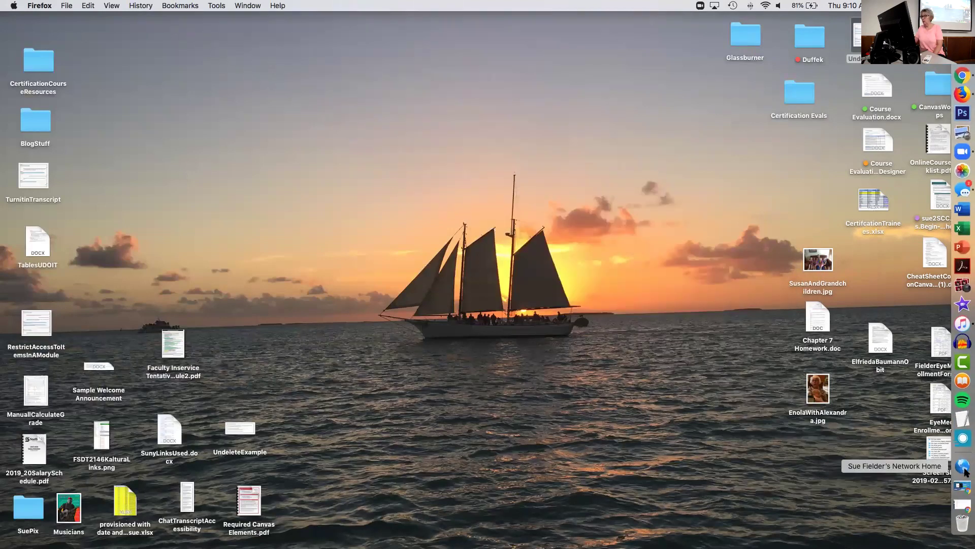
left_click(964, 467)
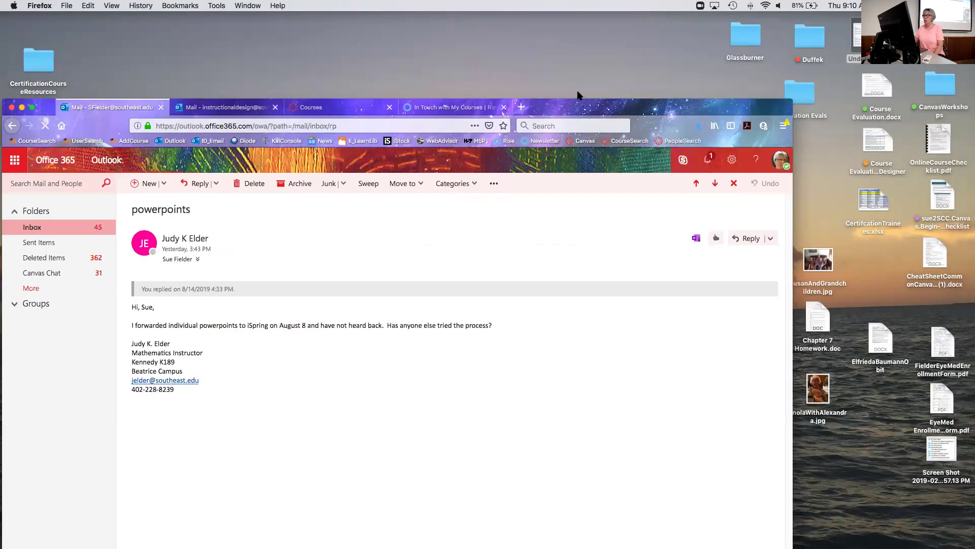
left_click_drag(584, 107, 616, 30)
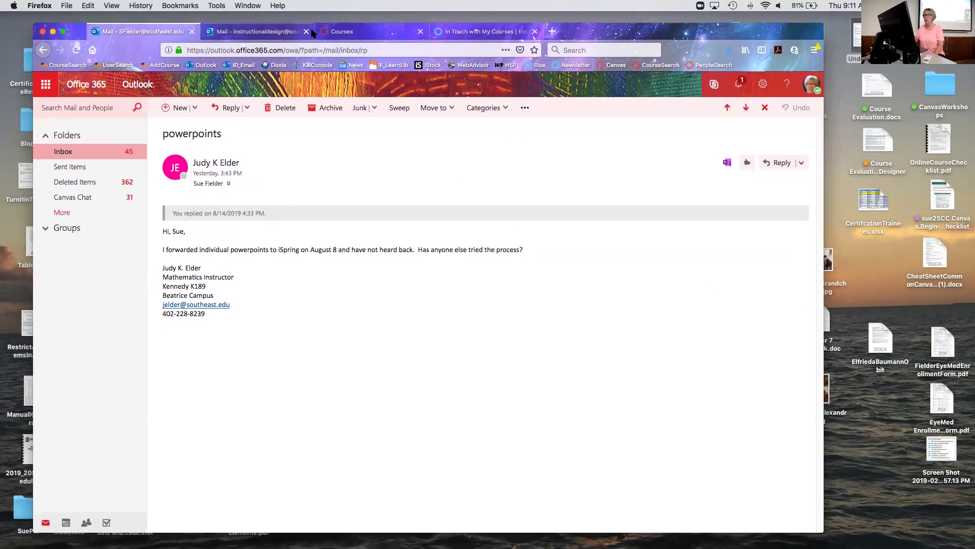
left_click(353, 34)
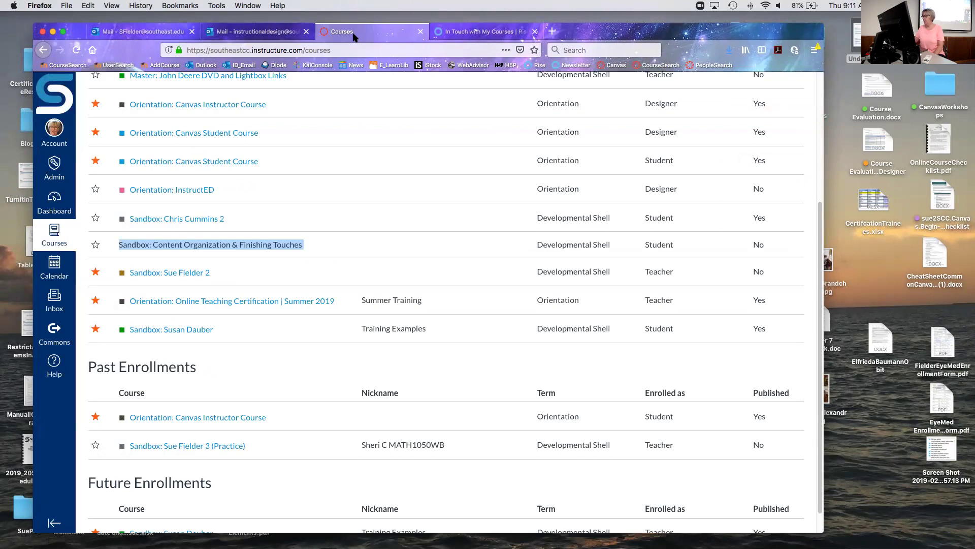
left_click(42, 32)
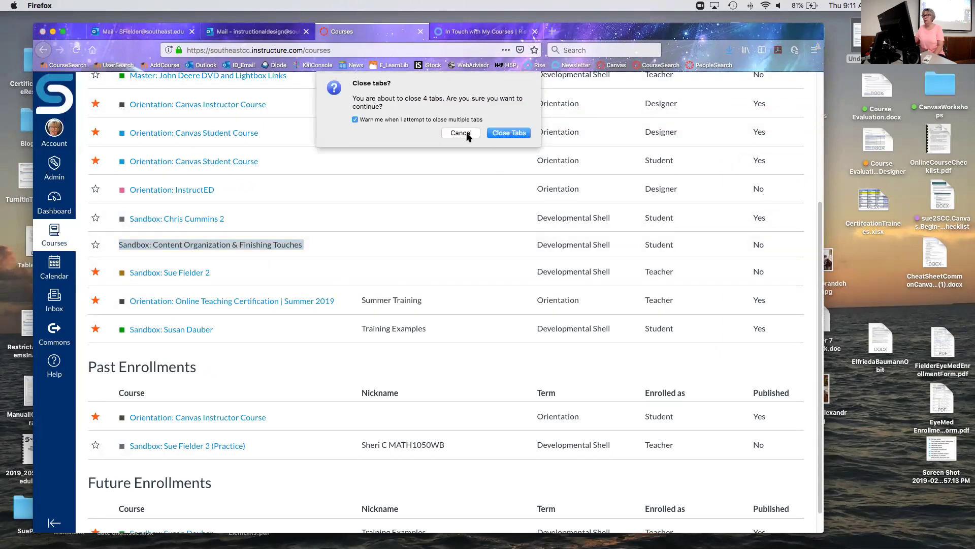
left_click(509, 134)
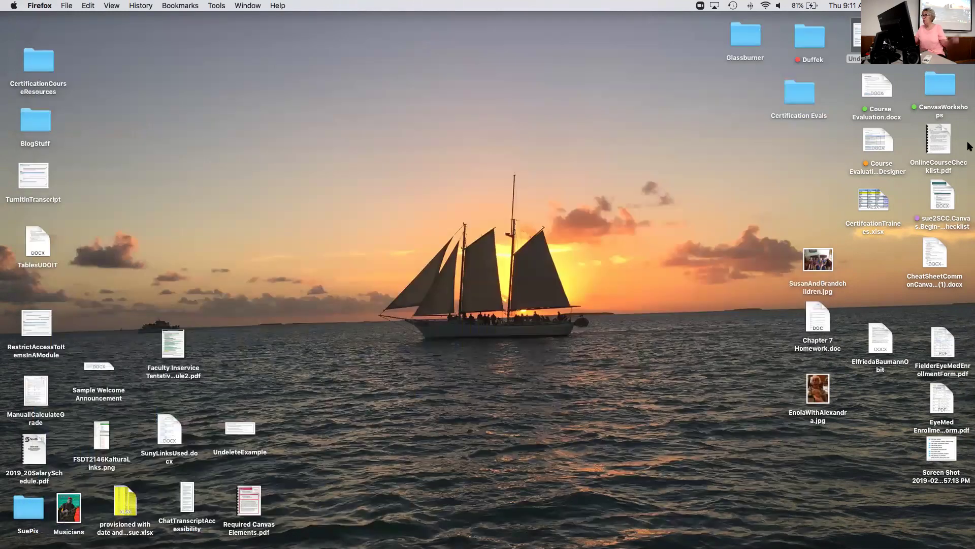
Switch to the Canvas window in Chrome, check the restored Introductory Activities module for contents, and view the course's assignments.
mouse_move(969, 116)
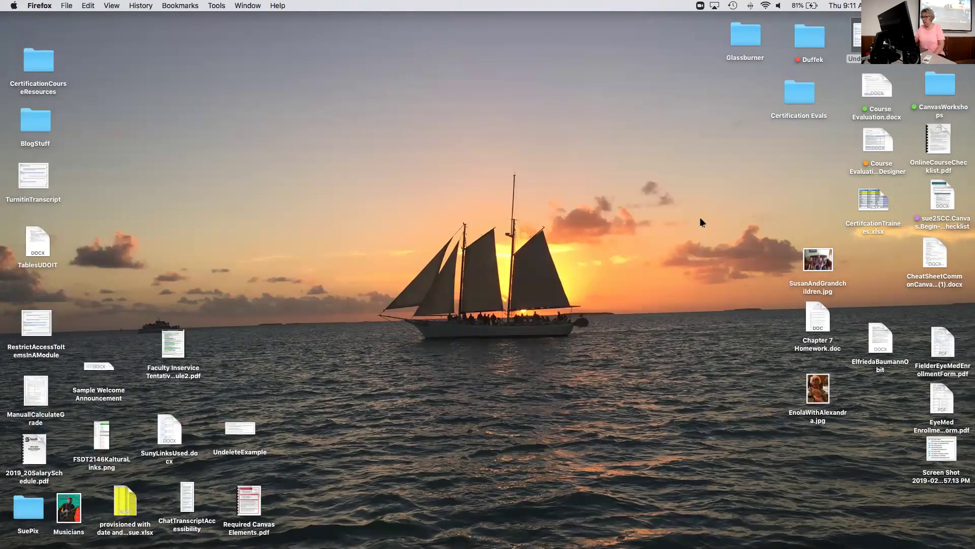
mouse_move(968, 392)
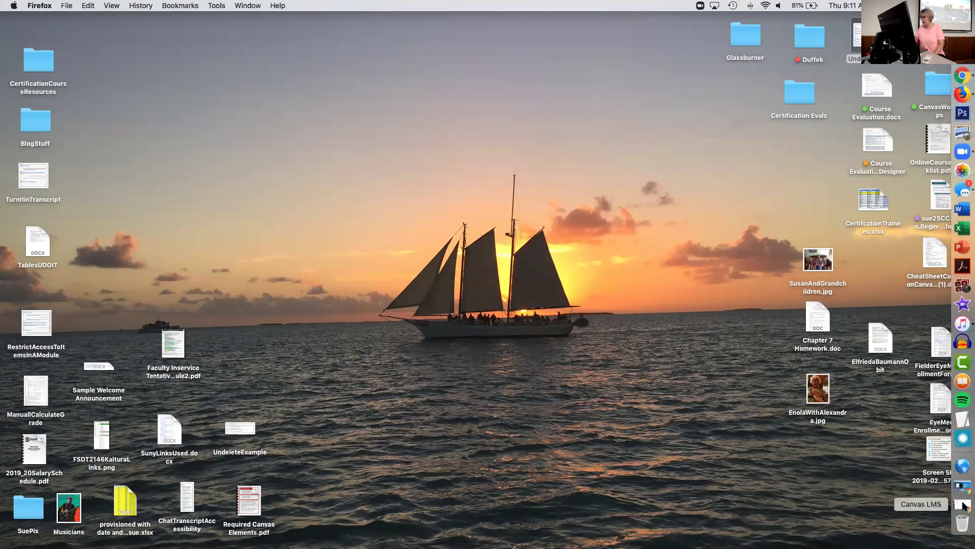
left_click(963, 504)
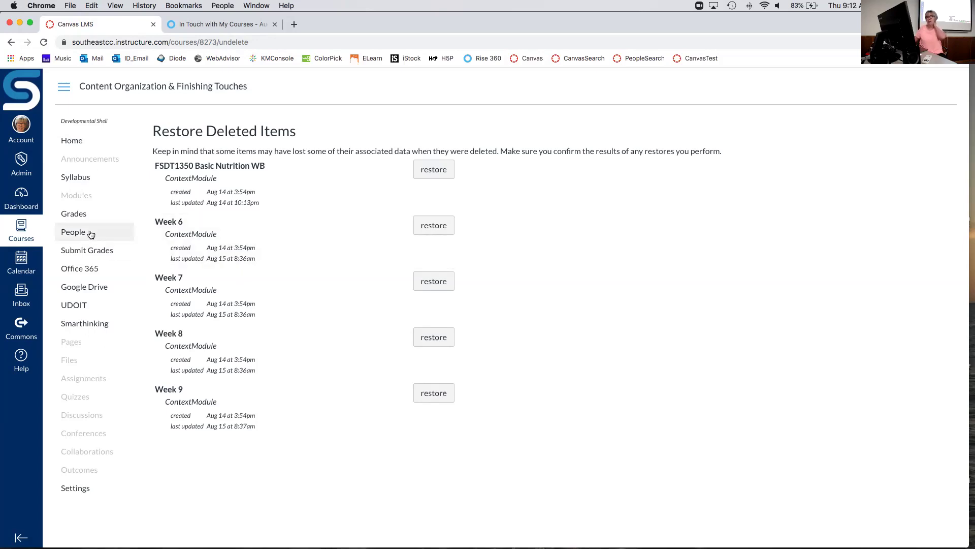
left_click(84, 199)
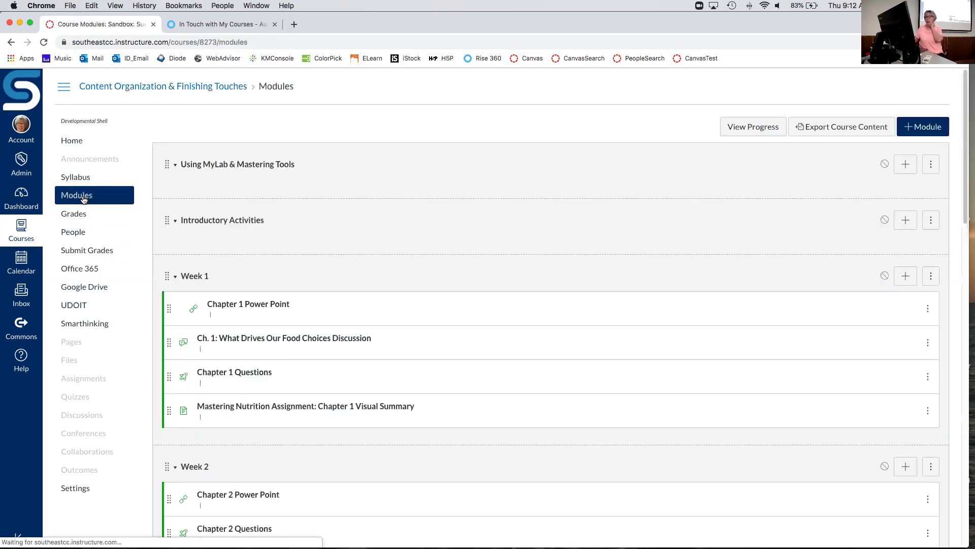
left_click(174, 222)
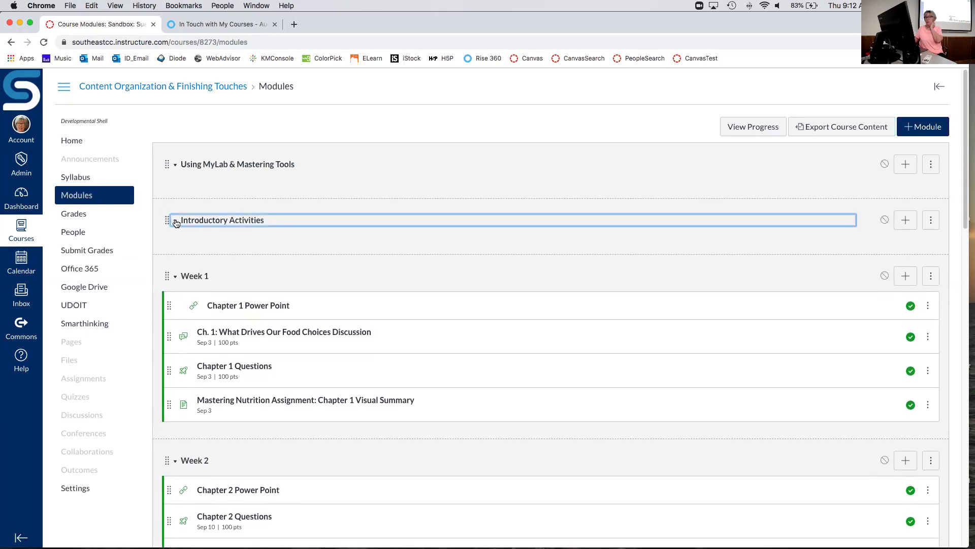
left_click(191, 227)
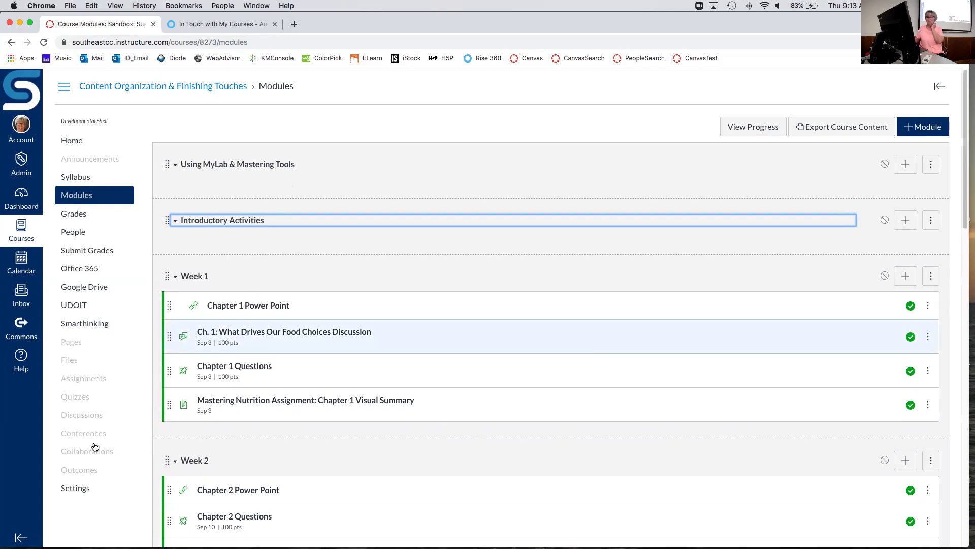
left_click(94, 379)
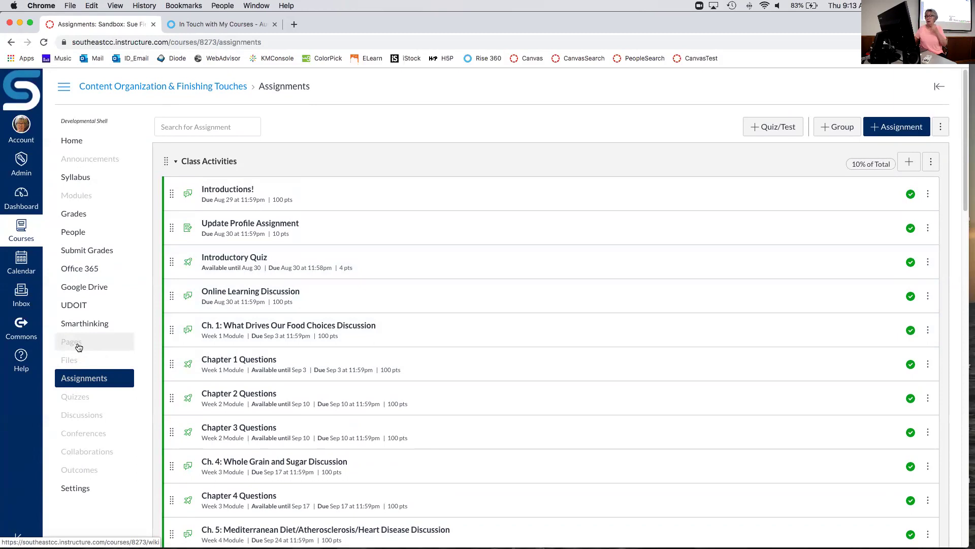
Add the existing page READ Before Enrolling in MyLab & Mastering Nutrition to the Using MyLab & Mastering Tools module.
left_click(94, 193)
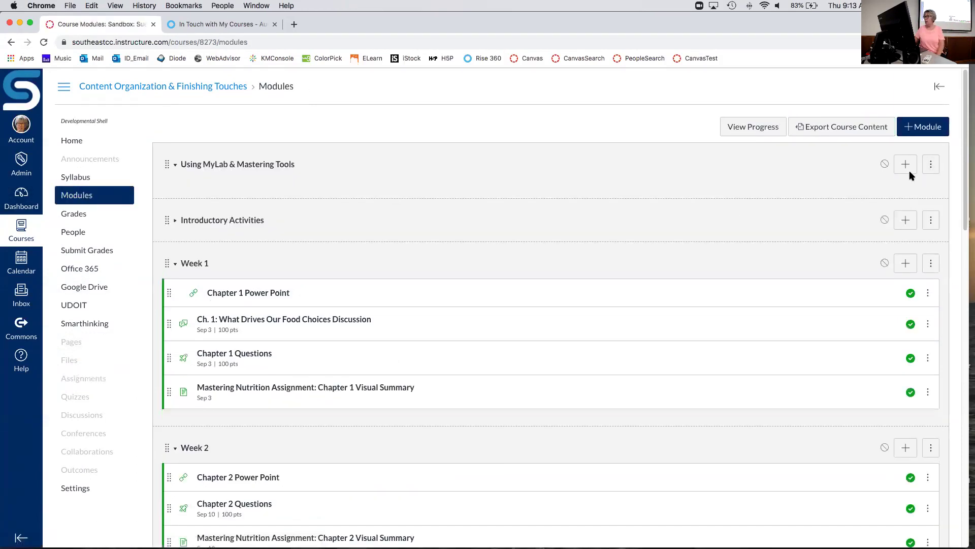
left_click(906, 165)
left_click(418, 230)
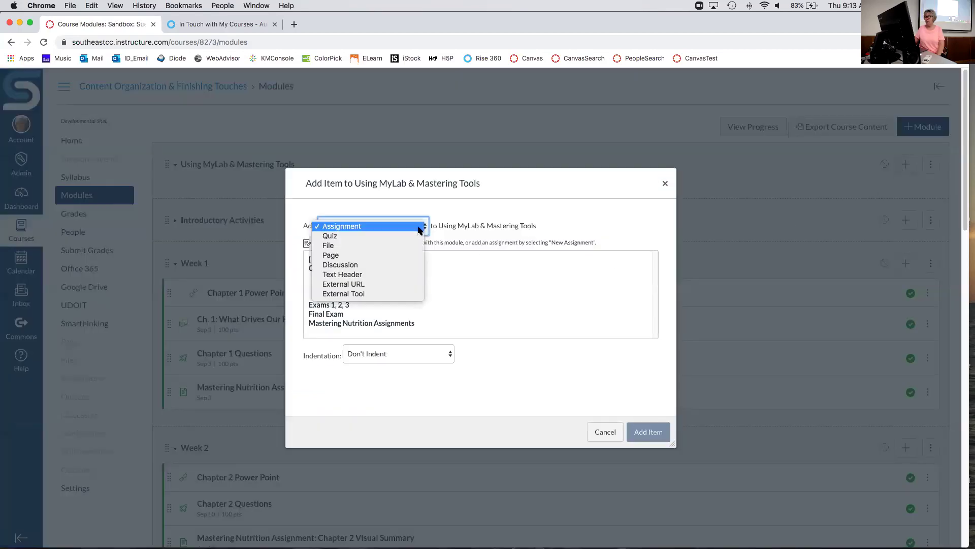
left_click(470, 268)
scroll(470, 268, "down", 5)
scroll(472, 269, "down", 5)
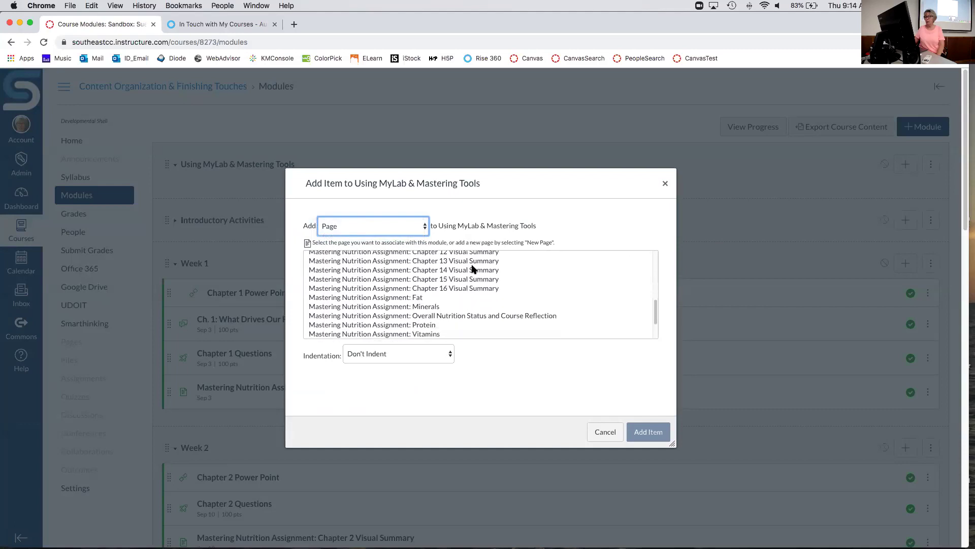
scroll(472, 269, "up", 2)
scroll(459, 269, "down", 2)
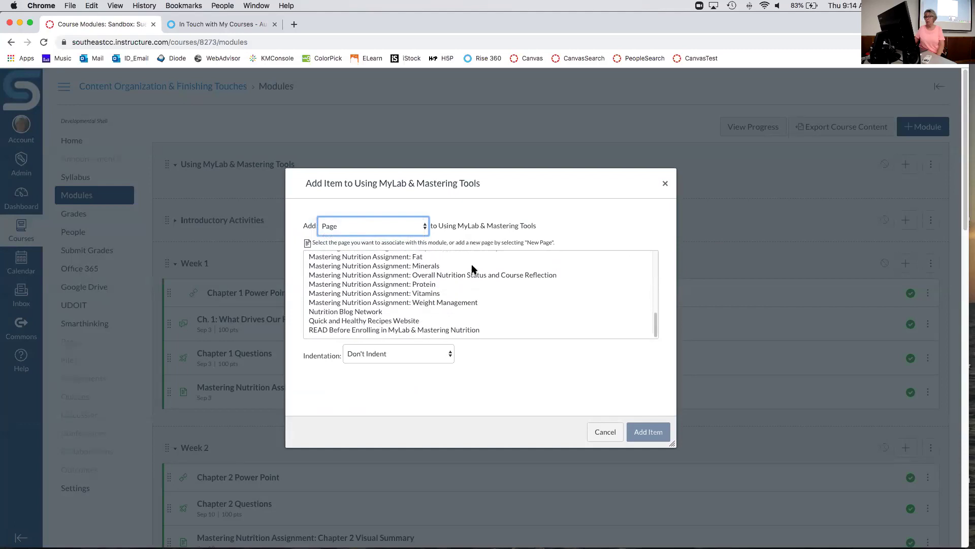
left_click(449, 330)
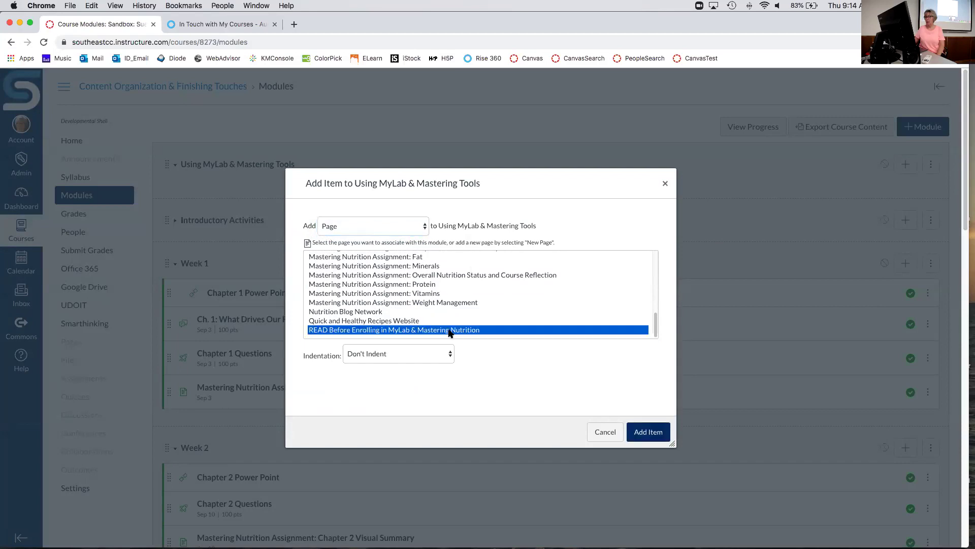
left_click(641, 433)
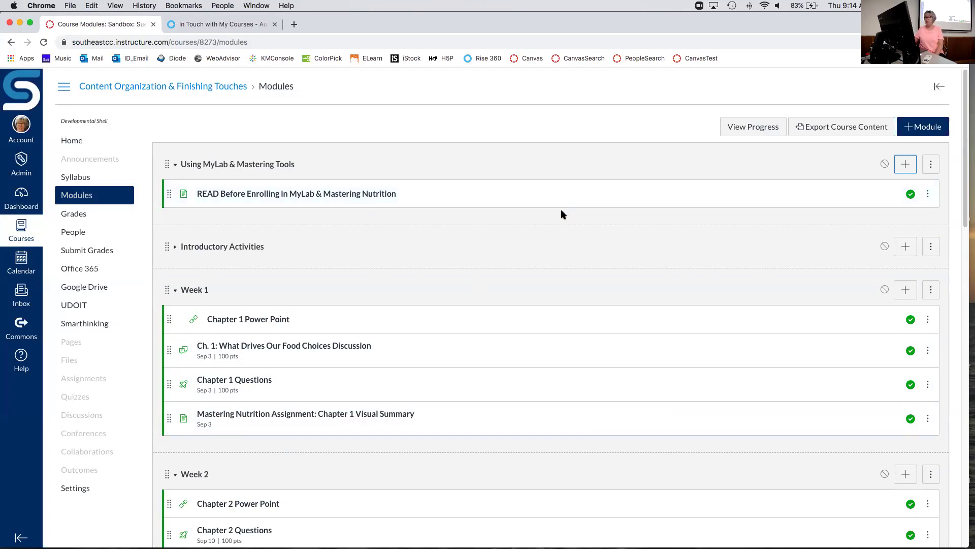
Remove the READ Before Enrolling in MyLab & Mastering Nutrition item from the Using MyLab & Mastering Tools module.
left_click(928, 194)
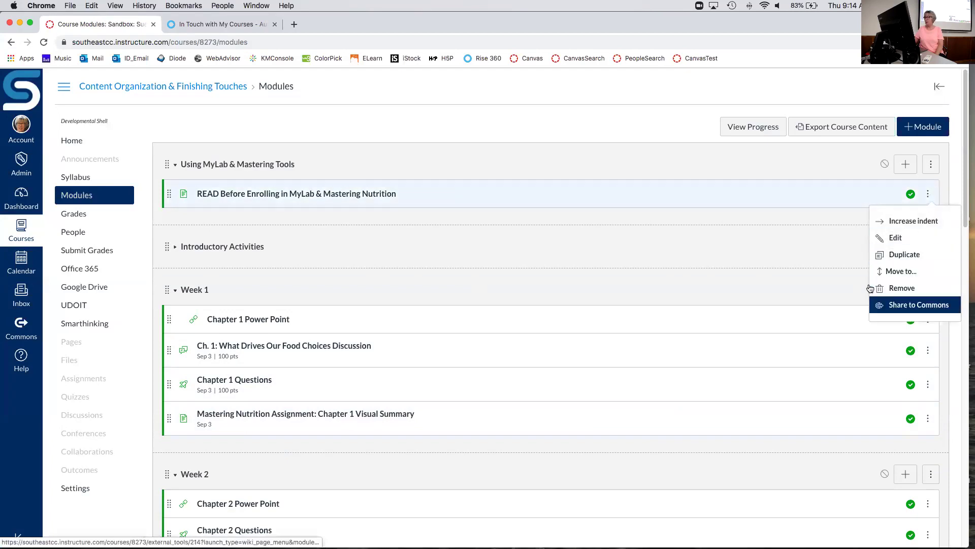
left_click(904, 293)
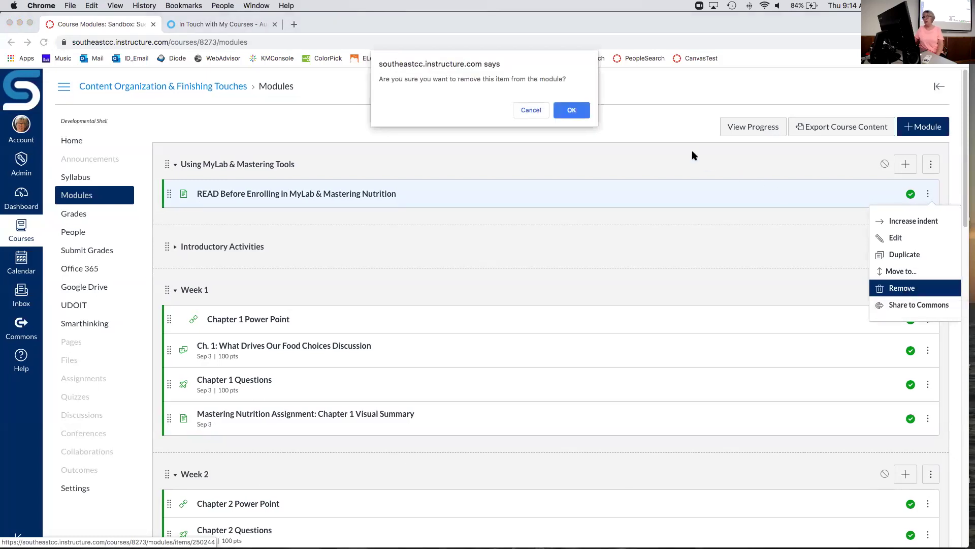
left_click(572, 110)
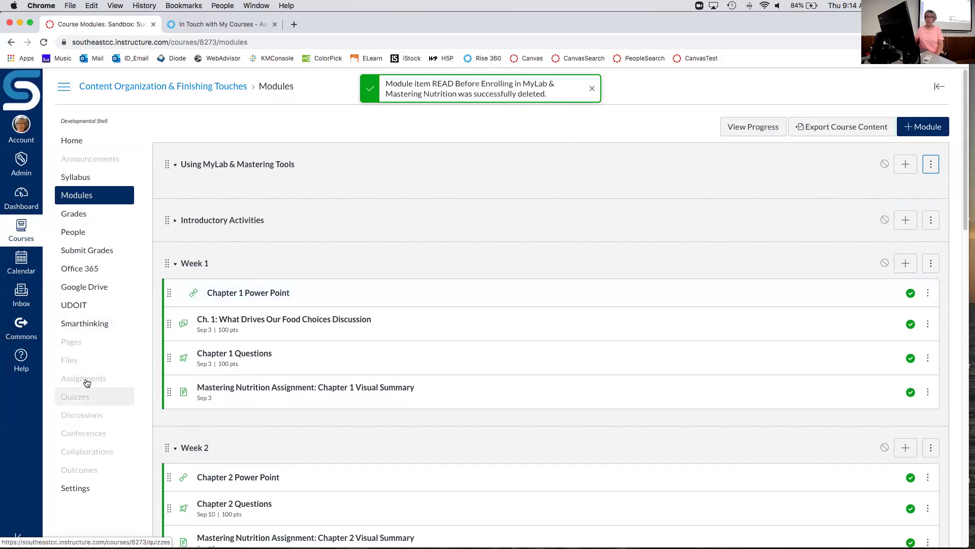
Delete the READ Before Enrolling in MyLab & Mastering Nutrition page from the course's full list of pages.
left_click(74, 345)
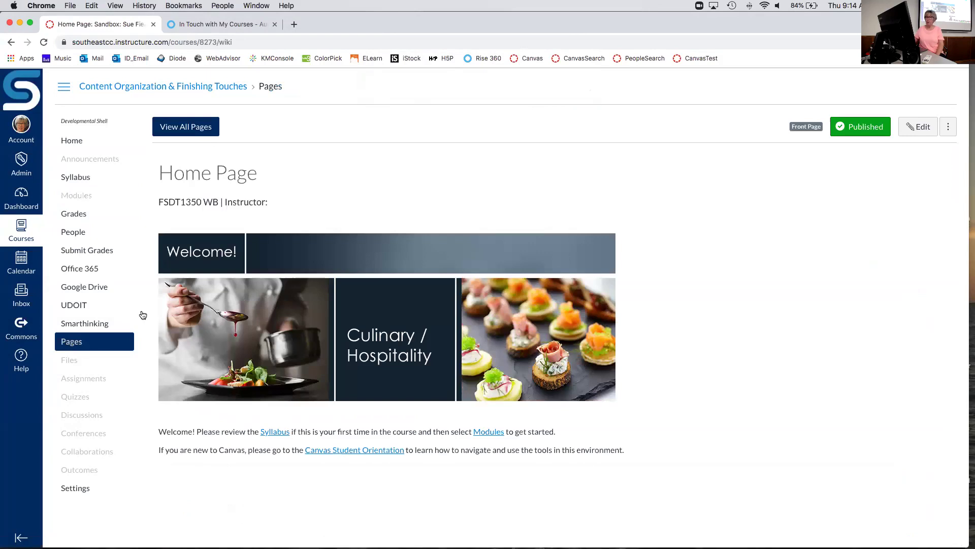
left_click(194, 129)
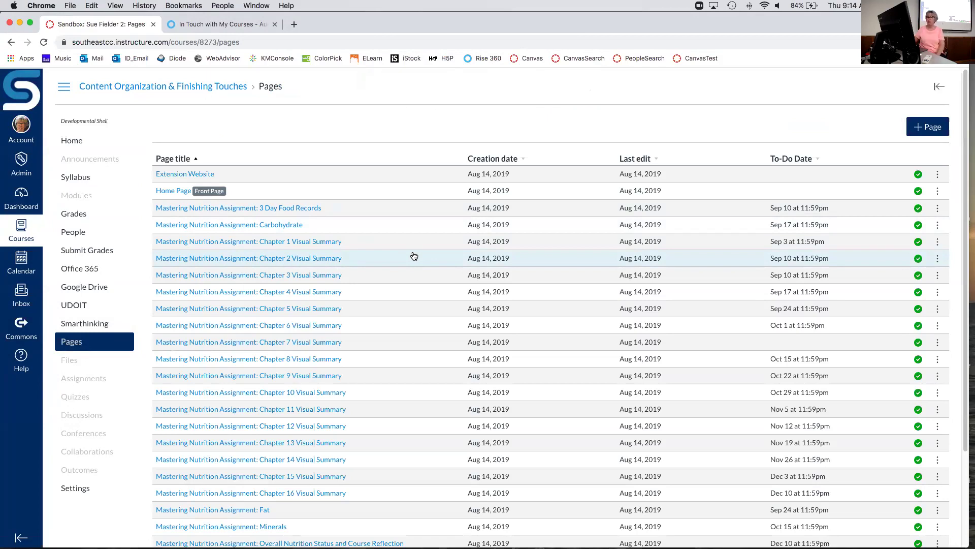
scroll(387, 318, "down", 5)
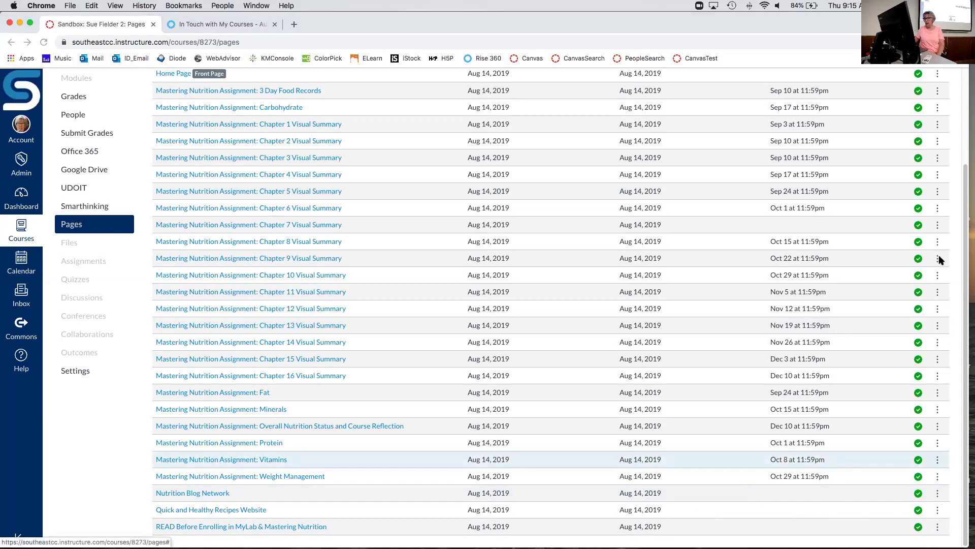
left_click(938, 528)
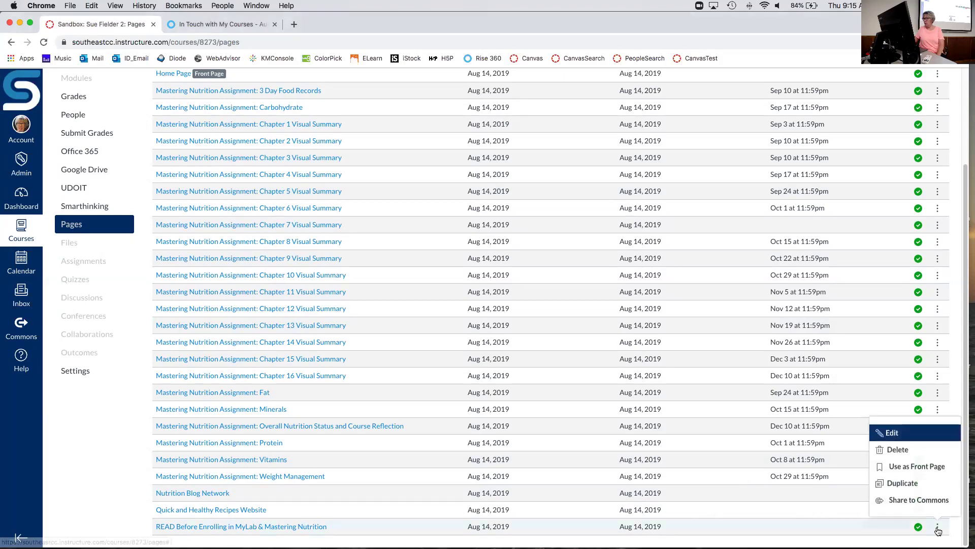
left_click(897, 450)
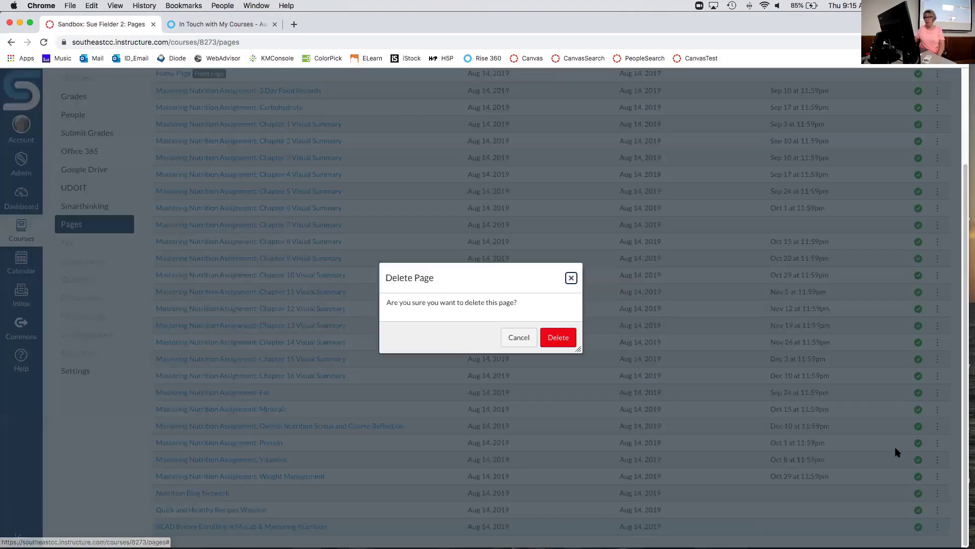
left_click(557, 337)
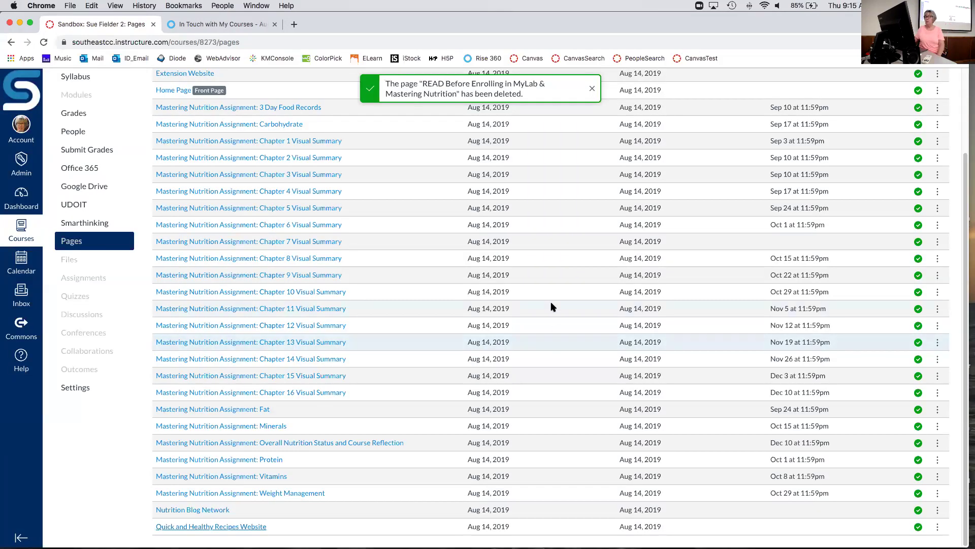
left_click(591, 89)
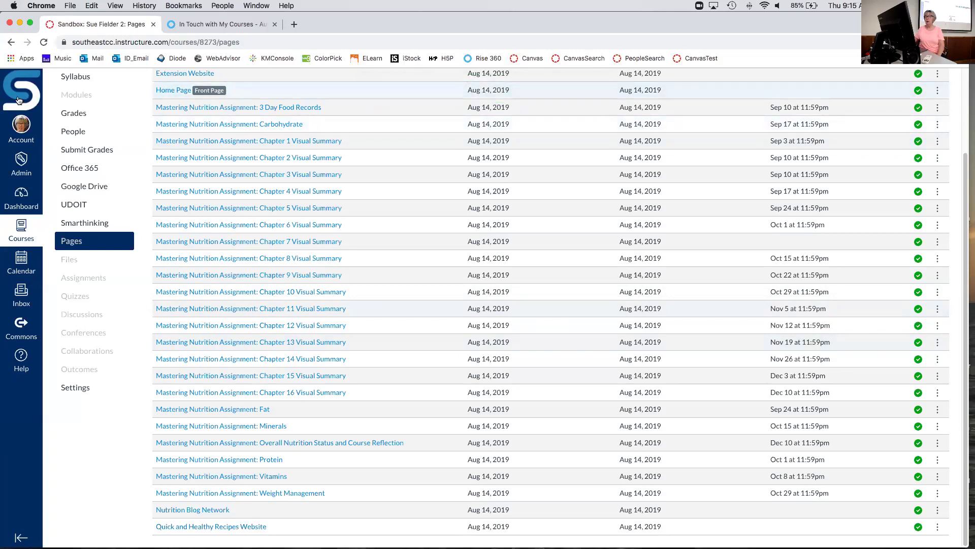
Return to the course home page and open its deleted-items page by appending /undelete to the course address.
scroll(83, 146, "up", 3)
left_click(78, 141)
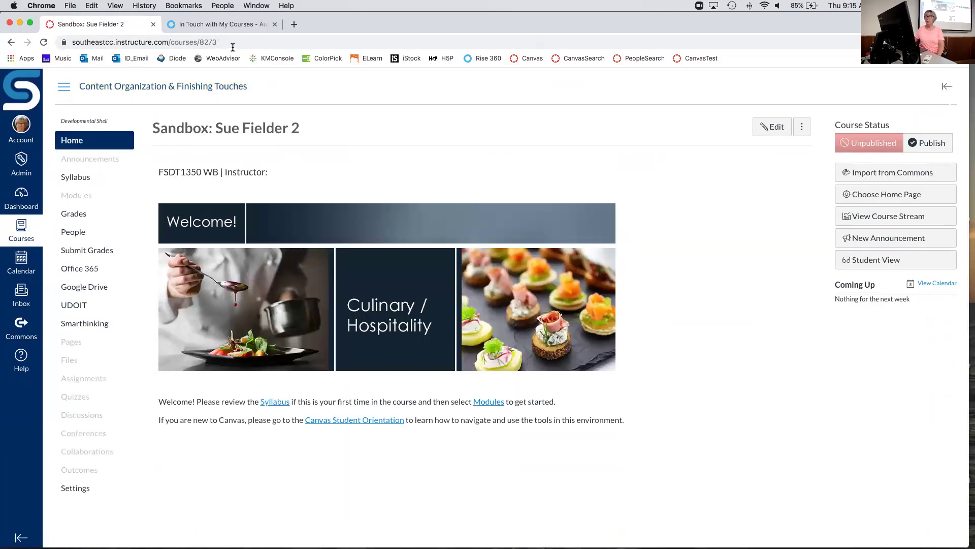
left_click(232, 42)
key("Right")
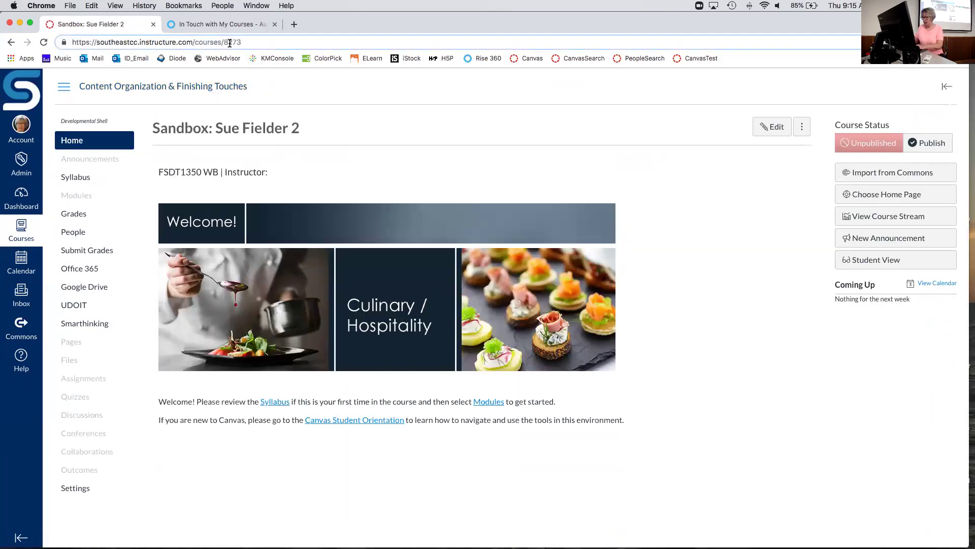
type("/undelete")
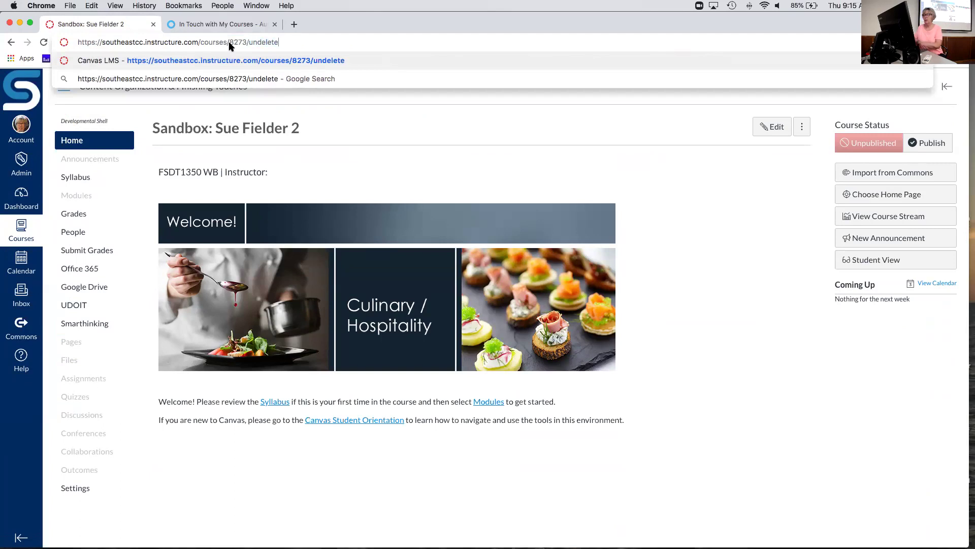
key("Return")
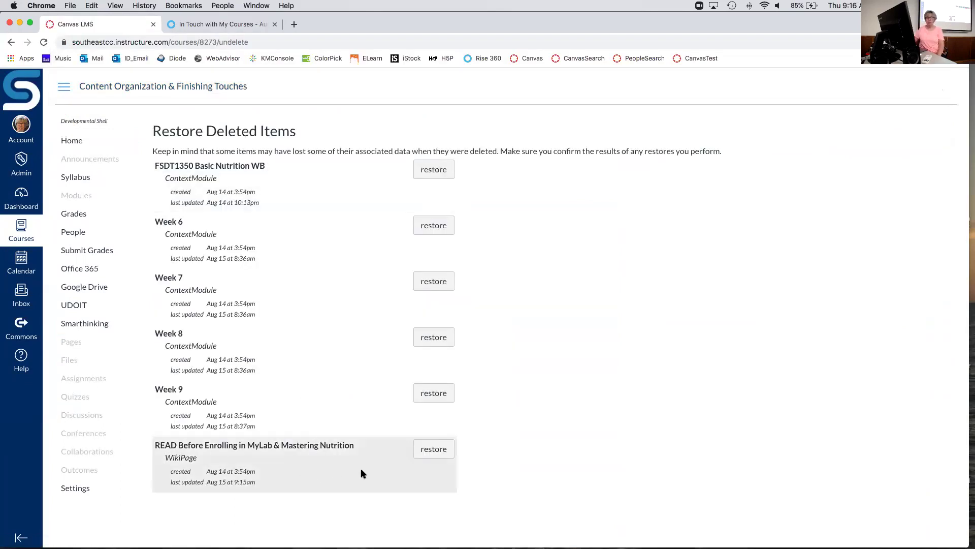
Restore the deleted READ Before Enrolling in MyLab & Mastering Nutrition page and check the course's modules list.
left_click(443, 453)
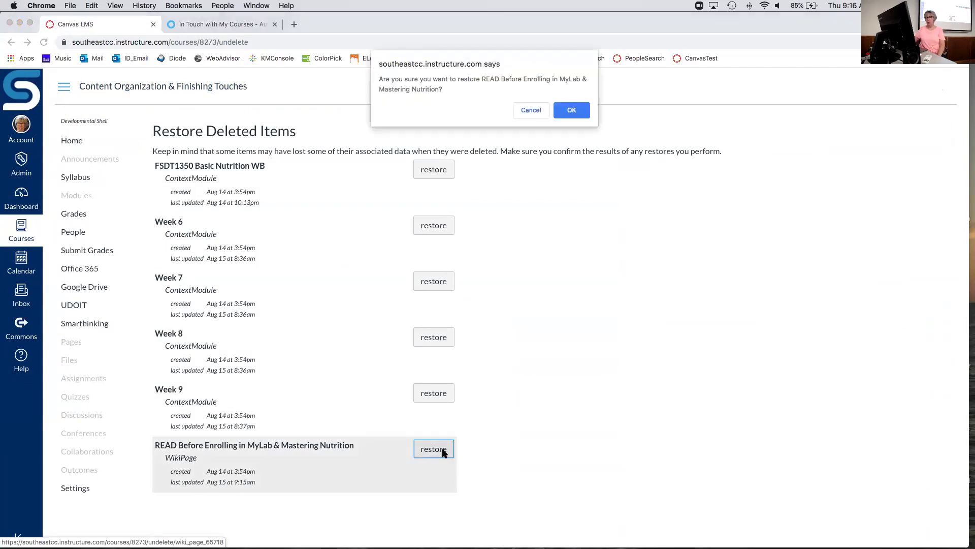
left_click(577, 113)
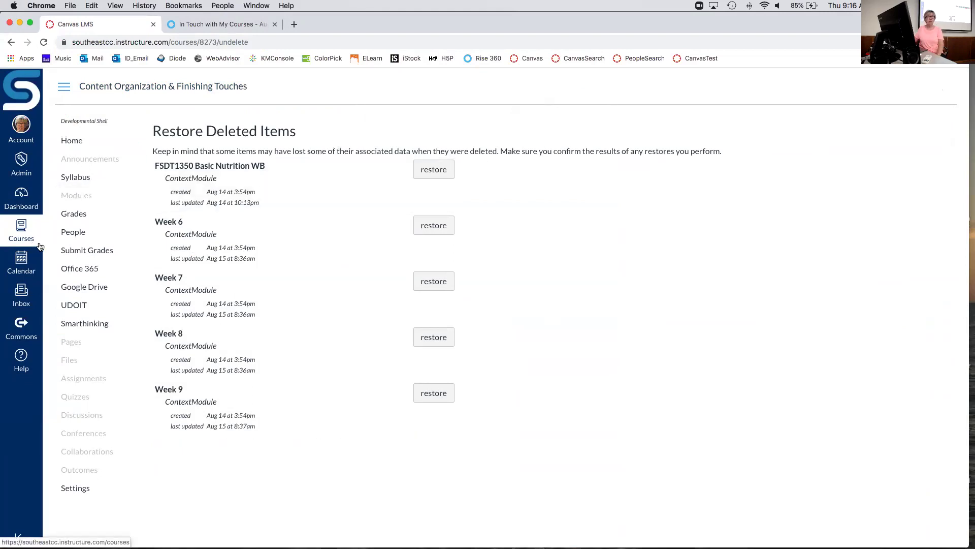
left_click(77, 203)
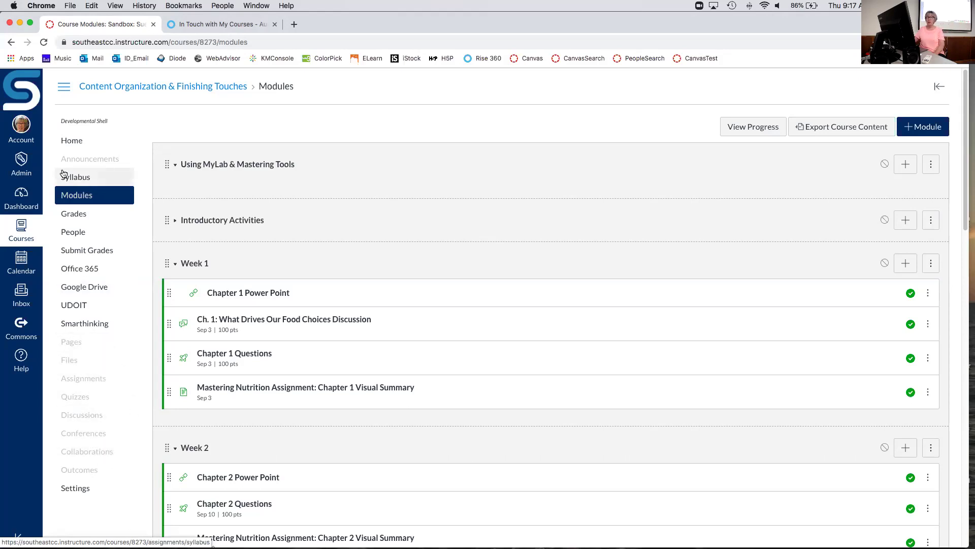
left_click(77, 196)
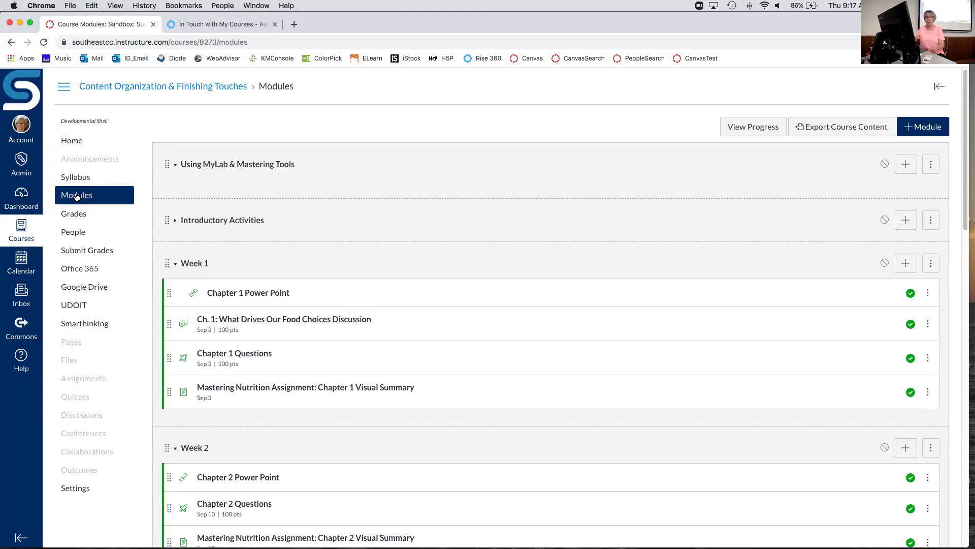
Preview the course home page in Student View, try its Modules link, and leave Student View.
left_click(86, 141)
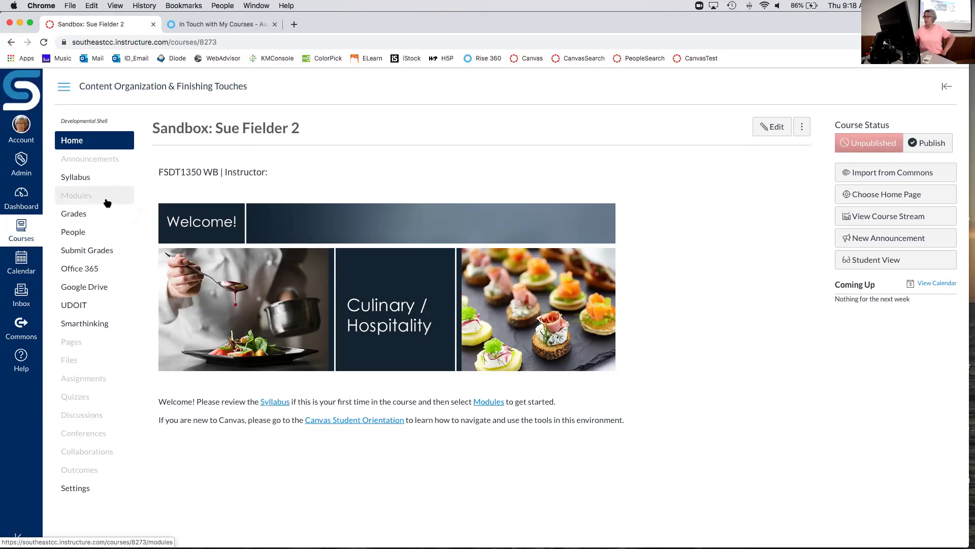
left_click(896, 262)
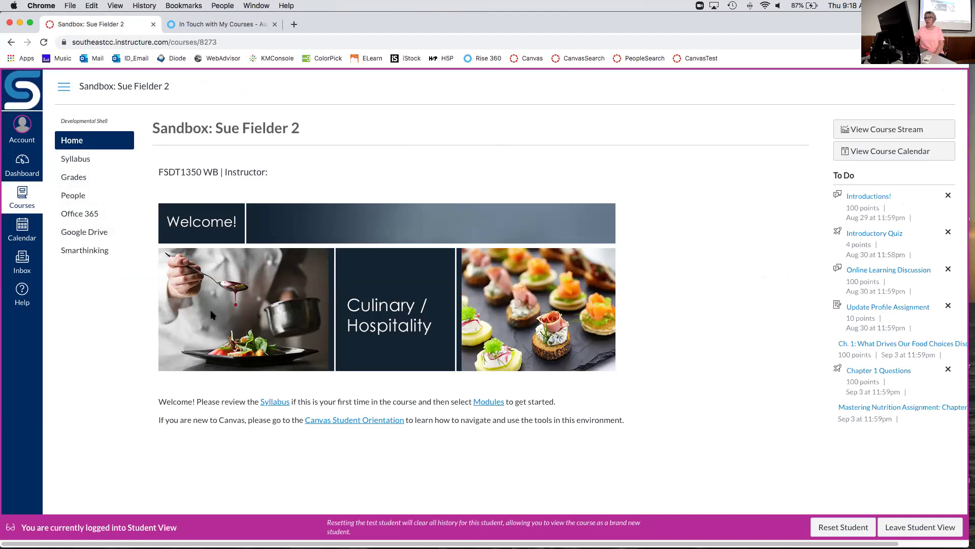
left_click(490, 403)
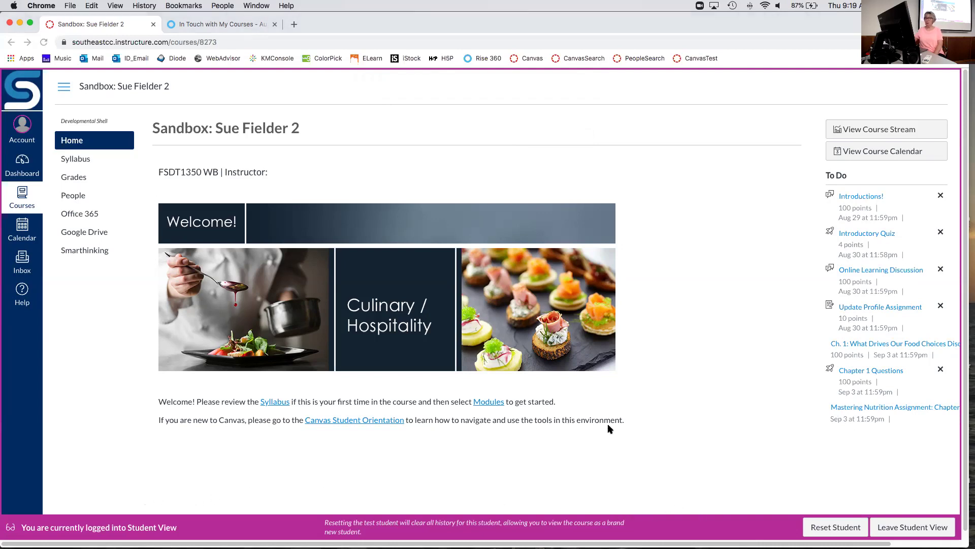
left_click(902, 532)
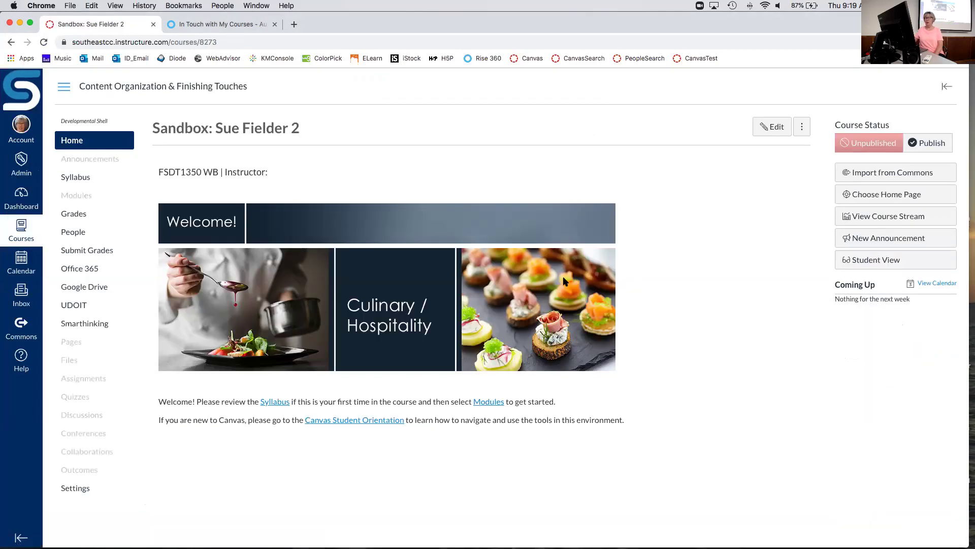
Review the Week 1 and Week 2 modules as the instructor and go back to the course home page.
left_click(85, 198)
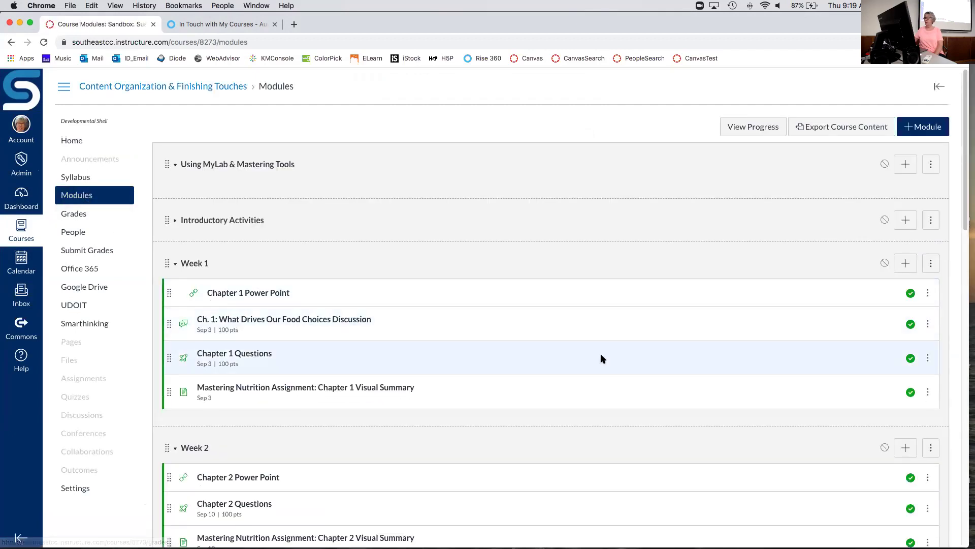
scroll(601, 359, "down", 3)
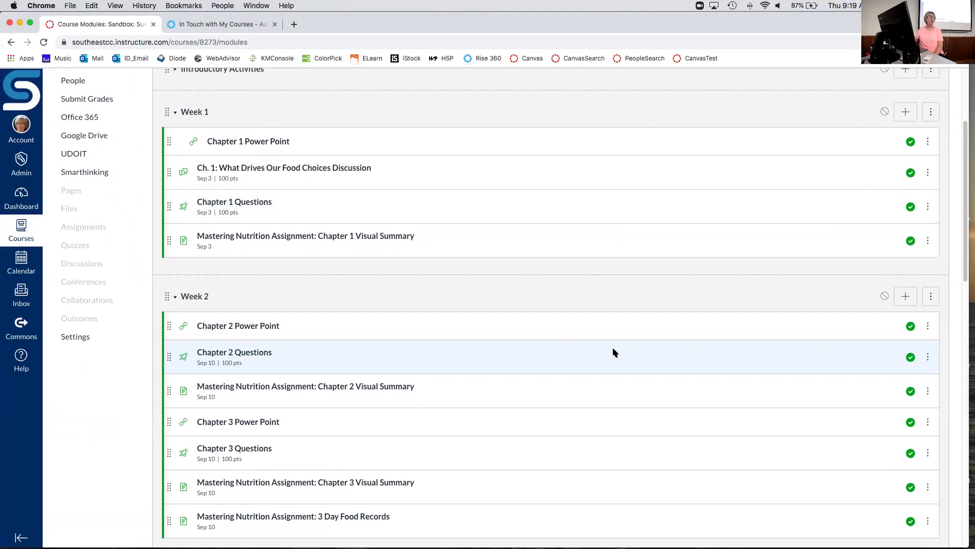
scroll(615, 352, "up", 3)
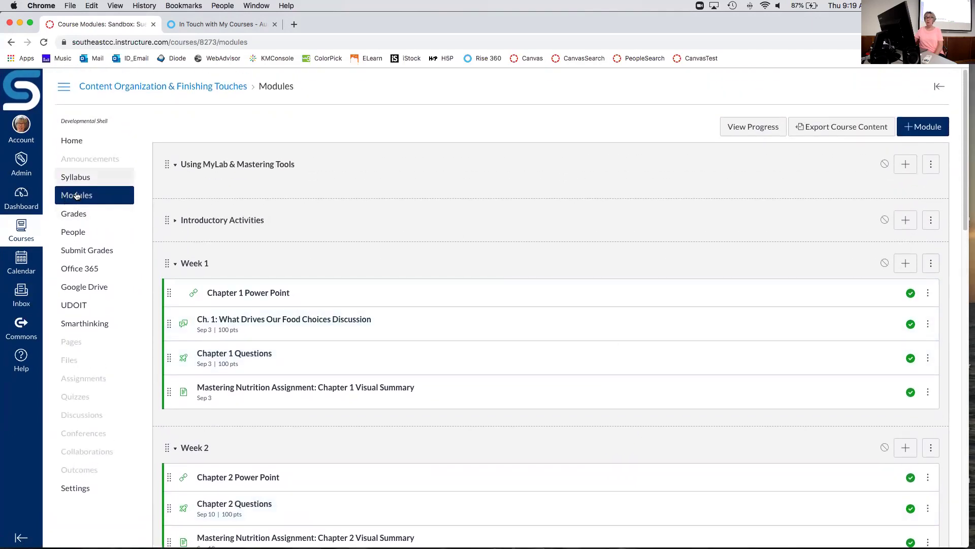
left_click(78, 143)
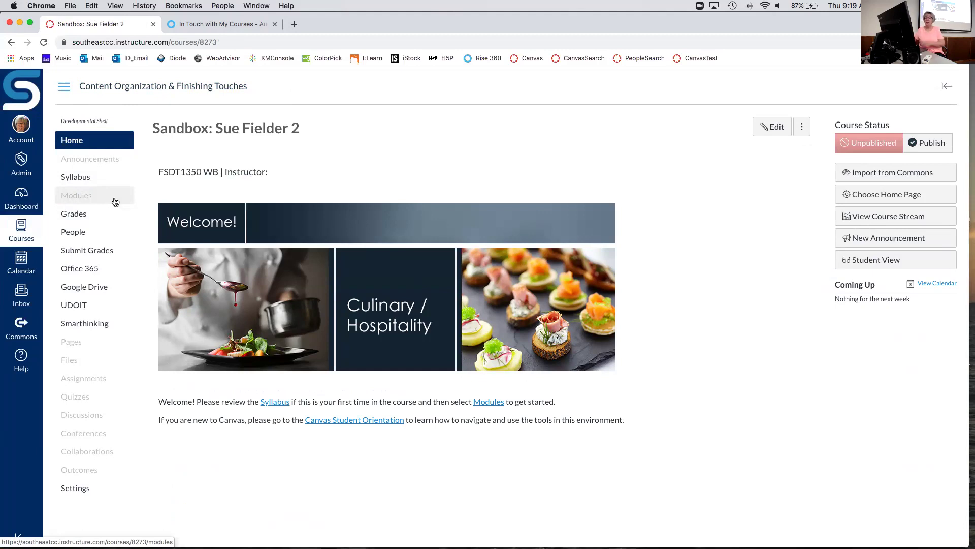
Publish the Week 1 module and return to the course home page.
left_click(90, 198)
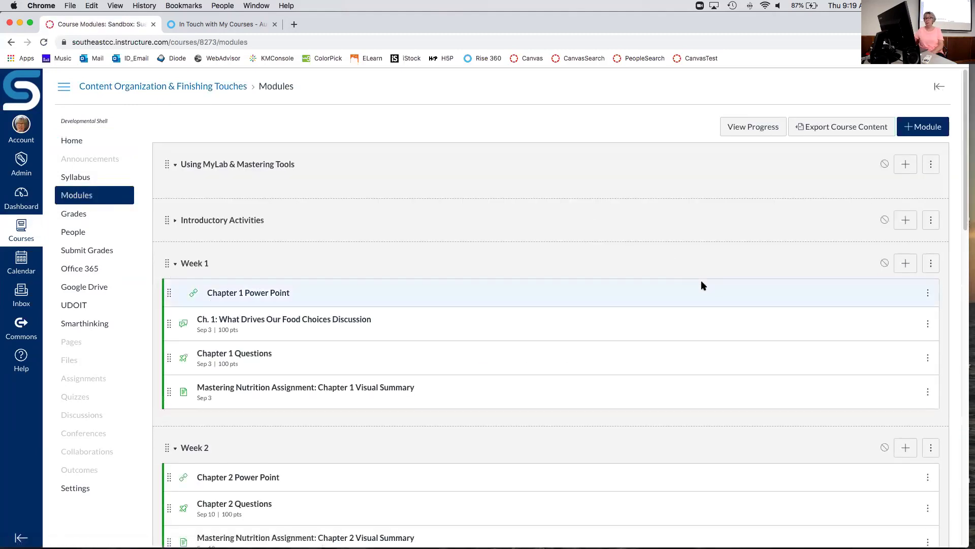
left_click(884, 264)
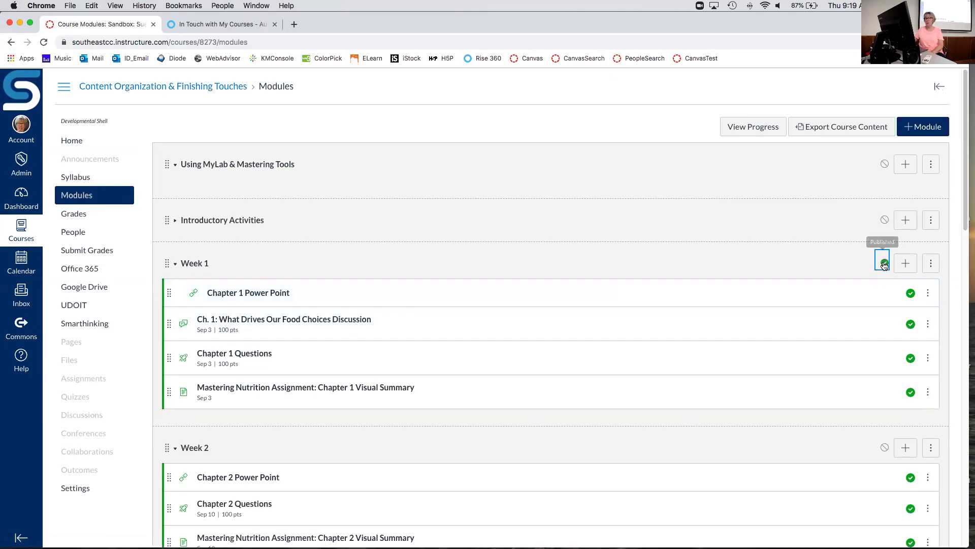
left_click(92, 141)
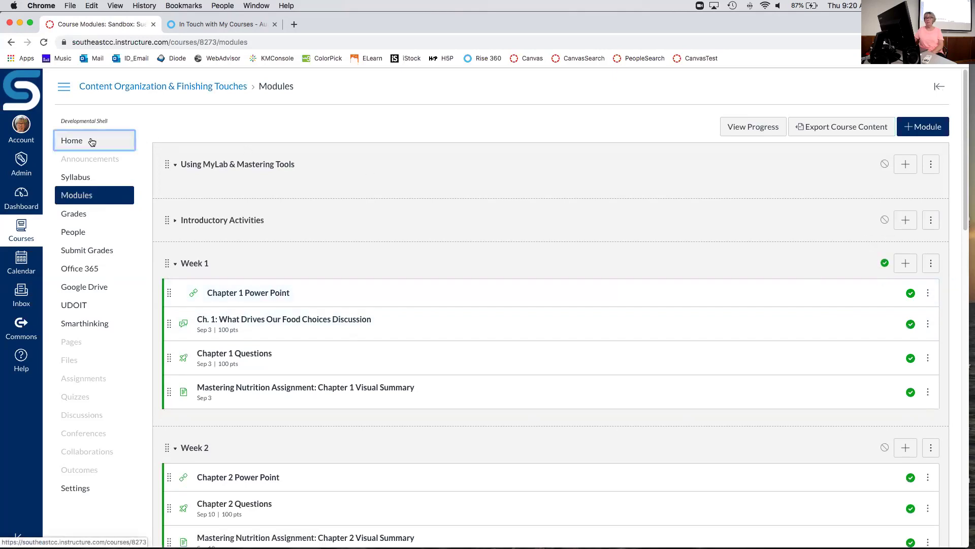
Publish the Week 2 and Week 3 modules in the sandbox course.
left_click(97, 86)
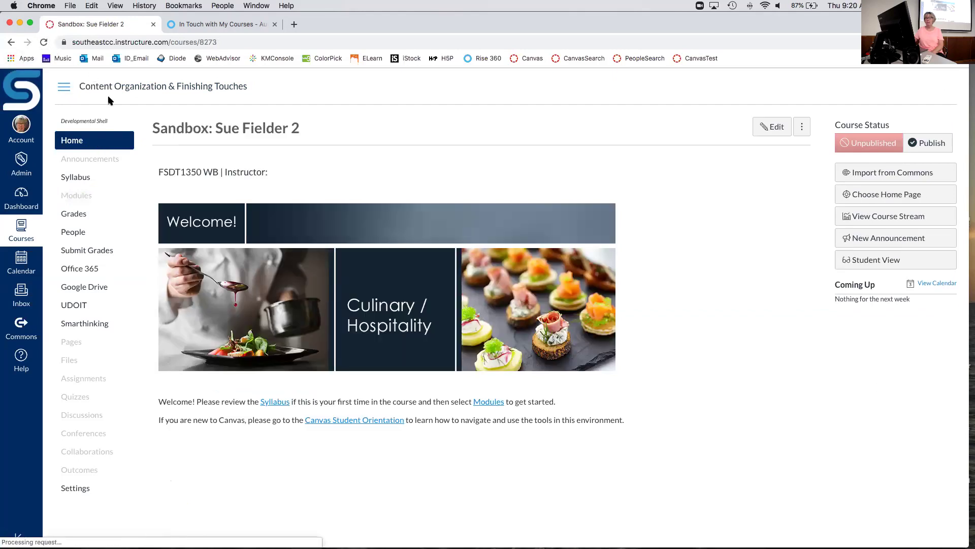
left_click(74, 196)
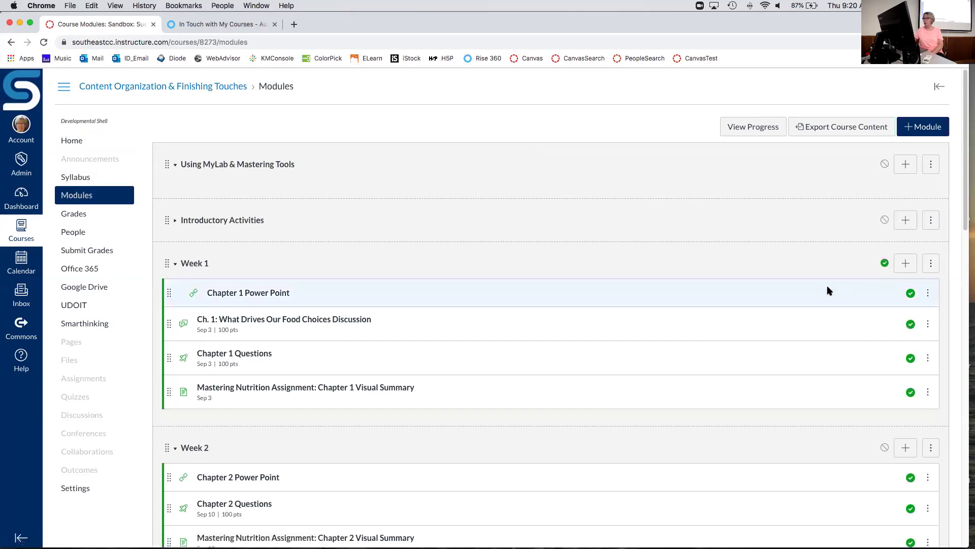
scroll(823, 286, "down", 5)
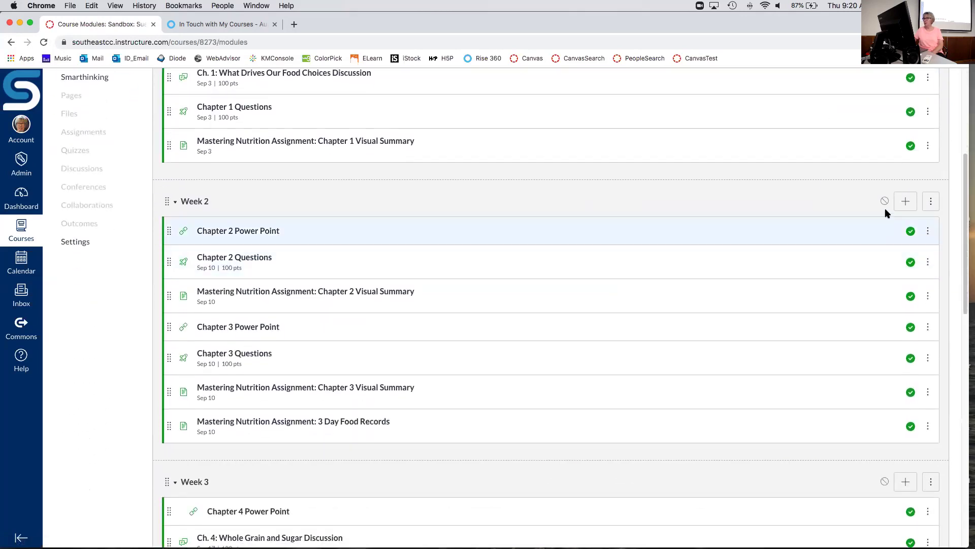
left_click(884, 201)
scroll(835, 223, "down", 3)
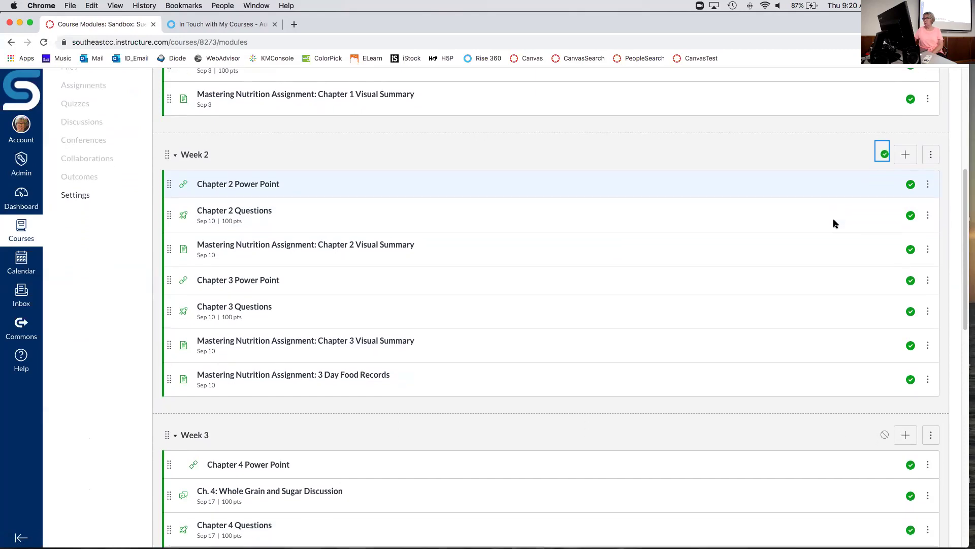
left_click(885, 329)
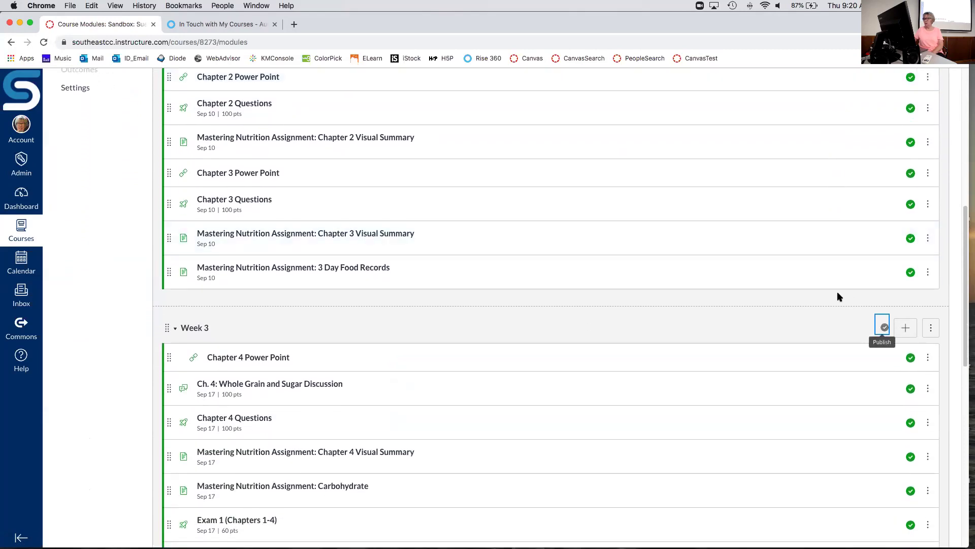
scroll(758, 252, "up", 10)
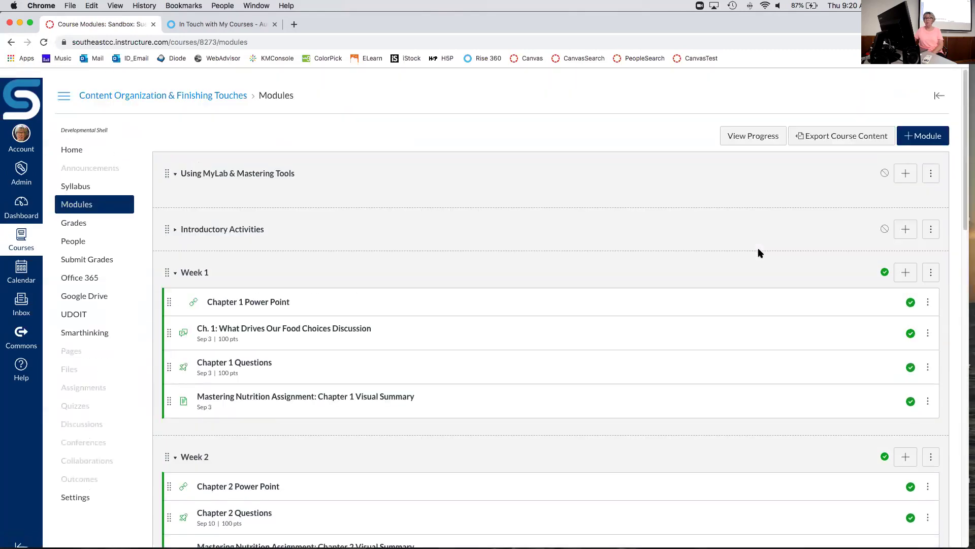
Publish the sandbox course from its home page and open its modules list.
left_click(71, 141)
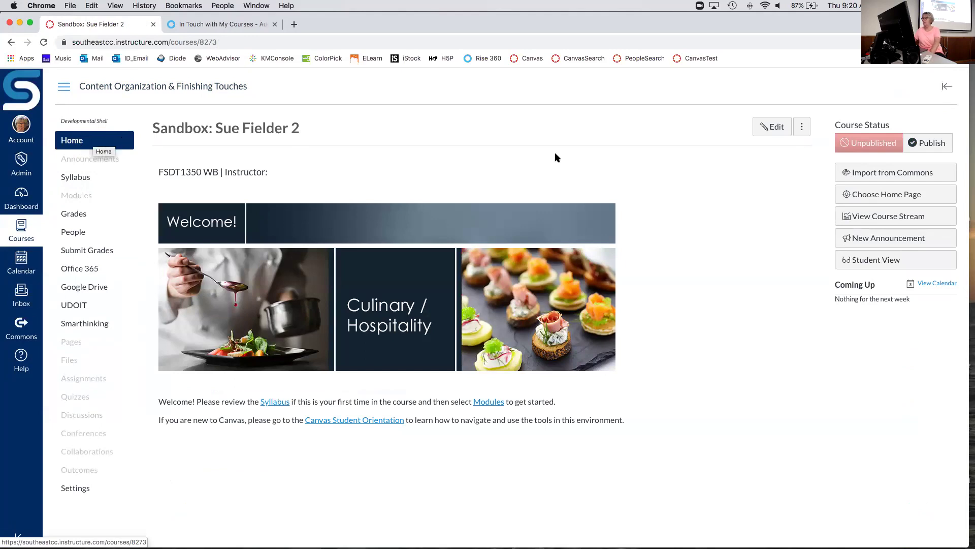
left_click(942, 144)
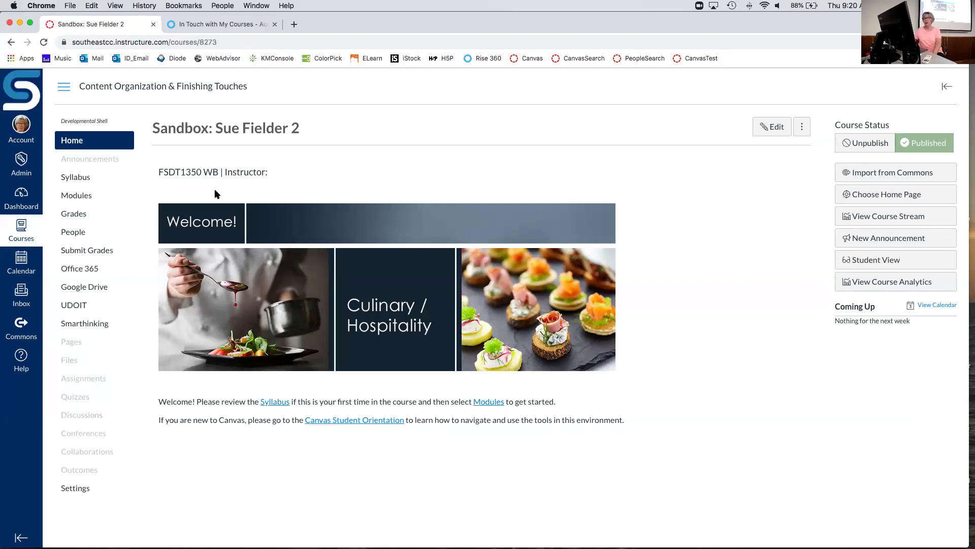
left_click(96, 201)
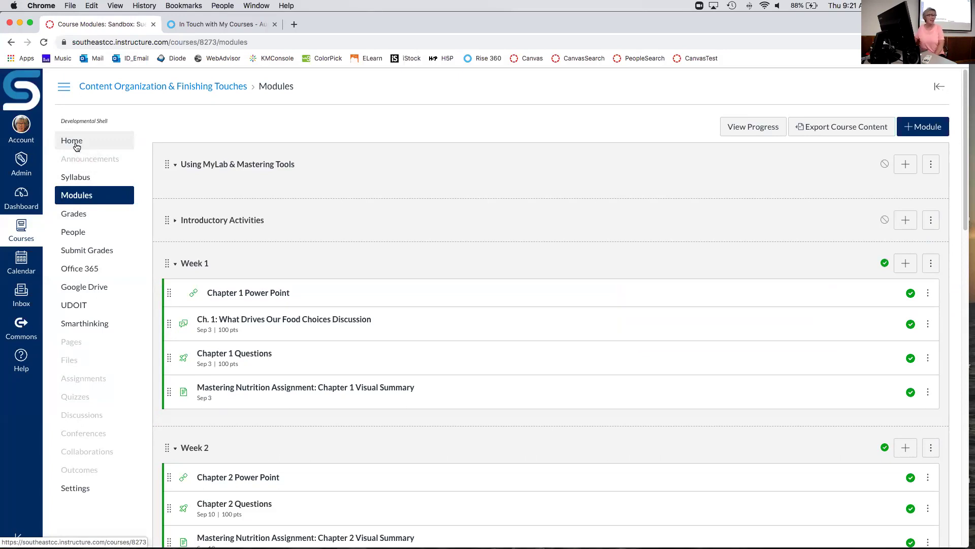
Open the Orientation: Canvas Instructor Course from the dashboard and look through its modules to Viewing Masterpieces: Get Inspired by Masterpiece Courses.
left_click(294, 25)
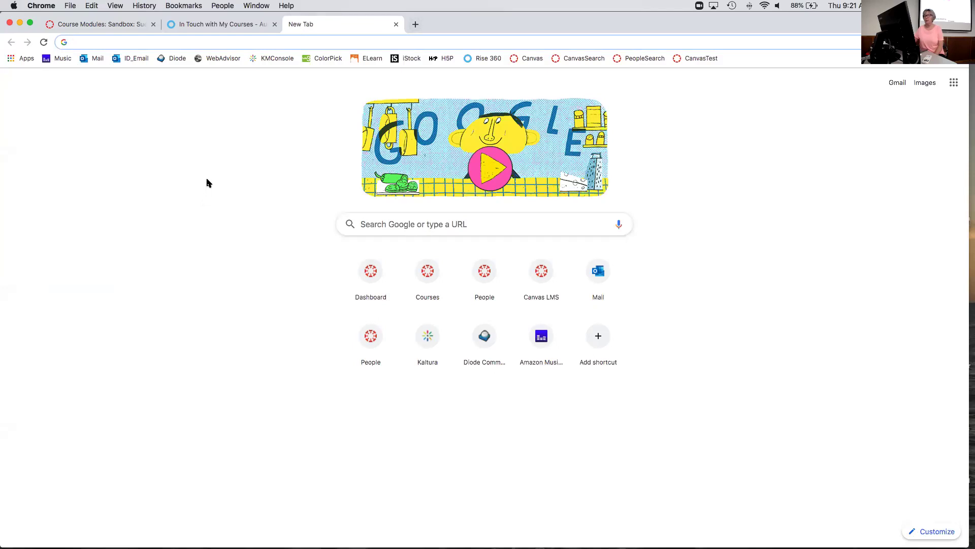
left_click(102, 24)
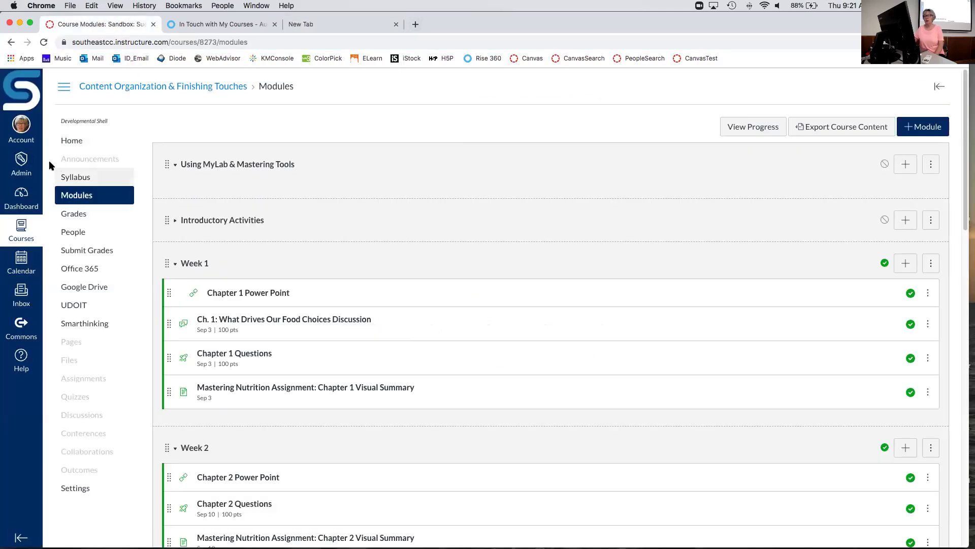
left_click(18, 200)
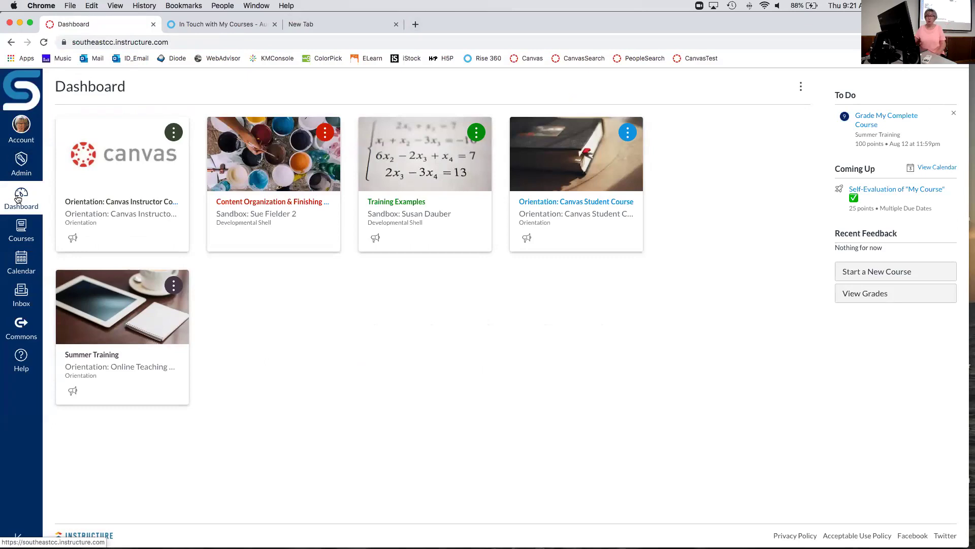
left_click(132, 212)
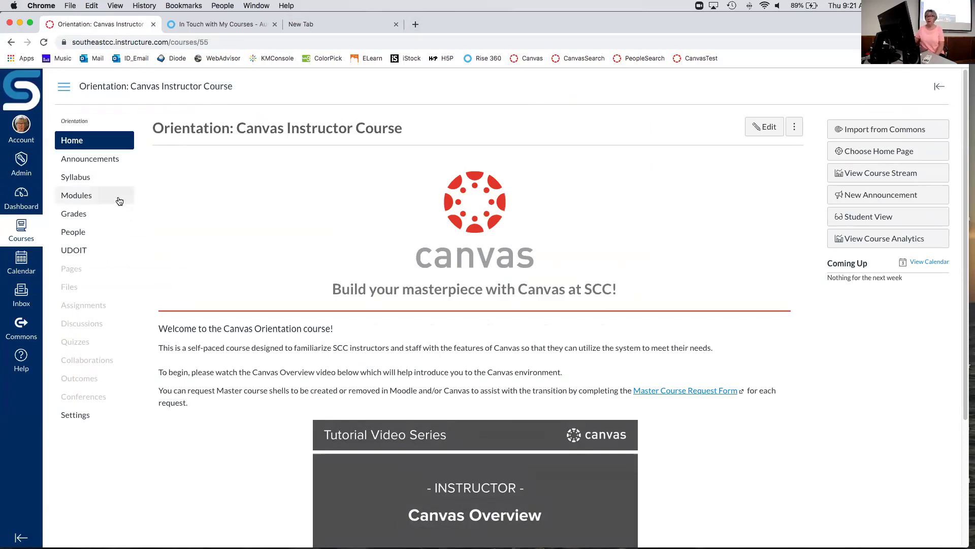
left_click(88, 199)
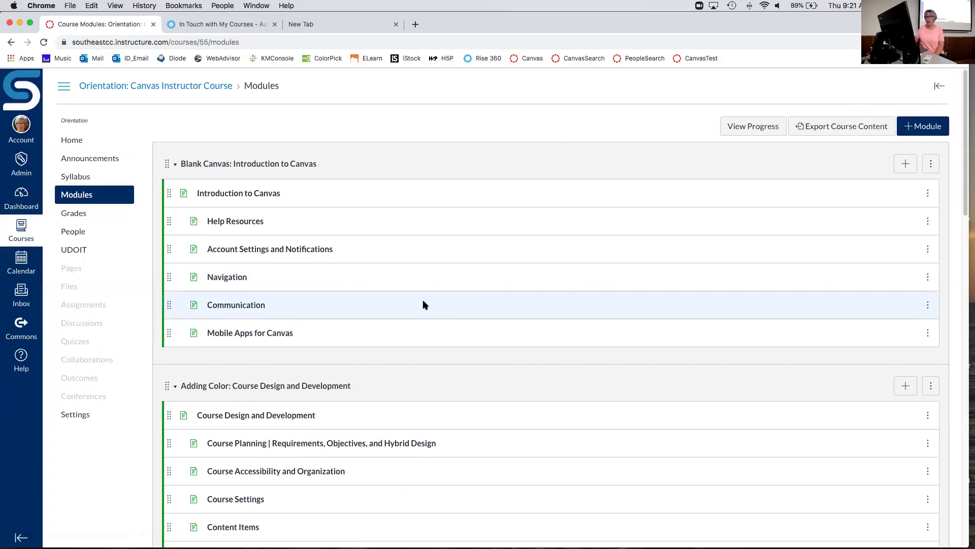
scroll(424, 303, "down", 12)
scroll(424, 304, "down", 6)
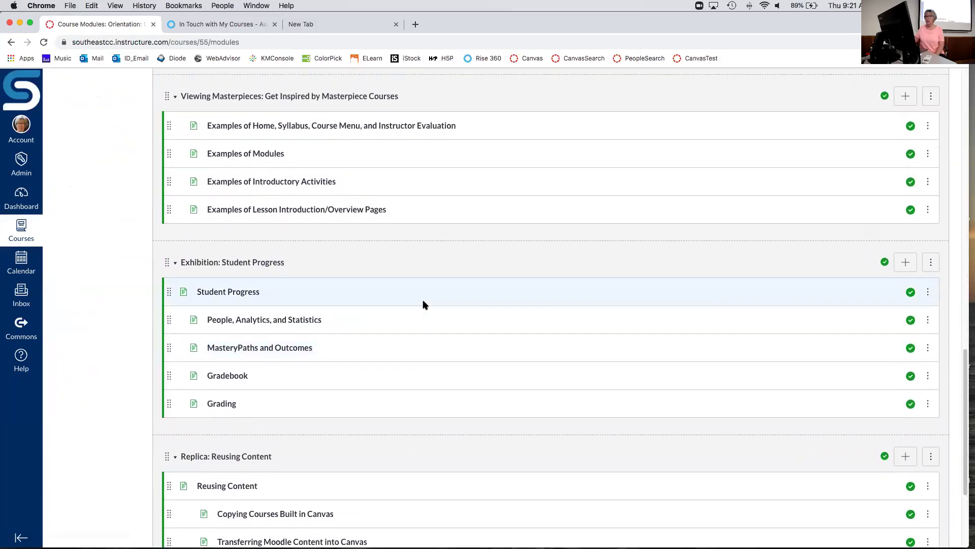
scroll(423, 303, "up", 1)
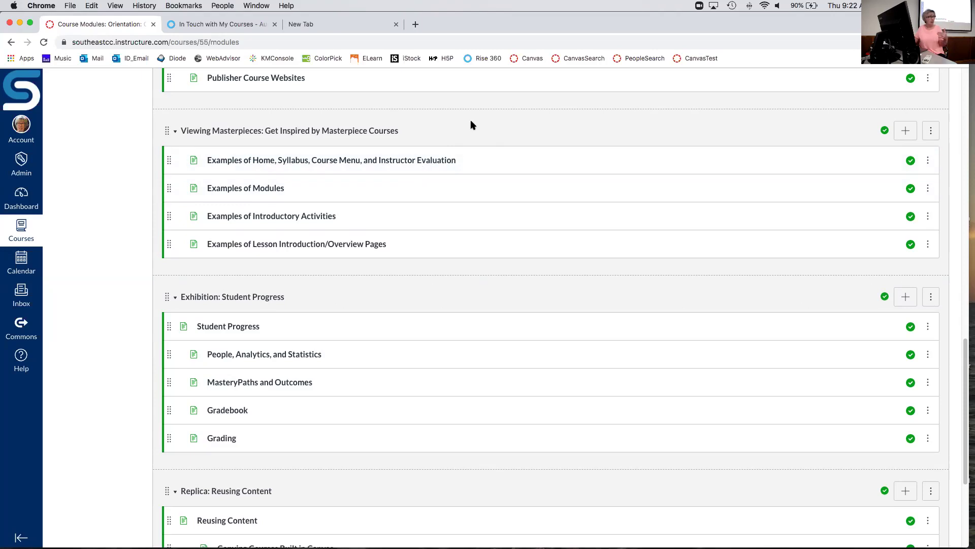
Open the Examples of Home, Syllabus, Course Menu, and Instructor Evaluation page and review the Home page example.
left_click(405, 162)
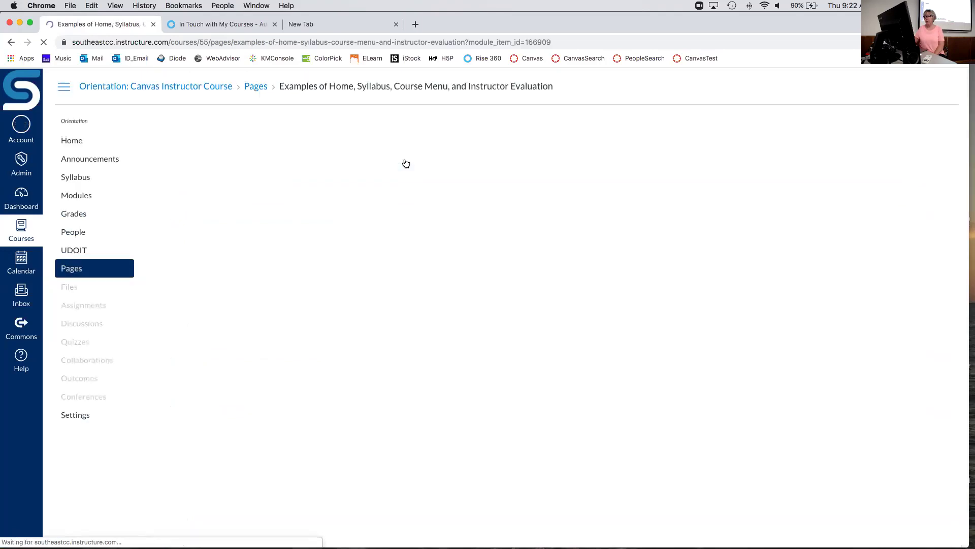
scroll(612, 241, "down", 3)
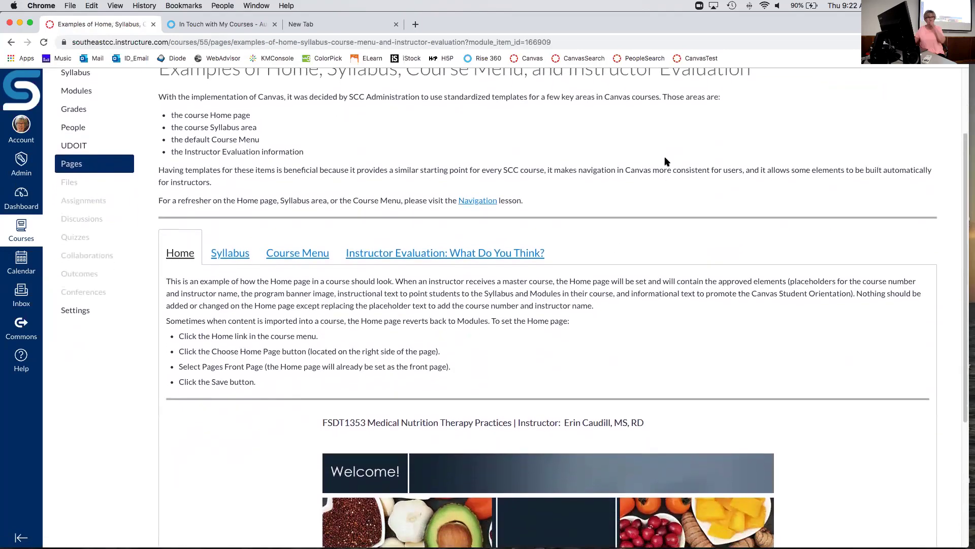
scroll(663, 157, "up", 1)
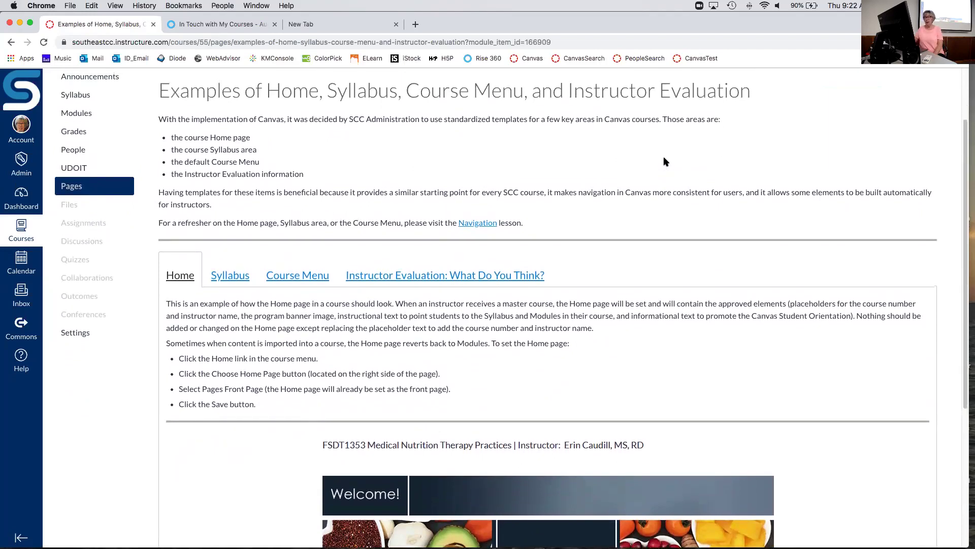
scroll(716, 292, "down", 3)
scroll(716, 292, "down", 3)
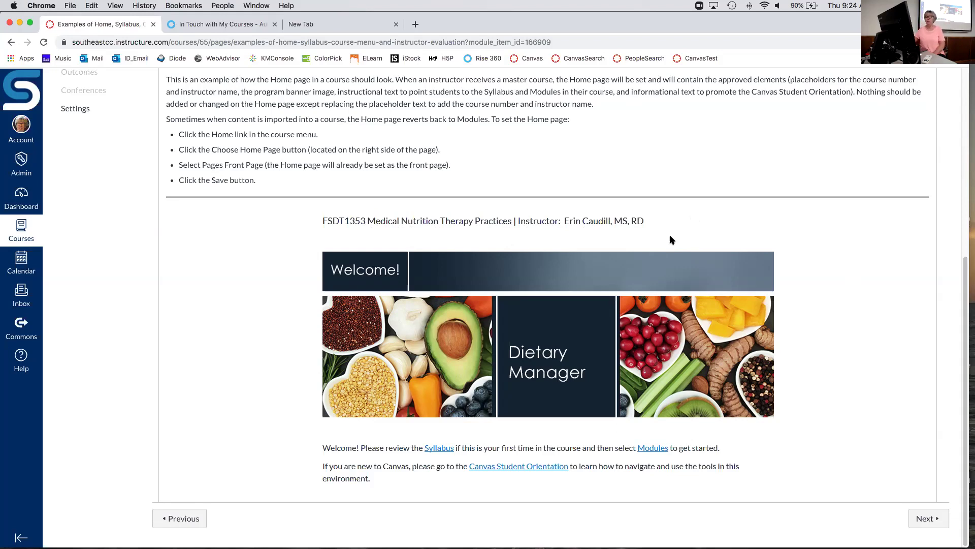
scroll(671, 240, "up", 5)
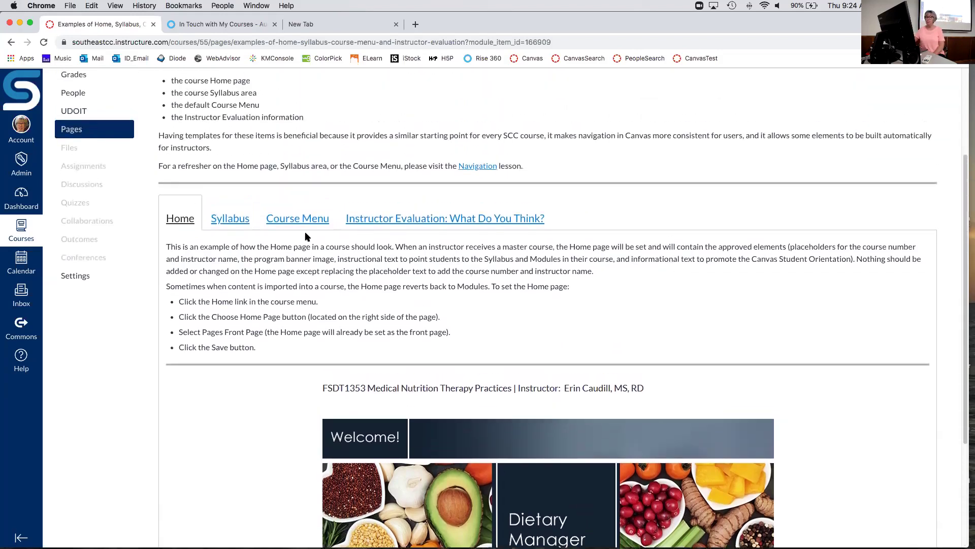
Review the Syllabus example, including its file links, instructor contact details and Course Summary, and return to the page's introduction.
left_click(236, 225)
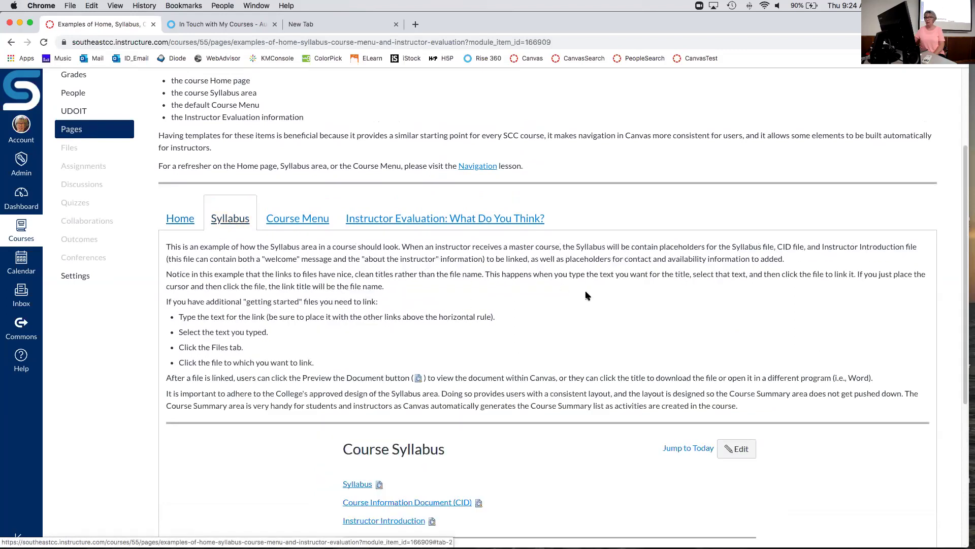
scroll(584, 292, "down", 2)
scroll(587, 296, "down", 3)
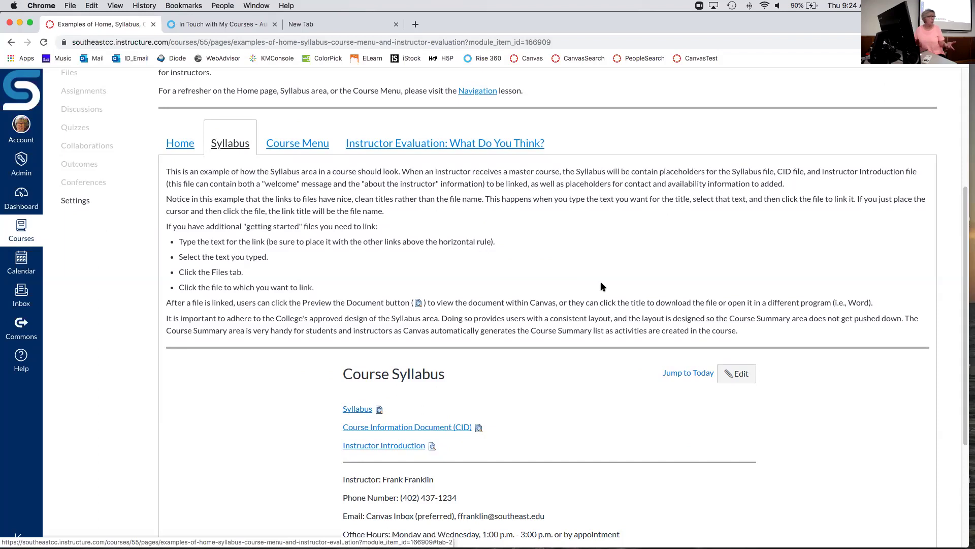
scroll(600, 286, "down", 5)
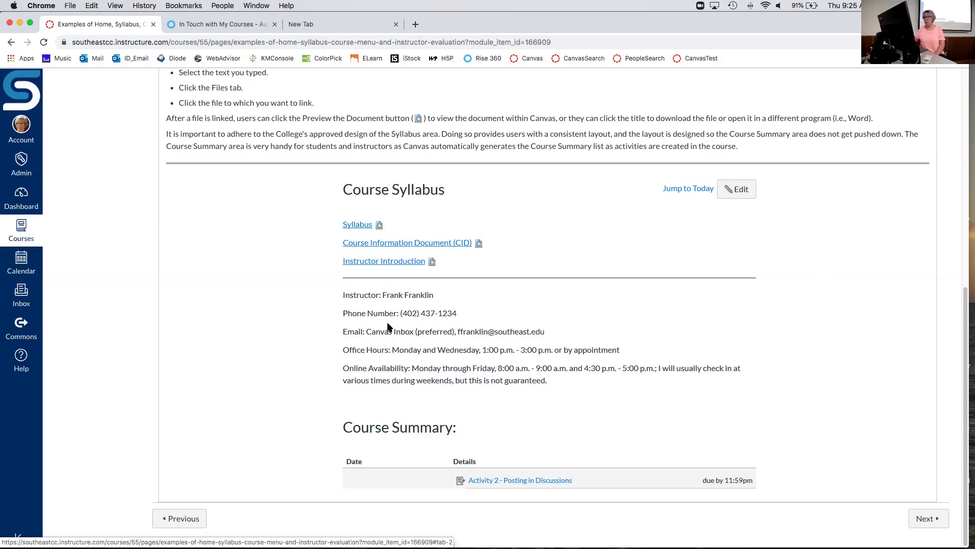
scroll(586, 348, "down", 1)
scroll(564, 413, "up", 1)
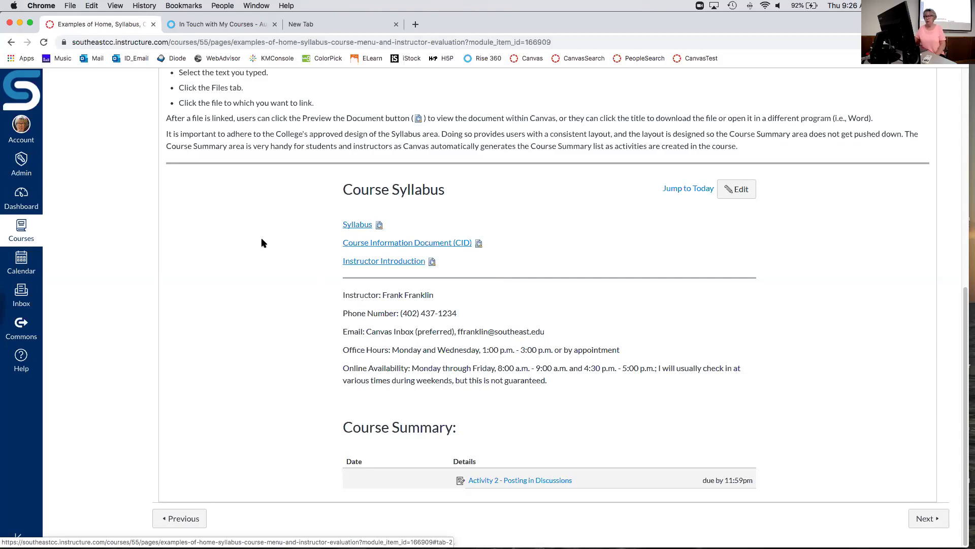
scroll(262, 243, "up", 10)
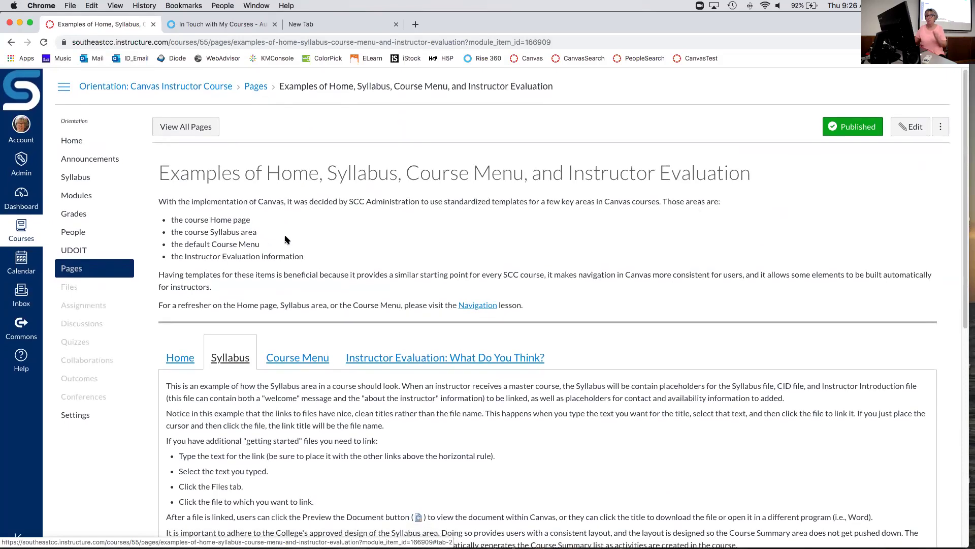
scroll(287, 236, "down", 1)
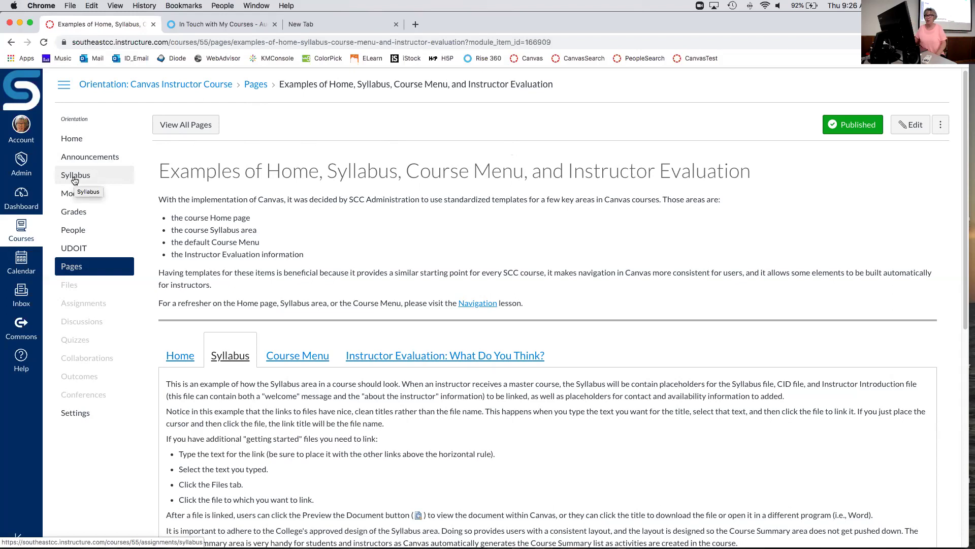
Go back to the orientation course's home page and look over its welcome text and Canvas Overview video.
left_click(157, 86)
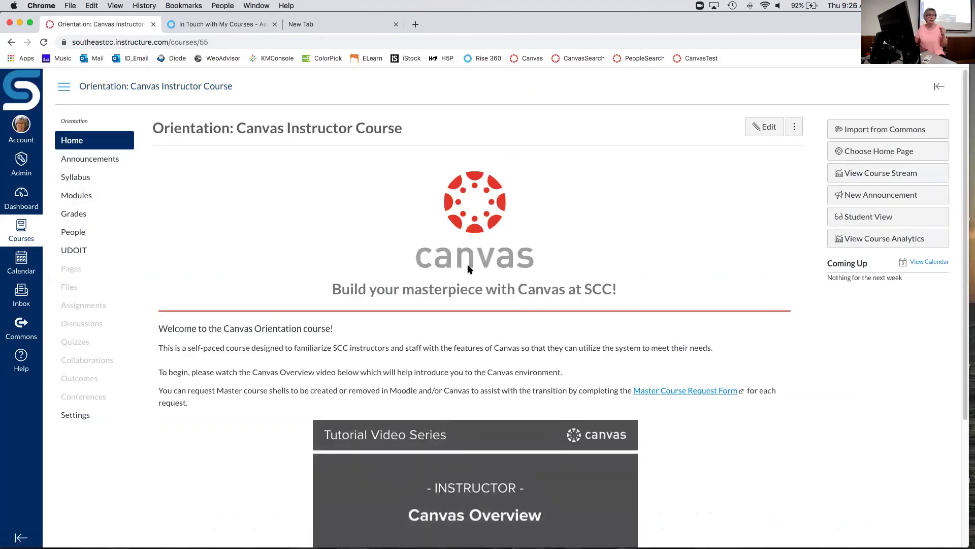
scroll(469, 270, "down", 5)
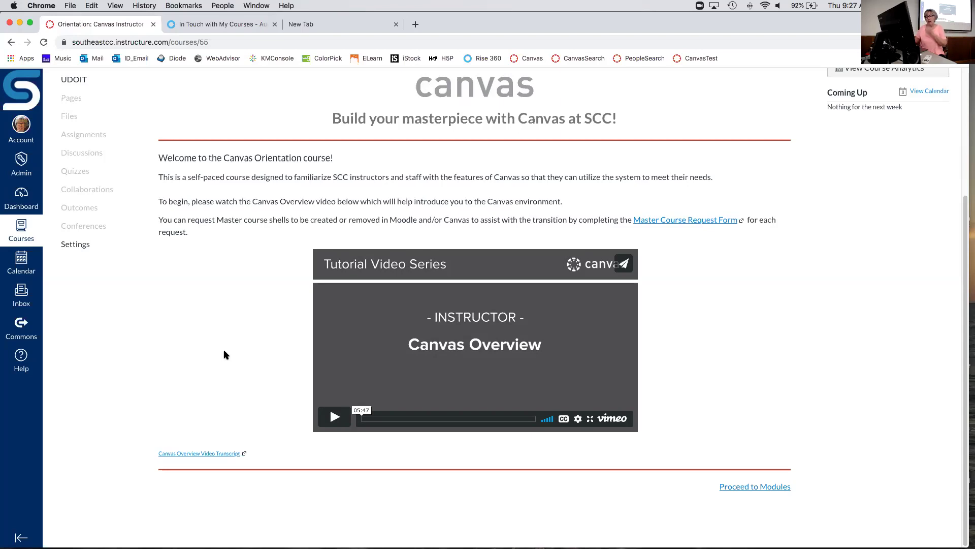
scroll(165, 364, "up", 1)
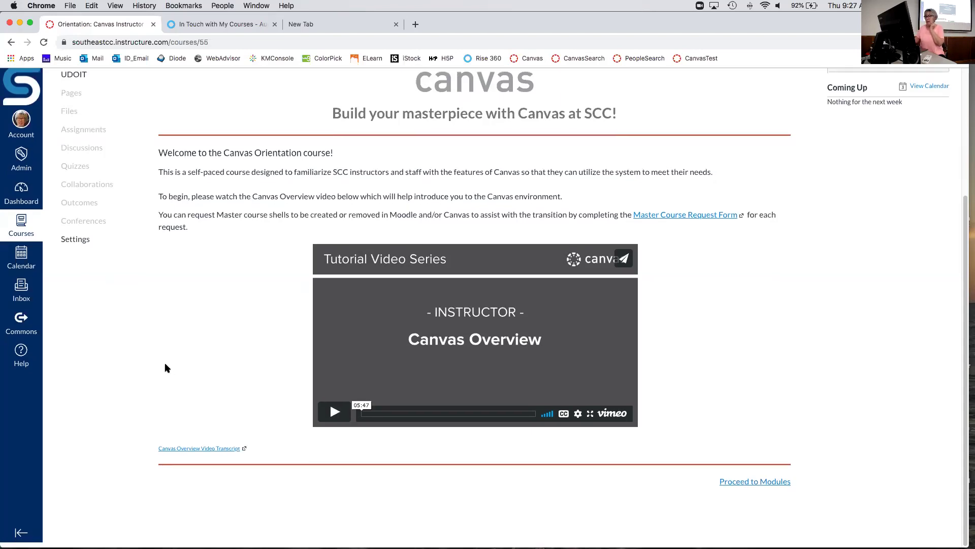
scroll(164, 362, "up", 5)
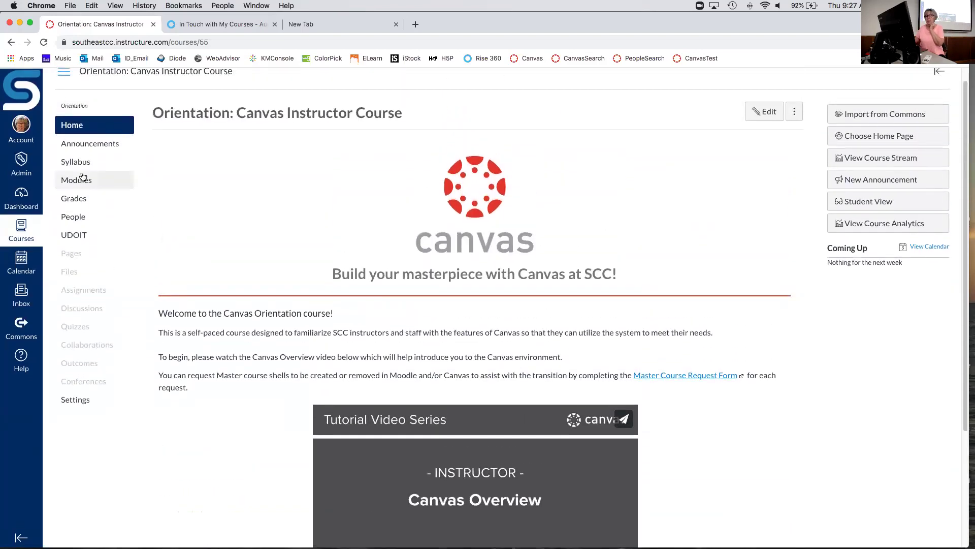
Open the Kaltura | Video Recording and Hosting page from the Mixed Media module and review its list of topic links.
left_click(122, 186)
scroll(675, 407, "down", 5)
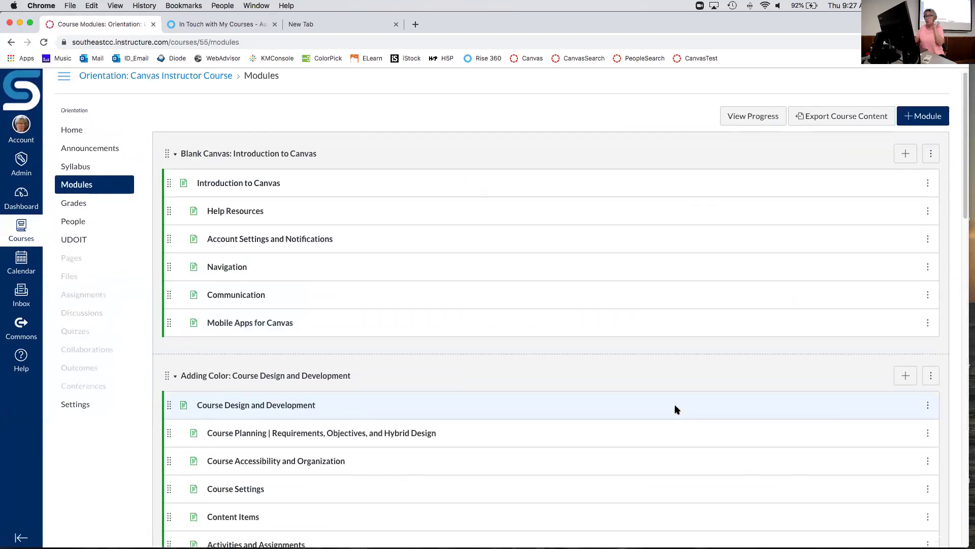
scroll(675, 409, "down", 7)
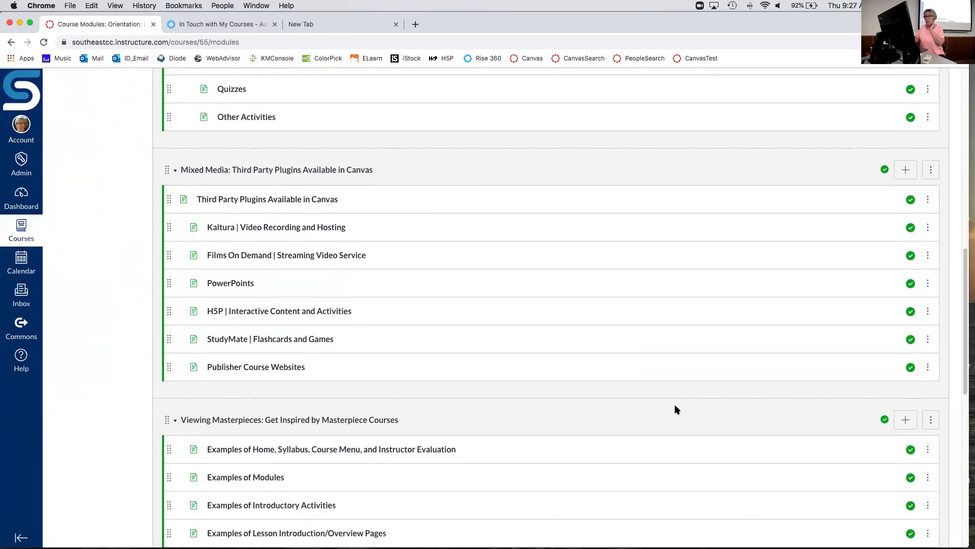
left_click(286, 232)
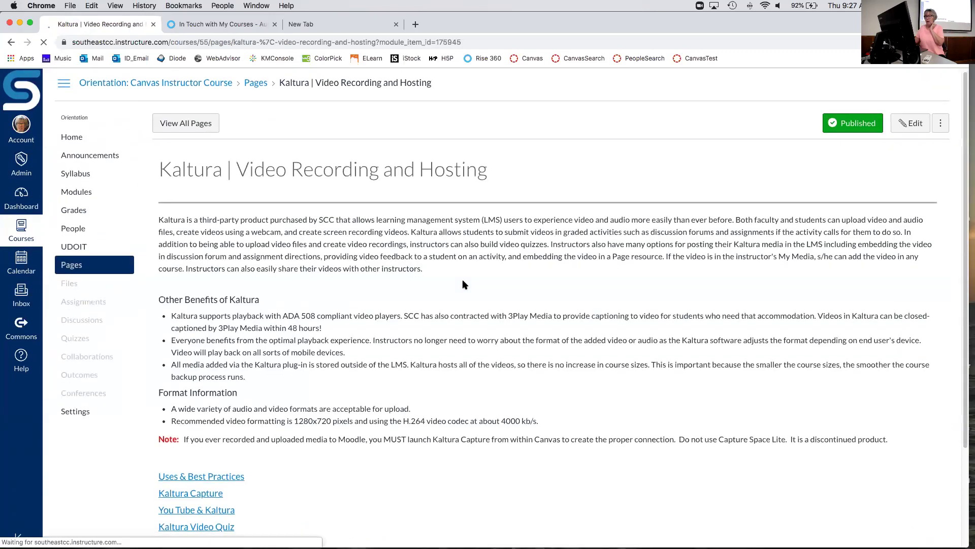
scroll(464, 283, "down", 3)
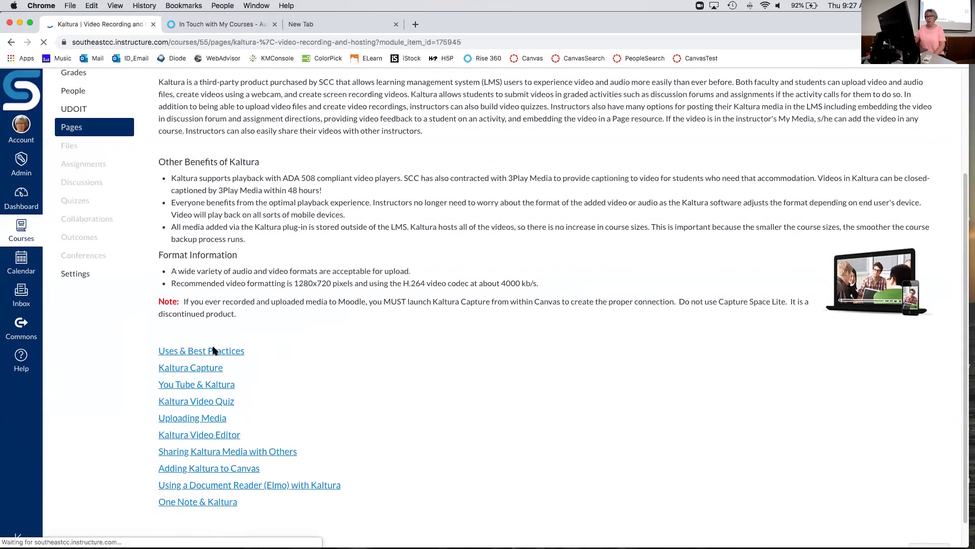
Open the Adding Kaltura to Canvas topic, review its embedding instructions, and return to the main Kaltura page.
scroll(249, 365, "down", 3)
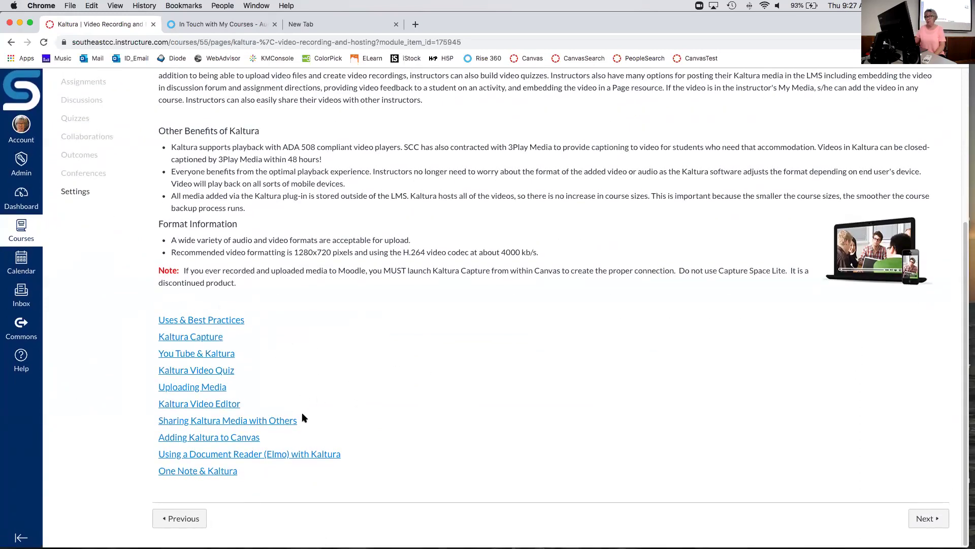
left_click(236, 440)
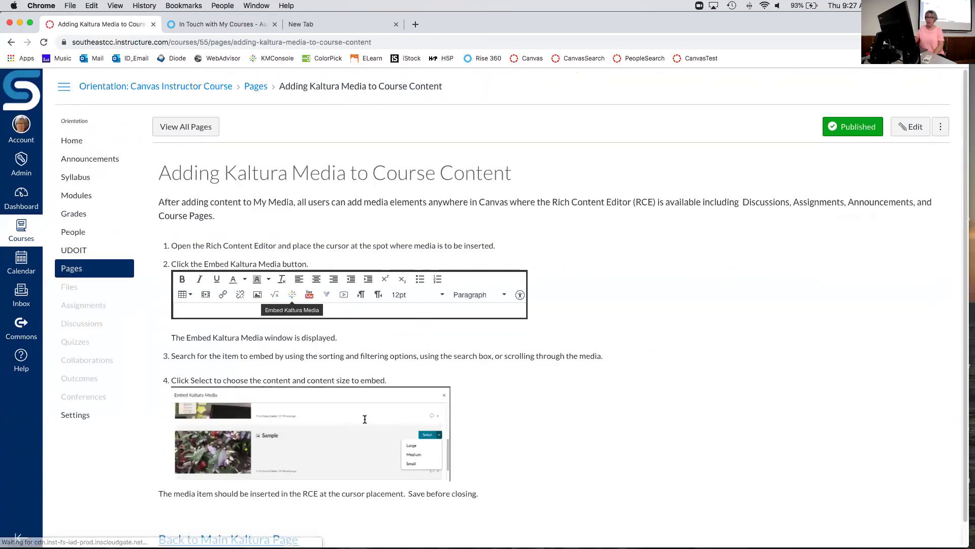
scroll(697, 252, "down", 1)
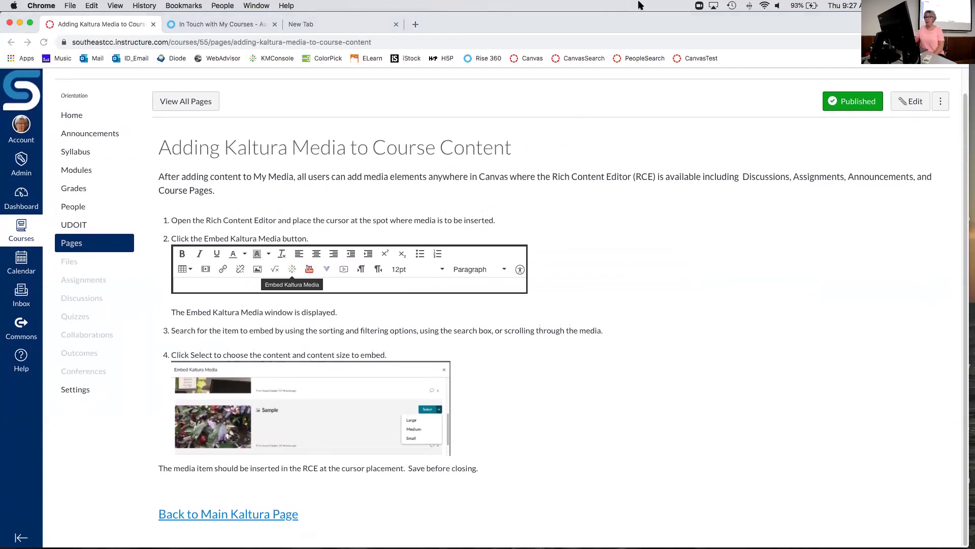
left_click(226, 515)
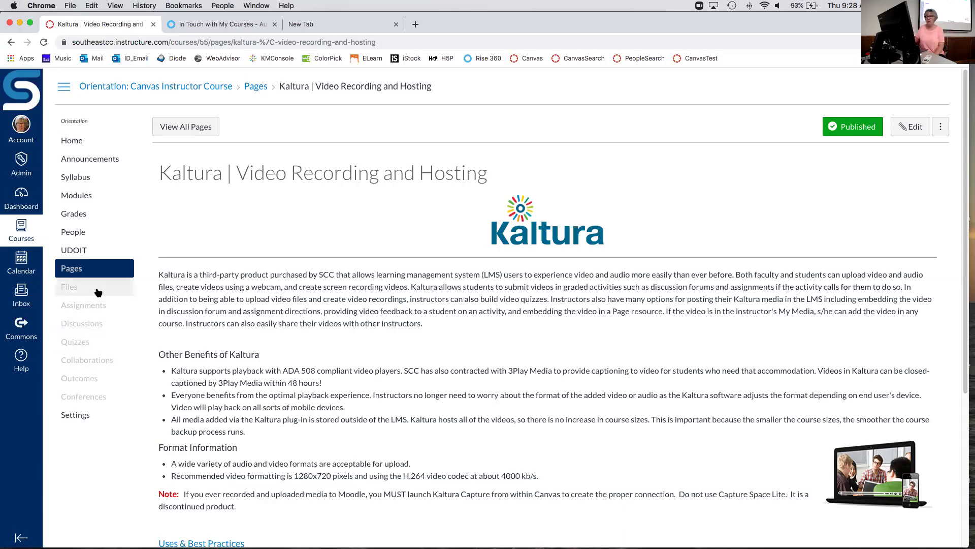
Start a new page titled "Junk" in the course's Pages area with filler lines "asdf ;lajsd f" and "asdk f;ljsfda ;lad".
left_click(79, 269)
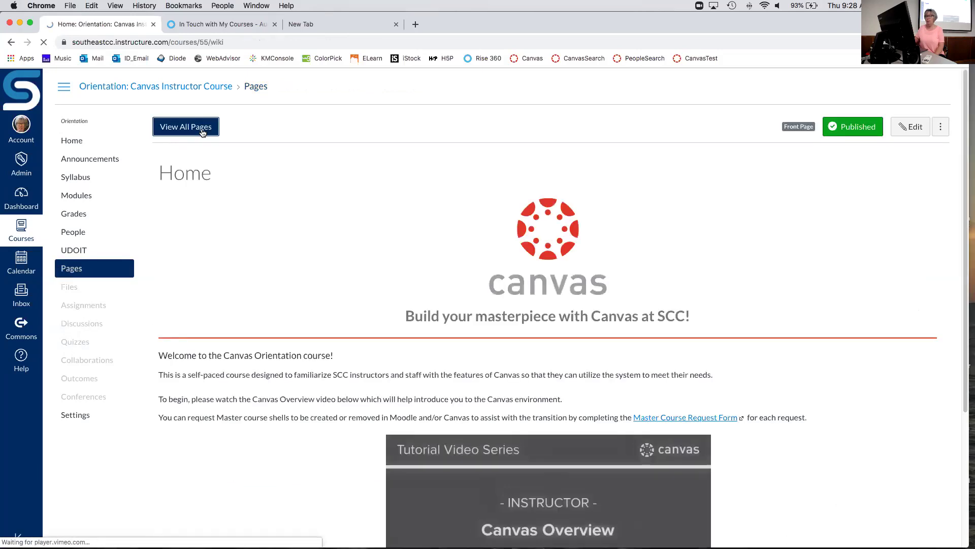
left_click(202, 127)
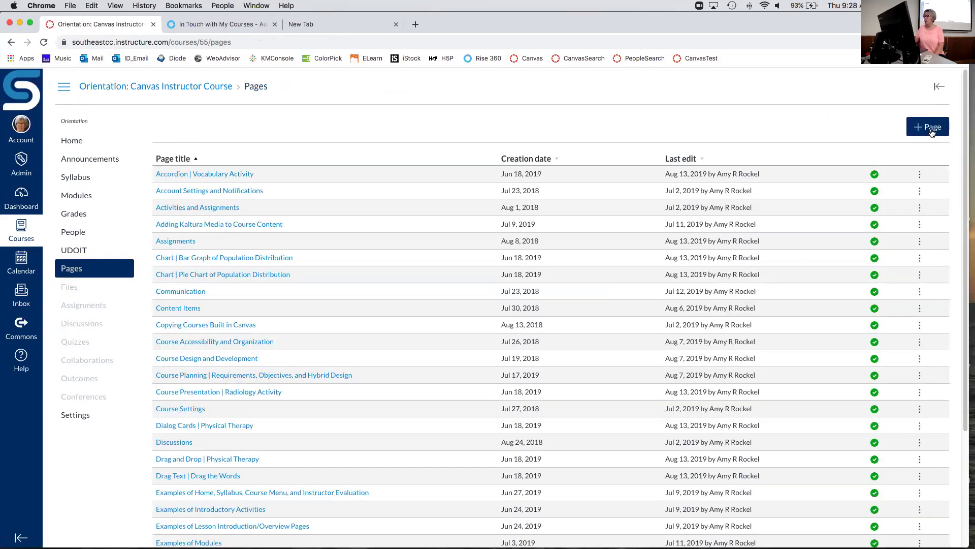
left_click(932, 128)
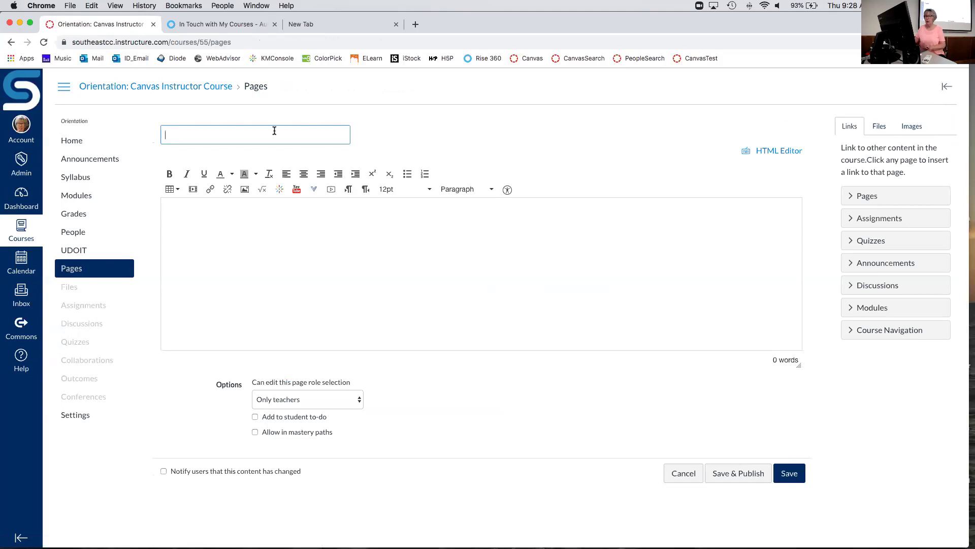
type("Junk")
left_click(221, 217)
type("asdf ;lajsd f")
key("Return")
type("asdk f;ljsfda ;lad")
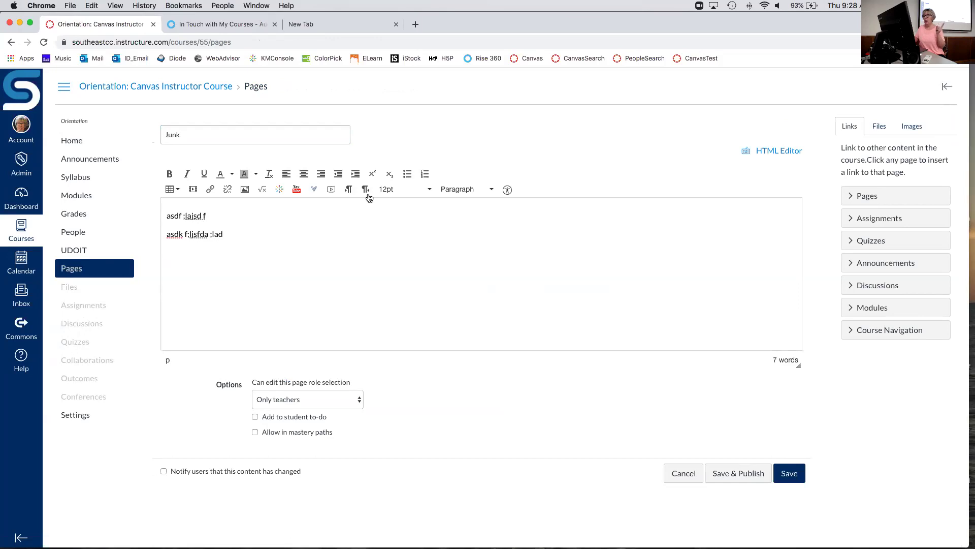
Add a Header 3 line reading "Return to Syllabus Area" below the filler text.
left_click(492, 190)
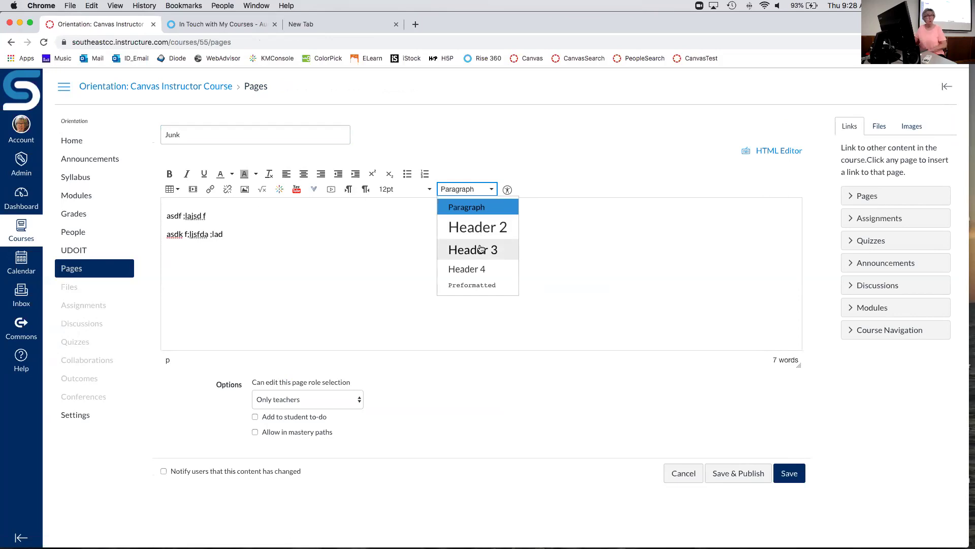
left_click(481, 248)
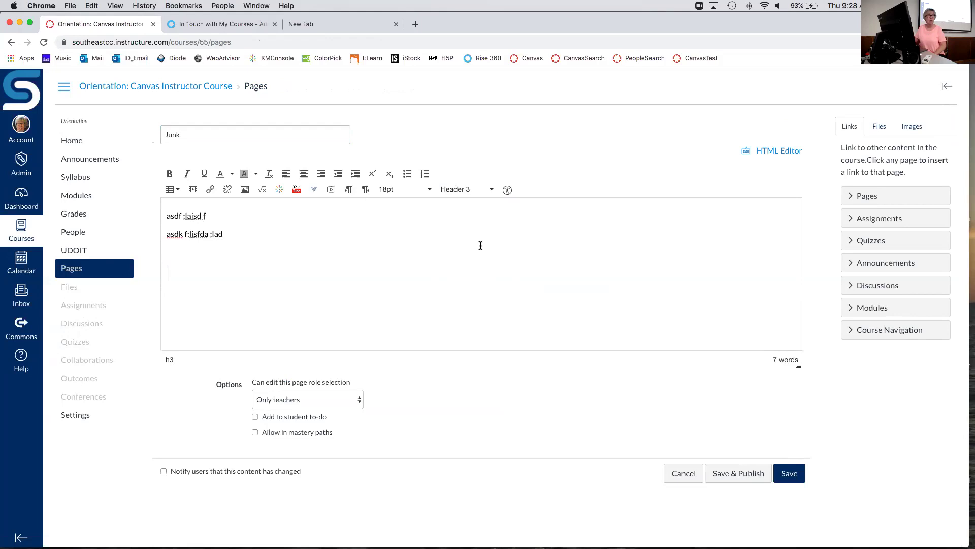
type("Re")
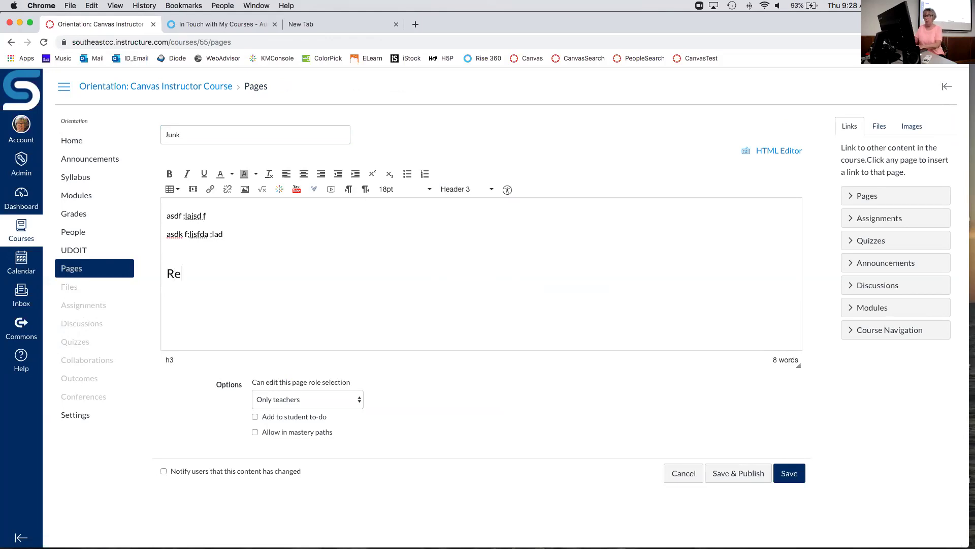
type("turn to Syllabus Area")
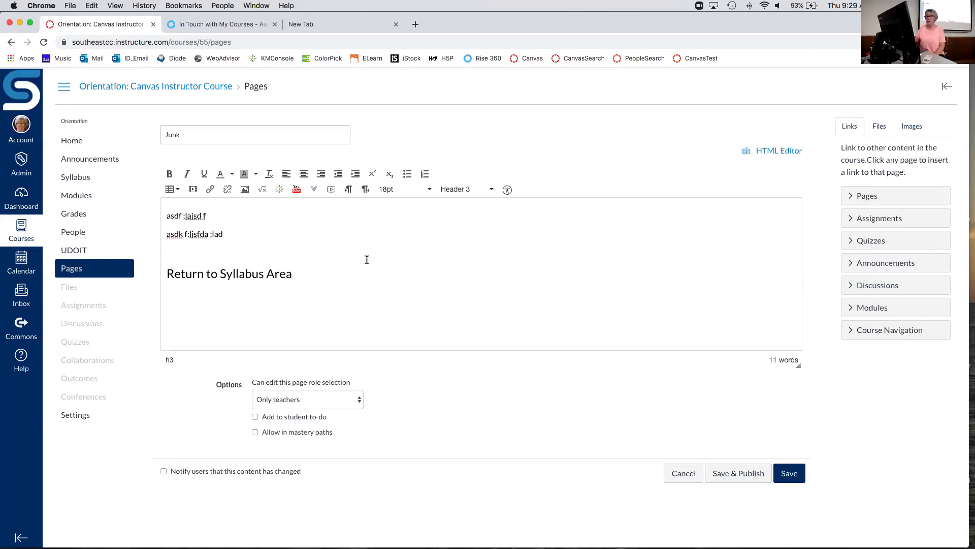
Link the "Return to Syllabus Area" heading to the course's Syllabus, and discard the new page without saving.
double_click(273, 273)
left_click_drag(273, 273, 166, 274)
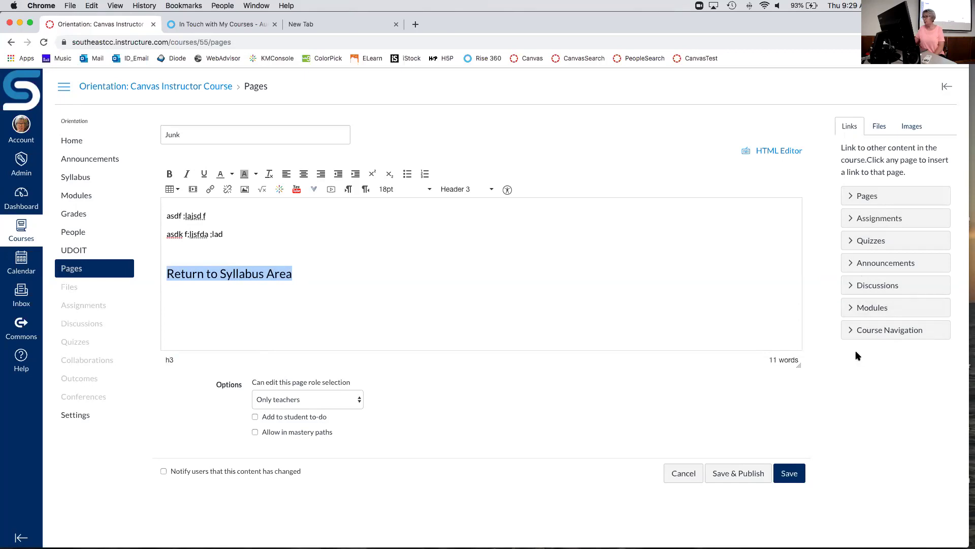
left_click(852, 331)
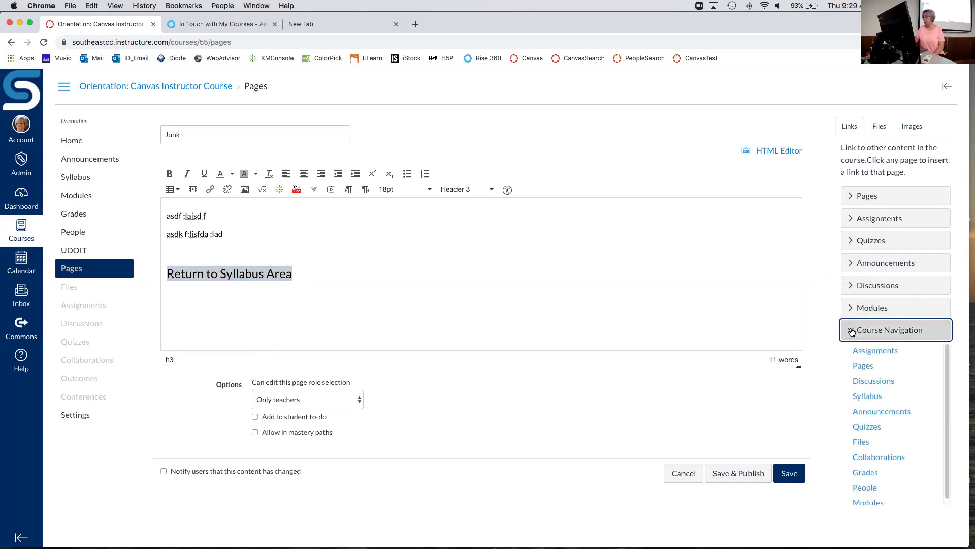
left_click(870, 397)
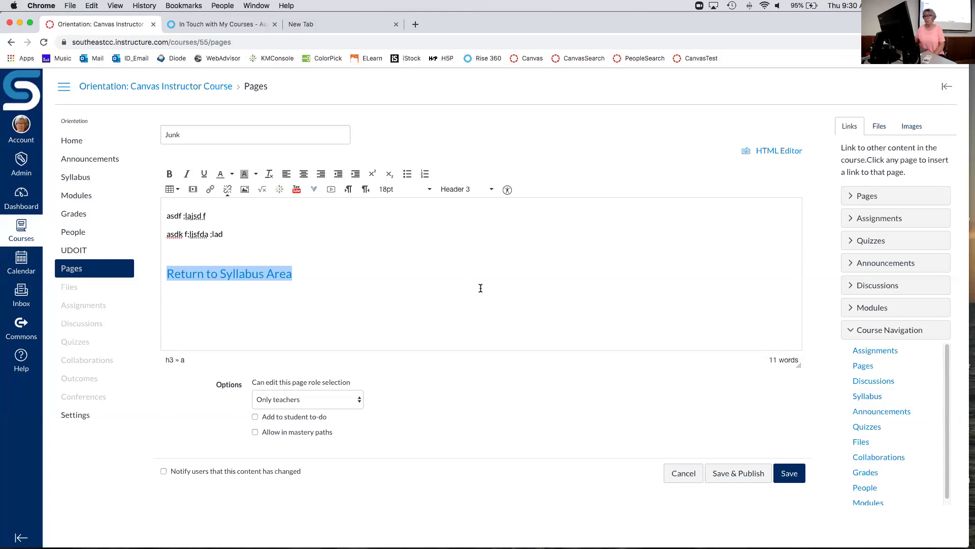
left_click(686, 474)
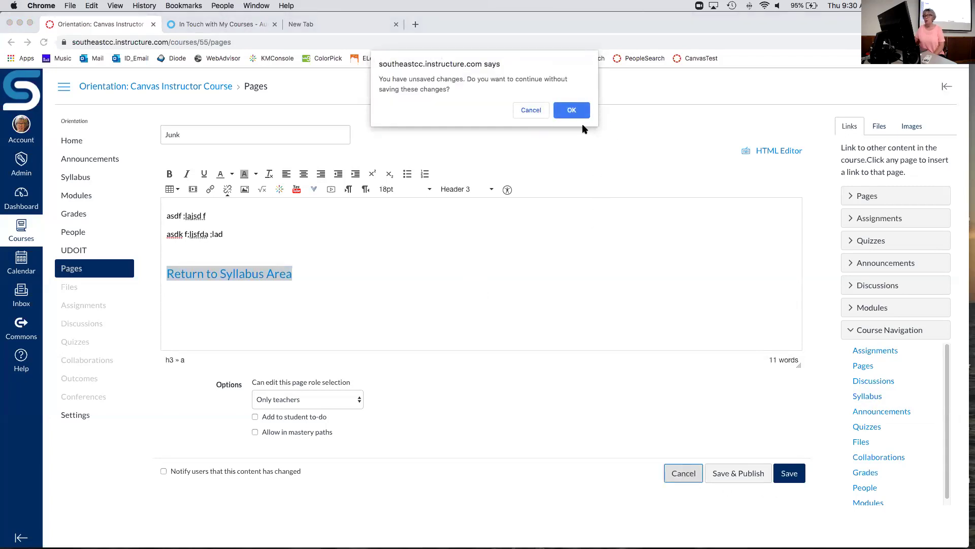
left_click(573, 109)
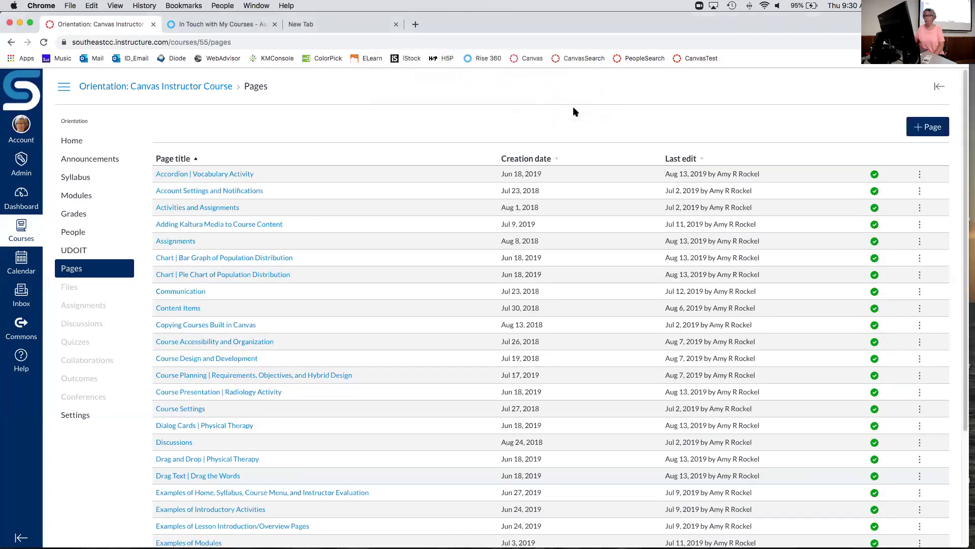
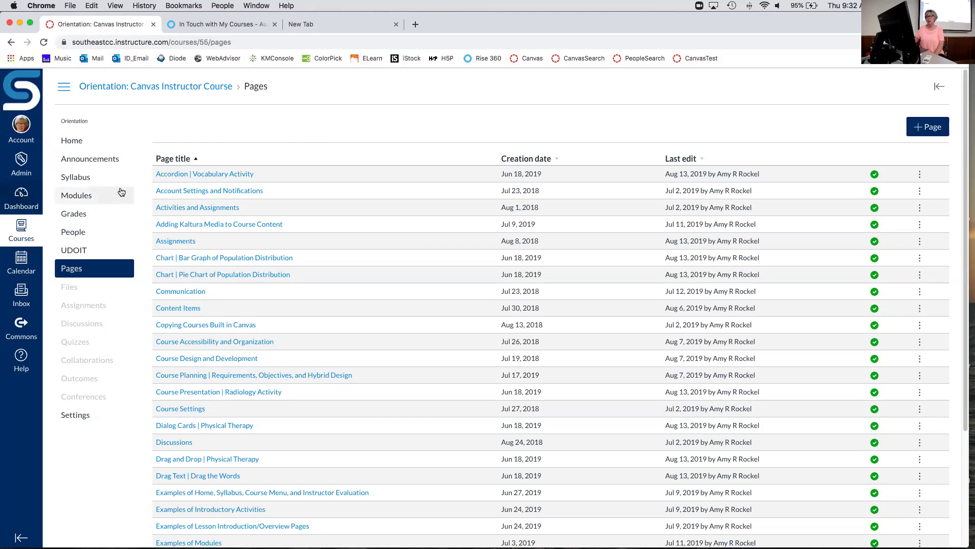
Open Examples of Home, Syllabus, Course Menu, and Instructor Evaluation from the Viewing Masterpieces module and look over the Home example.
left_click(82, 202)
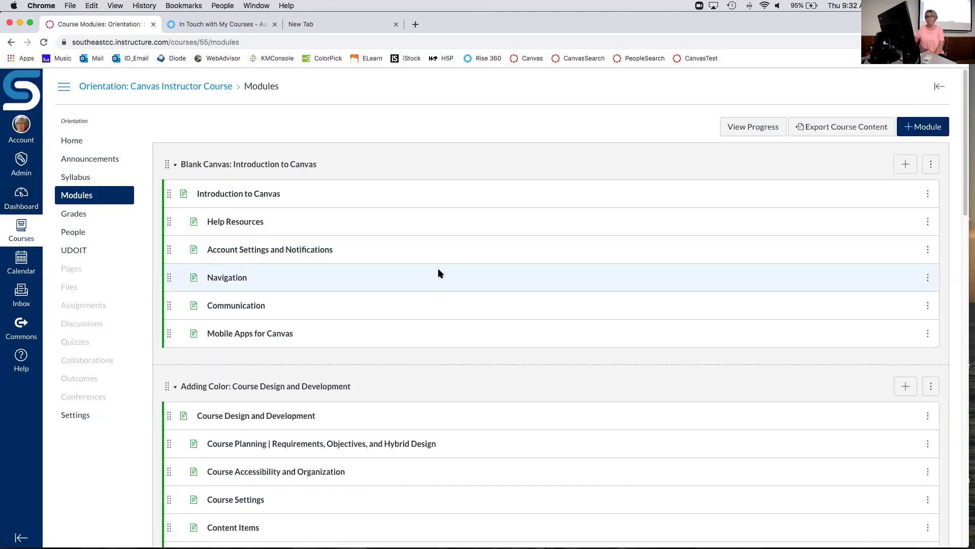
scroll(439, 273, "down", 11)
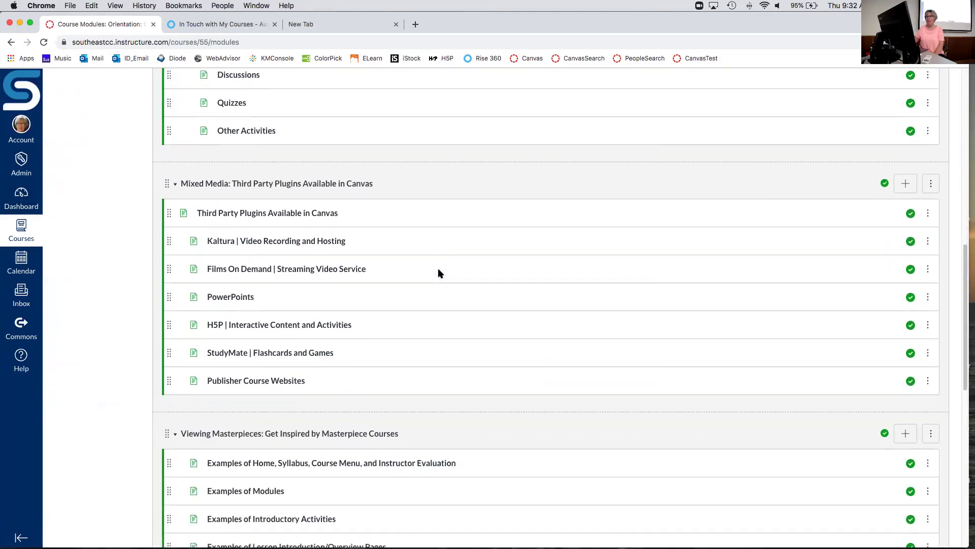
scroll(439, 273, "down", 2)
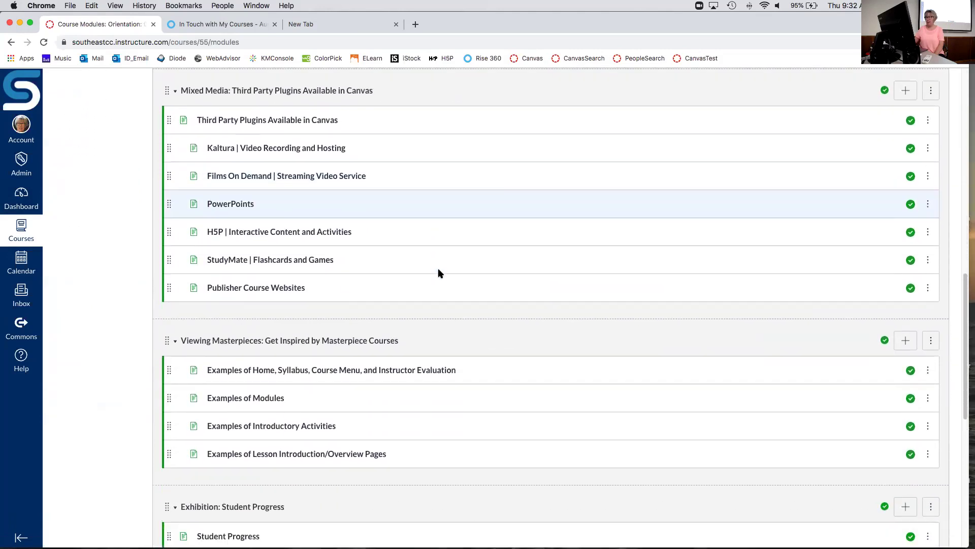
scroll(440, 273, "down", 4)
left_click(351, 175)
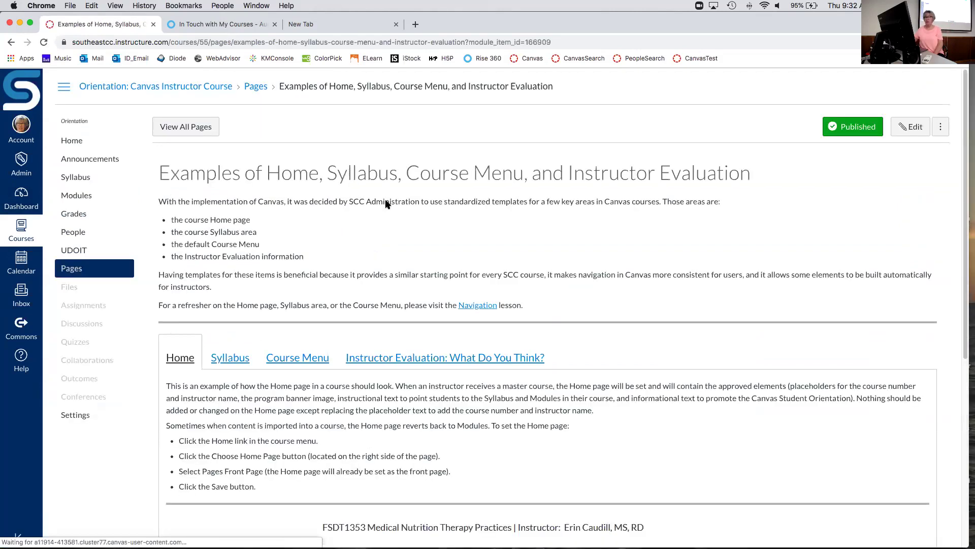
scroll(435, 229, "down", 5)
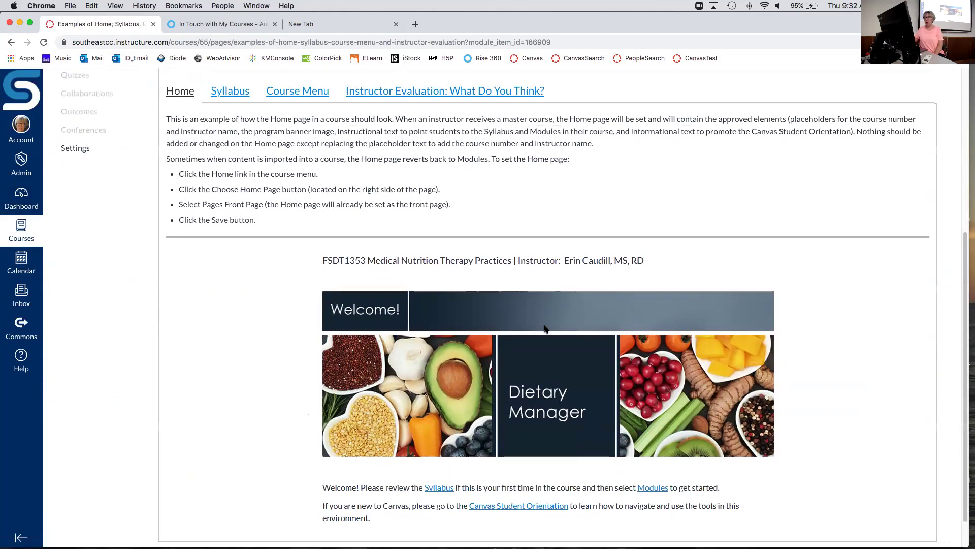
scroll(545, 328, "down", 1)
scroll(386, 223, "up", 2)
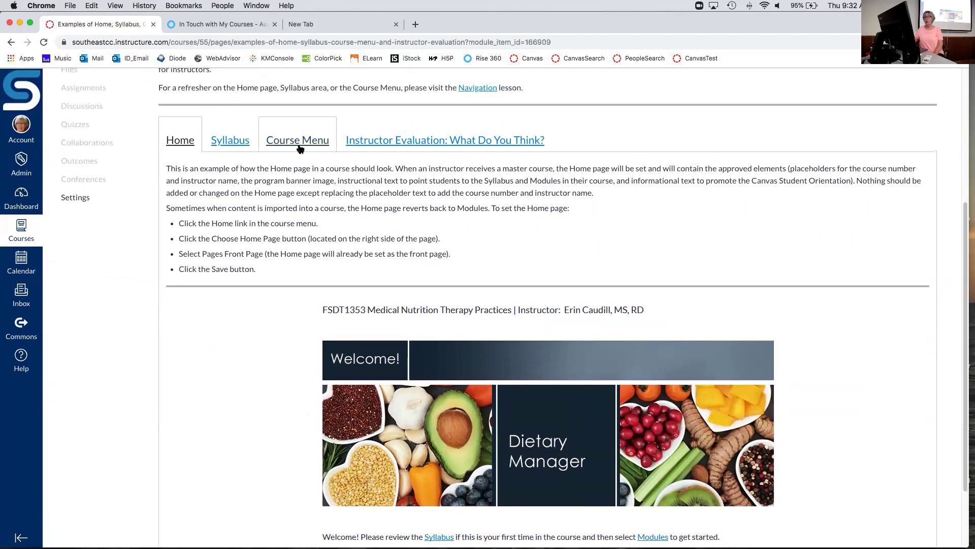
Review the Course Menu example, including its guidance on link order and which links stay hidden from students.
left_click(300, 149)
scroll(682, 285, "down", 2)
scroll(682, 286, "down", 2)
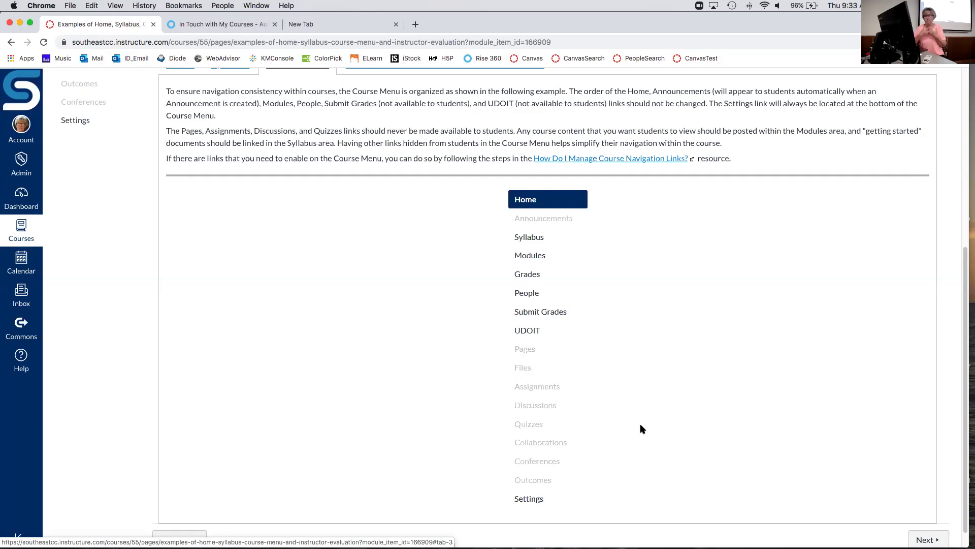
scroll(641, 429, "up", 3)
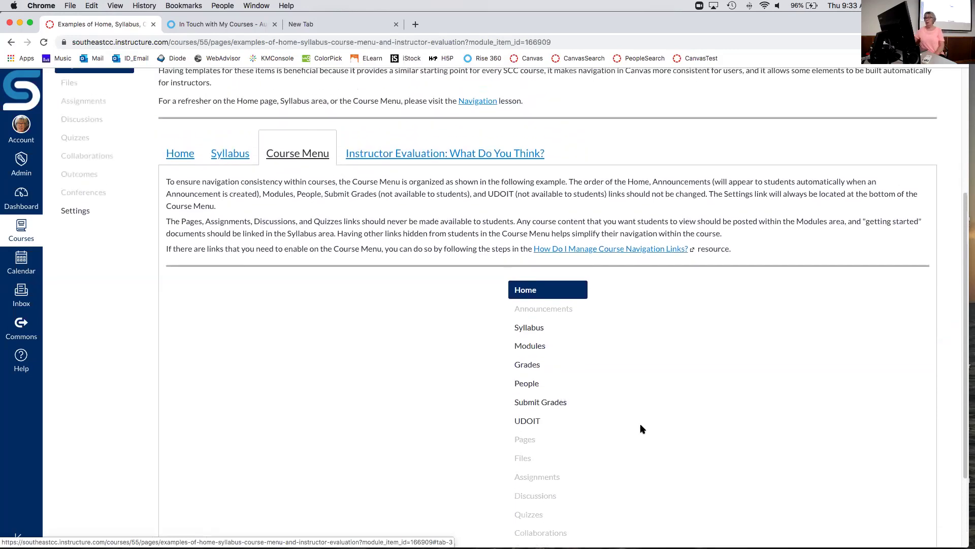
Review the Instructor Evaluation: What Do You Think? example, covering its module and page, and return to the page's introduction.
left_click(451, 156)
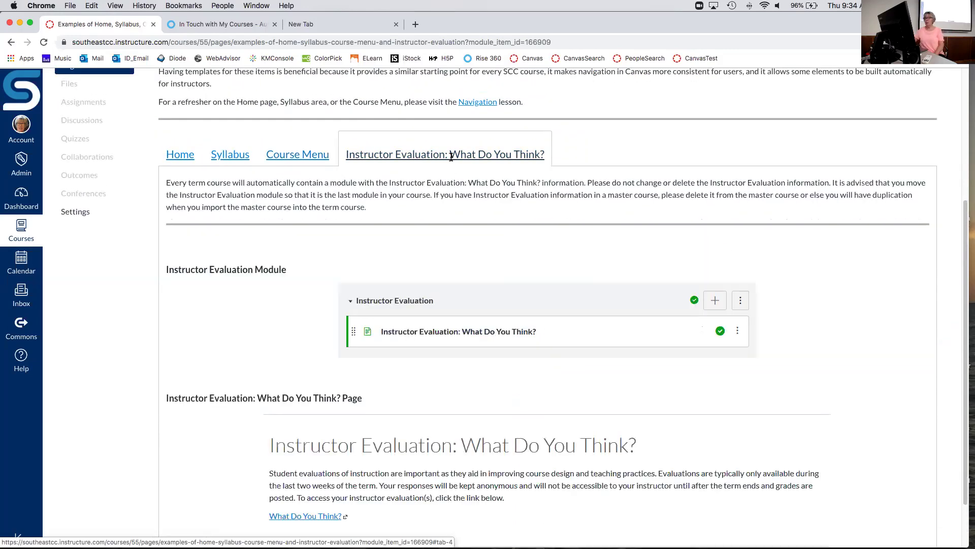
scroll(833, 302, "down", 2)
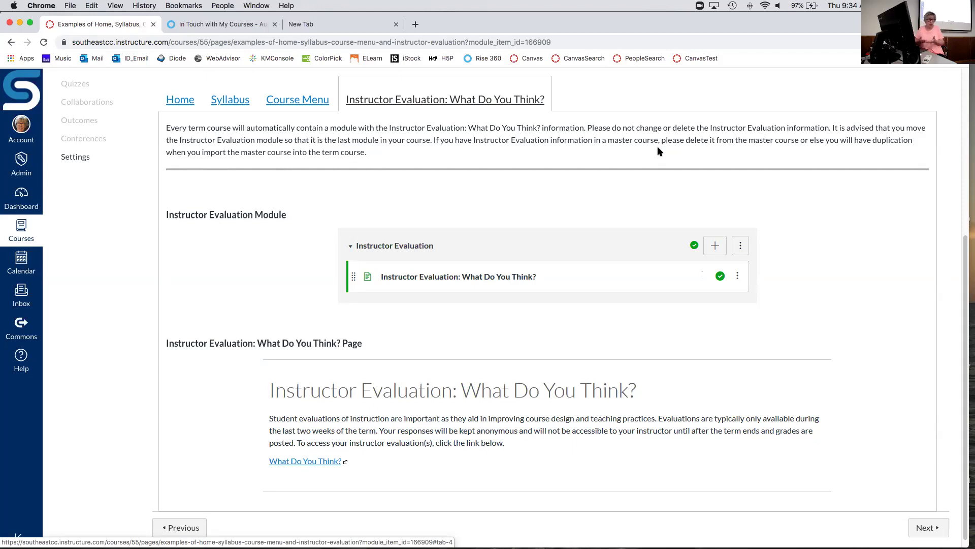
scroll(658, 151, "up", 2)
scroll(657, 149, "up", 5)
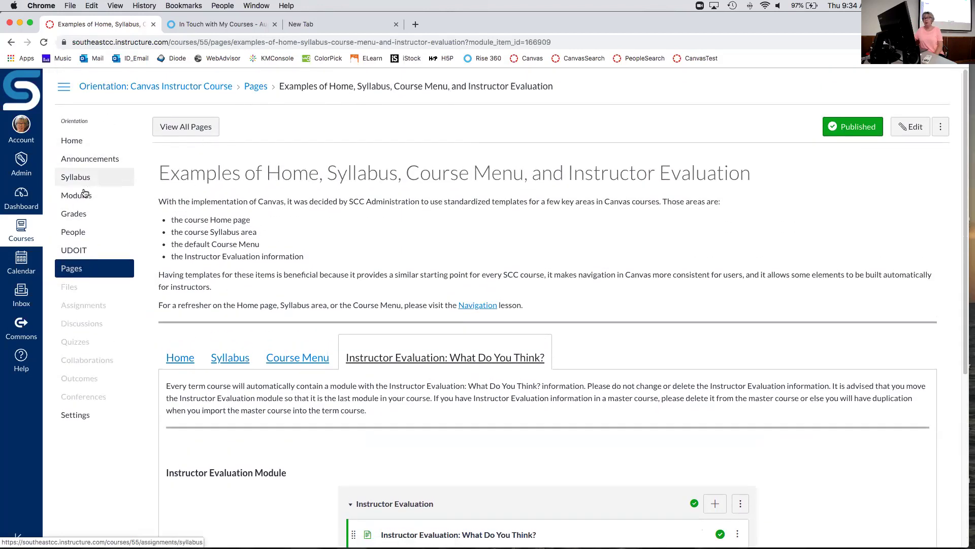
Go back to the course's module list and open the Examples of Modules page from the Viewing Masterpieces module.
left_click(10, 45)
scroll(475, 236, "down", 5)
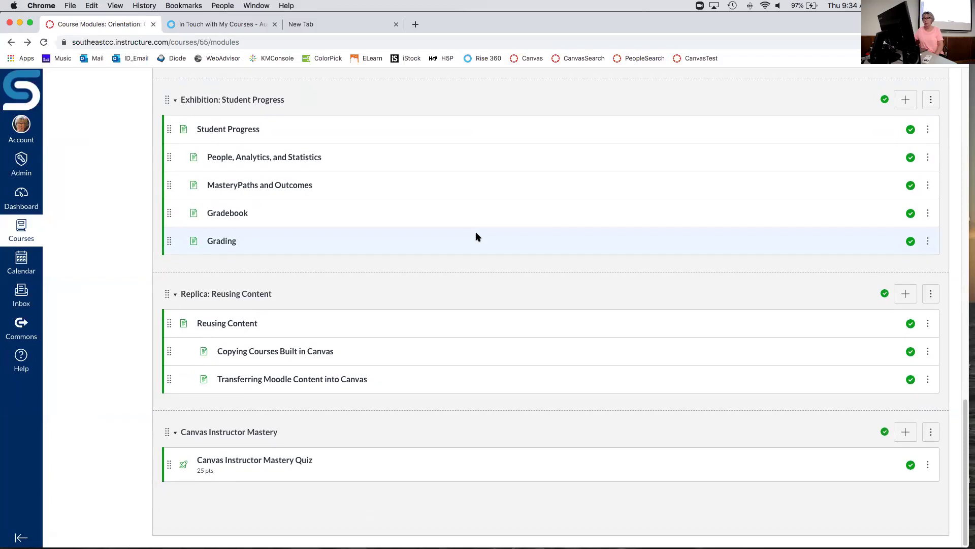
scroll(477, 236, "up", 5)
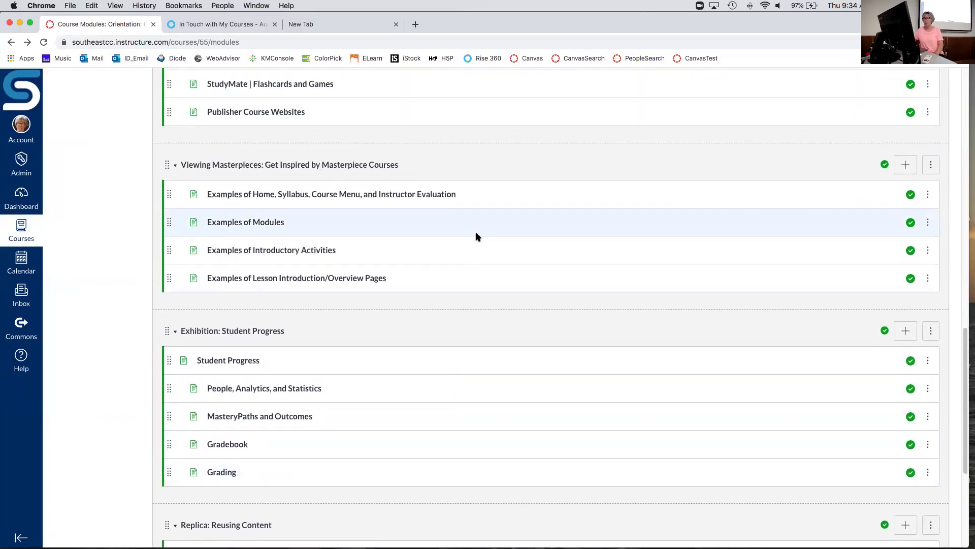
left_click(264, 228)
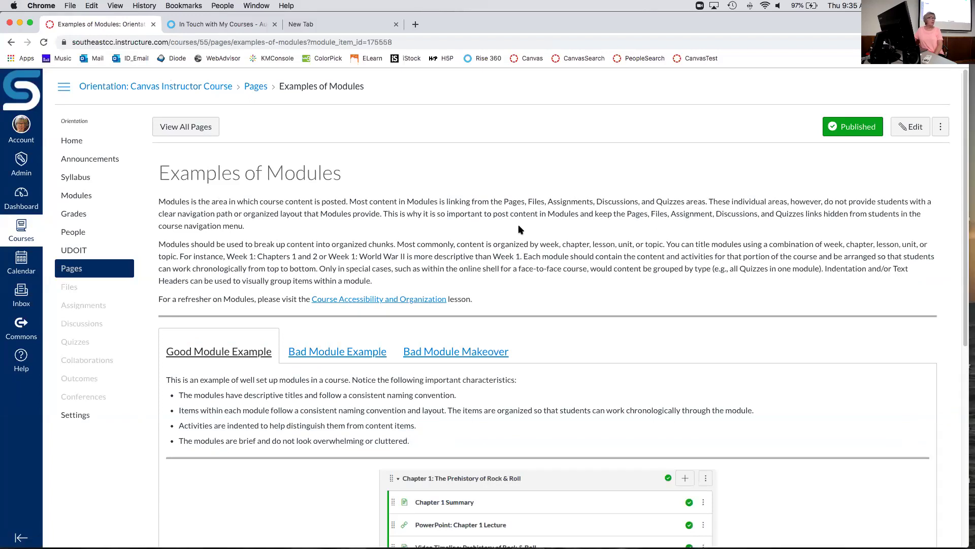
Read the guidance on organizing modules and review the Good Module Example with its sample chapter modules.
scroll(519, 230, "down", 3)
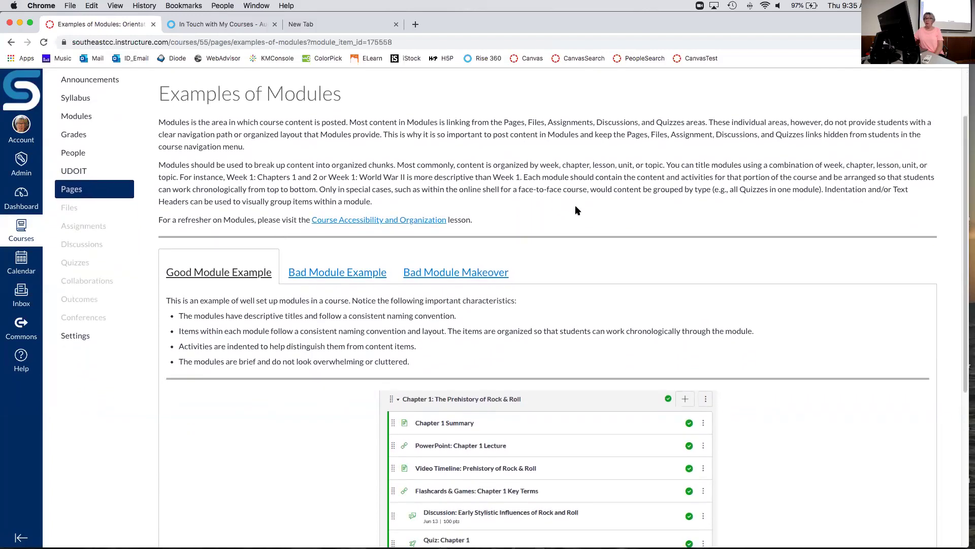
scroll(577, 210, "down", 2)
scroll(577, 210, "up", 1)
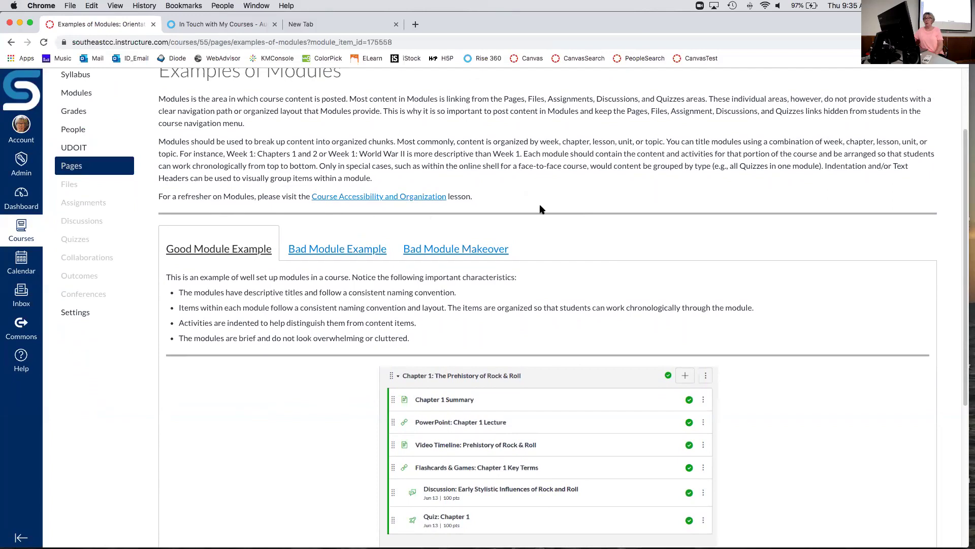
scroll(541, 208, "down", 5)
scroll(713, 236, "down", 1)
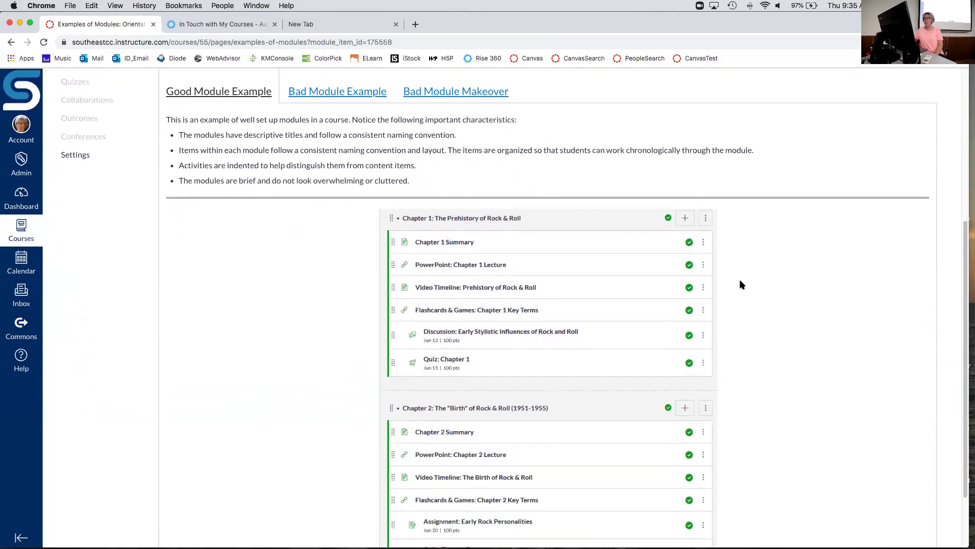
Review the rest of the Good Module Example, through the end of its Chapter 2 module.
scroll(741, 284, "down", 2)
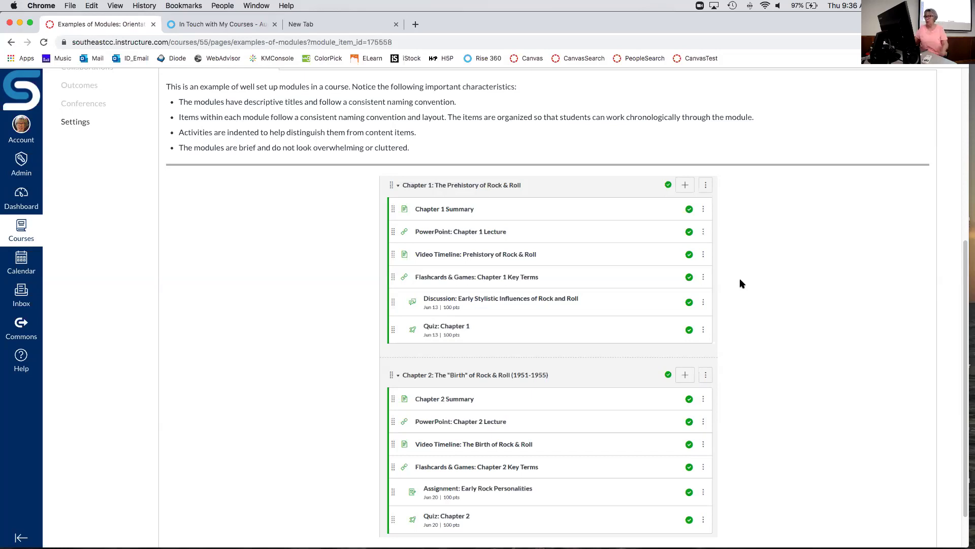
scroll(740, 279, "down", 1)
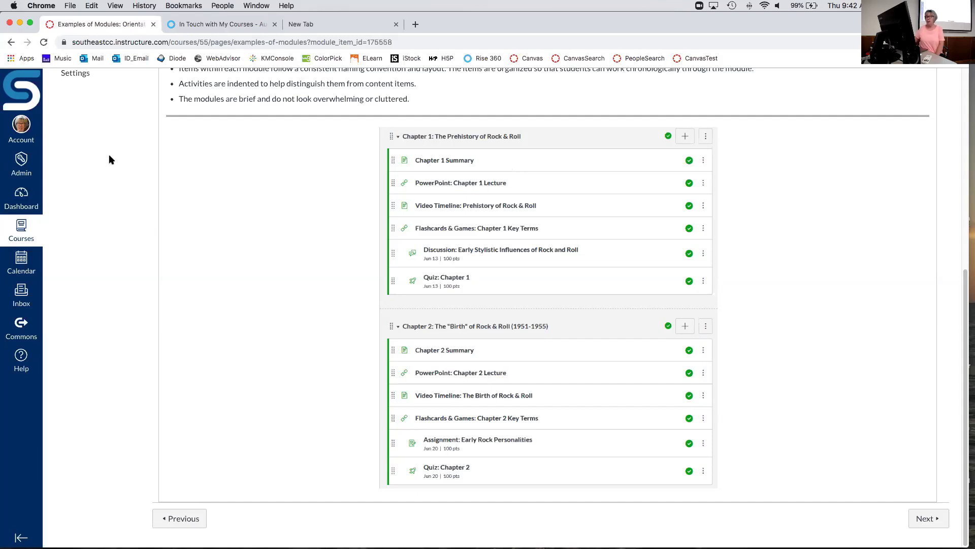
Open the course's Files area, look through the whole file list, and return to the course's module list.
scroll(176, 161, "up", 6)
left_click(69, 253)
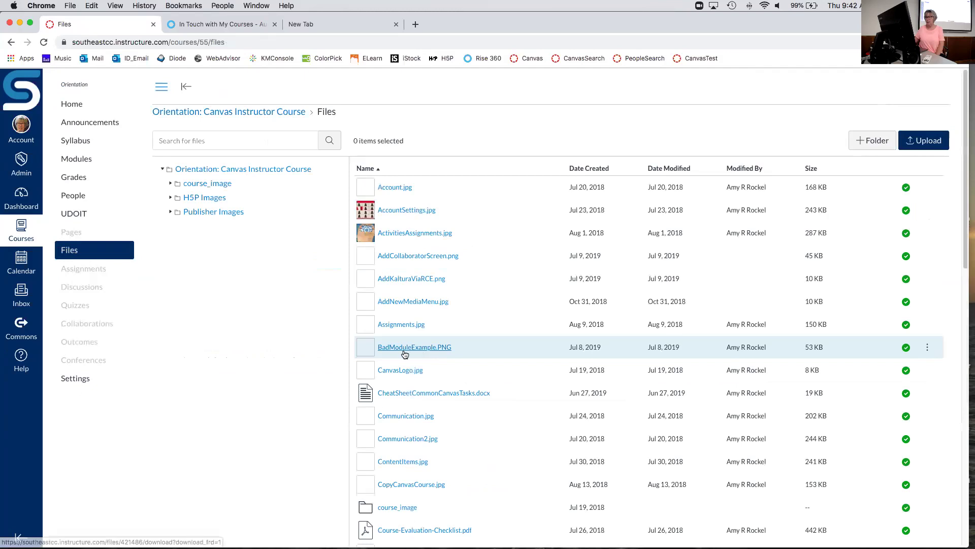
scroll(229, 354, "down", 15)
scroll(229, 354, "down", 20)
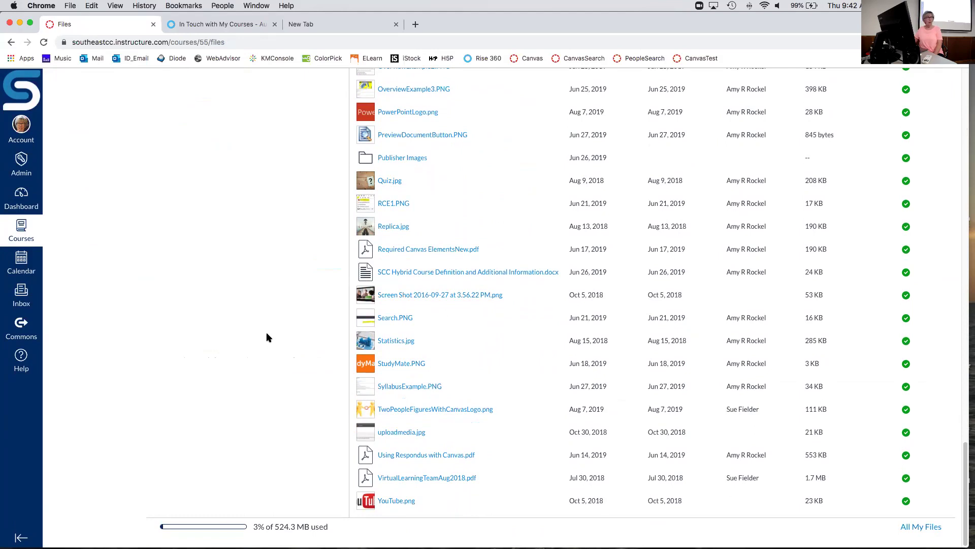
scroll(268, 334, "up", 10)
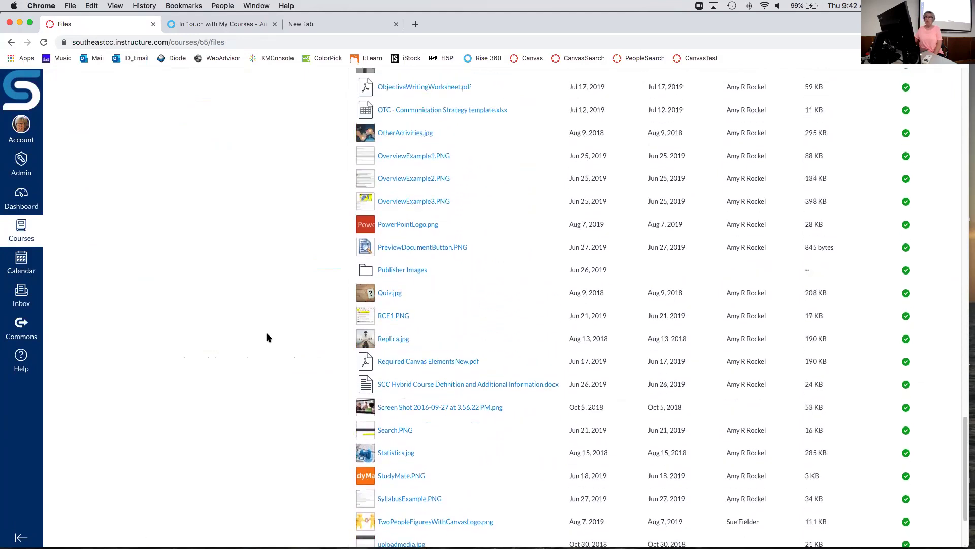
scroll(267, 334, "up", 20)
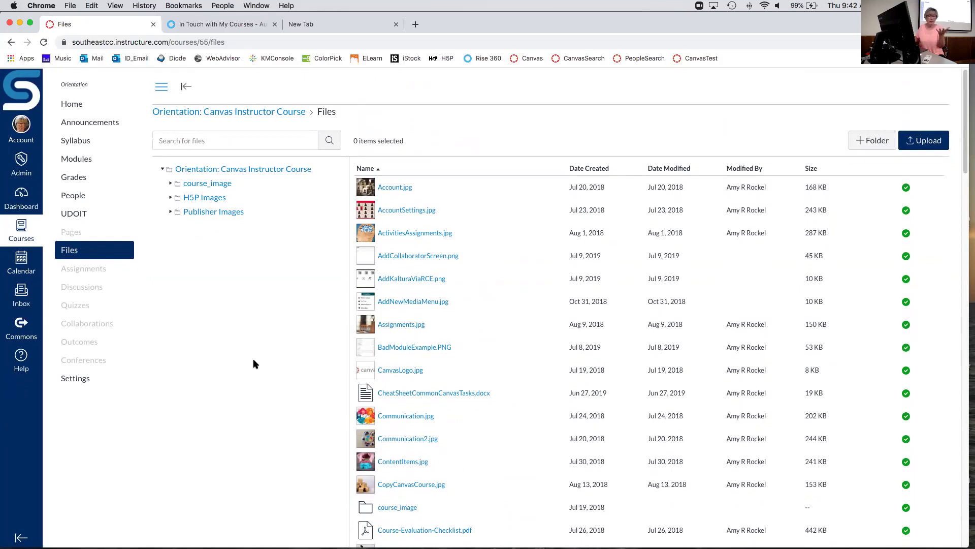
left_click(70, 251)
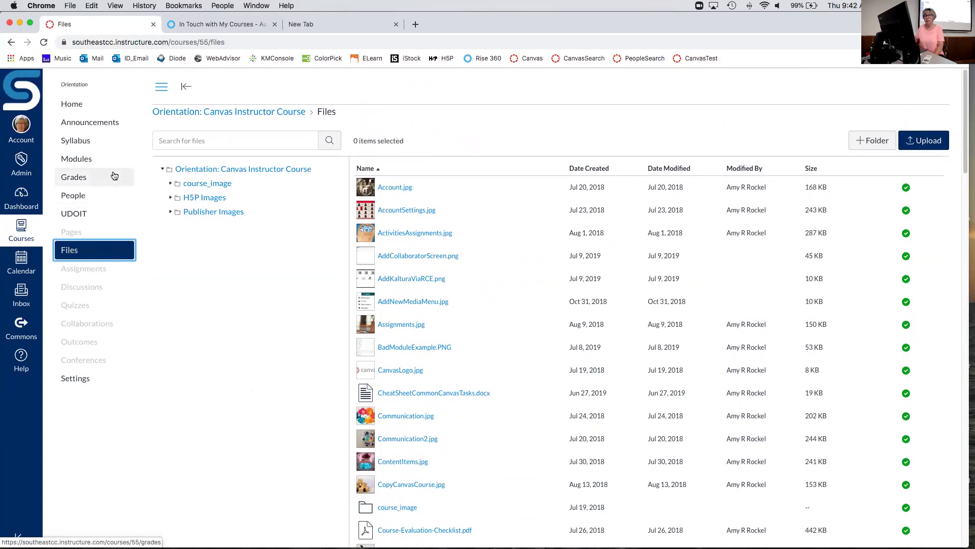
left_click(76, 159)
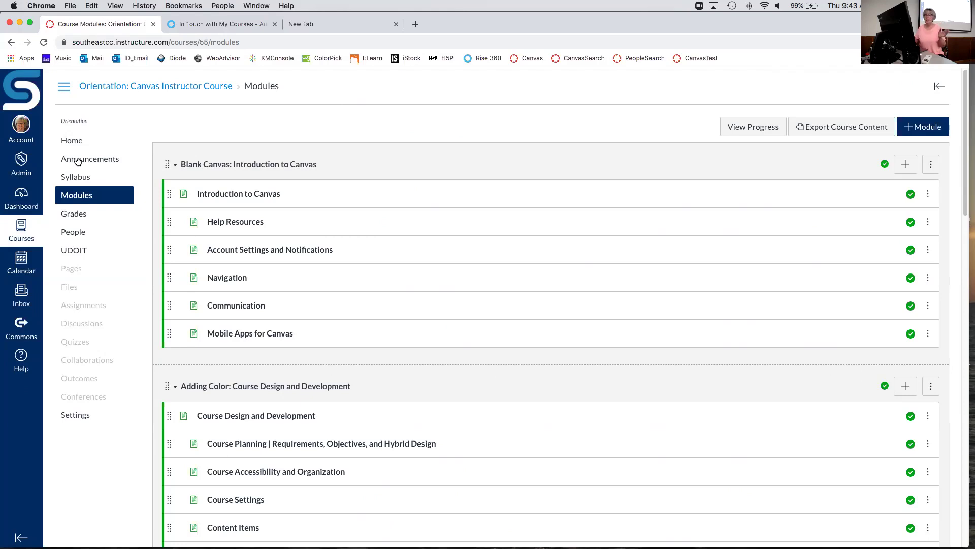
Switch to the In Touch with My Courses site and review the Converted PowerPoints instructions in the This Just In lesson.
left_click(239, 26)
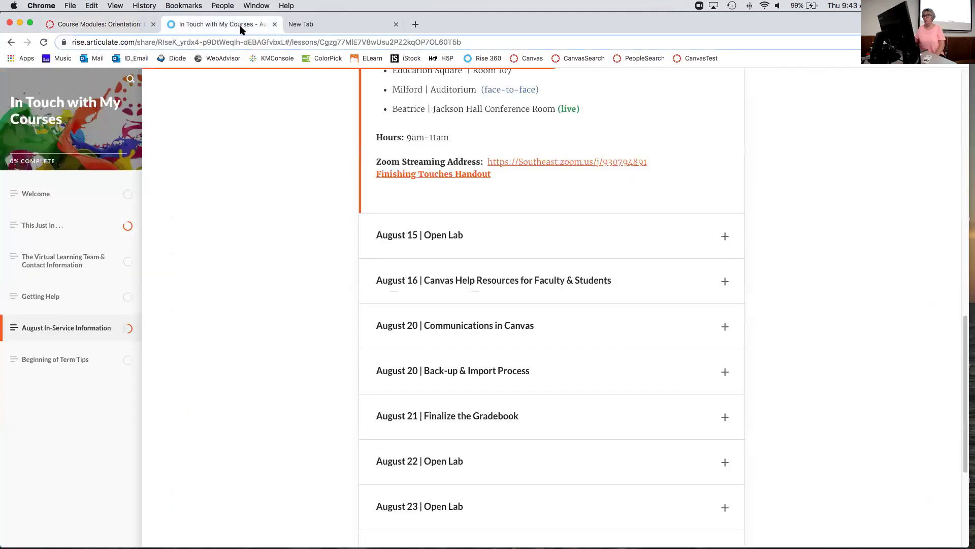
left_click(46, 227)
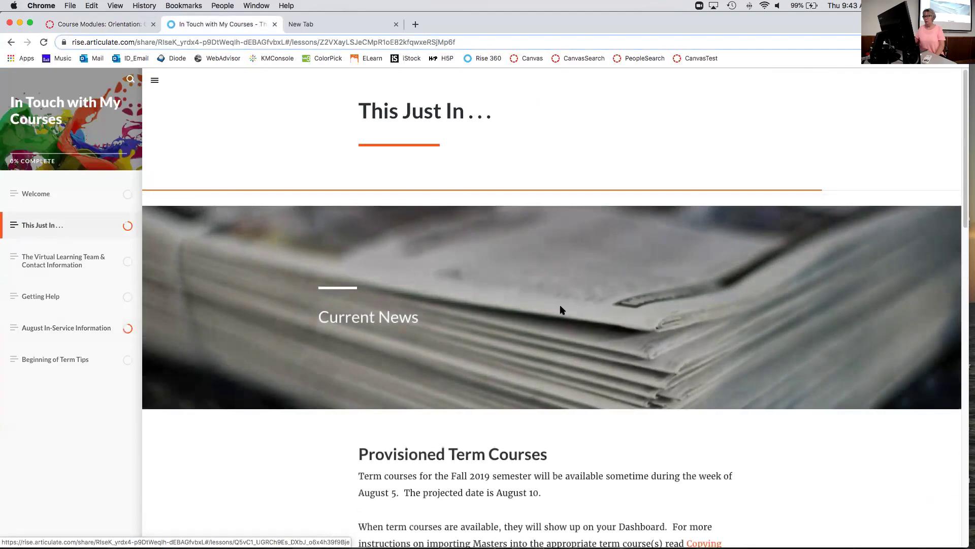
scroll(561, 309, "down", 5)
scroll(561, 309, "down", 4)
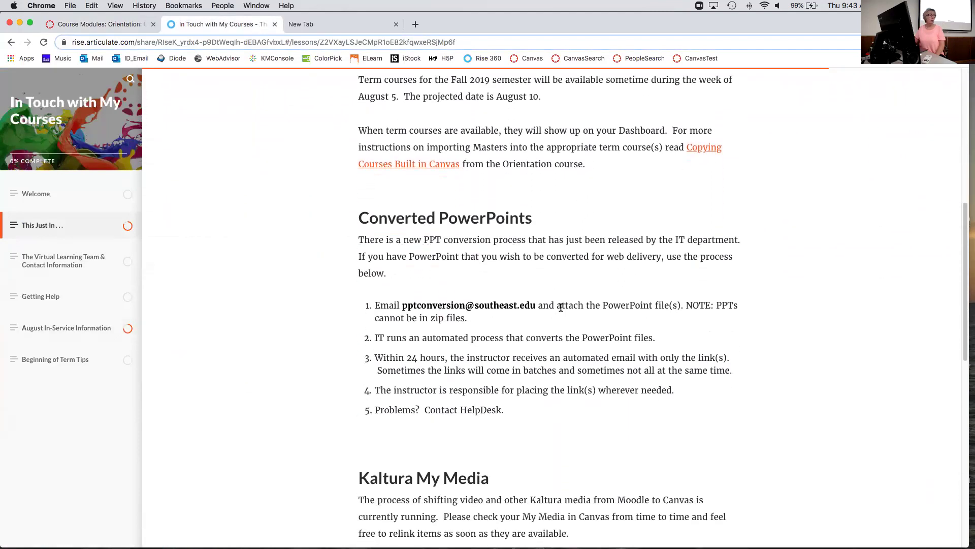
scroll(561, 307, "up", 5)
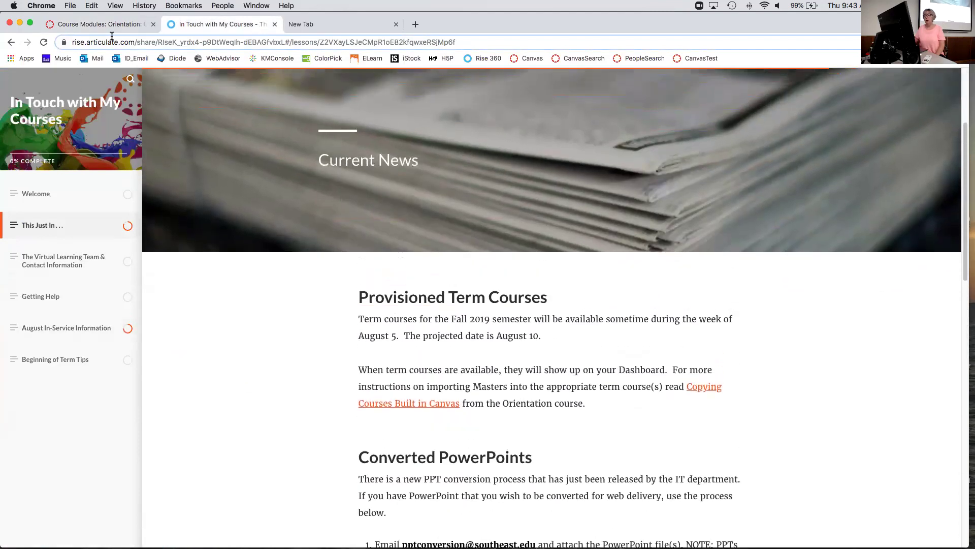
Return to the orientation course's module list in Canvas and reopen Examples of Modules from the Viewing Masterpieces module.
left_click(108, 26)
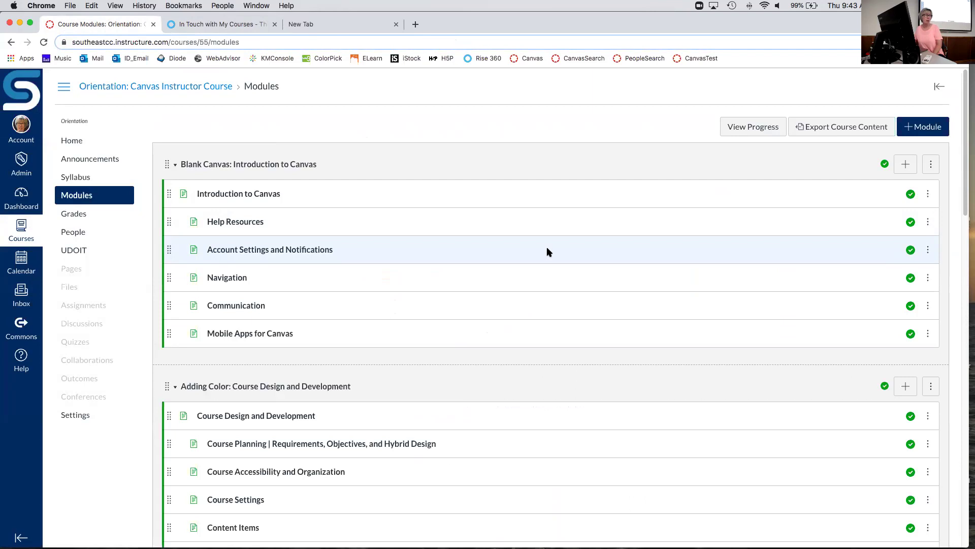
scroll(547, 250, "down", 3)
scroll(547, 251, "down", 5)
scroll(547, 252, "down", 10)
scroll(547, 252, "down", 7)
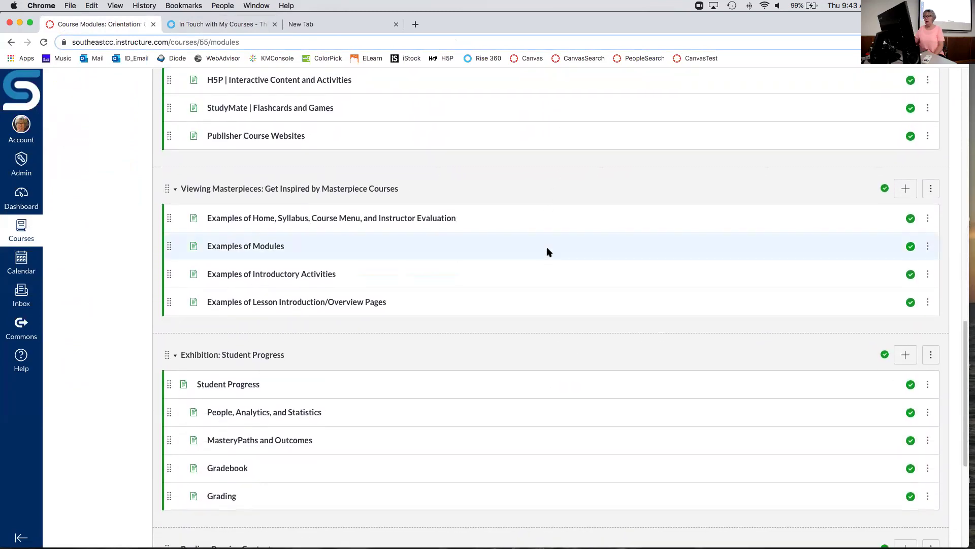
scroll(547, 251, "up", 1)
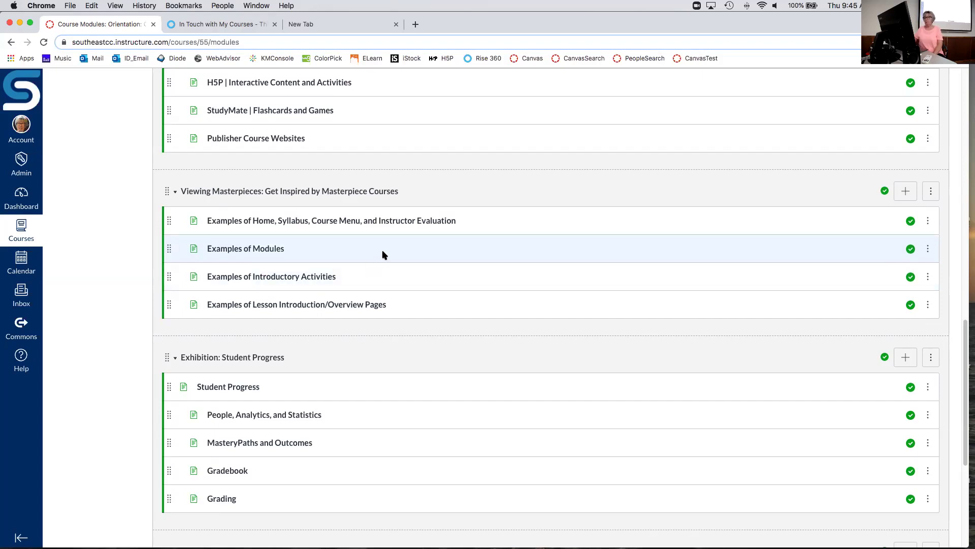
left_click(272, 254)
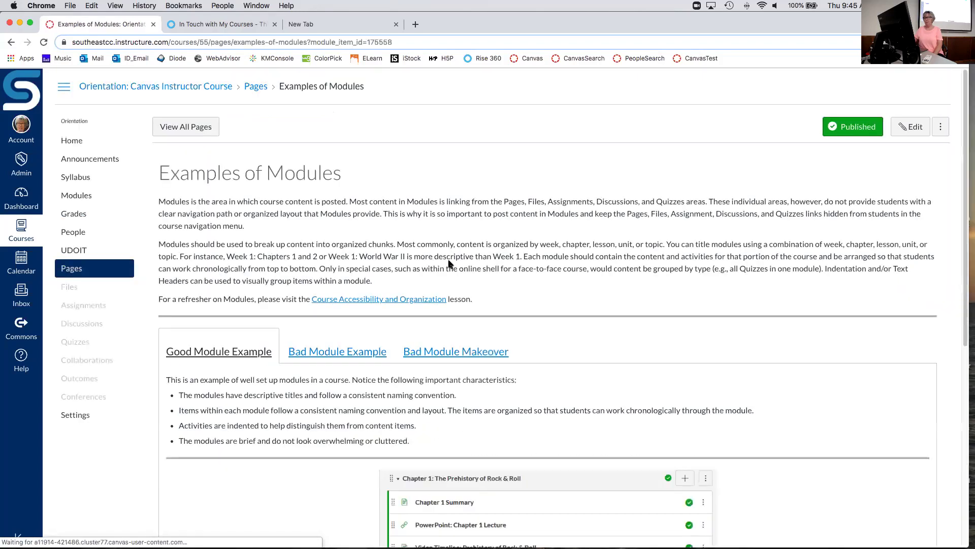
Revisit the Good Module Example, covering its list of characteristics and sample chapter modules.
scroll(449, 264, "down", 2)
scroll(449, 263, "down", 5)
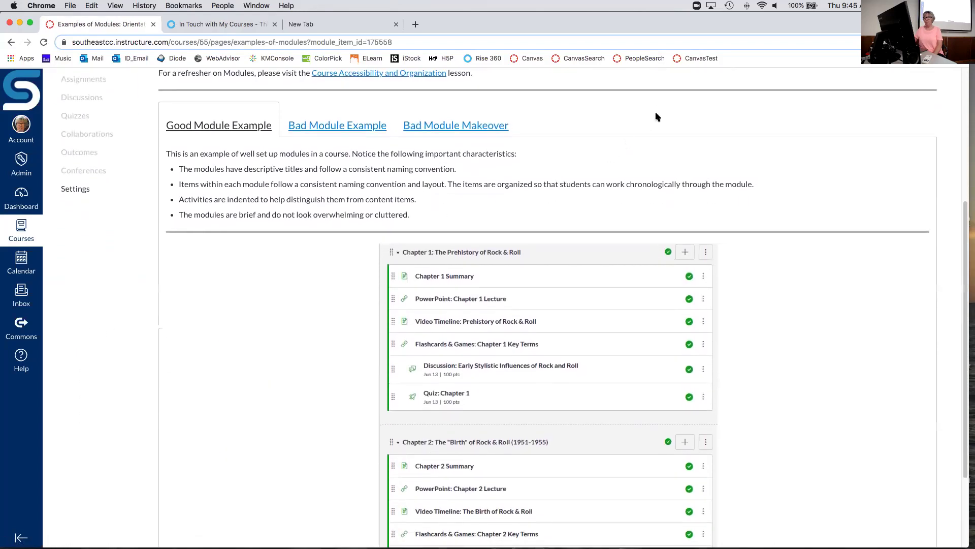
scroll(655, 116, "down", 1)
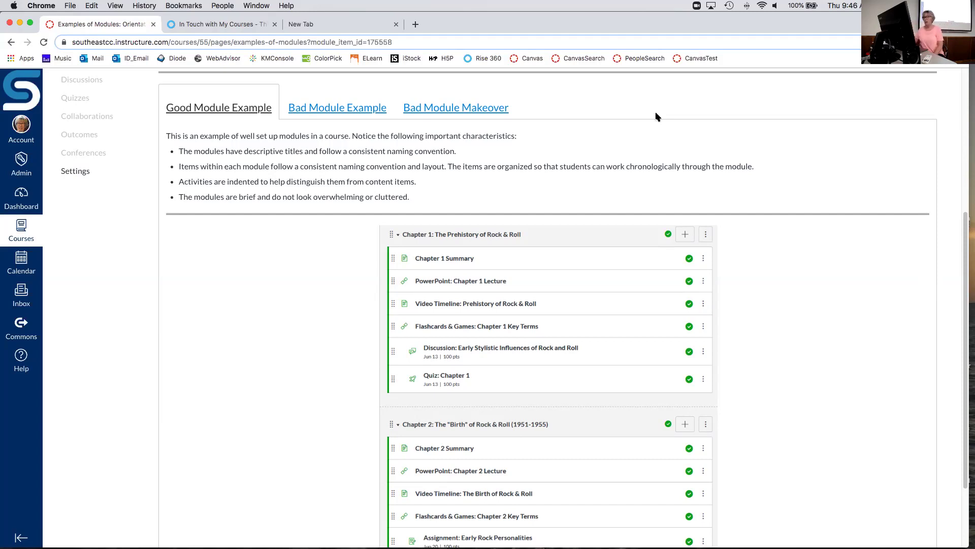
Review the Bad Module Example, including its undesirable characteristics and the item names in the Week 1 and Chapter 3 modules.
left_click(348, 109)
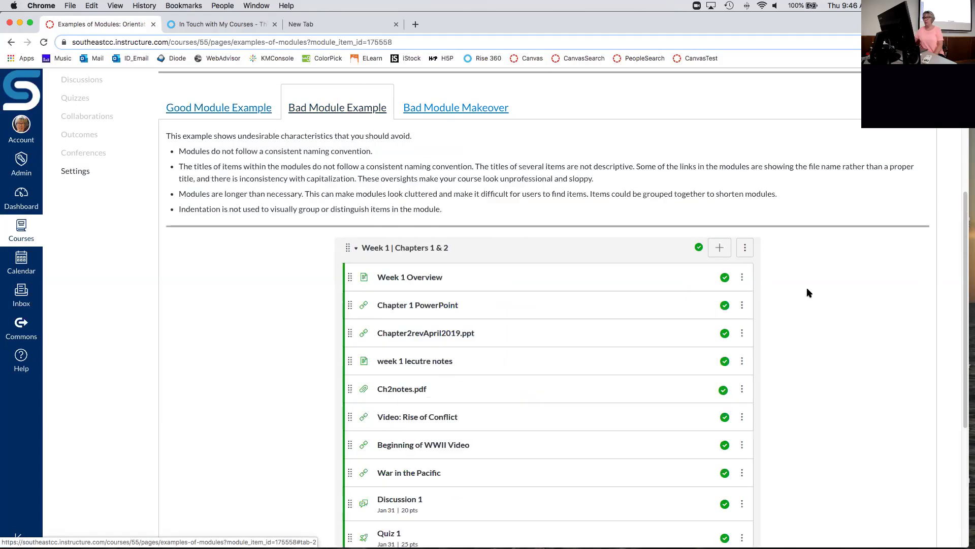
scroll(809, 292, "down", 5)
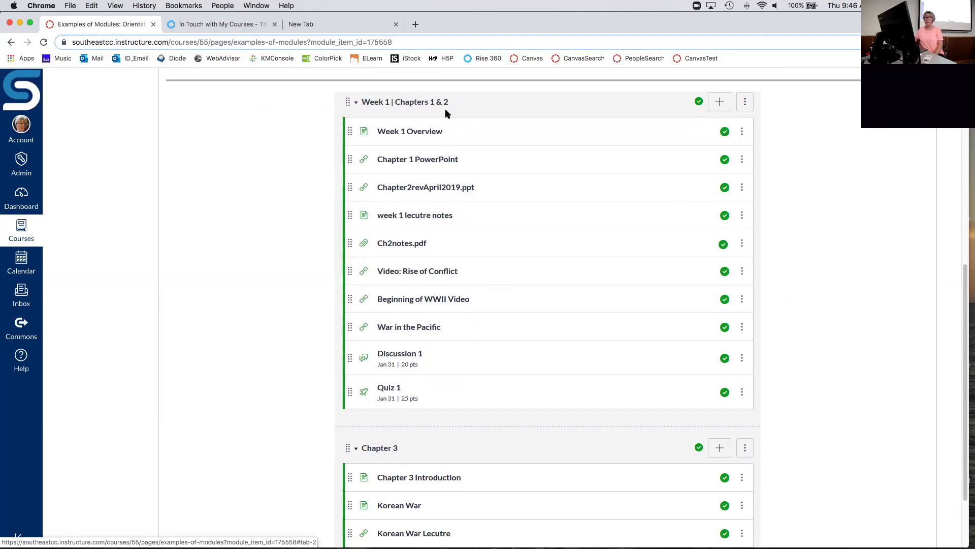
scroll(796, 300, "down", 1)
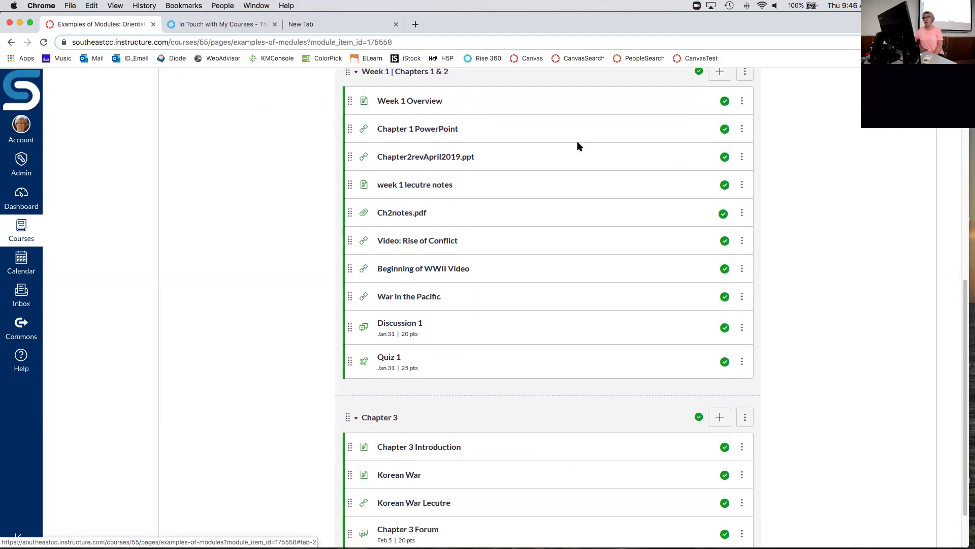
scroll(508, 343, "down", 1)
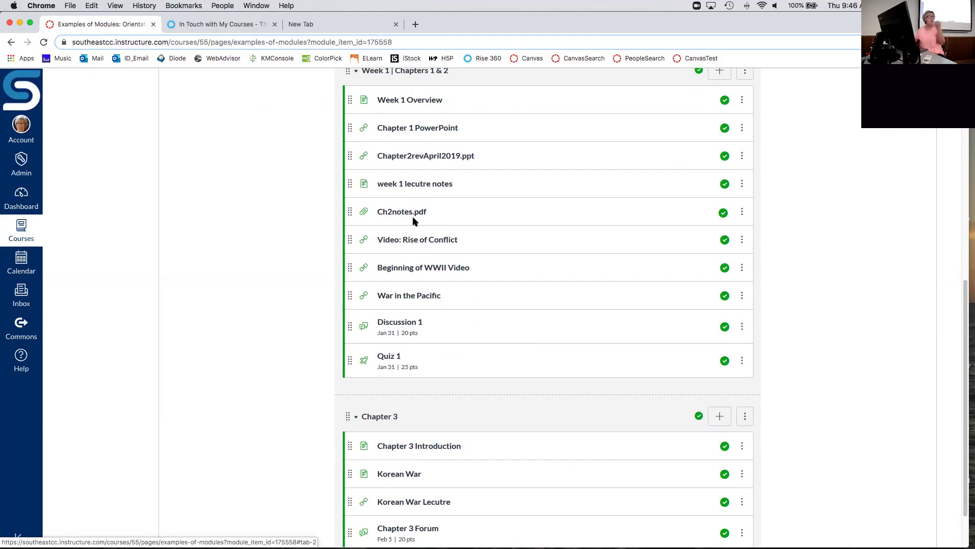
scroll(413, 221, "up", 1)
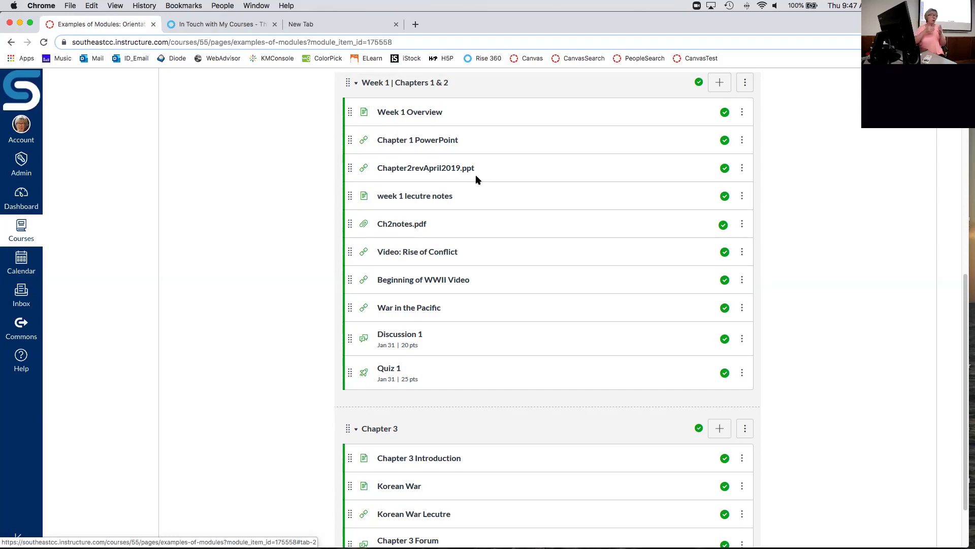
scroll(476, 179, "down", 3)
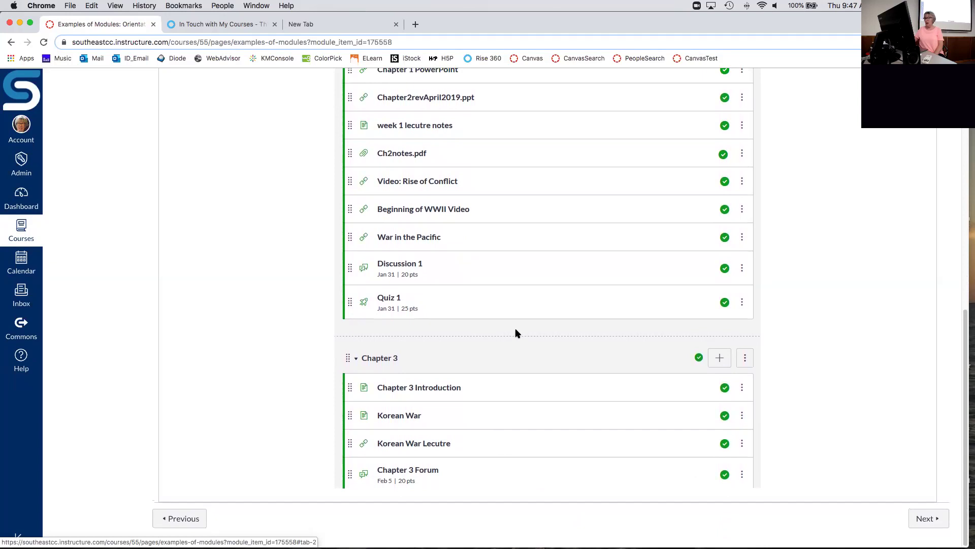
scroll(515, 331, "up", 6)
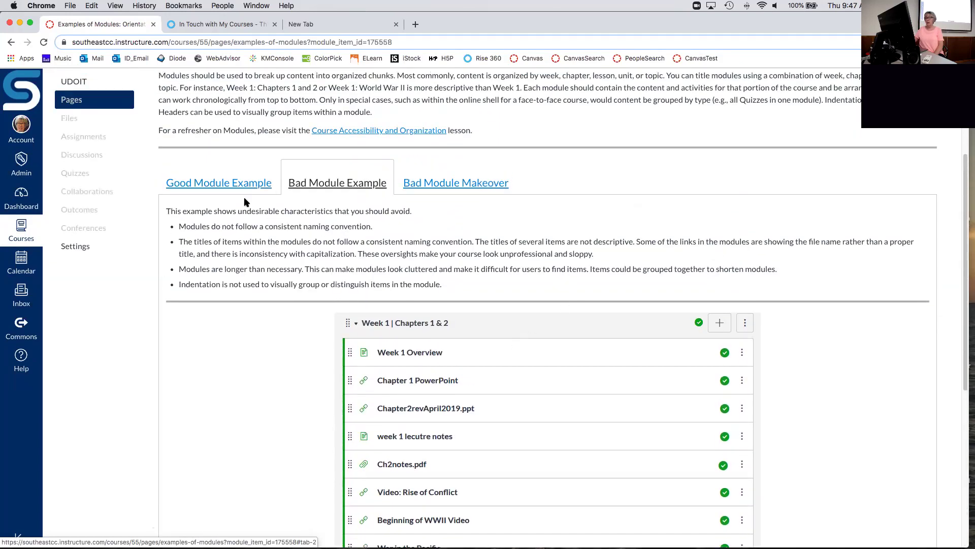
Review the Bad Module Makeover, comparing the Before and After modules with the listed changes and the page's introductory guidance.
left_click(438, 183)
scroll(768, 275, "down", 4)
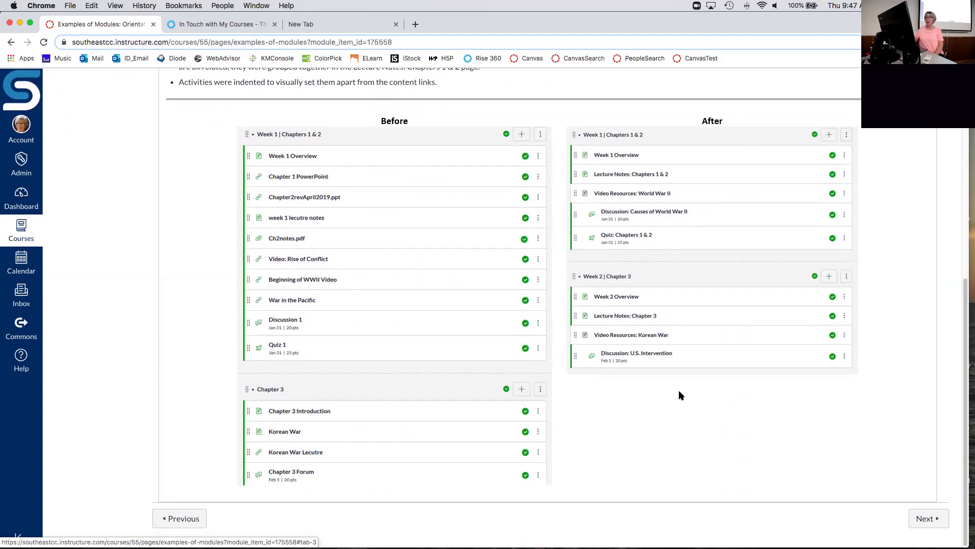
scroll(679, 391, "up", 3)
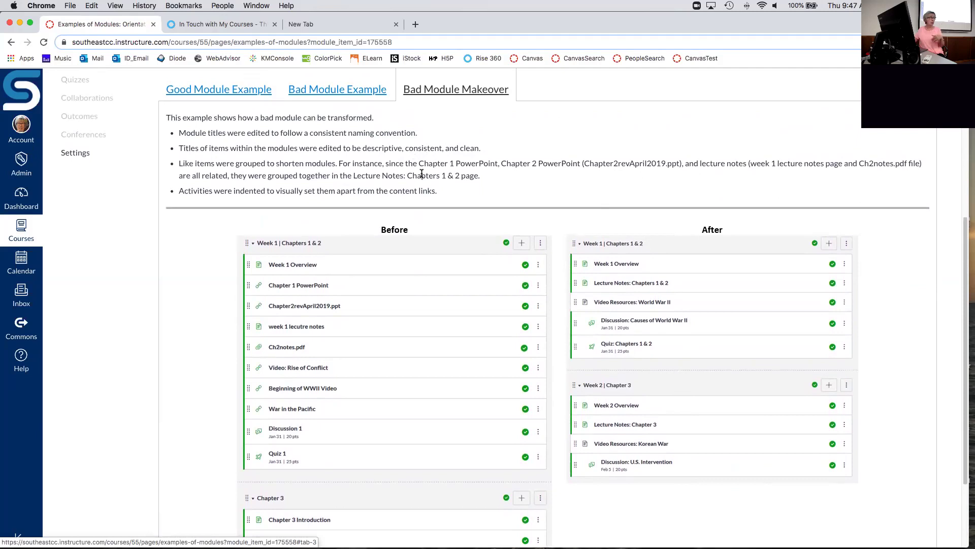
scroll(422, 174, "up", 5)
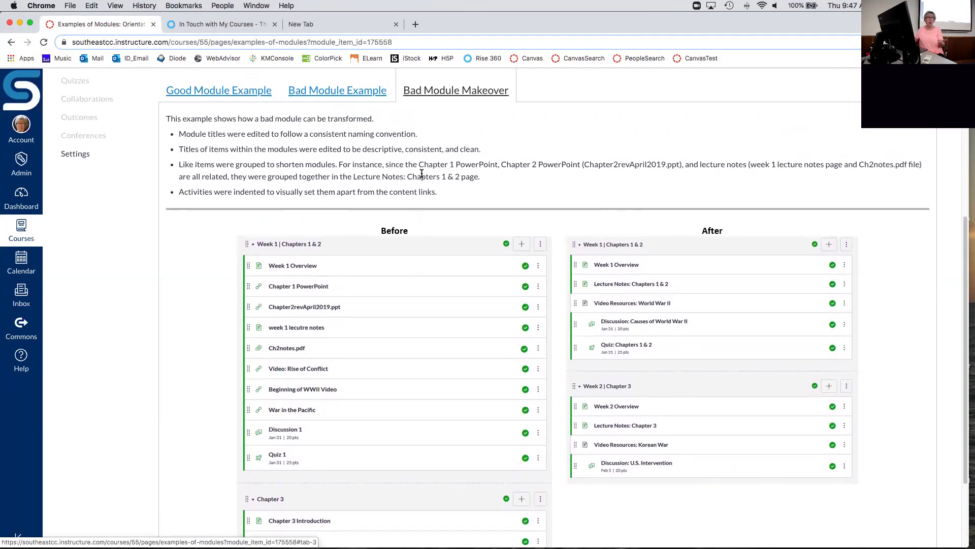
scroll(421, 177, "up", 3)
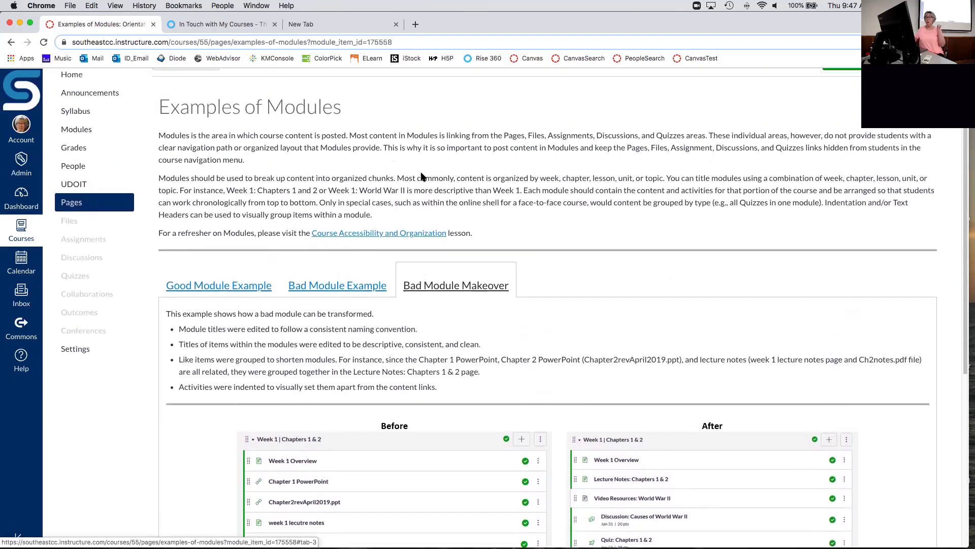
scroll(421, 176, "down", 8)
scroll(421, 176, "down", 6)
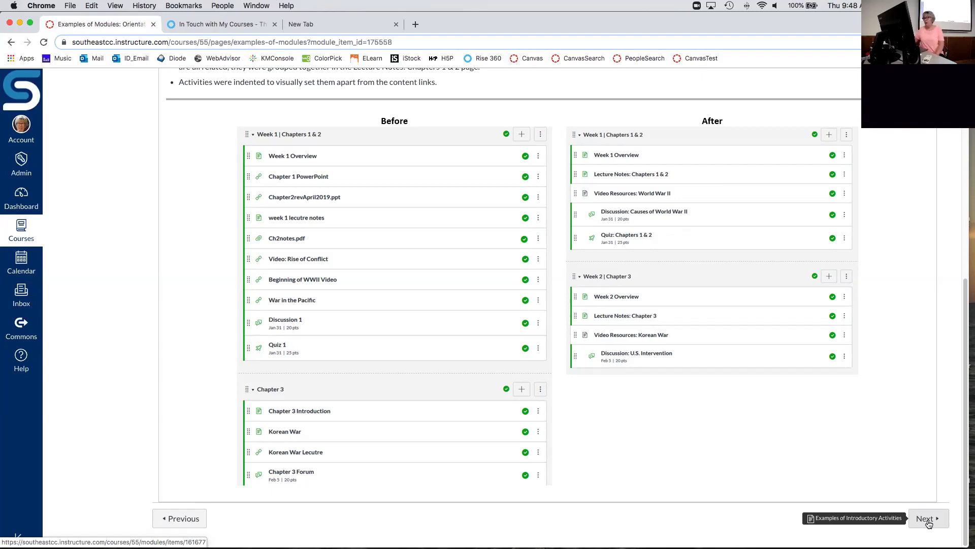
Continue to the Examples of Introductory Activities page and review its guidance and the Inbox Activity example.
left_click(931, 516)
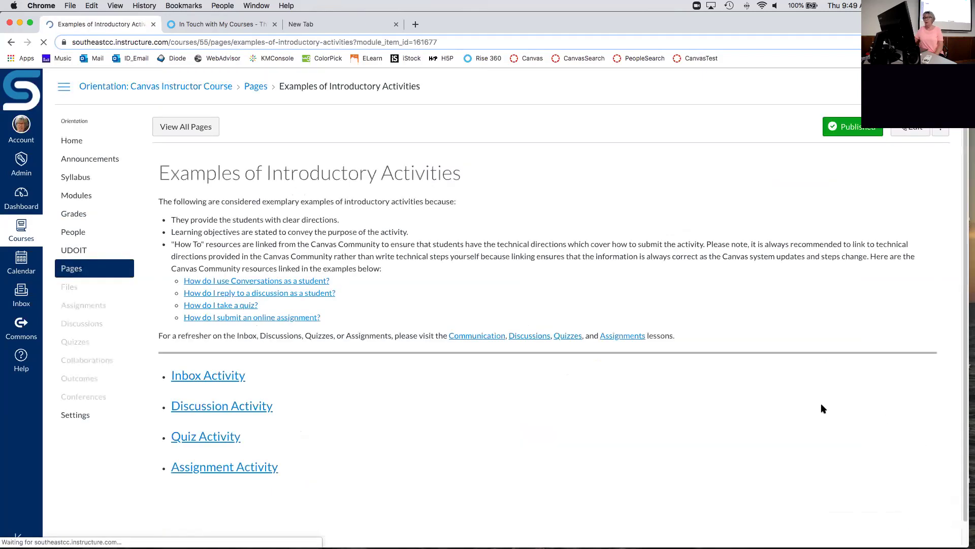
scroll(621, 272, "down", 3)
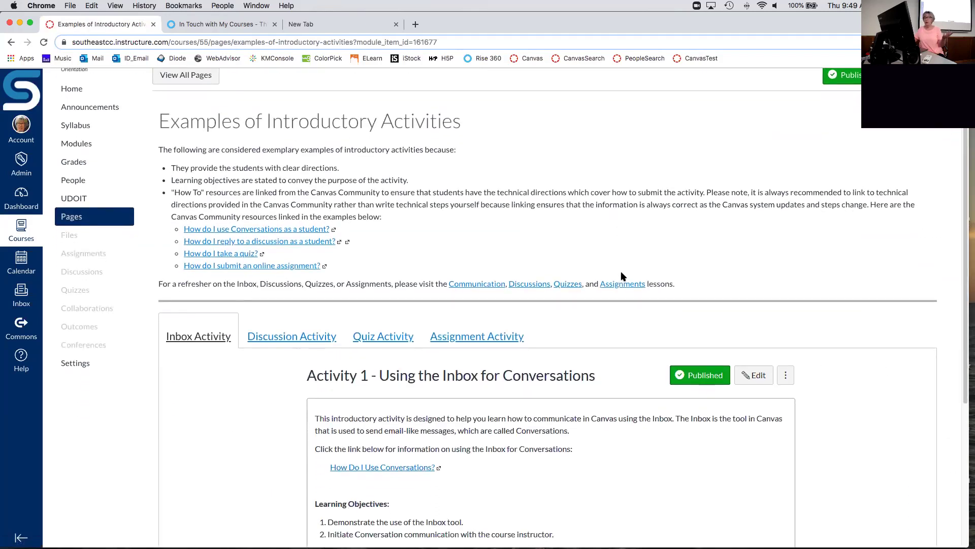
scroll(623, 276, "down", 1)
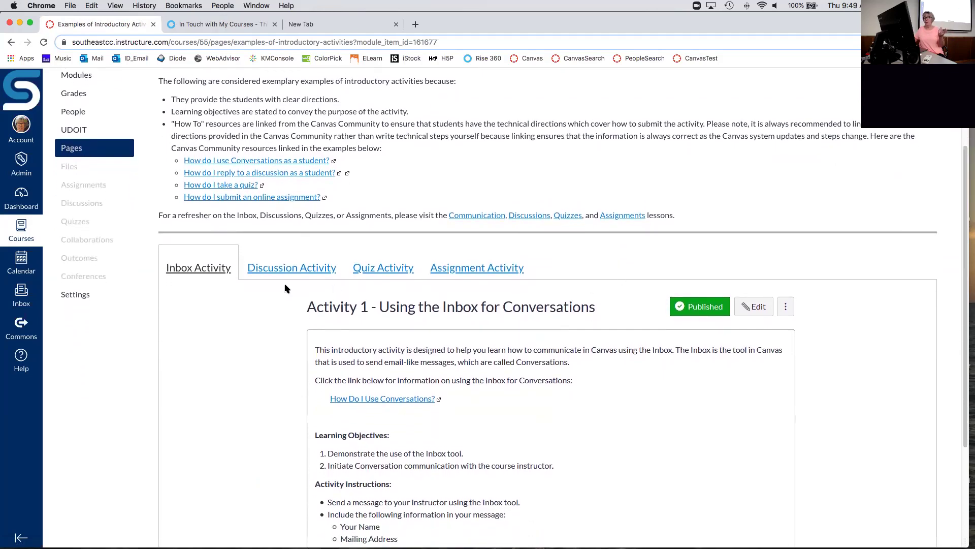
scroll(249, 323, "down", 5)
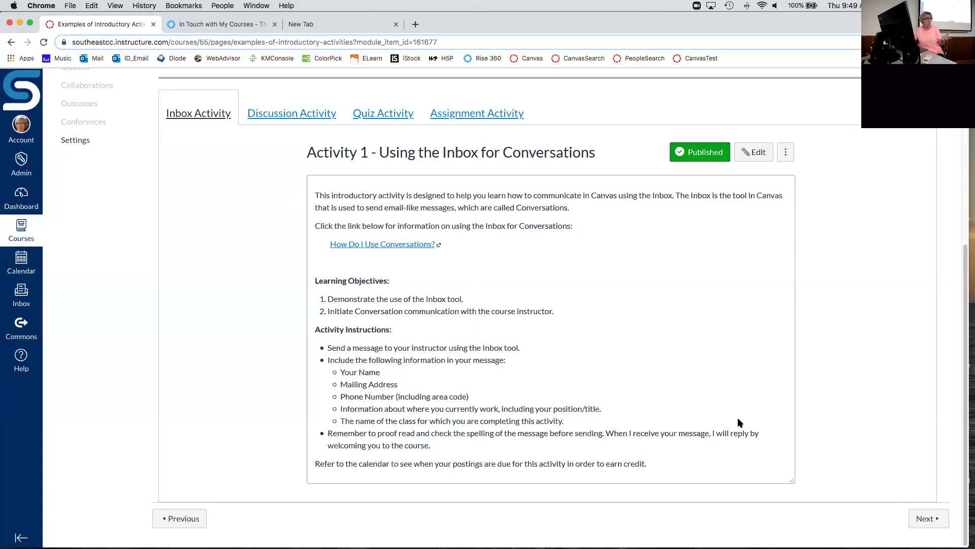
scroll(740, 422, "up", 5)
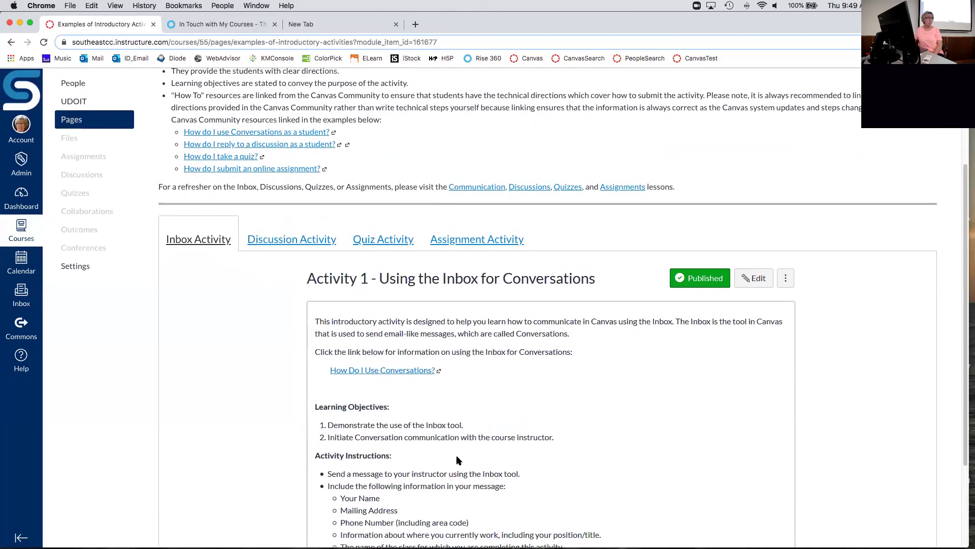
Review the full Inbox Activity example, including its introduction, learning objectives, activity instructions and the options for reusing its image.
scroll(456, 455, "down", 3)
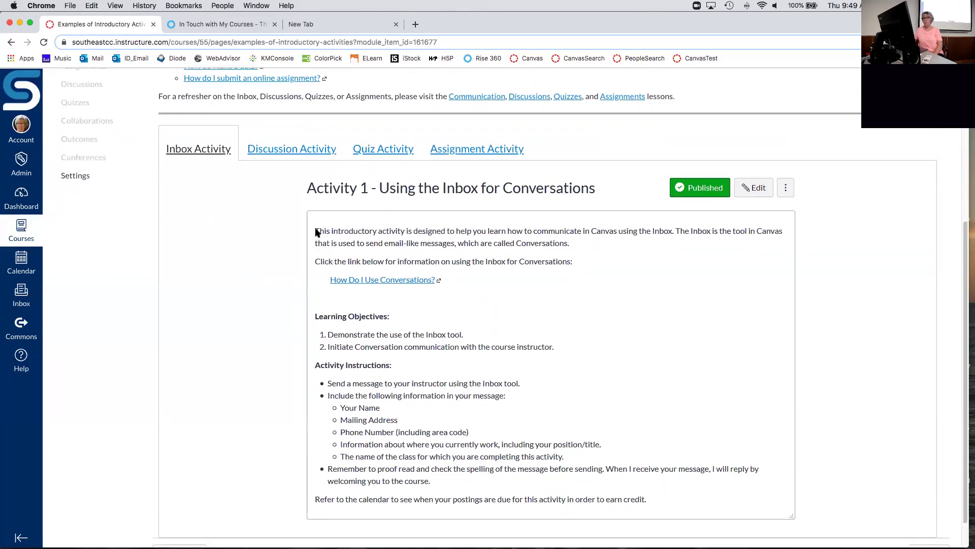
left_click_drag(316, 232, 382, 242)
scroll(688, 488, "down", 1)
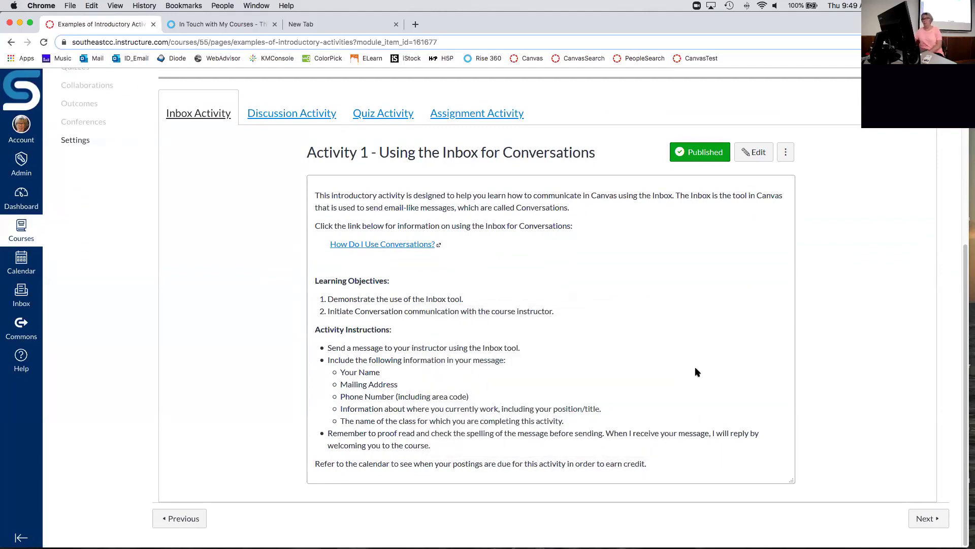
right_click(427, 353)
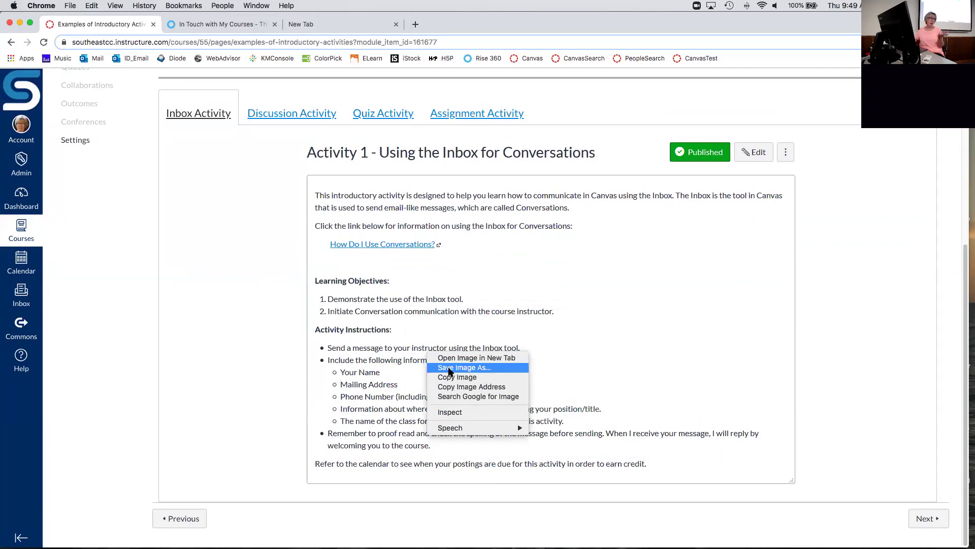
left_click(727, 331)
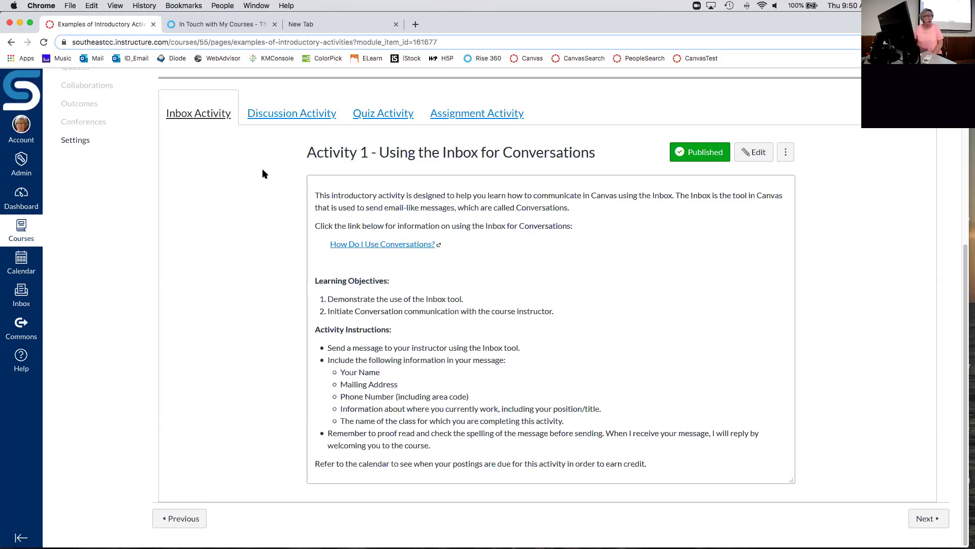
Review the Discussion Activity example, covering its purpose, how-to link, learning objective and posting instructions.
left_click(316, 112)
scroll(210, 257, "down", 3)
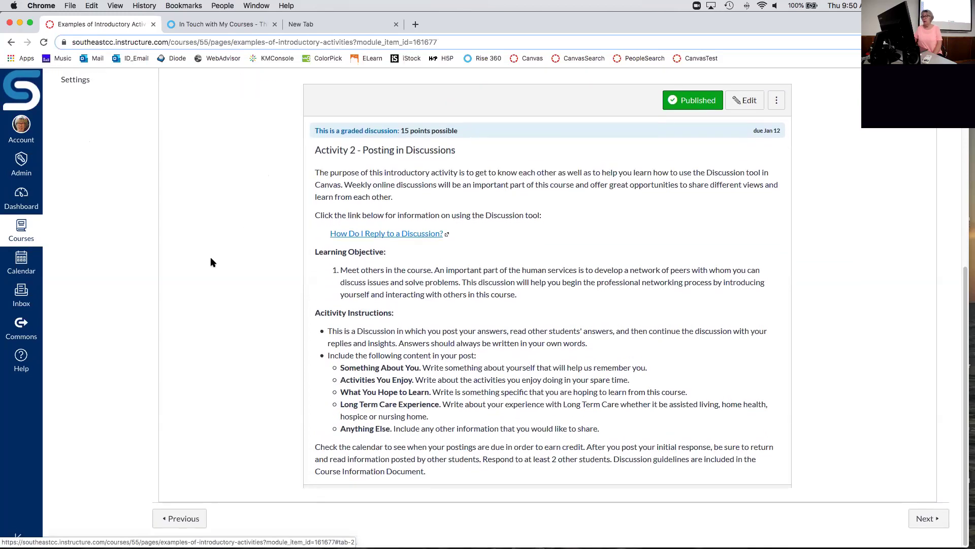
scroll(211, 258, "up", 2)
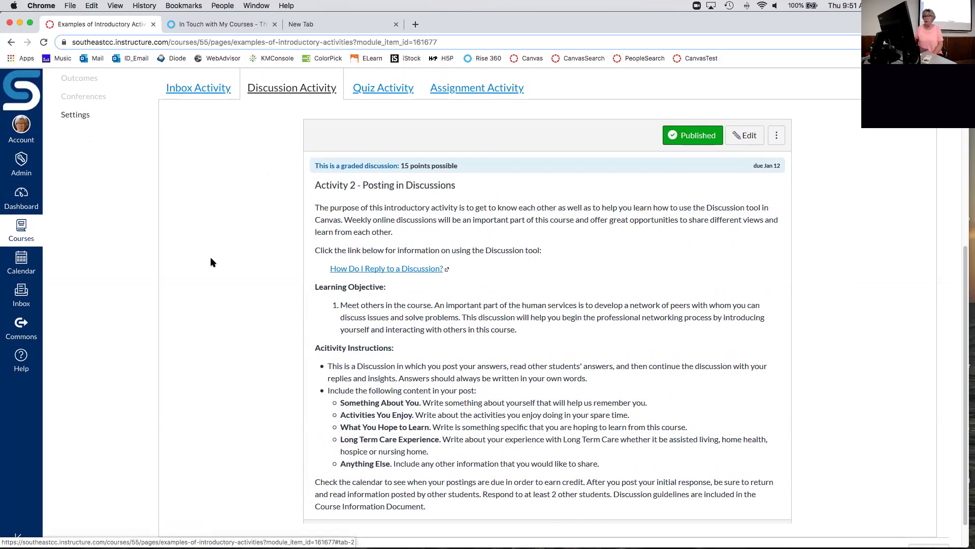
Review the Quiz Activity and Assignment Activity examples with their how-to links, learning objectives and instructions.
left_click(389, 89)
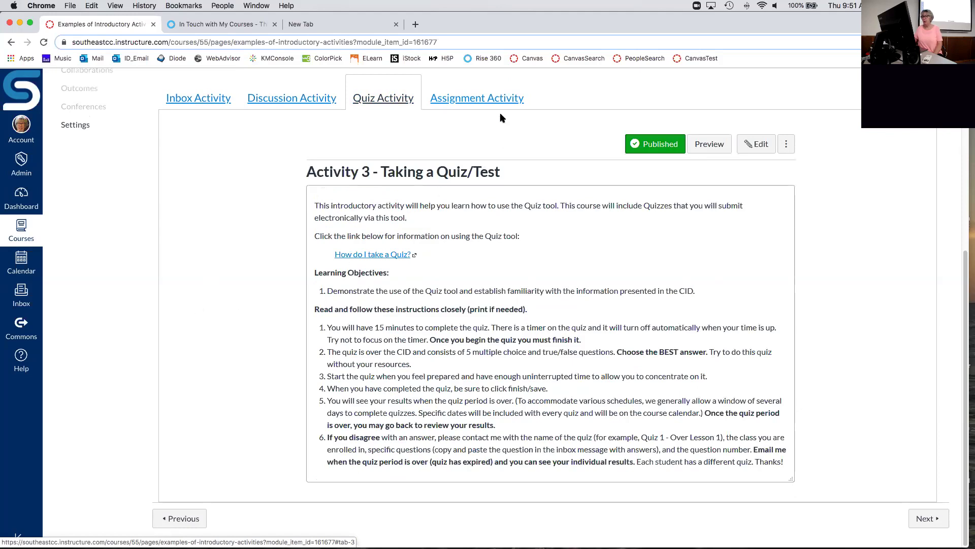
left_click(479, 99)
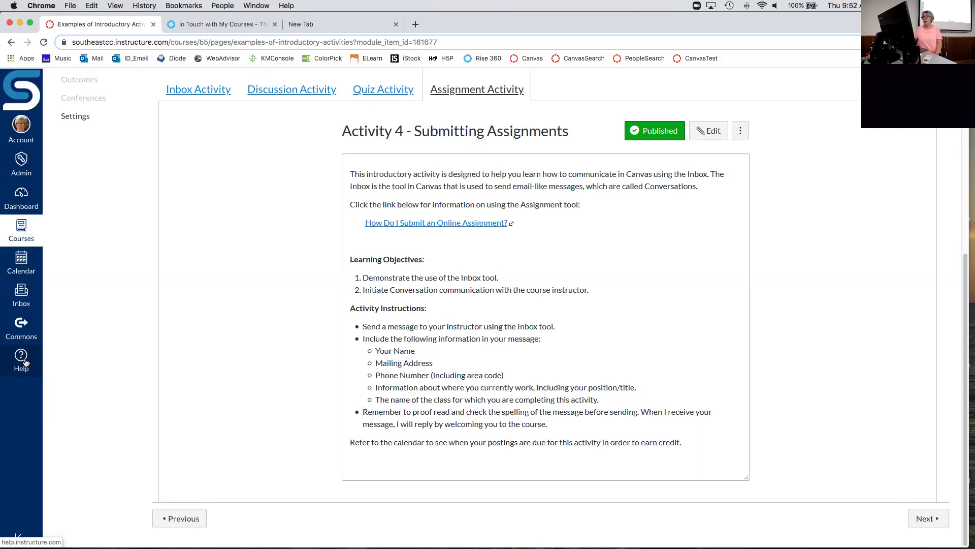
scroll(24, 361, "up", 3)
scroll(25, 362, "down", 3)
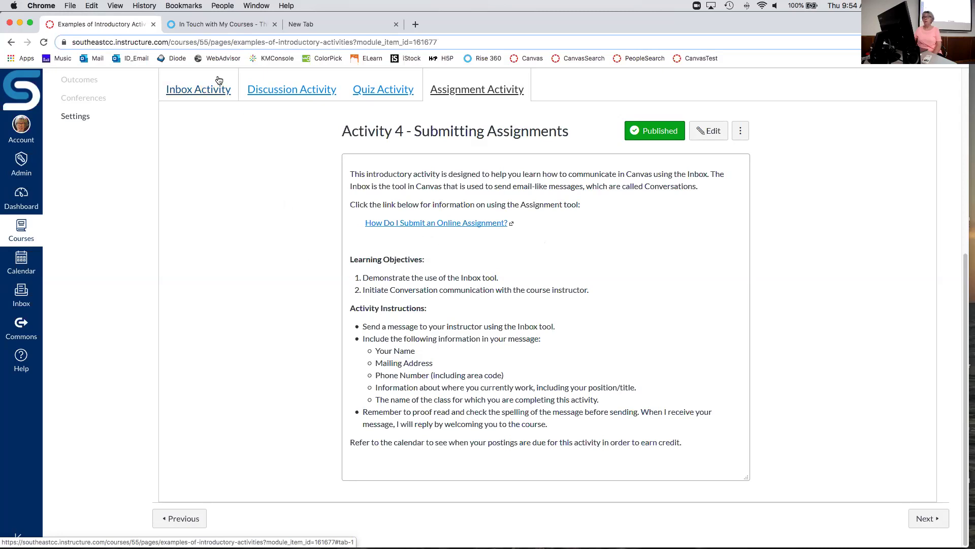
Open the Canvas dashboard in a separate browser tab and enter the Training Examples course.
right_click(21, 194)
left_click(55, 197)
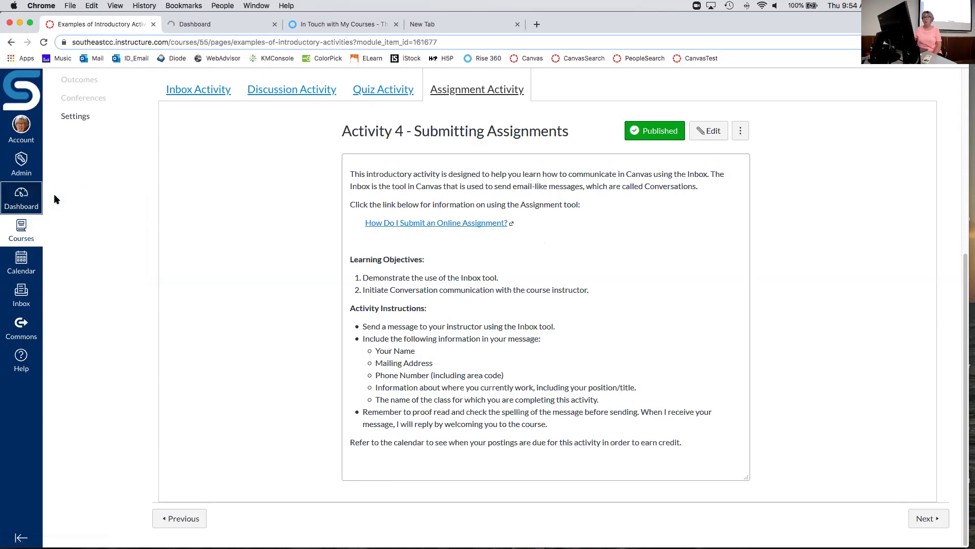
left_click(218, 23)
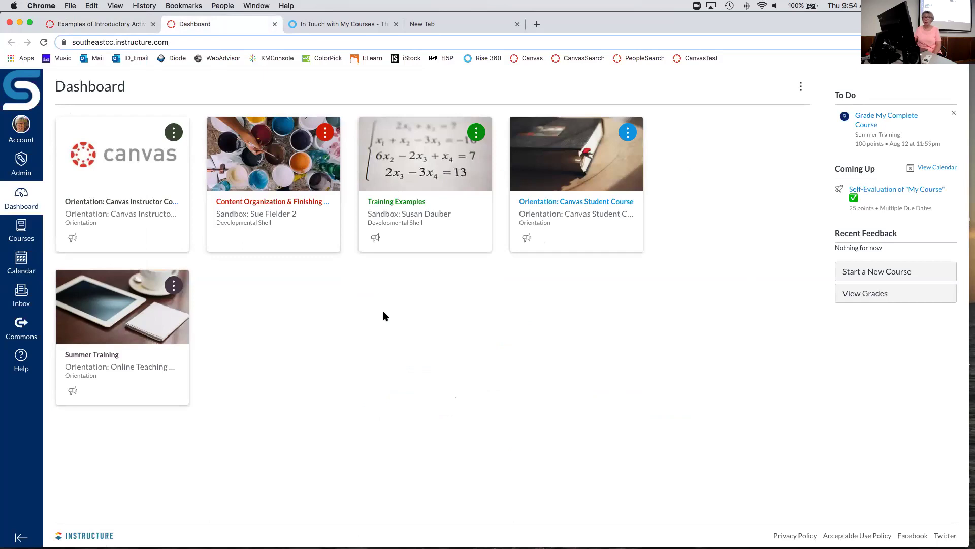
left_click(412, 217)
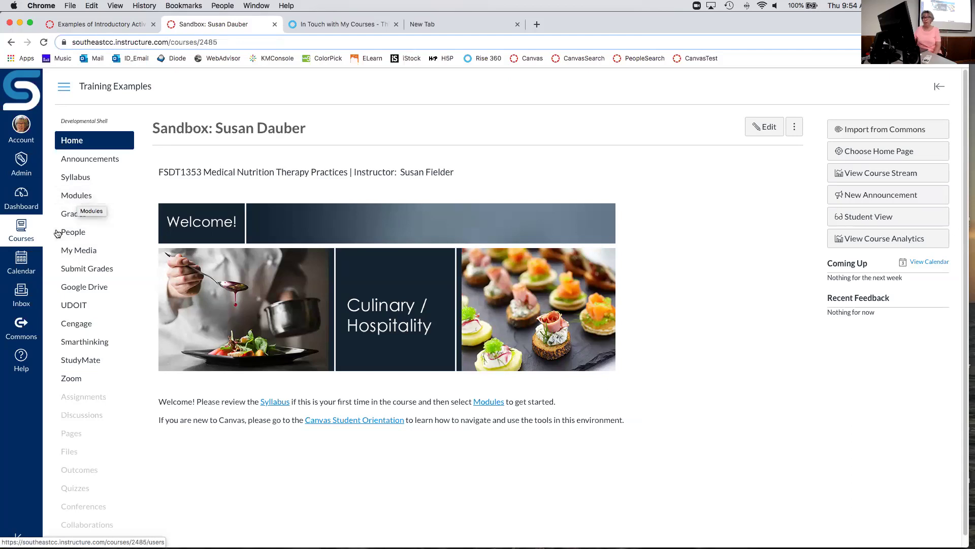
right_click(21, 355)
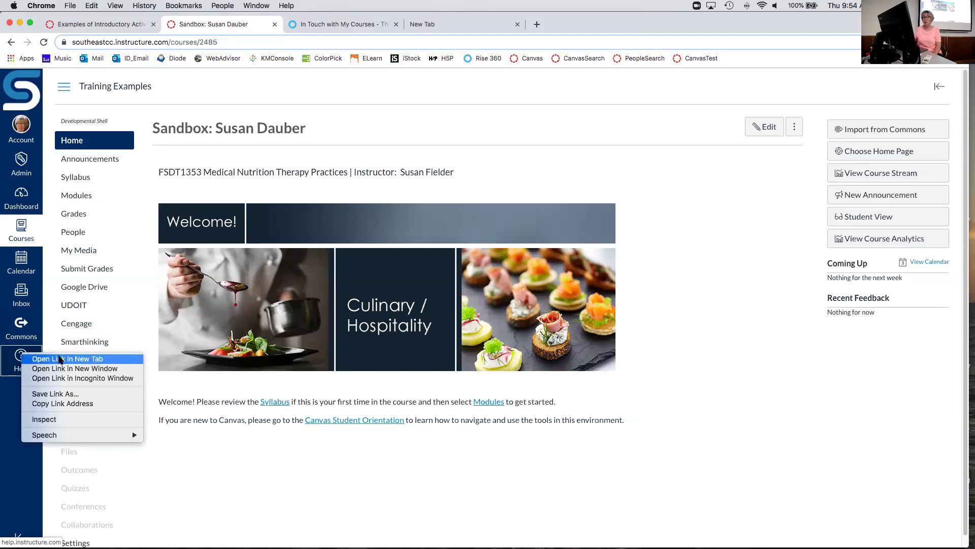
left_click(60, 359)
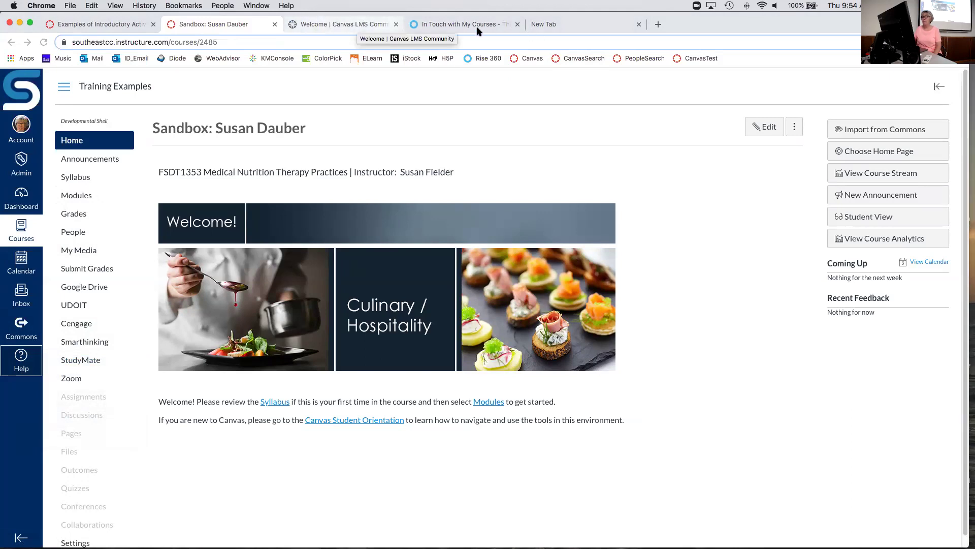
left_click(354, 27)
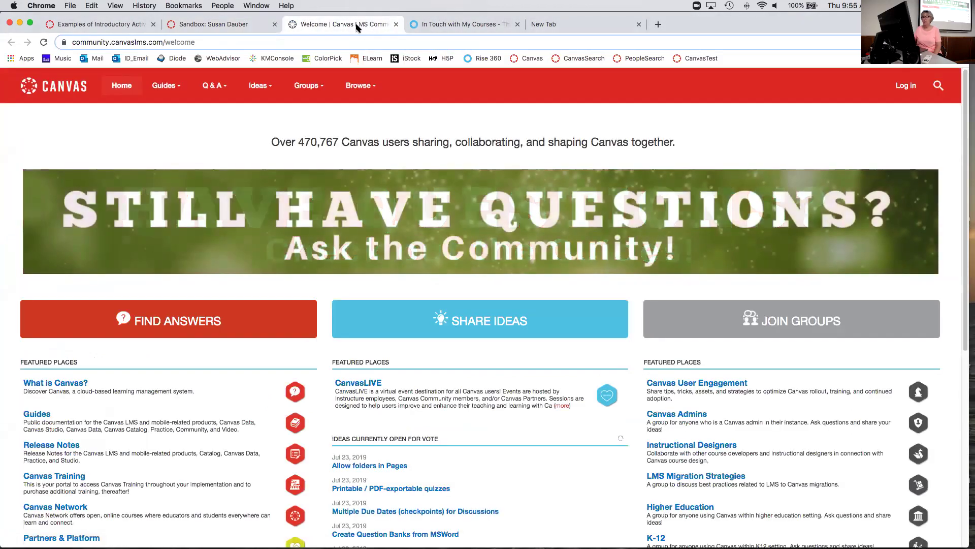
left_click(396, 24)
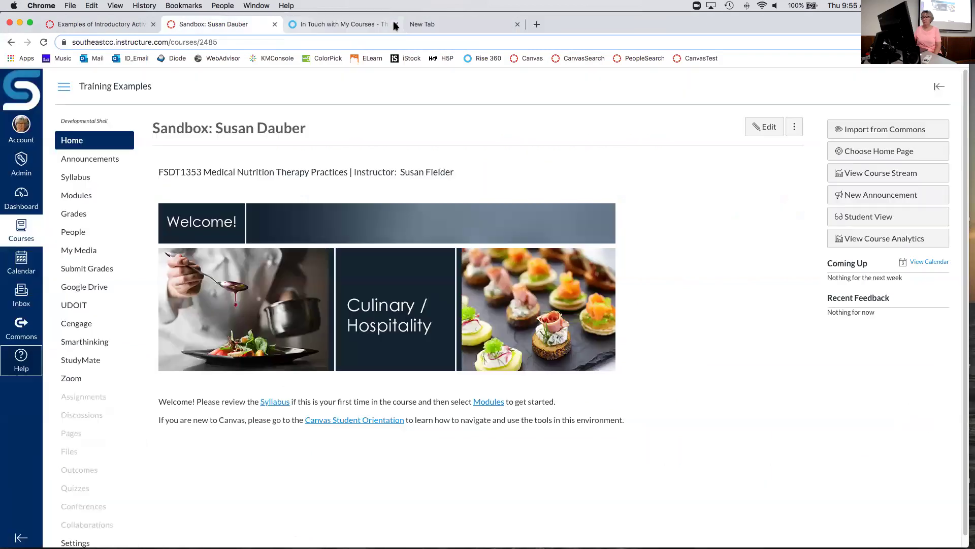
Open the Canvas Guides from the course help options and search them for "student guide for how to post discussion".
left_click(24, 357)
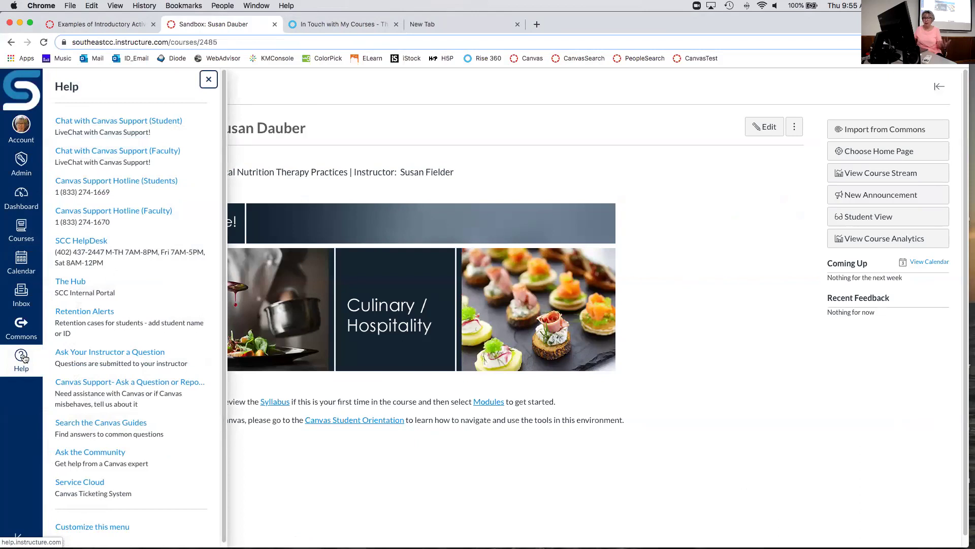
left_click(117, 427)
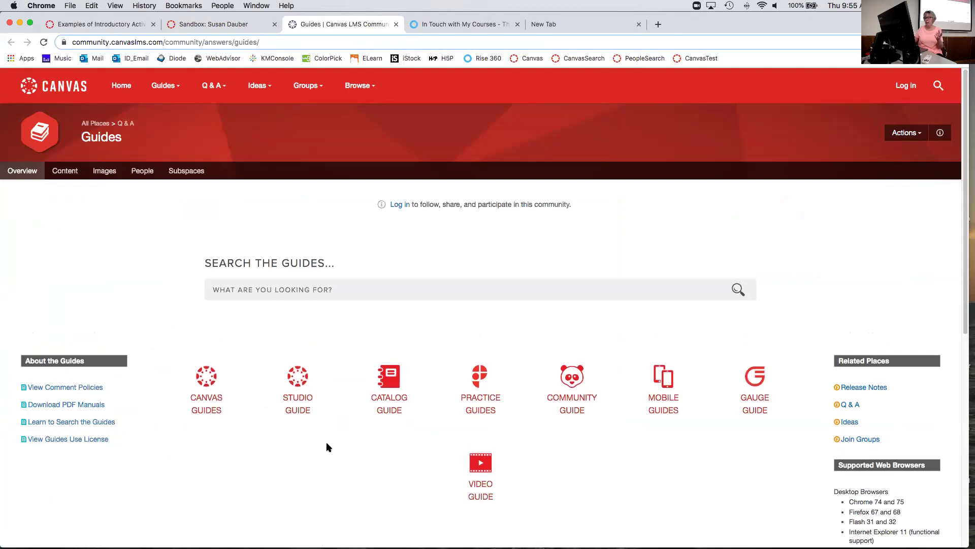
left_click(462, 288)
type("student guide for how to post discussion")
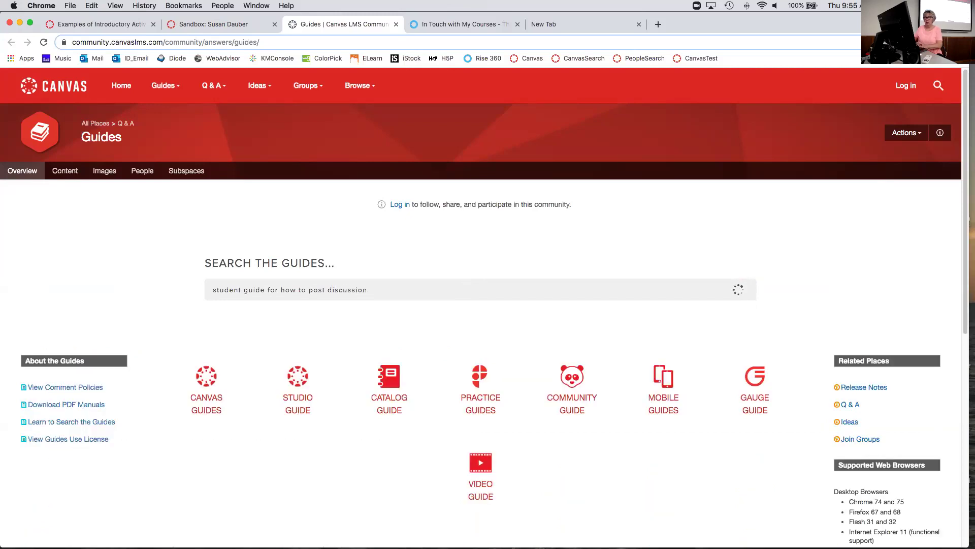
Open the guide "How do I create a course discussion as a student?" from the search results and copy its web address.
scroll(488, 305, "down", 10)
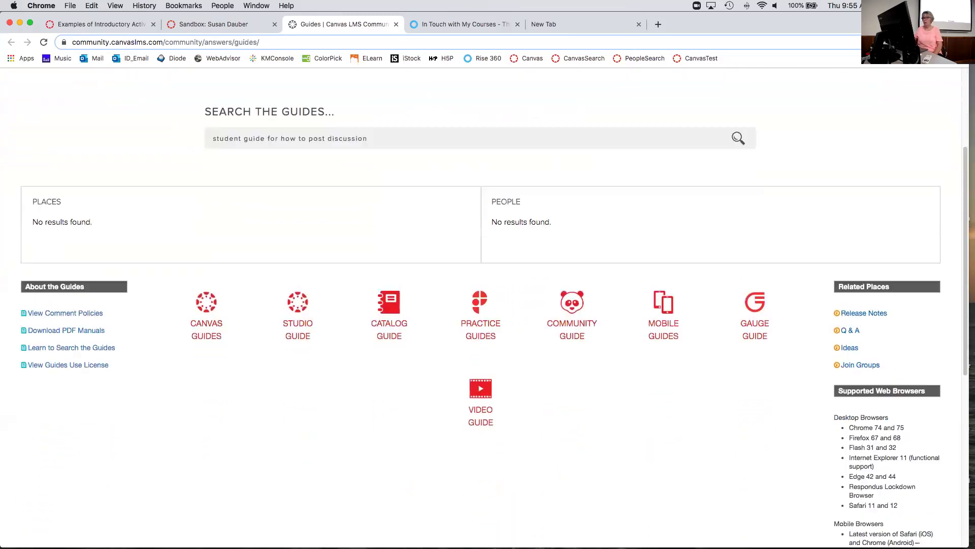
scroll(480, 307, "up", 3)
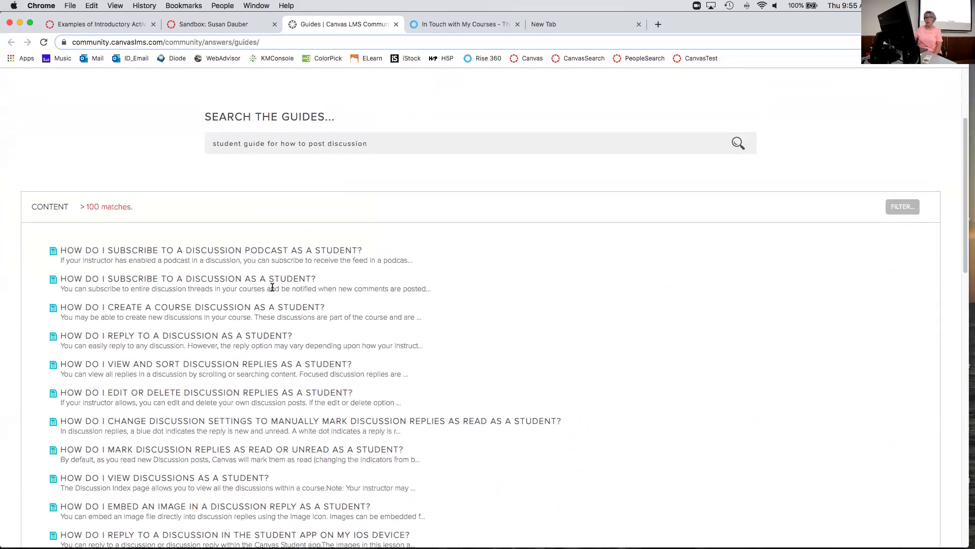
scroll(415, 297, "down", 1)
scroll(415, 299, "down", 3)
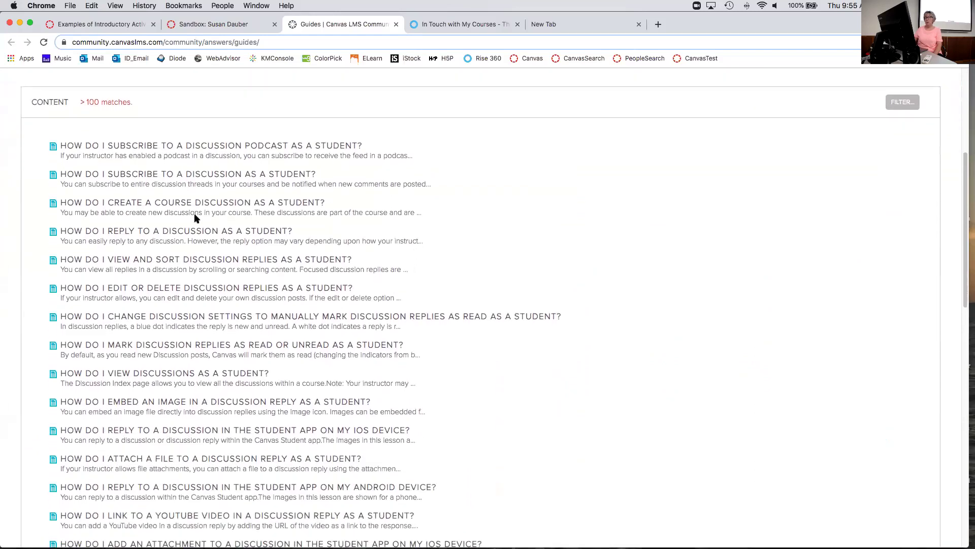
left_click(191, 205)
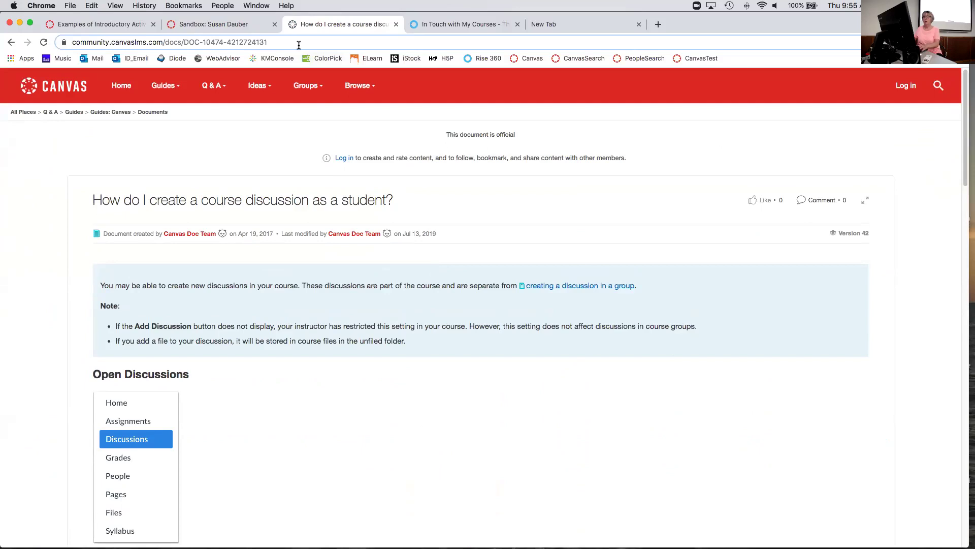
left_click_drag(297, 41, 58, 35)
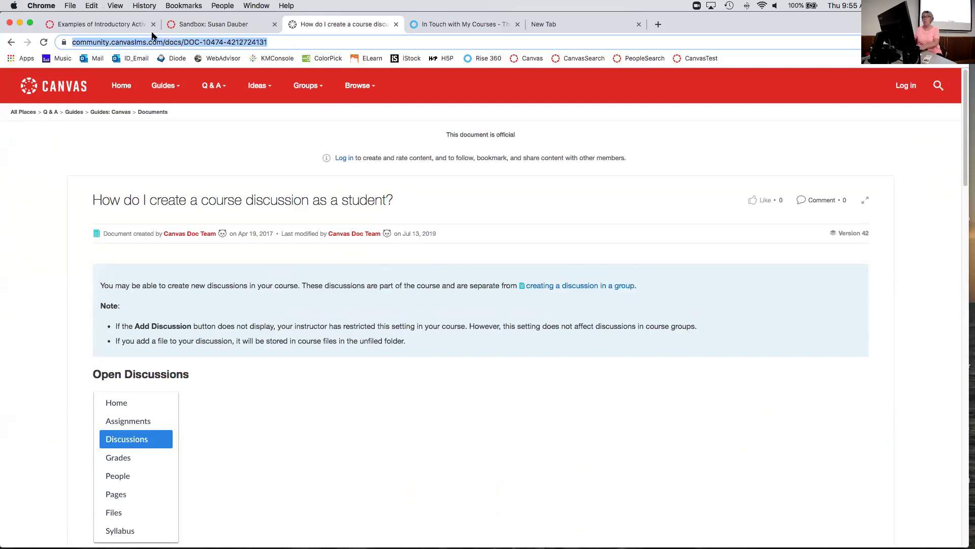
Return to the Training Examples course and open Discussion 1 from the "Discussions with posts" module for editing.
left_click(213, 27)
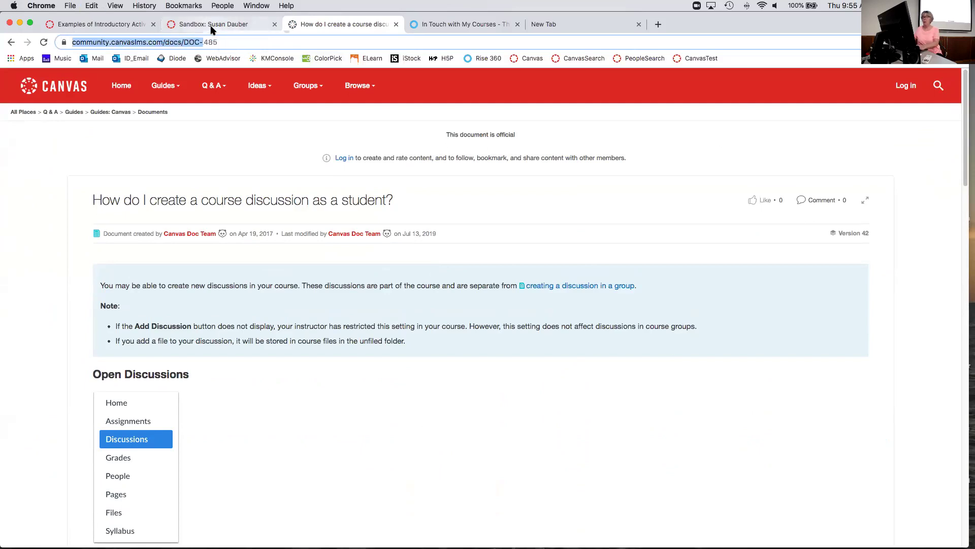
left_click(484, 115)
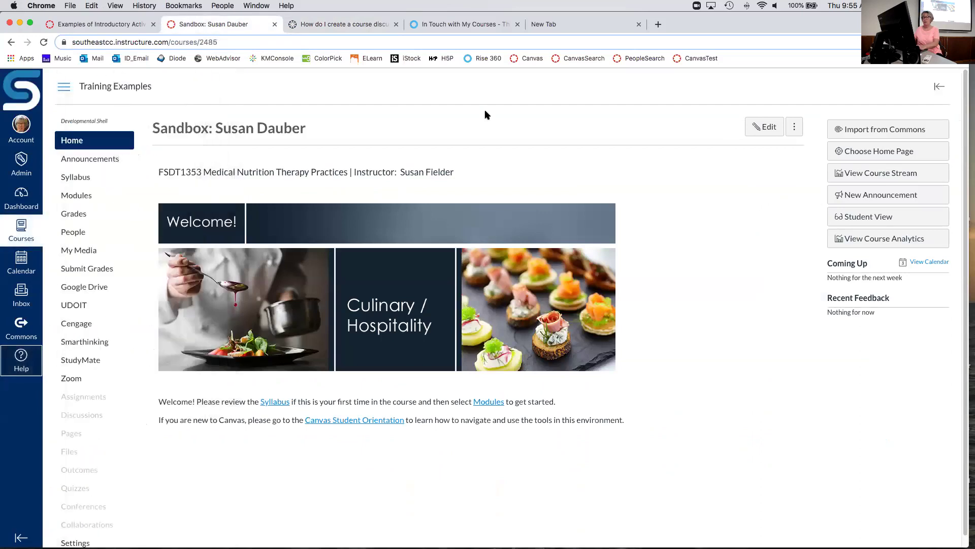
left_click(75, 200)
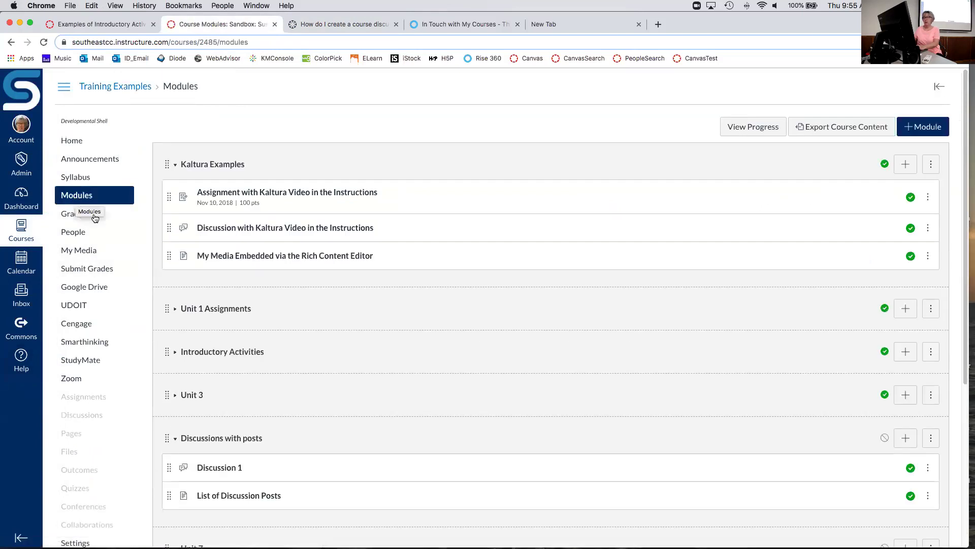
scroll(312, 295, "down", 5)
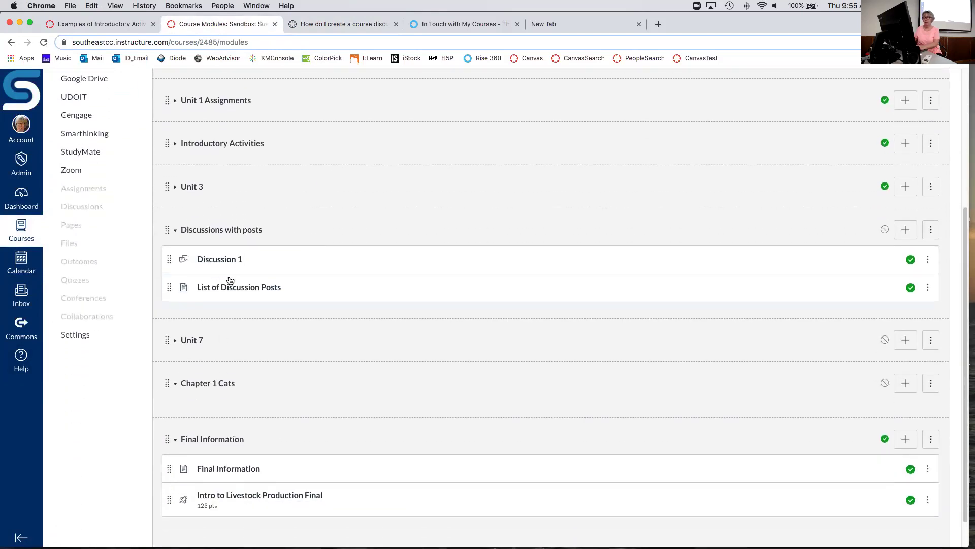
left_click(223, 255)
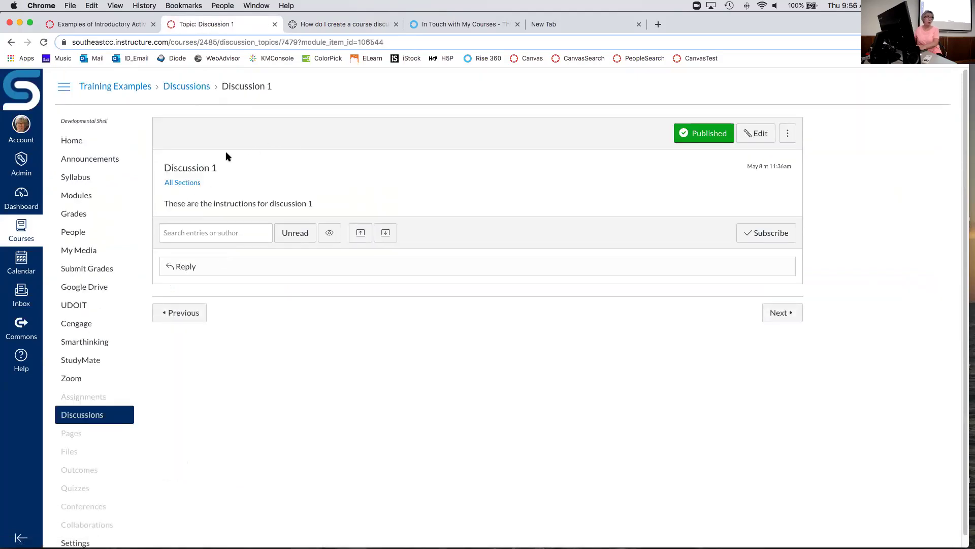
left_click(761, 134)
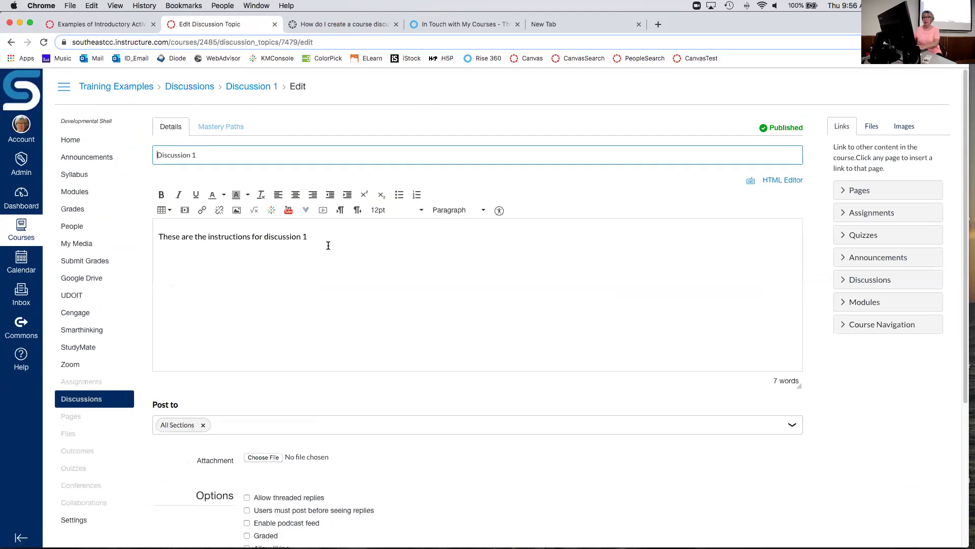
Add the line "Get Help How Do I Create a Course Discussion" below the existing instructions of Discussion 1.
left_click(328, 245)
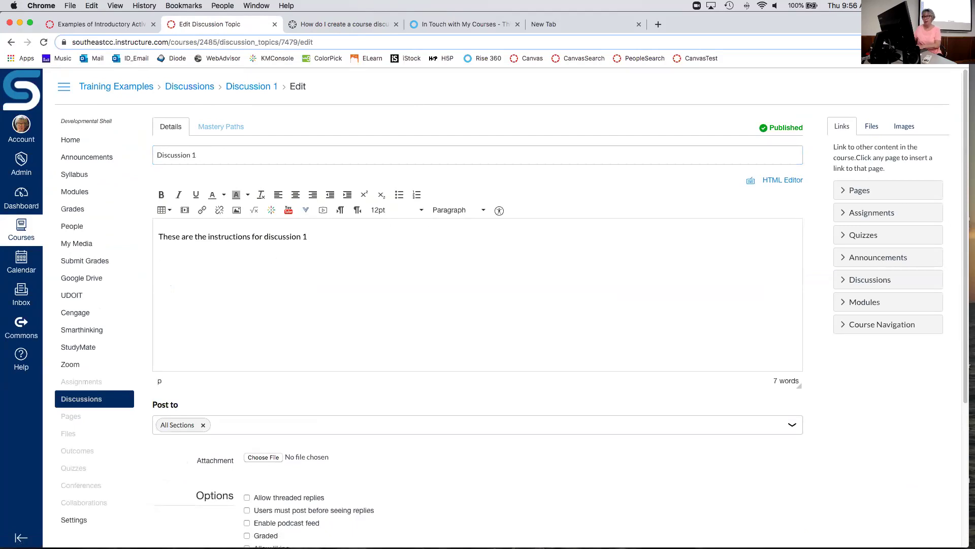
type("Get Help How Do I Create a C")
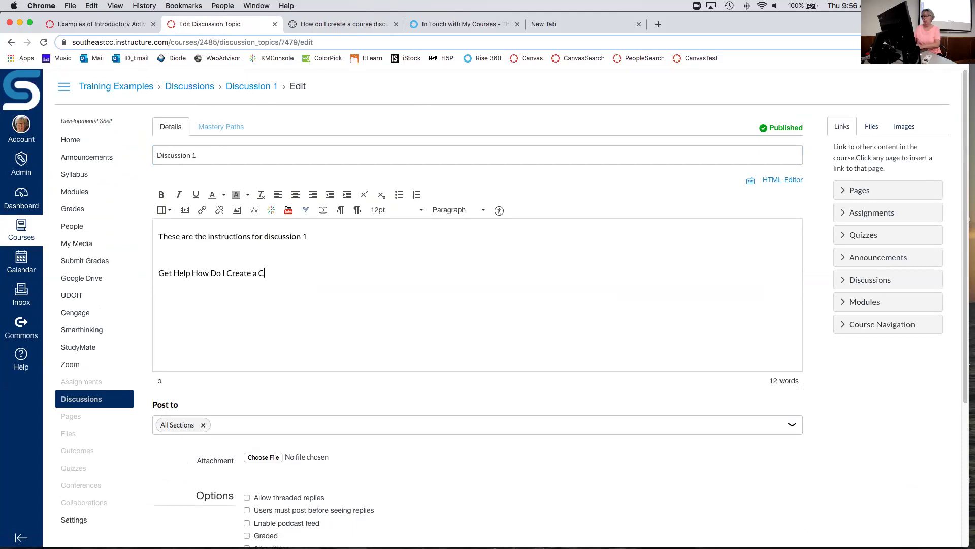
type("ourse Discussion")
Link the words "How Do I Create a Course Discussion" in Discussion 1's instructions to the copied guide address.
left_click_drag(192, 272, 325, 274)
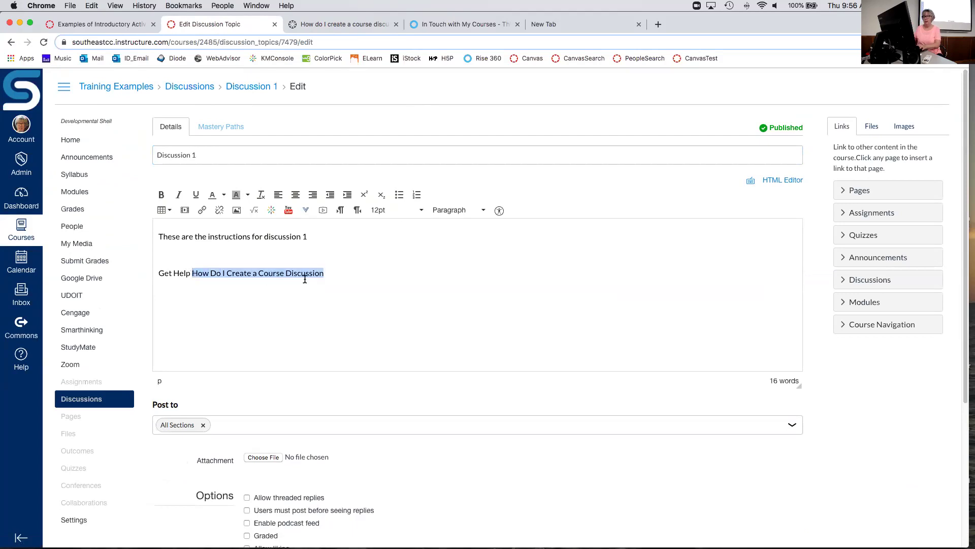
left_click(202, 210)
left_click(394, 342)
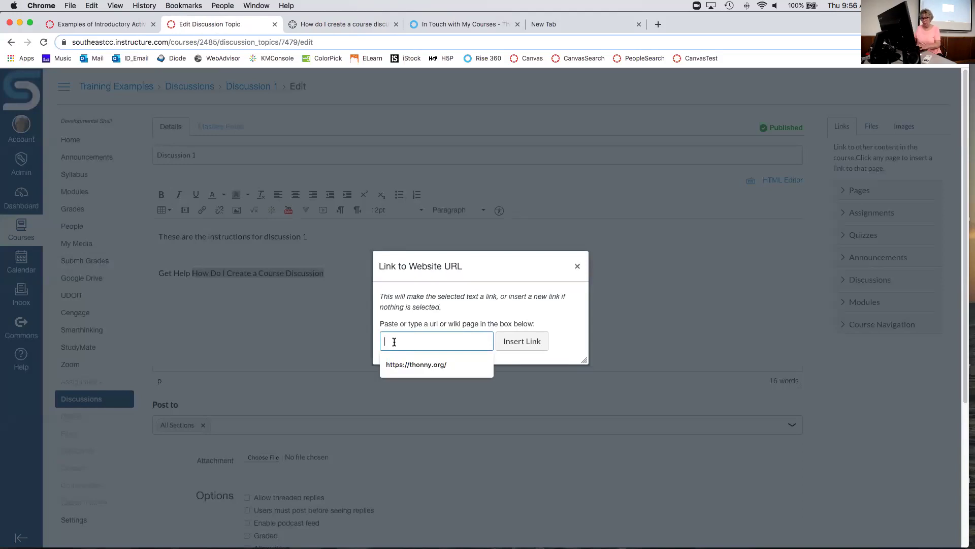
key("super+v")
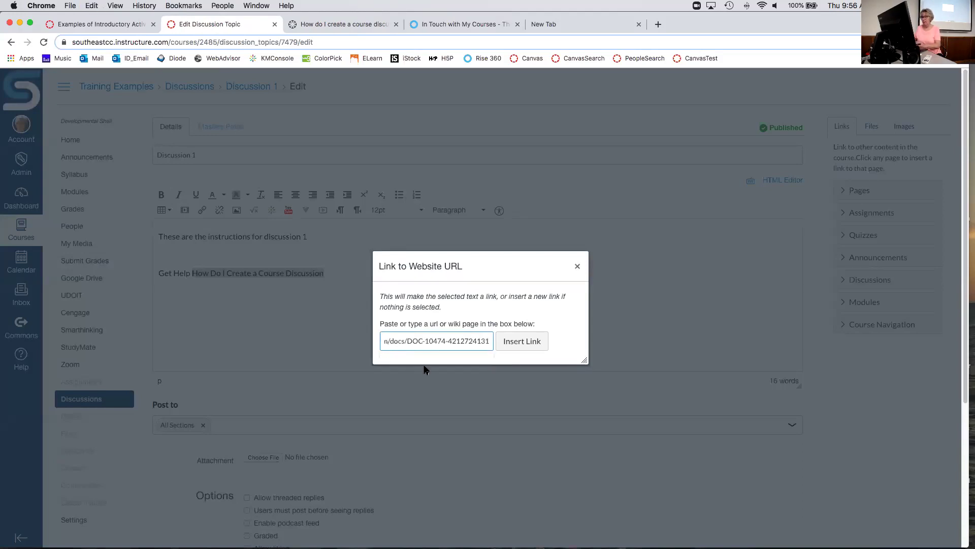
left_click(516, 343)
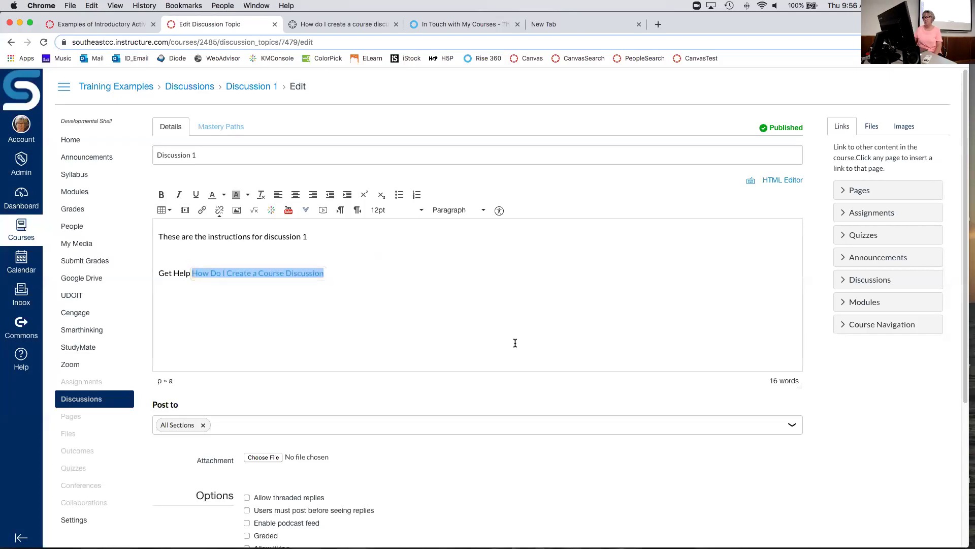
Save Discussion 1, test its help link by viewing the guide, and return to the Training Examples home page.
scroll(515, 343, "down", 5)
left_click(801, 521)
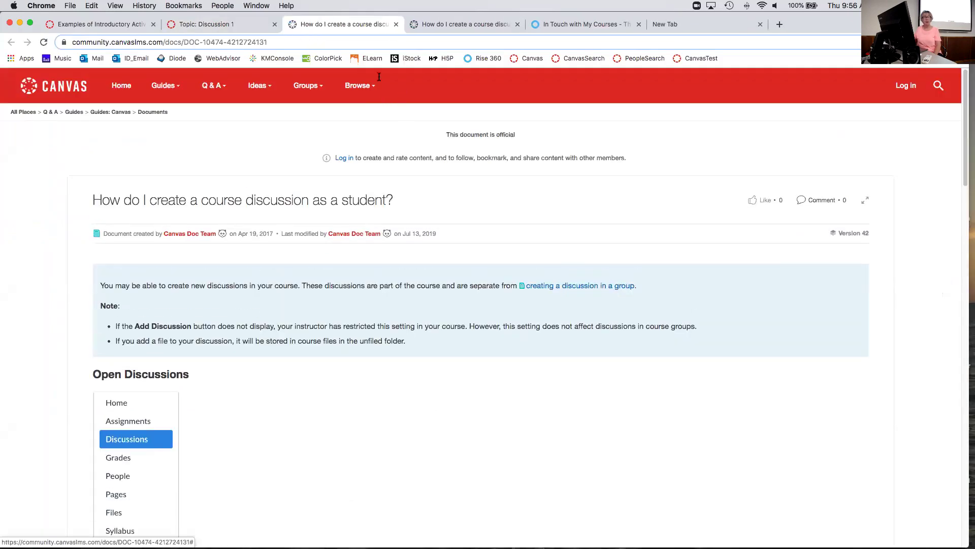
left_click(396, 25)
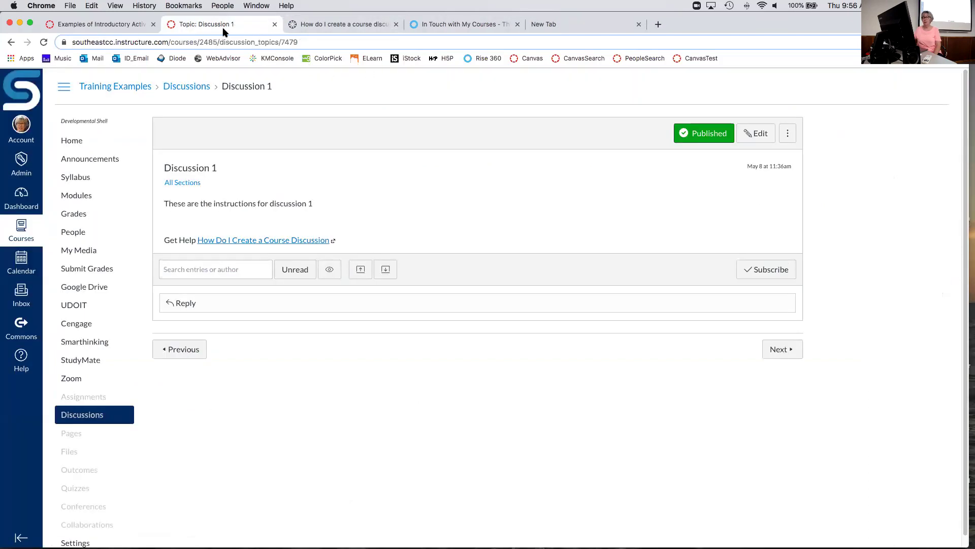
left_click(127, 89)
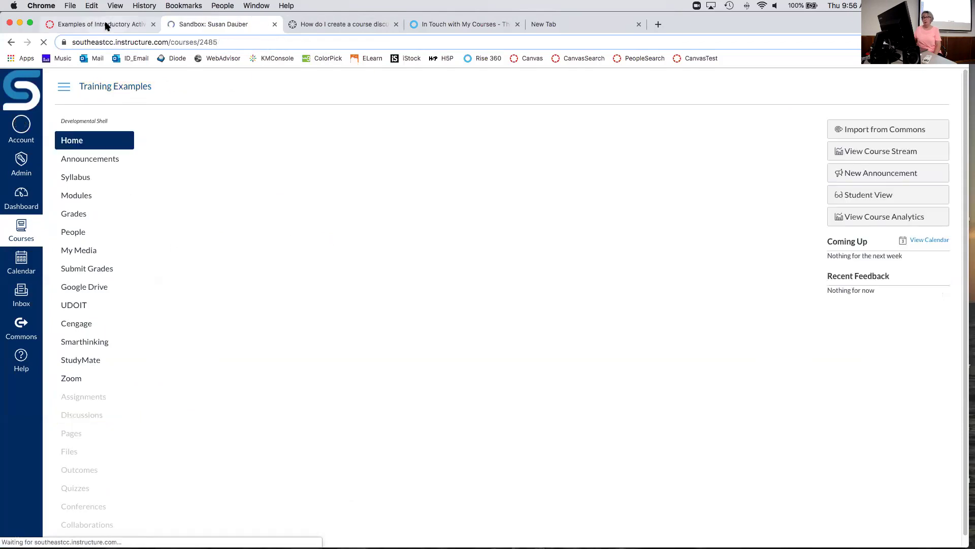
Return to the Orientation course, advance to "Examples of Lesson Introduction/Overview Pages" and review the text-based Lesson 1 Overview in Example 1.
left_click(104, 28)
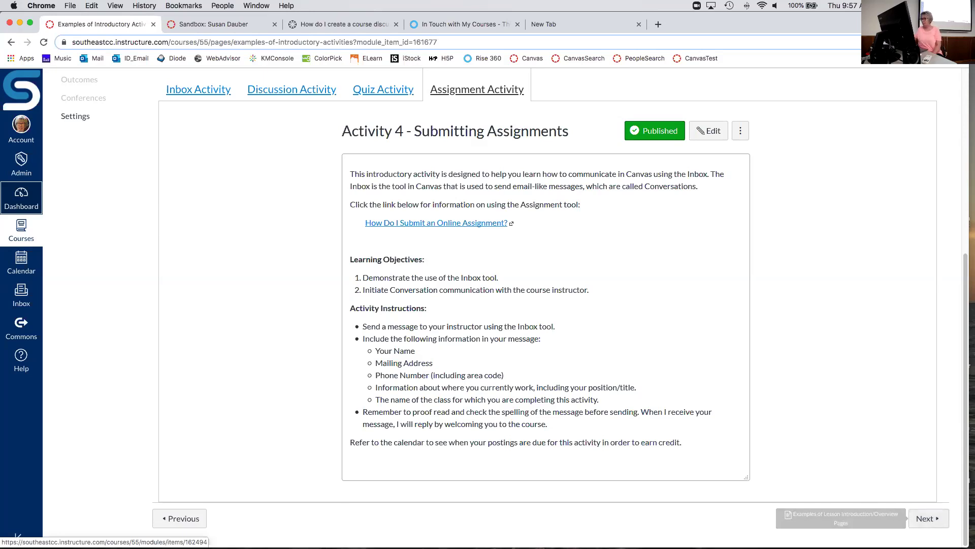
left_click(929, 522)
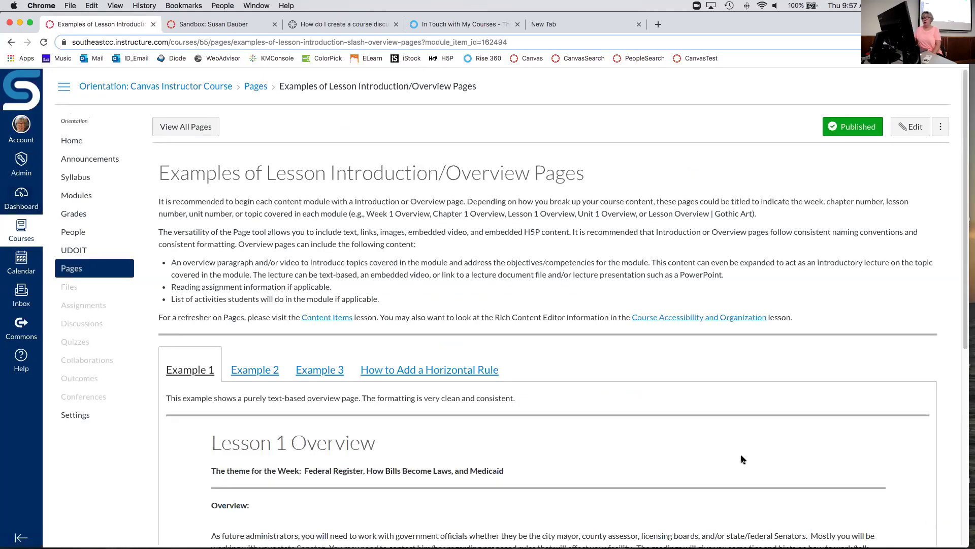
scroll(743, 459, "down", 3)
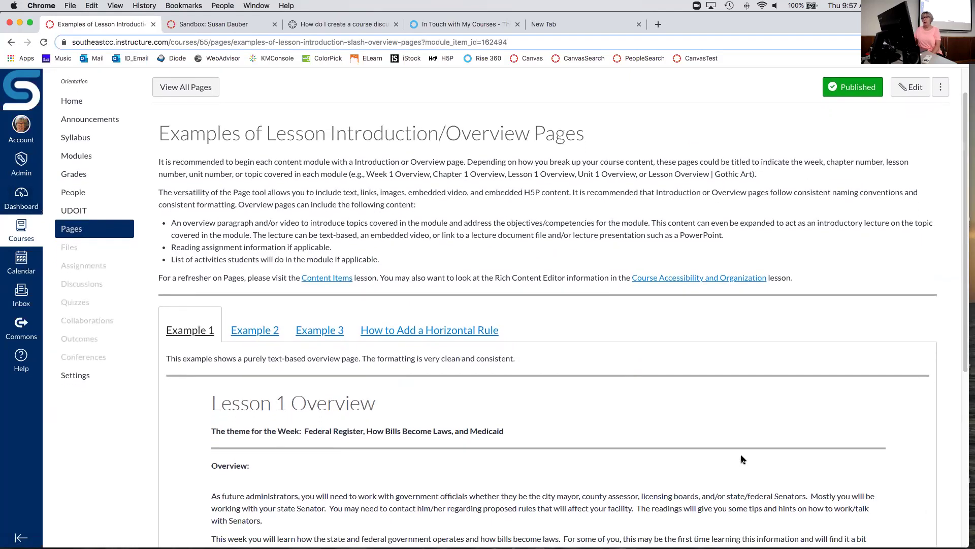
scroll(742, 459, "down", 1)
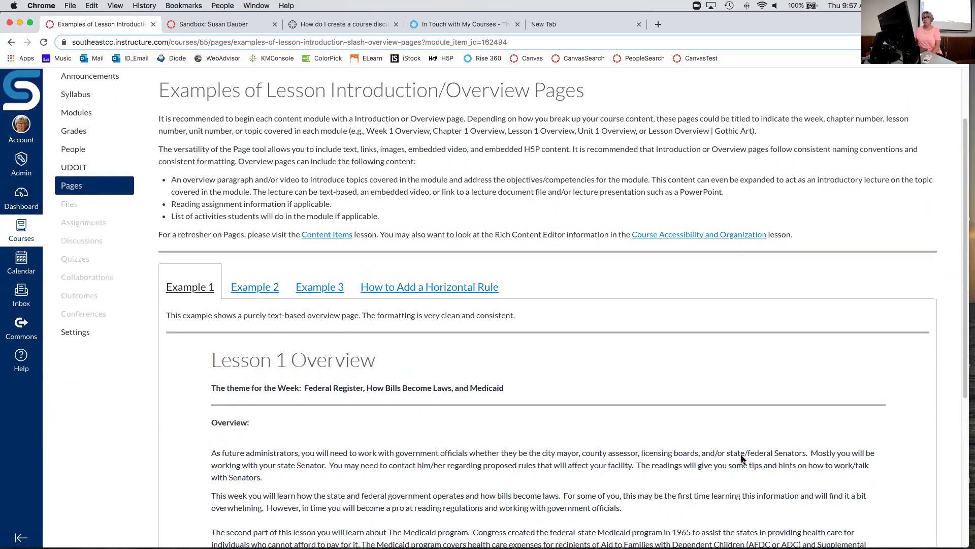
scroll(742, 459, "down", 2)
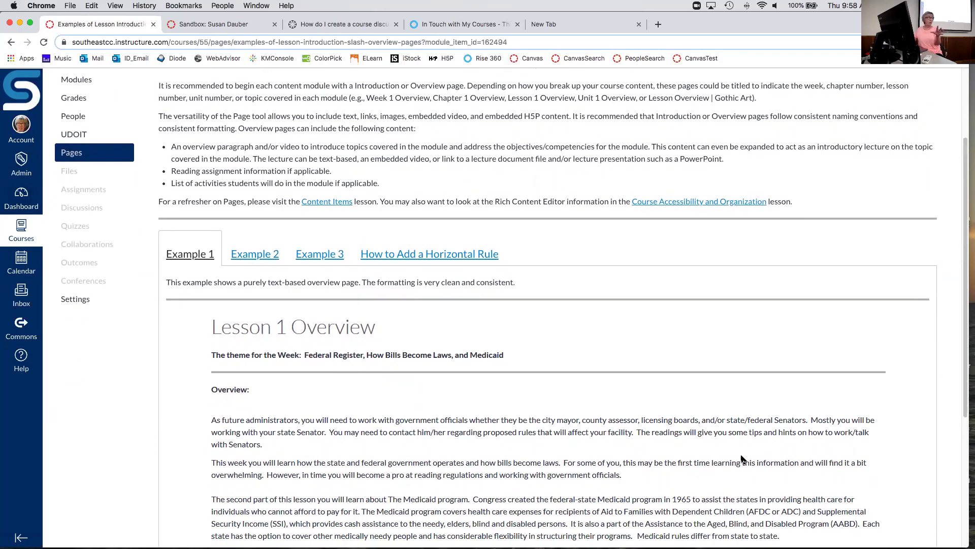
scroll(742, 459, "down", 5)
scroll(743, 459, "down", 5)
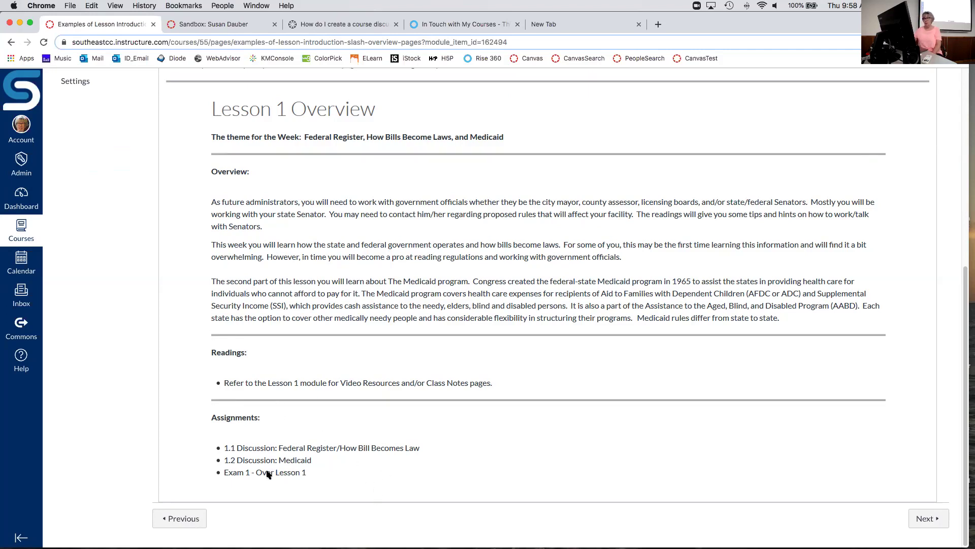
scroll(391, 455, "up", 3)
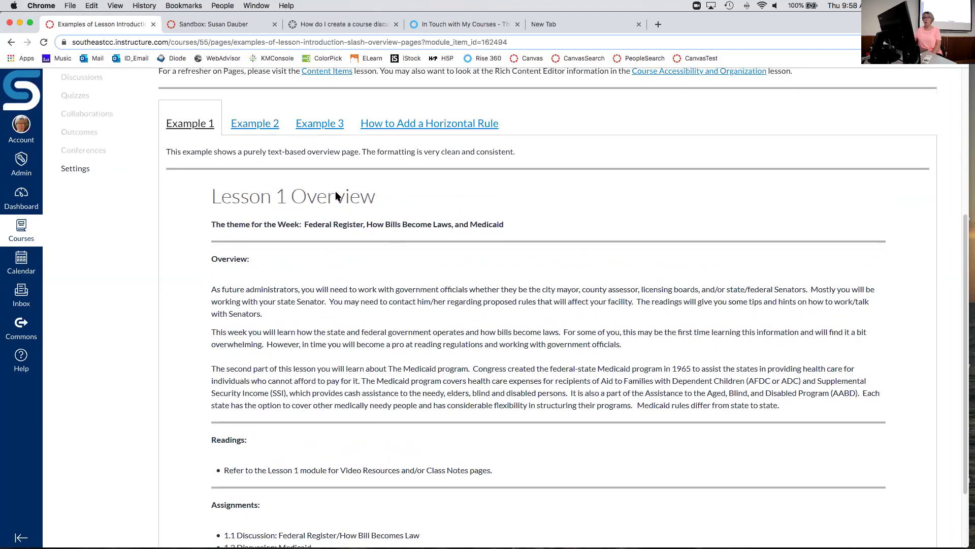
Review Example 2, the Chapter 7 Summary with its image and embedded H5P accordion.
left_click(264, 126)
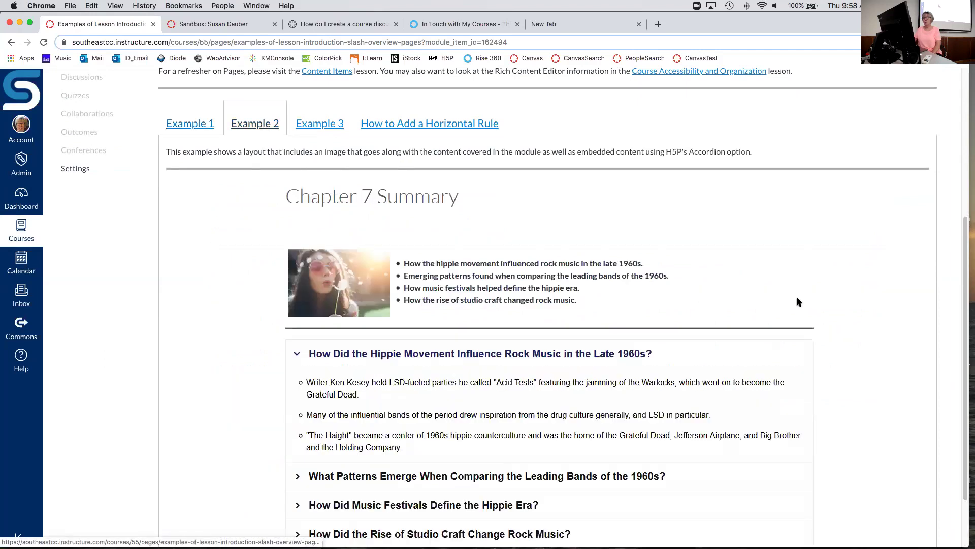
scroll(799, 302, "down", 3)
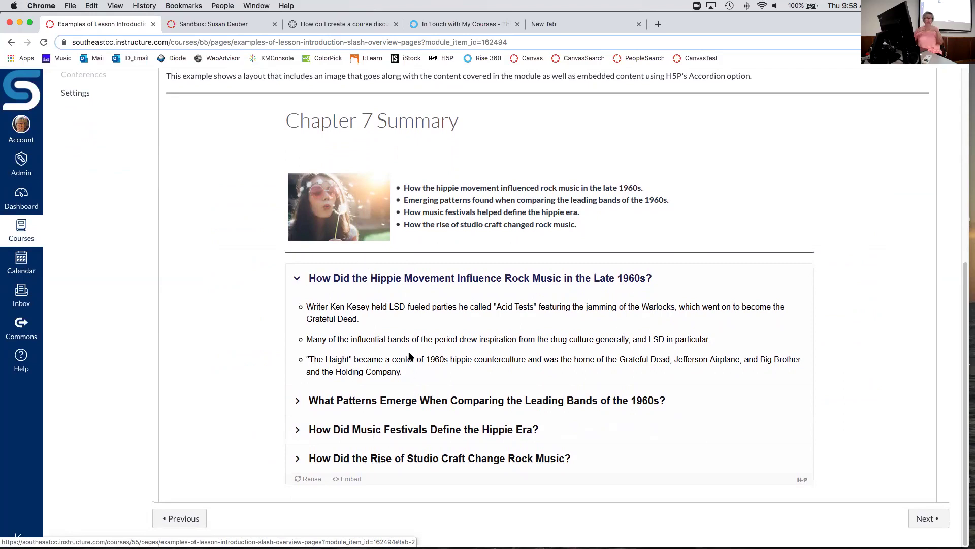
scroll(410, 355, "up", 1)
scroll(410, 356, "up", 2)
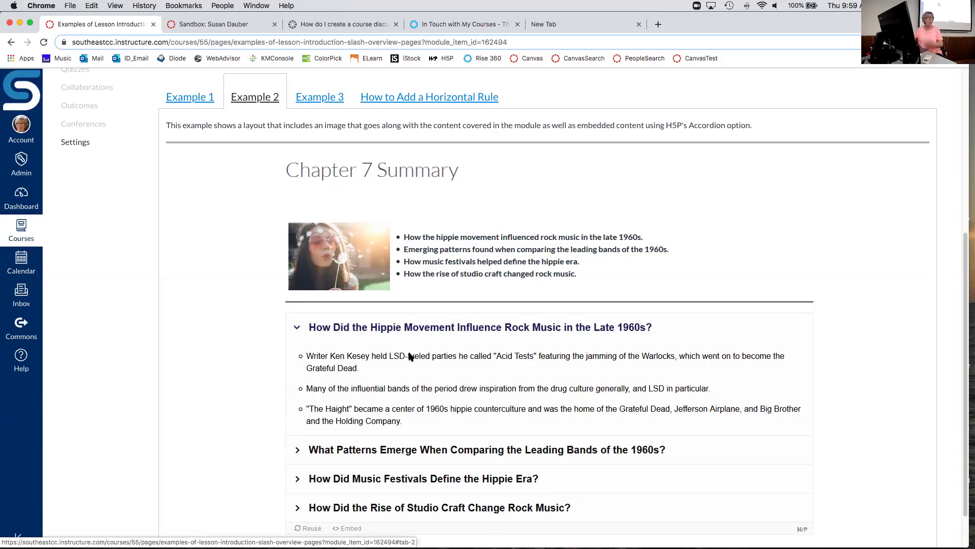
scroll(382, 260, "down", 2)
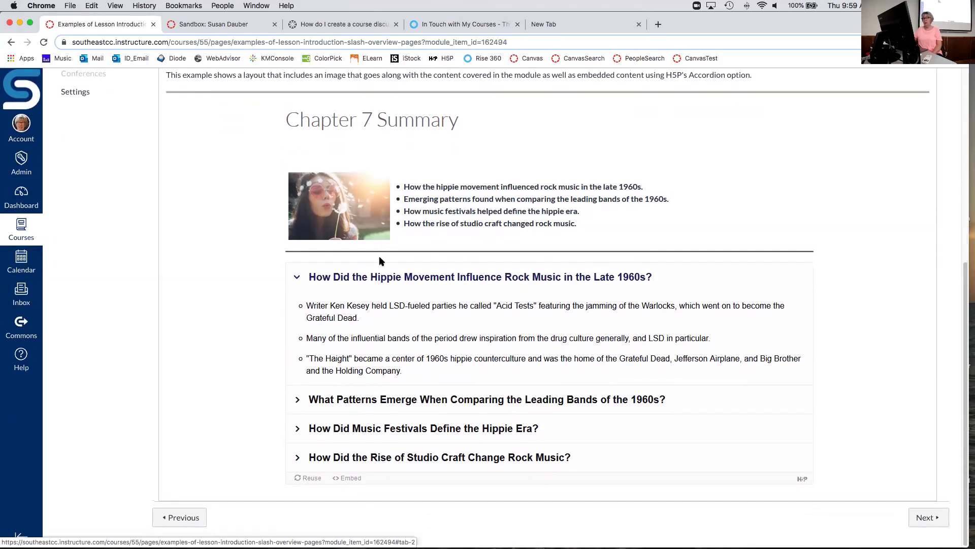
Review Example 3, "Introduction to the Postmodern Age", including its video, competencies, lecture resources and activities.
scroll(328, 169, "up", 5)
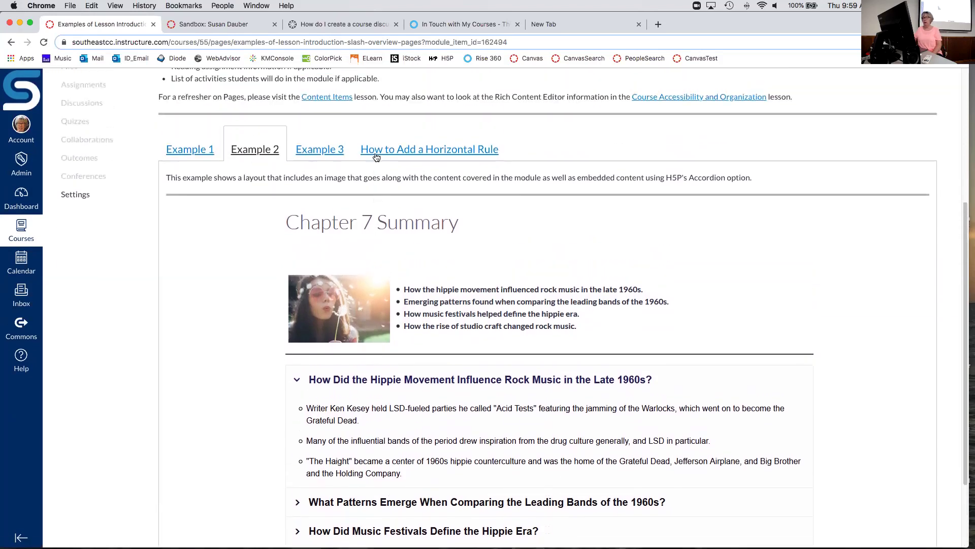
left_click(327, 169)
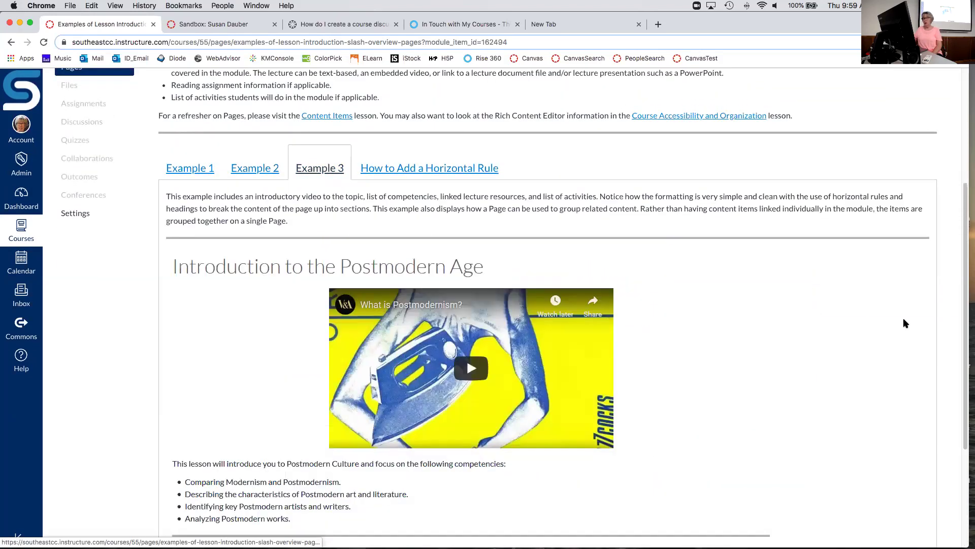
scroll(905, 322, "down", 2)
scroll(905, 322, "down", 4)
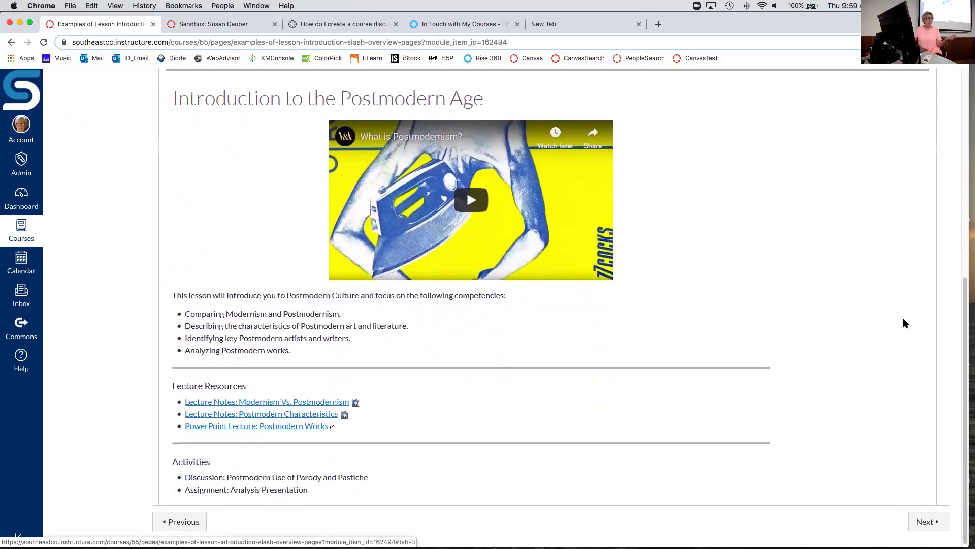
scroll(905, 323, "down", 1)
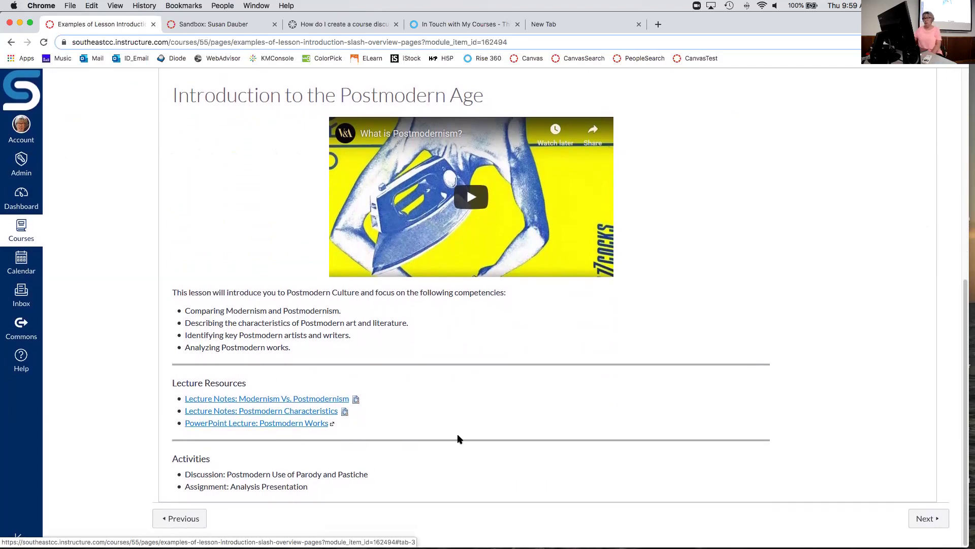
scroll(559, 414, "up", 5)
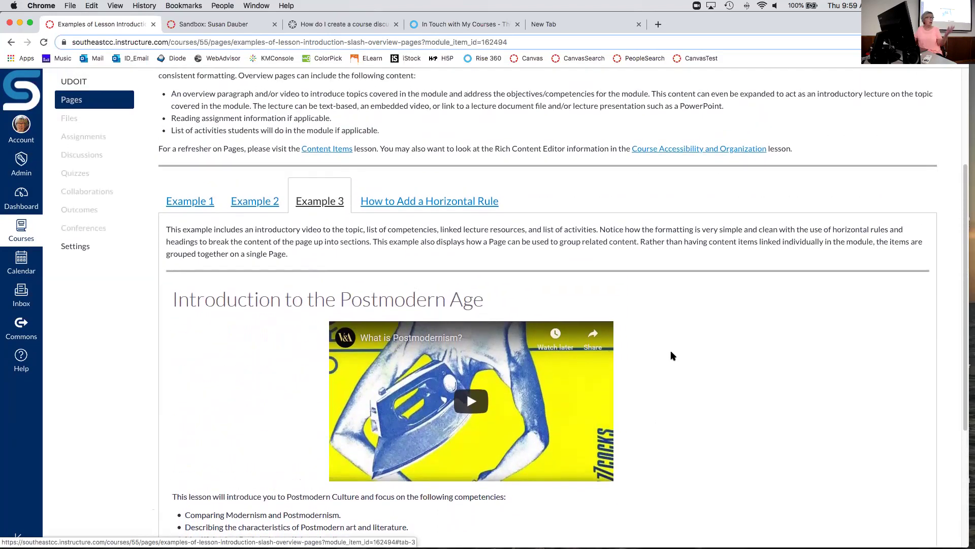
scroll(670, 349, "down", 1)
scroll(671, 352, "down", 1)
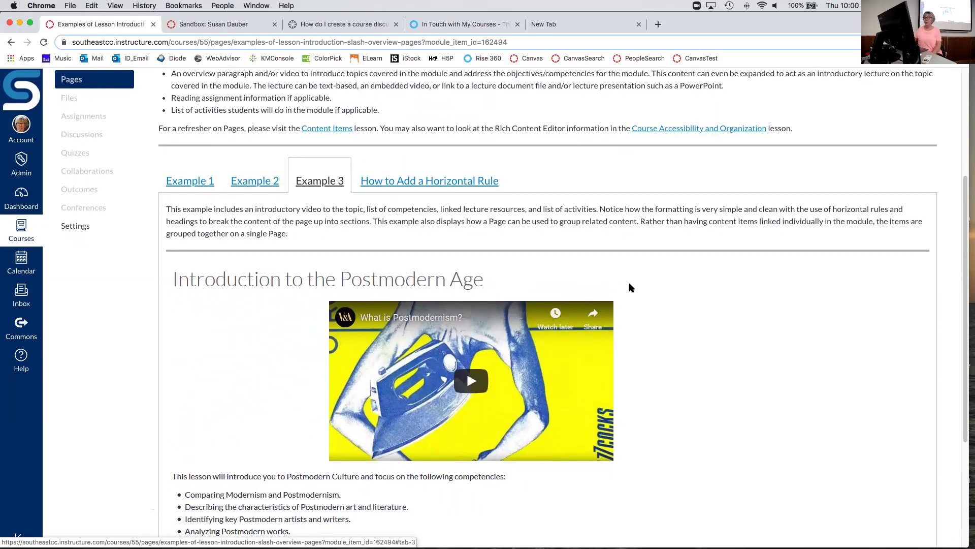
scroll(781, 345, "down", 4)
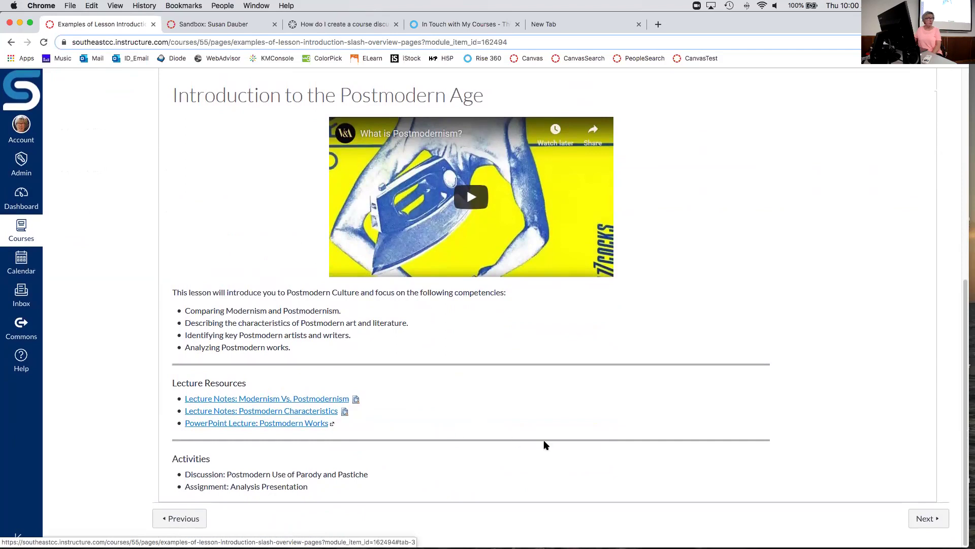
Examine the "How to Add a Horizontal Rule" tips and HTML code instructions on the lesson overview examples page.
scroll(545, 445, "up", 5)
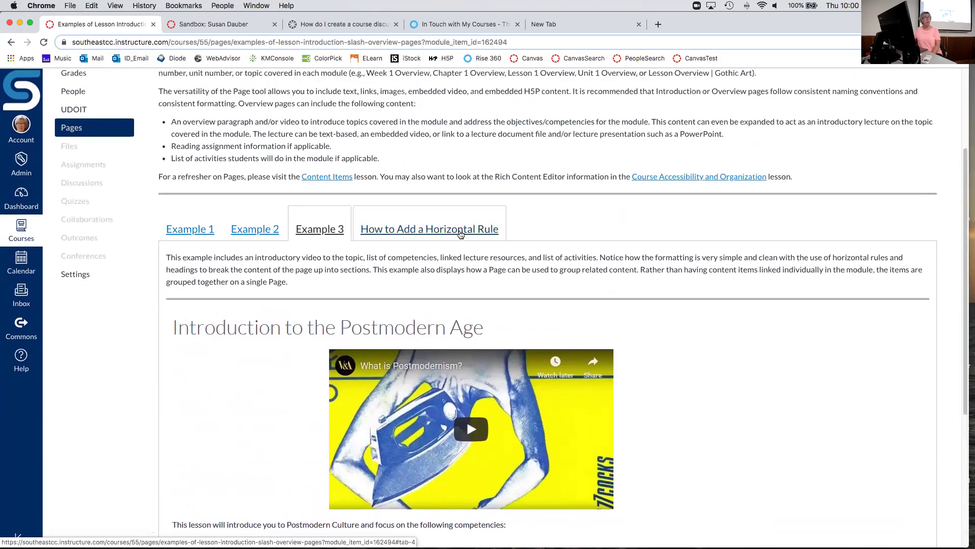
left_click(461, 231)
scroll(692, 299, "down", 1)
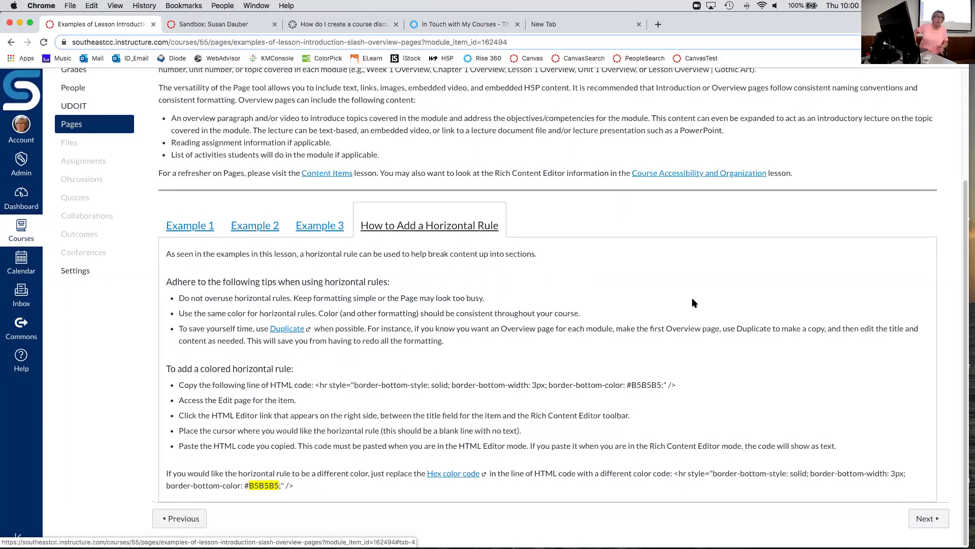
scroll(693, 303, "up", 3)
scroll(692, 302, "up", 4)
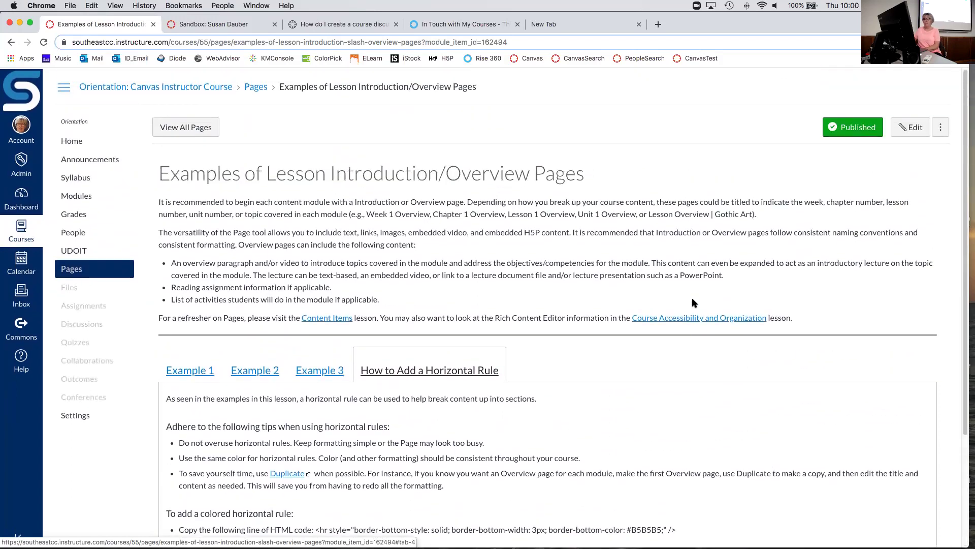
Continue past the Student Progress page to the Orientation course's modules and review the "Viewing Masterpieces: Get Inspired by Masterpiece Courses" module.
scroll(699, 305, "down", 7)
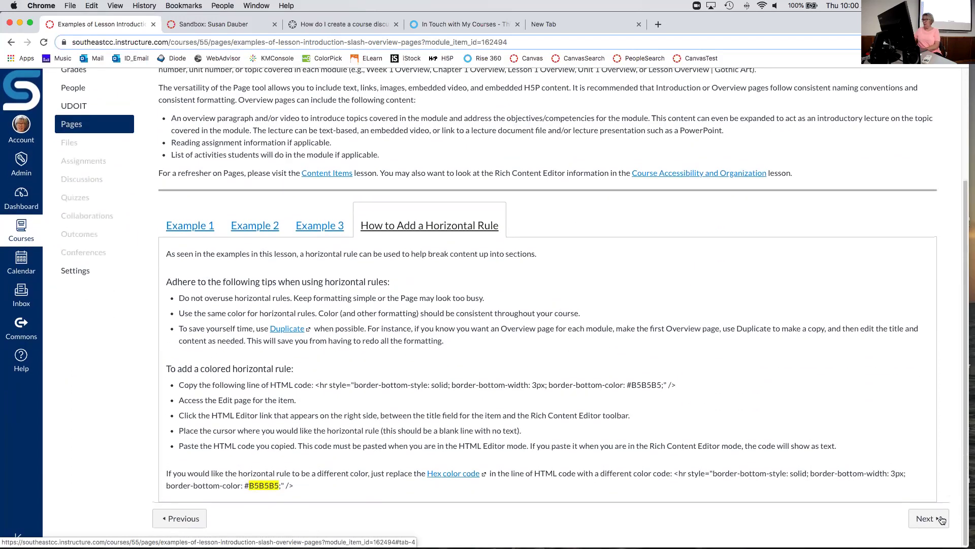
left_click(928, 518)
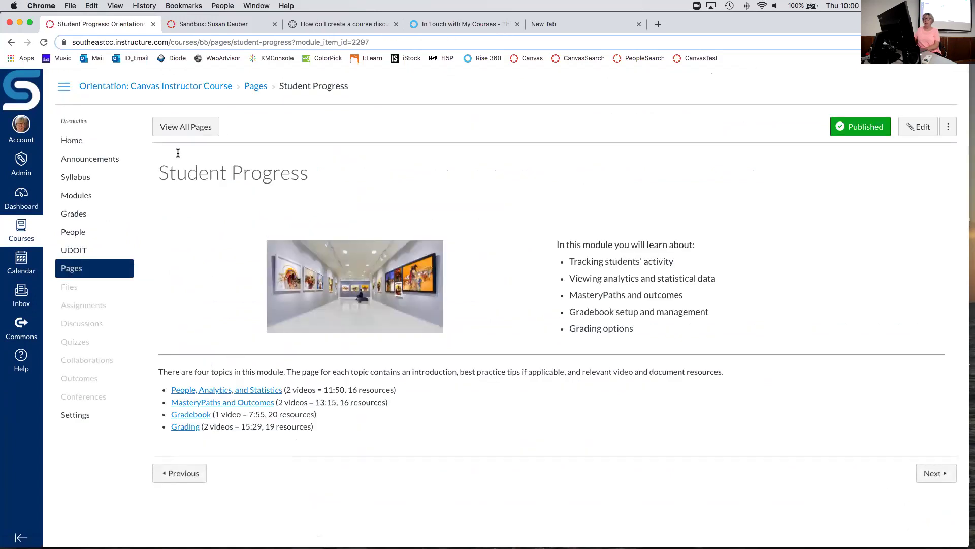
left_click(65, 197)
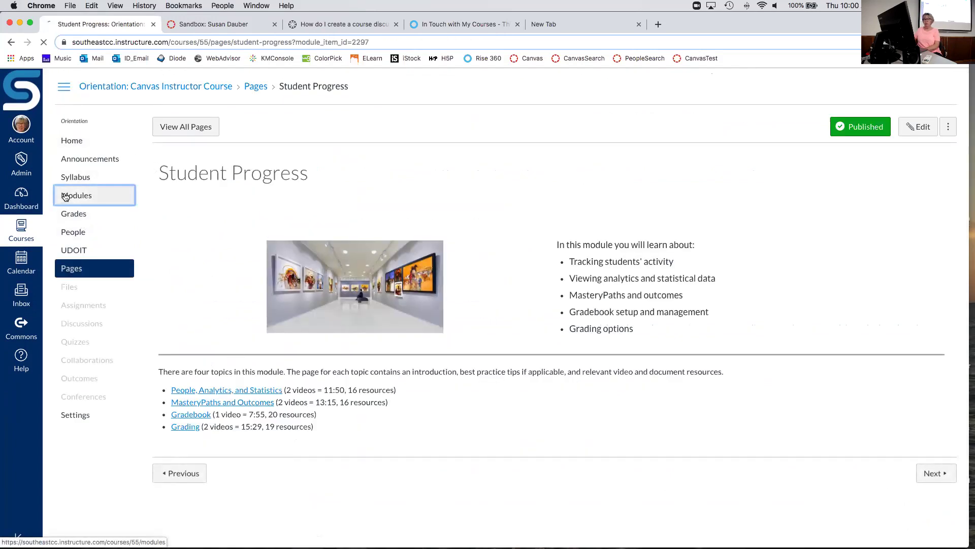
scroll(549, 252, "down", 2)
scroll(549, 254, "down", 12)
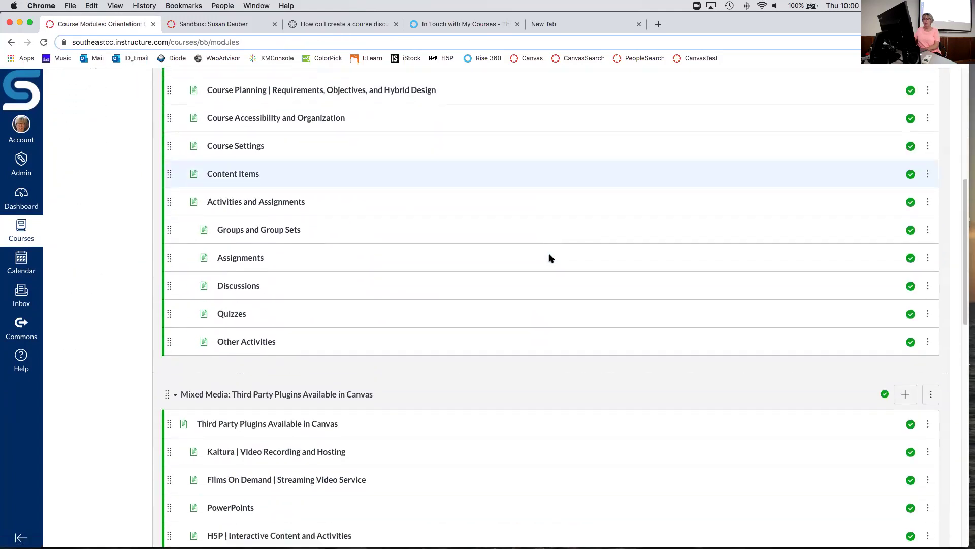
scroll(549, 258, "down", 3)
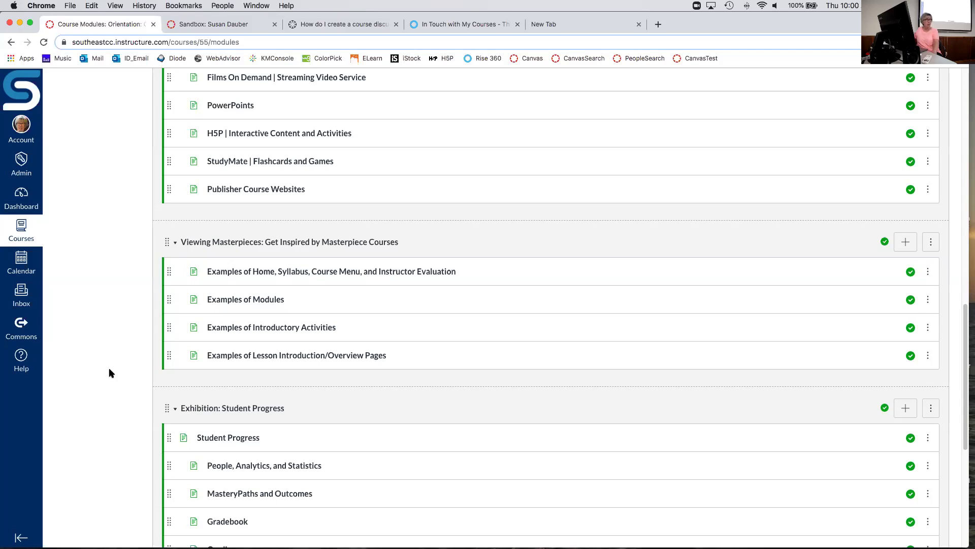
scroll(108, 372, "up", 3)
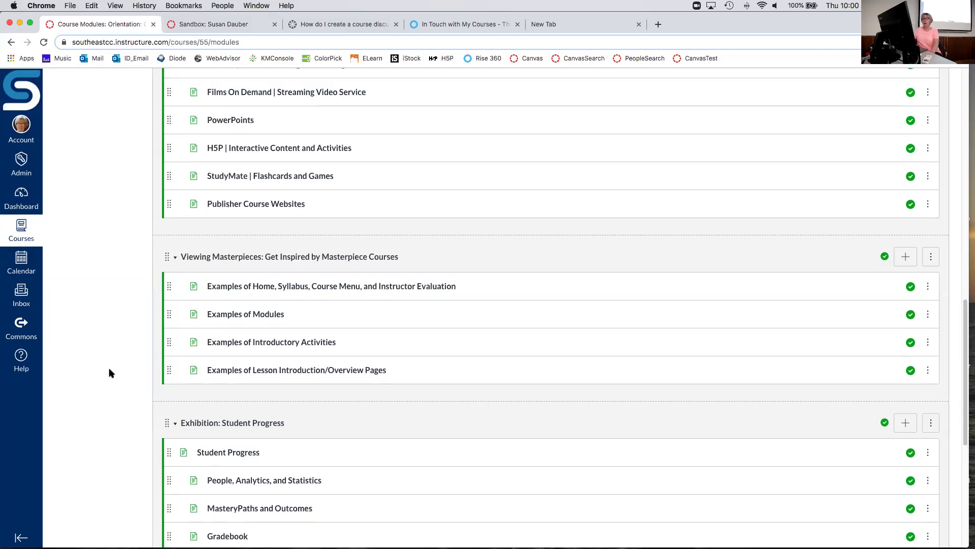
scroll(109, 373, "up", 1)
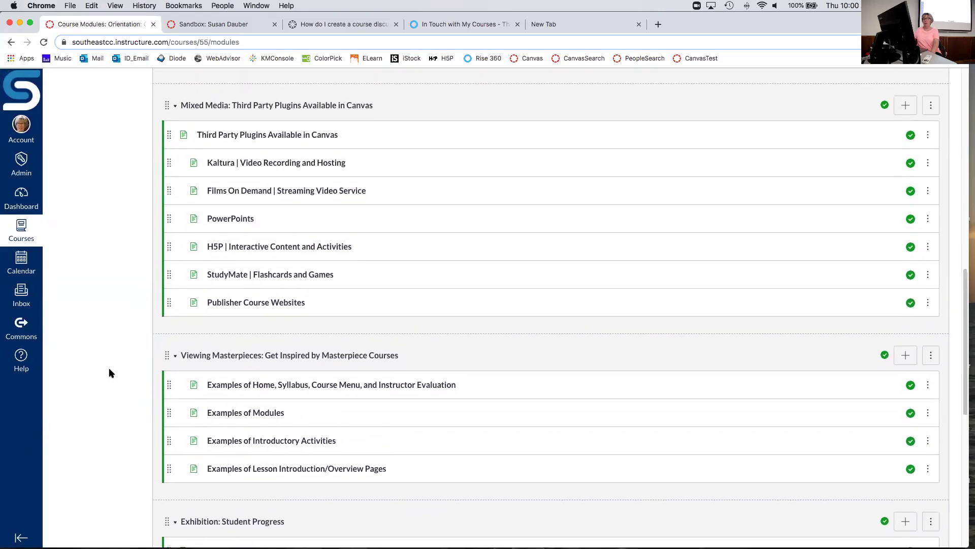
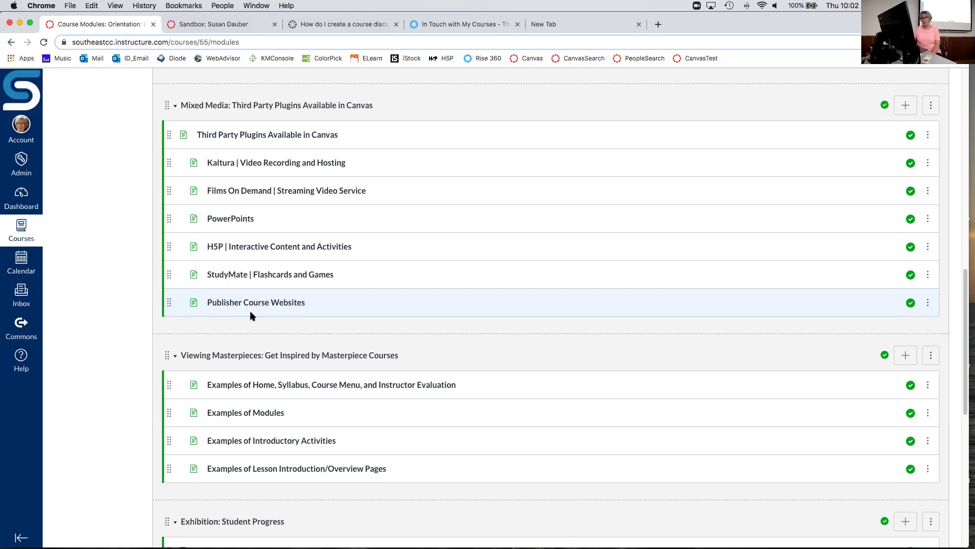
In the In Touch with My Courses guide's August In-Service Information, open the Finishing Touches Handout for the August 15 Content Organization & Finishing Touches session.
scroll(253, 316, "down", 1)
scroll(251, 312, "up", 2)
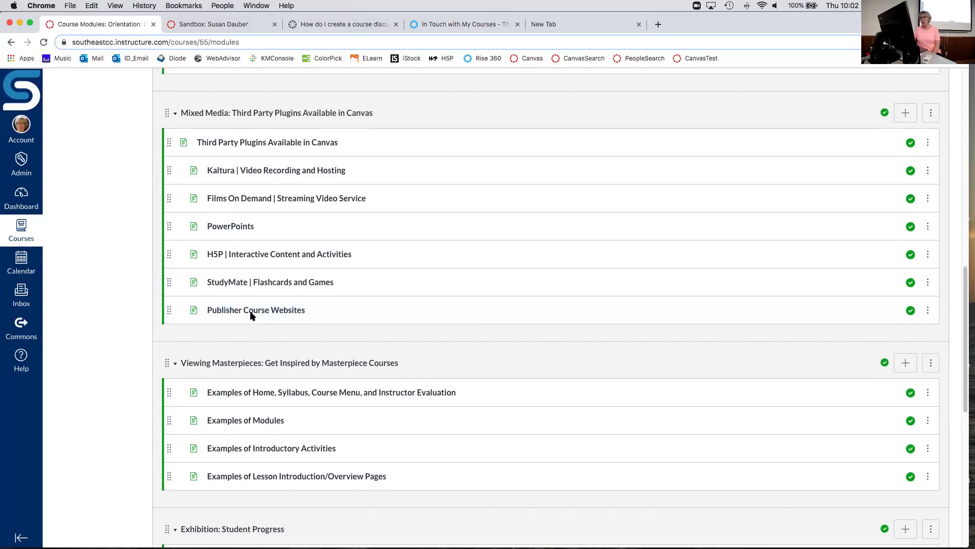
left_click(460, 24)
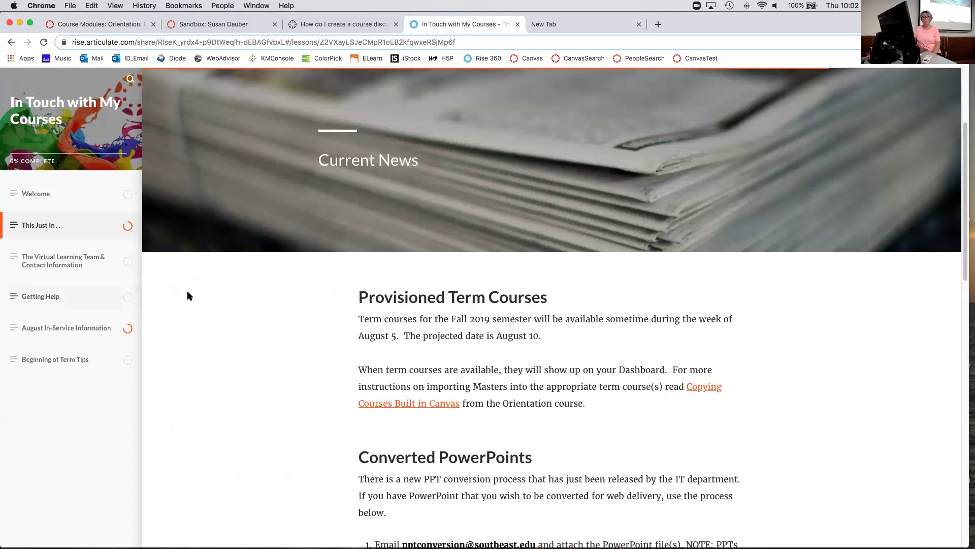
left_click(81, 330)
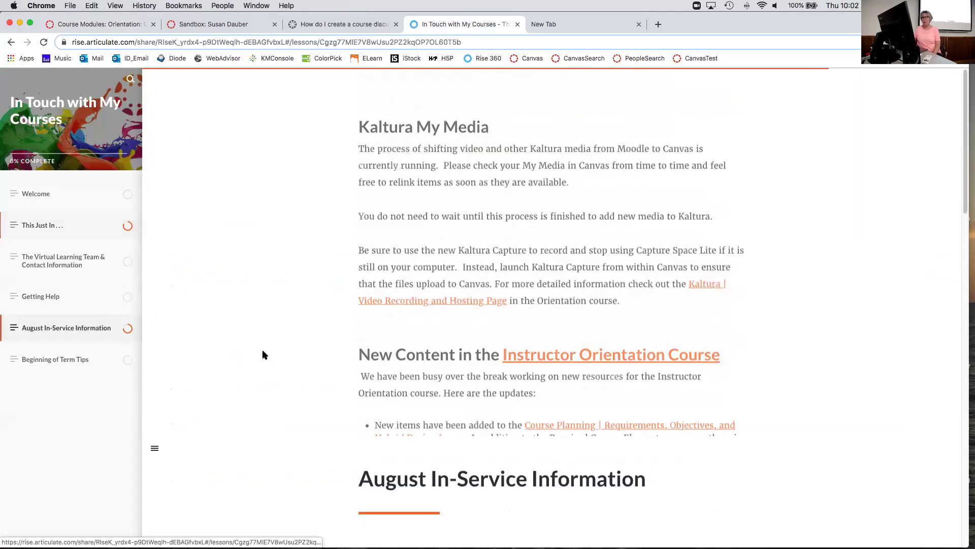
scroll(261, 356, "down", 10)
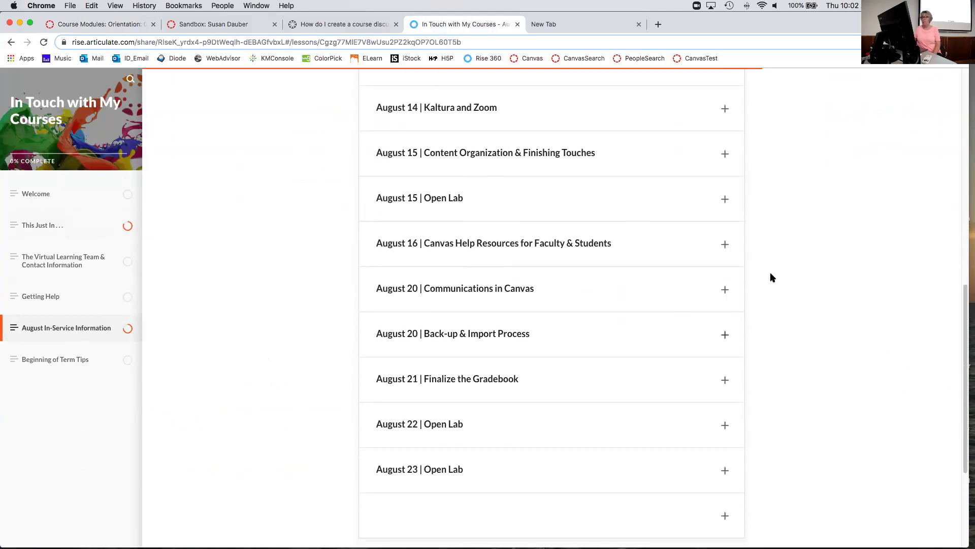
left_click(725, 155)
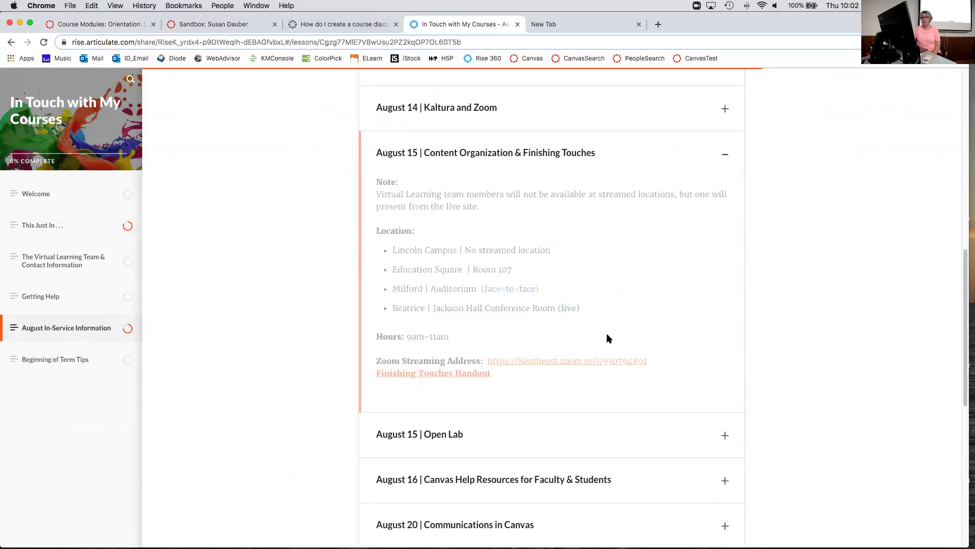
left_click(441, 374)
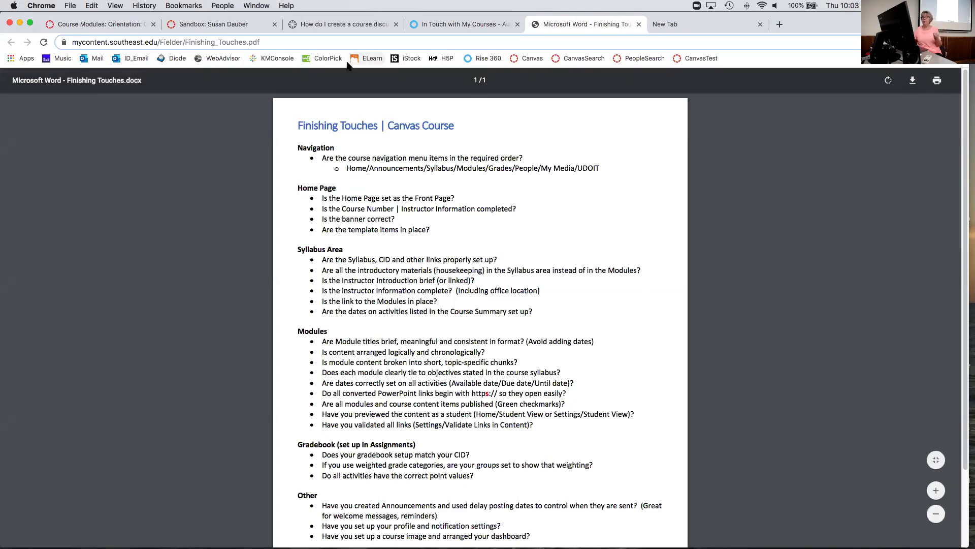
Close the Canvas discussion guide and open the modules of the Orientation: Canvas Instructor Course from the Dashboard.
left_click(396, 24)
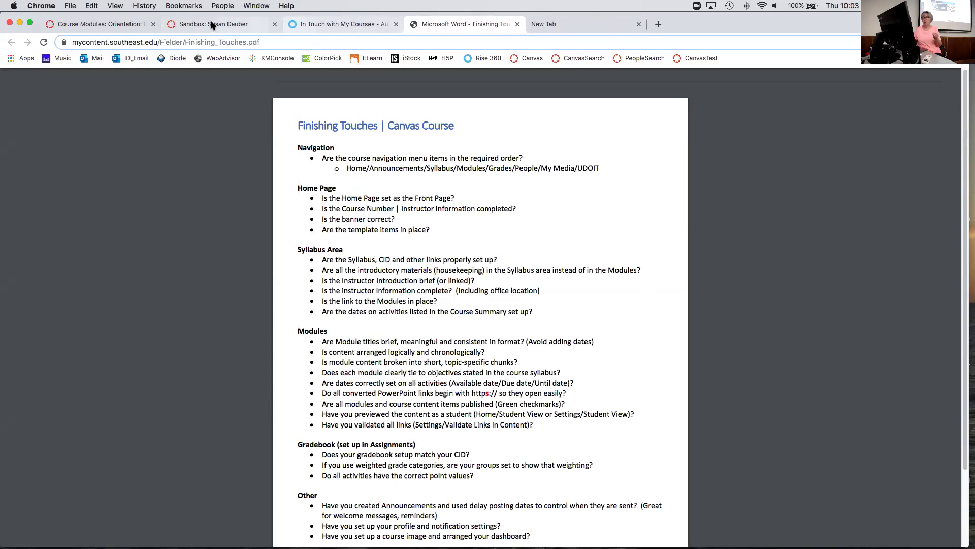
left_click(213, 26)
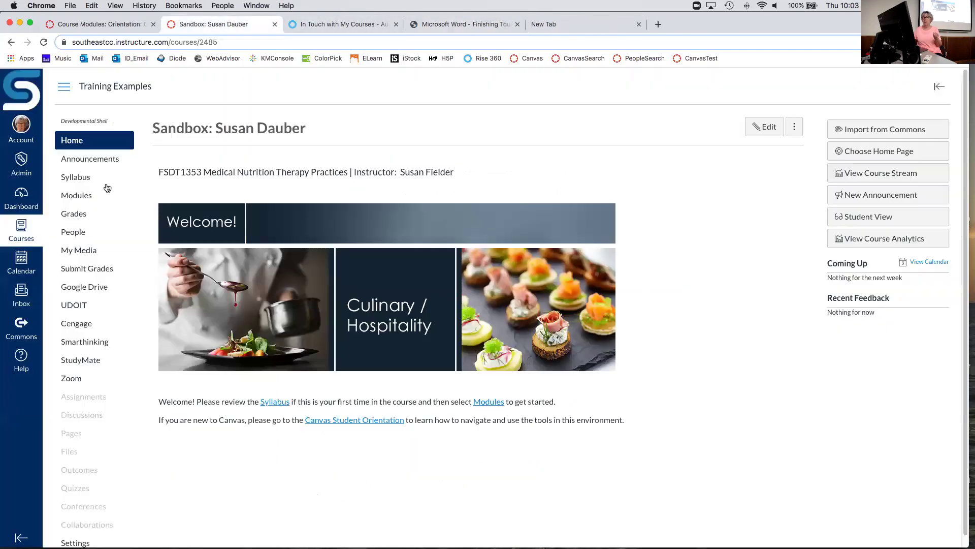
left_click(20, 197)
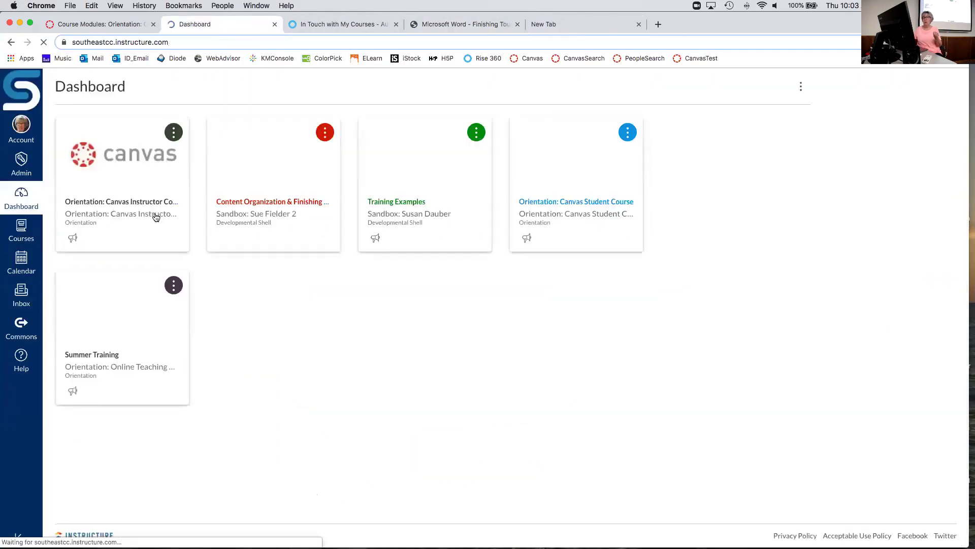
left_click(116, 203)
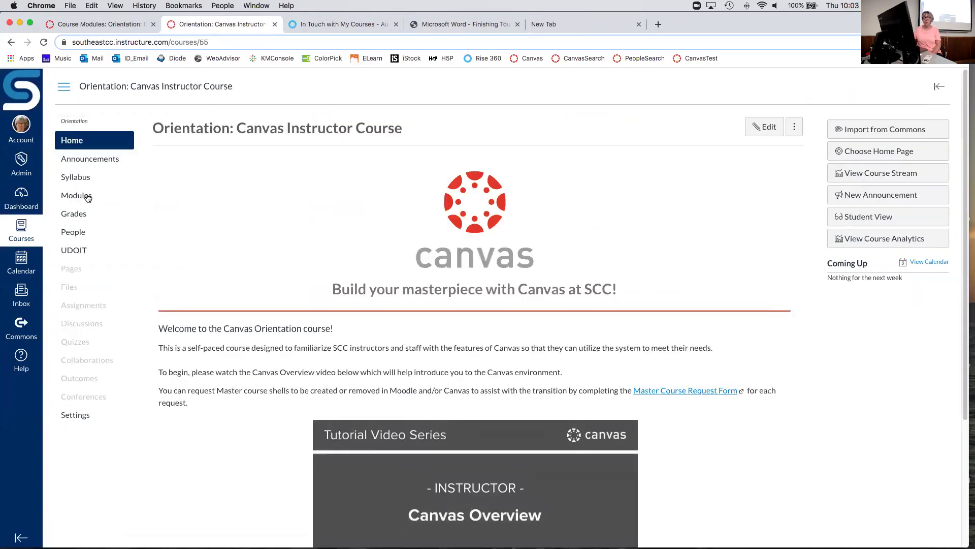
left_click(90, 197)
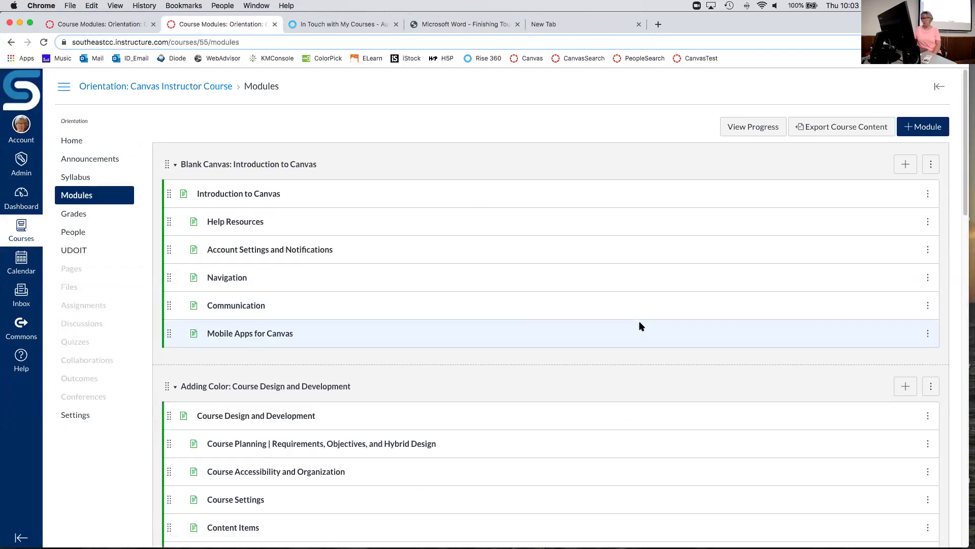
Open the "Course Planning | Requirements, Objectives, and Hybrid Design" page from the Adding Color module and go to its Canvas course requirements.
scroll(639, 321, "down", 5)
scroll(206, 276, "down", 2)
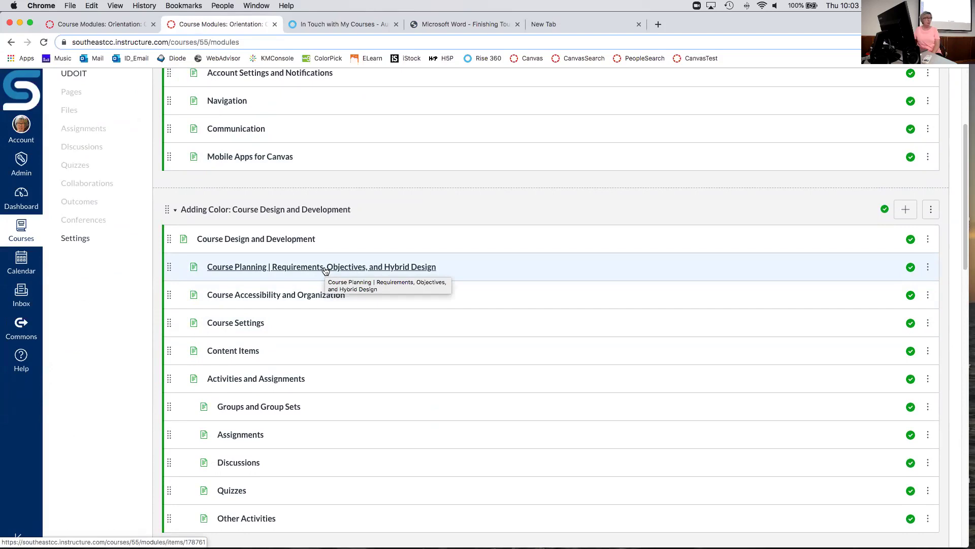
left_click(325, 268)
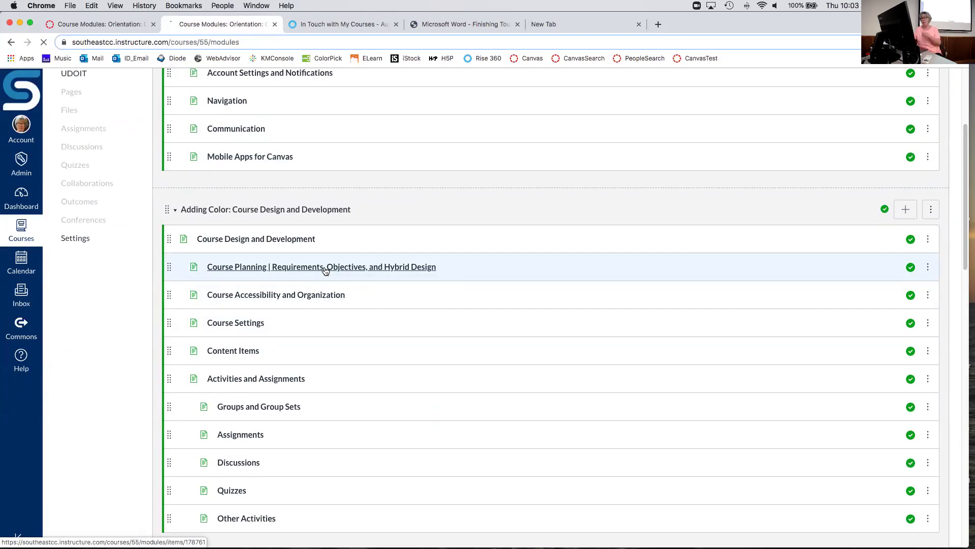
scroll(325, 270, "down", 3)
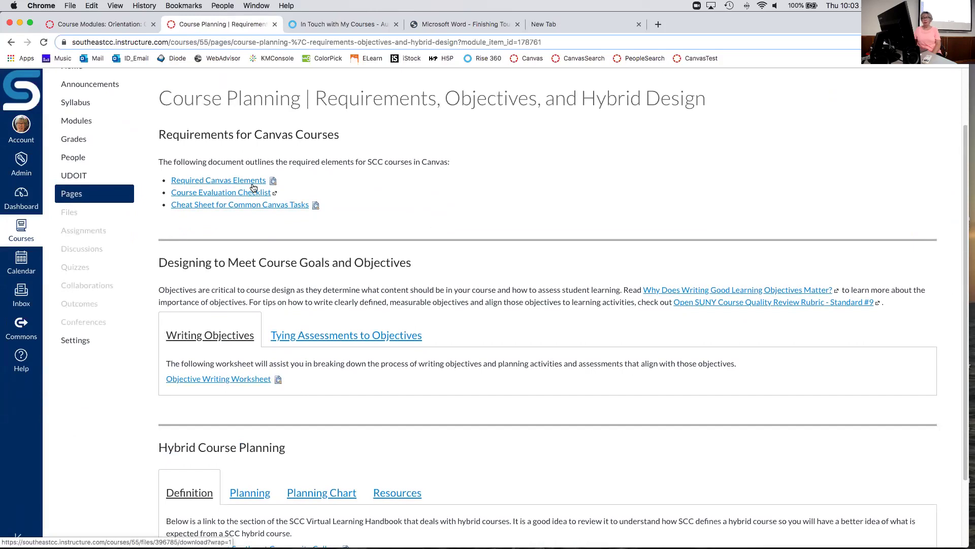
Preview the Required Canvas Elements document within the page and review its required and optional elements across both pages.
left_click(274, 180)
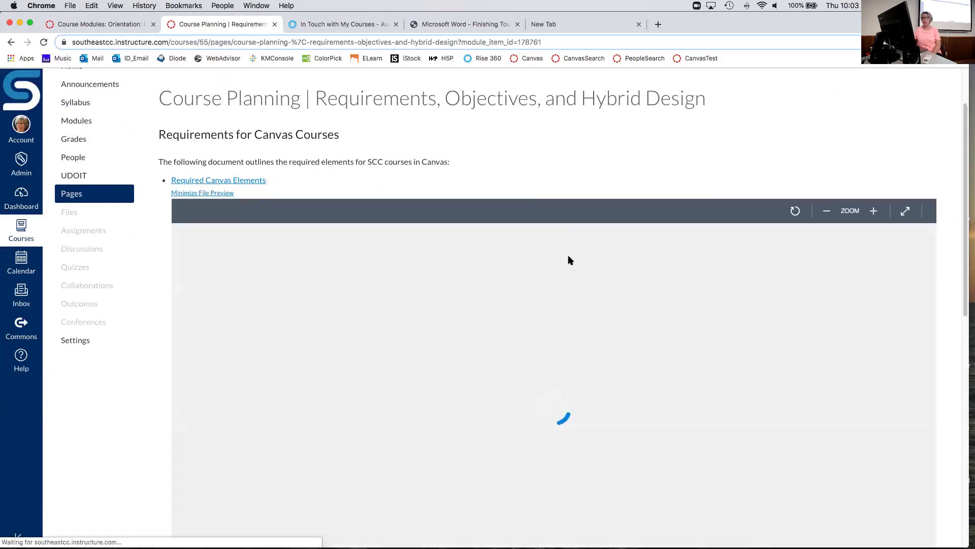
scroll(568, 260, "down", 10)
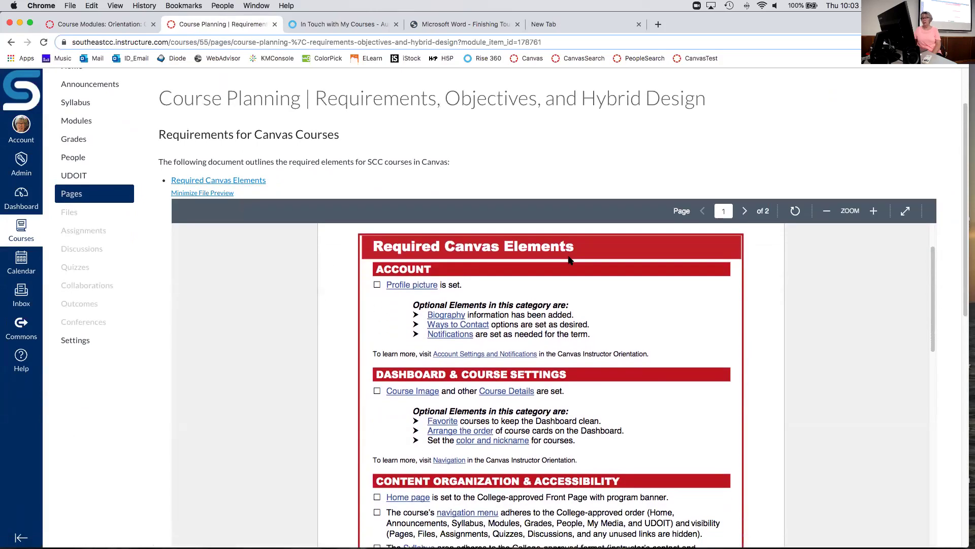
scroll(568, 257, "down", 10)
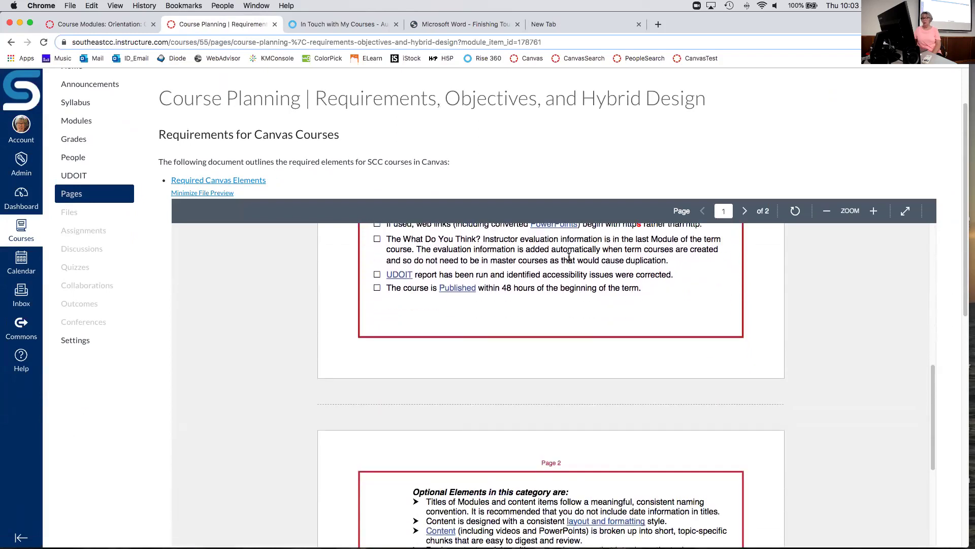
scroll(569, 258, "up", 3)
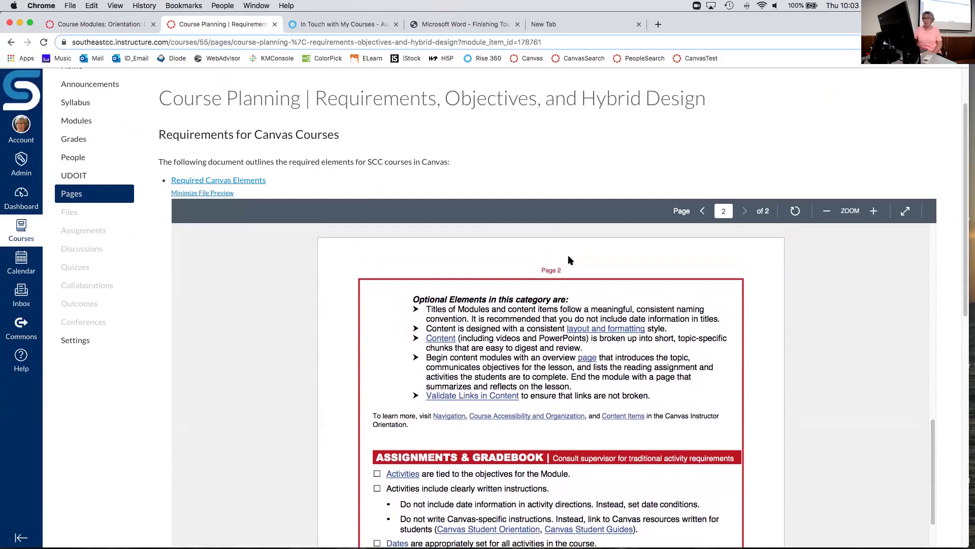
Return to the document's Account section, view the linked guide on adding a profile picture, and close the guide.
scroll(568, 256, "up", 10)
scroll(569, 259, "up", 10)
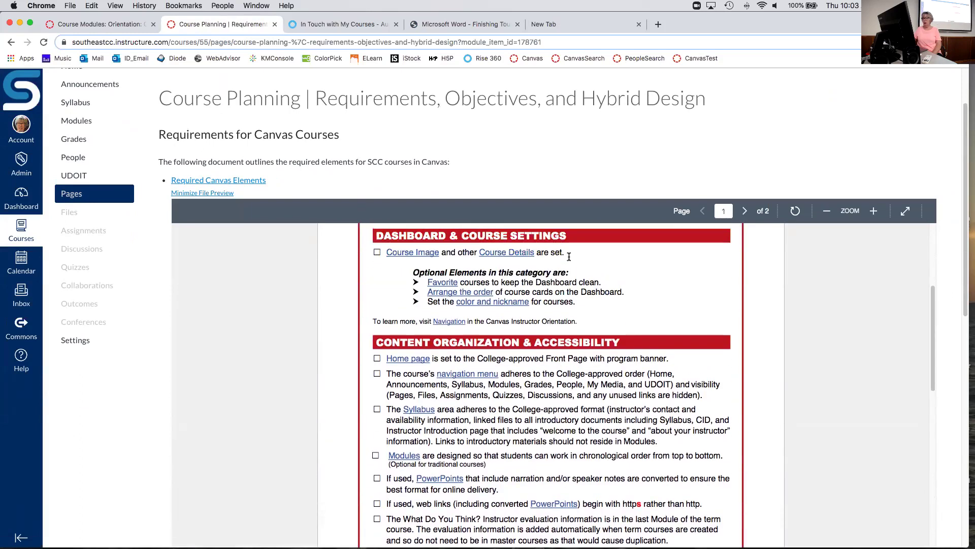
scroll(568, 256, "up", 1)
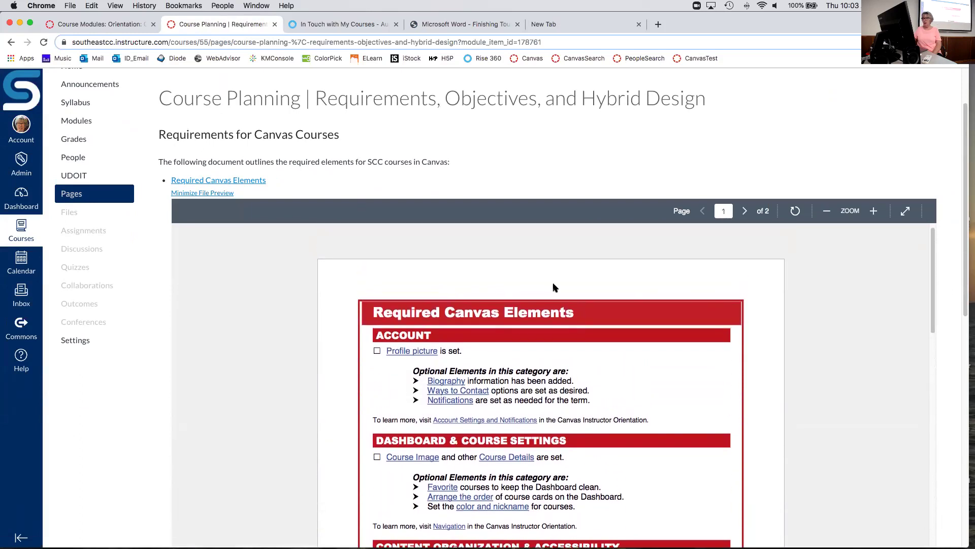
left_click(412, 351)
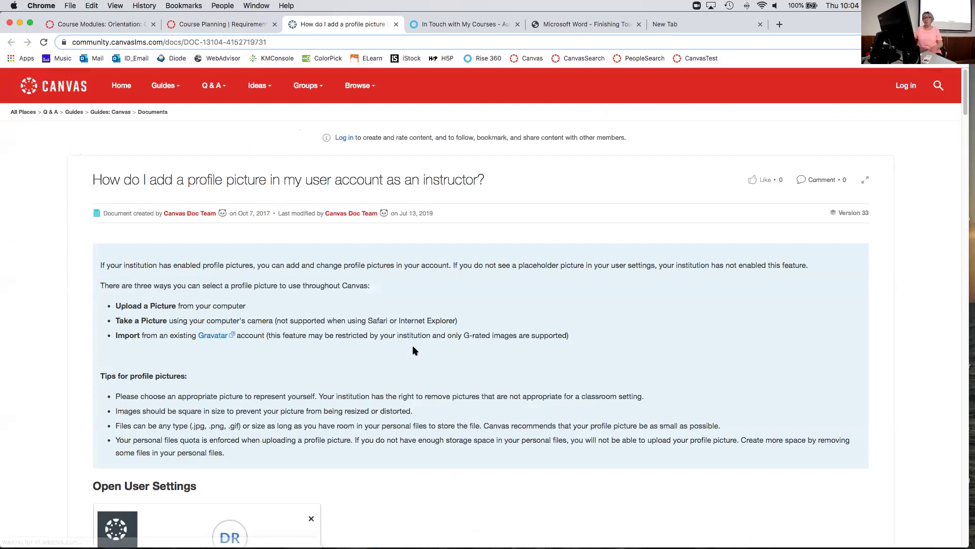
left_click(397, 24)
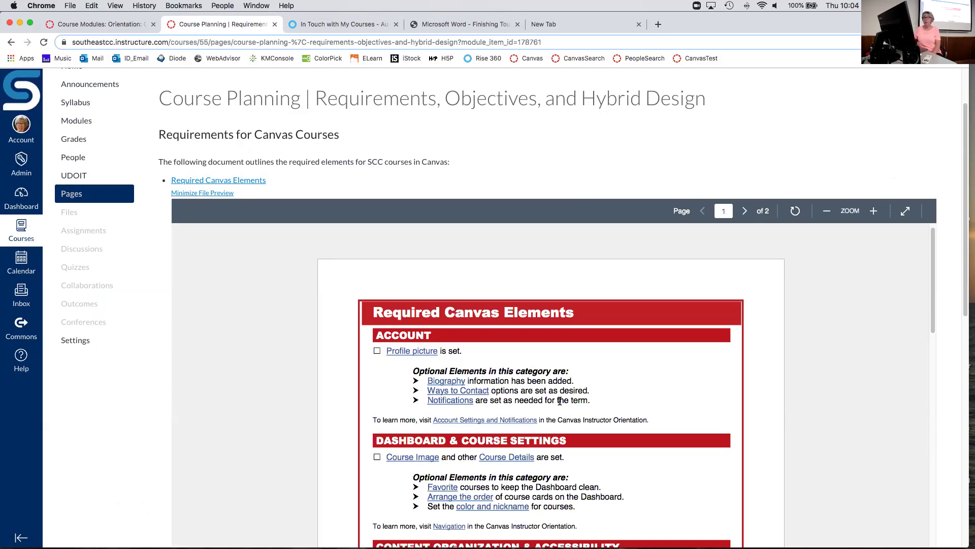
Collapse the Required Canvas Elements preview and open the Course Evaluation Checklist linked on the course planning page.
scroll(559, 400, "down", 1)
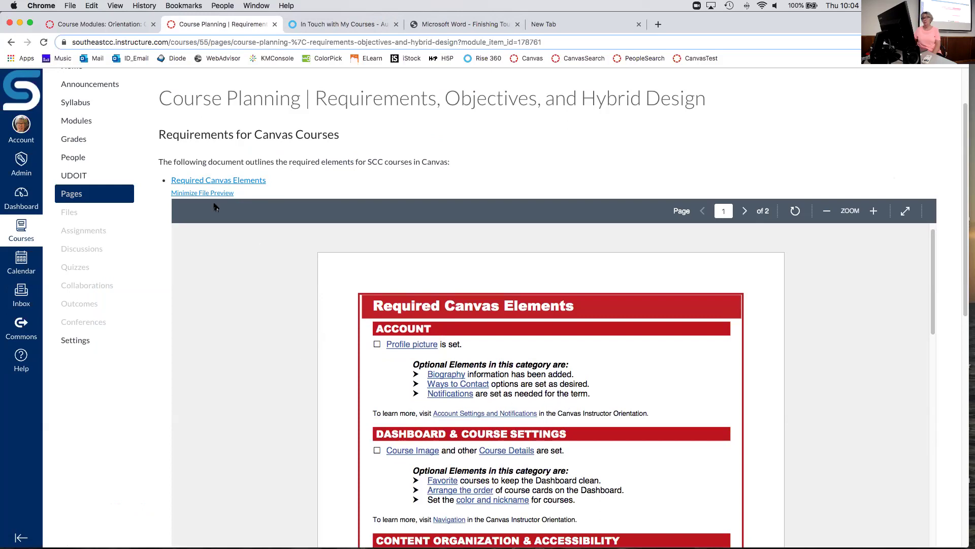
left_click(202, 193)
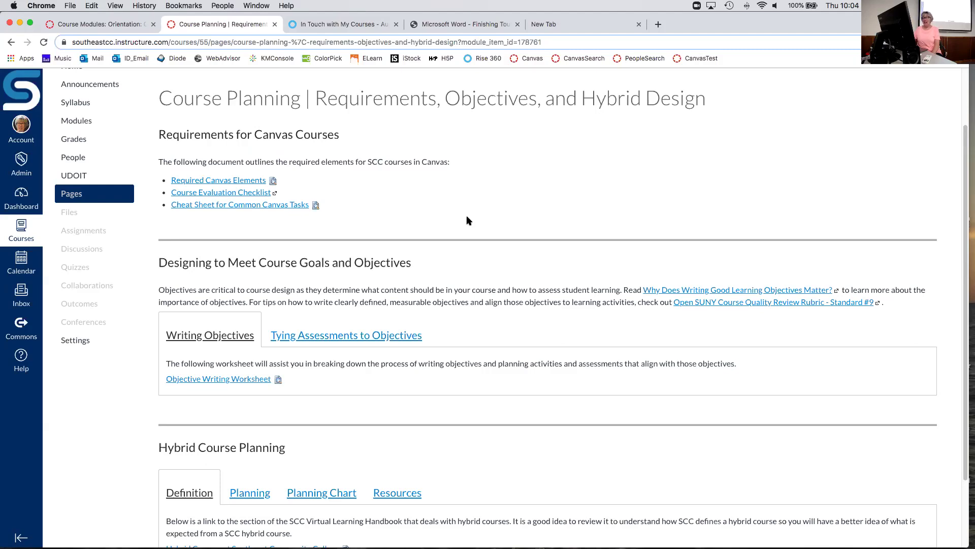
left_click(228, 195)
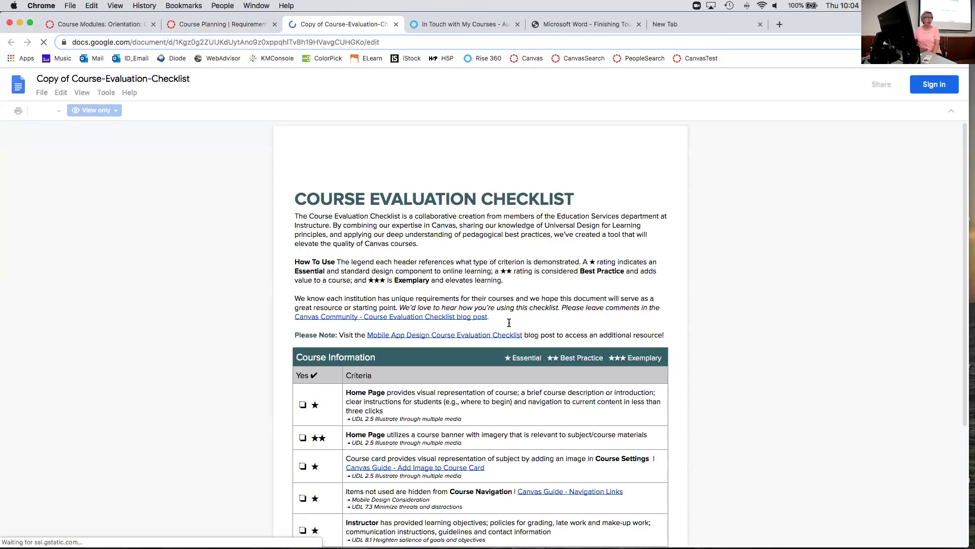
Review the Course Information, Course Content and Assessment of Student Learning criteria in the Course Evaluation Checklist, and close the document.
scroll(509, 323, "down", 5)
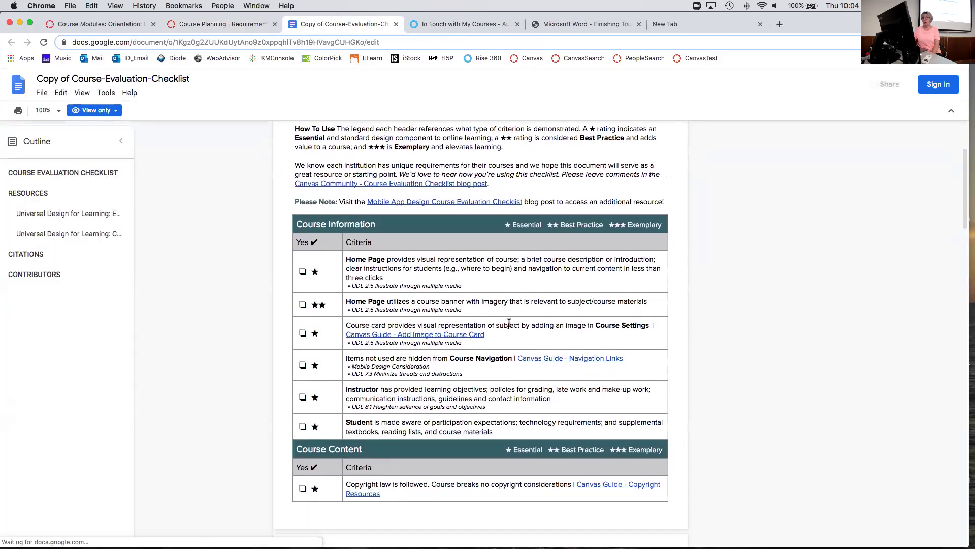
scroll(509, 323, "down", 7)
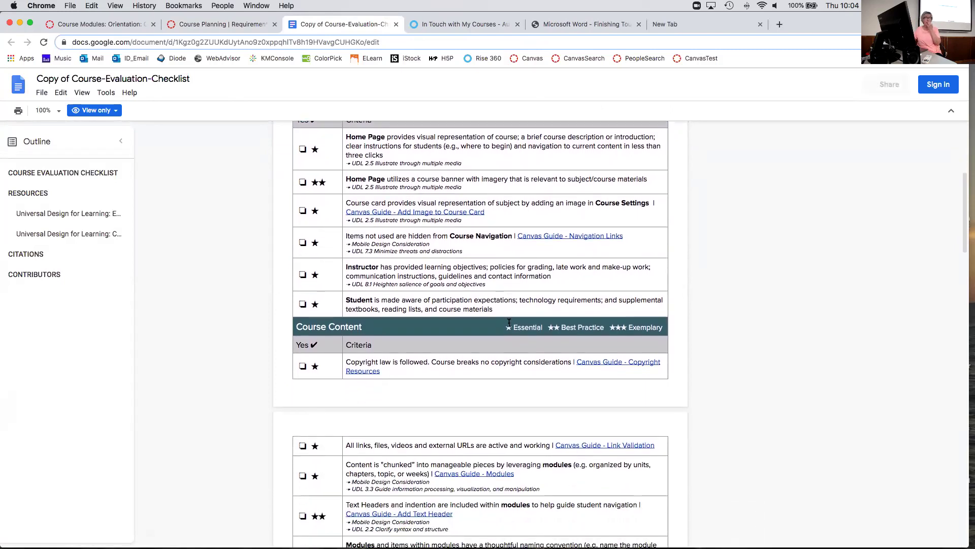
scroll(508, 323, "down", 8)
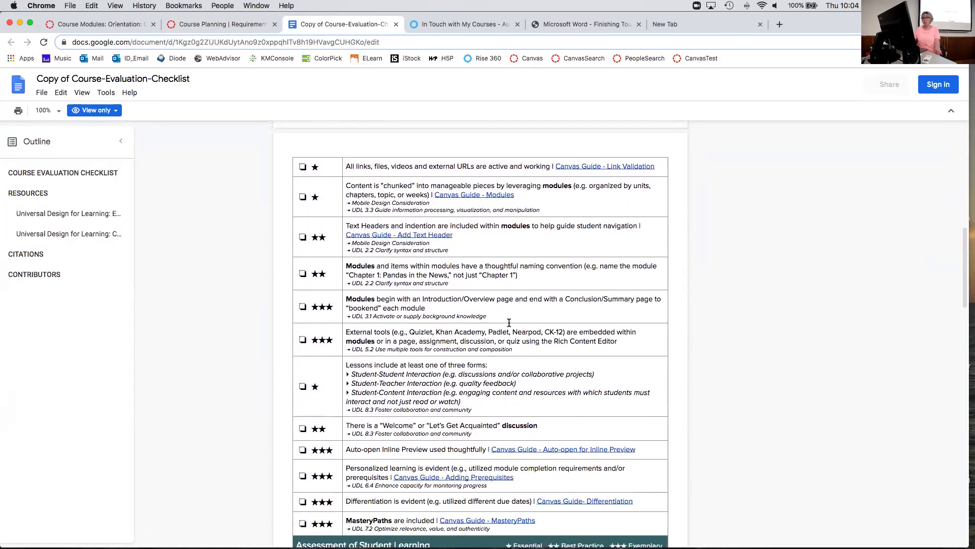
scroll(509, 322, "up", 2)
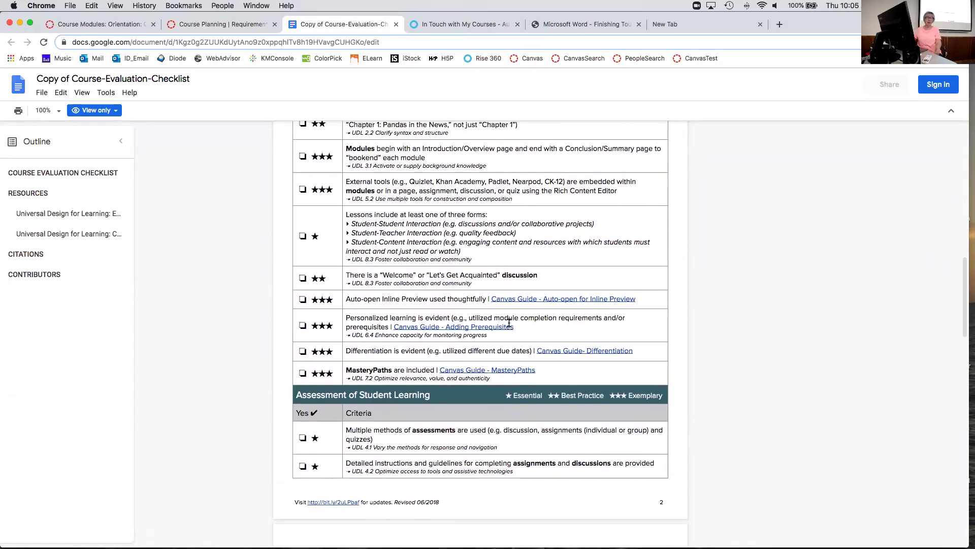
scroll(509, 323, "up", 6)
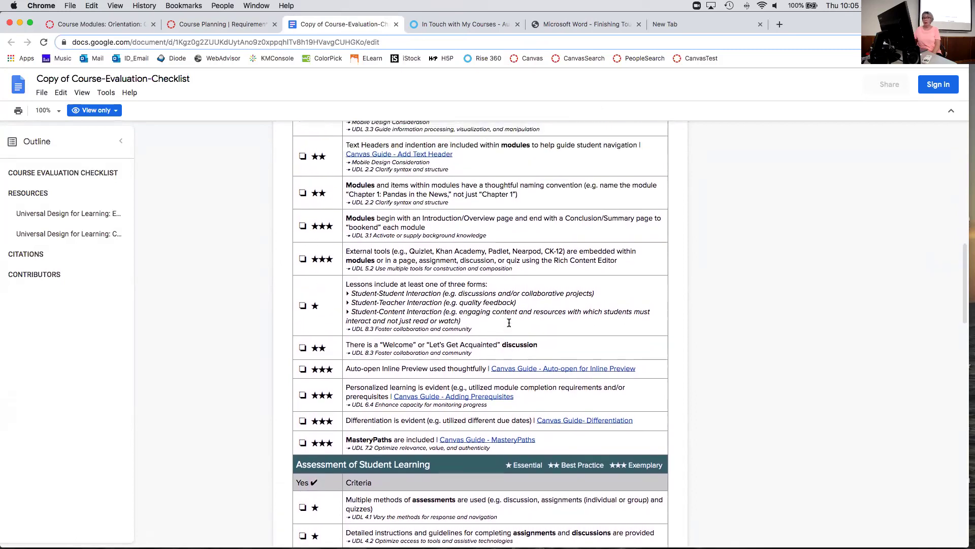
scroll(509, 323, "up", 2)
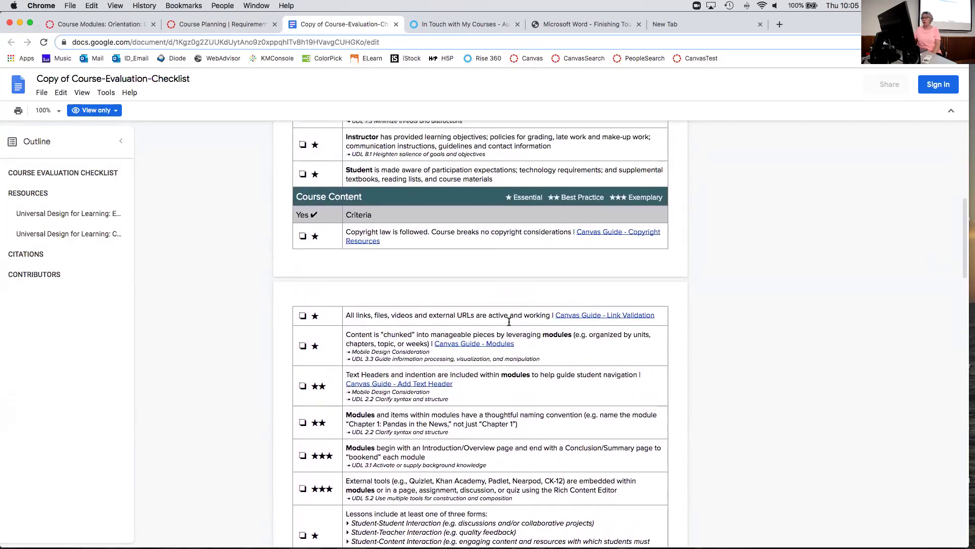
scroll(606, 235, "up", 8)
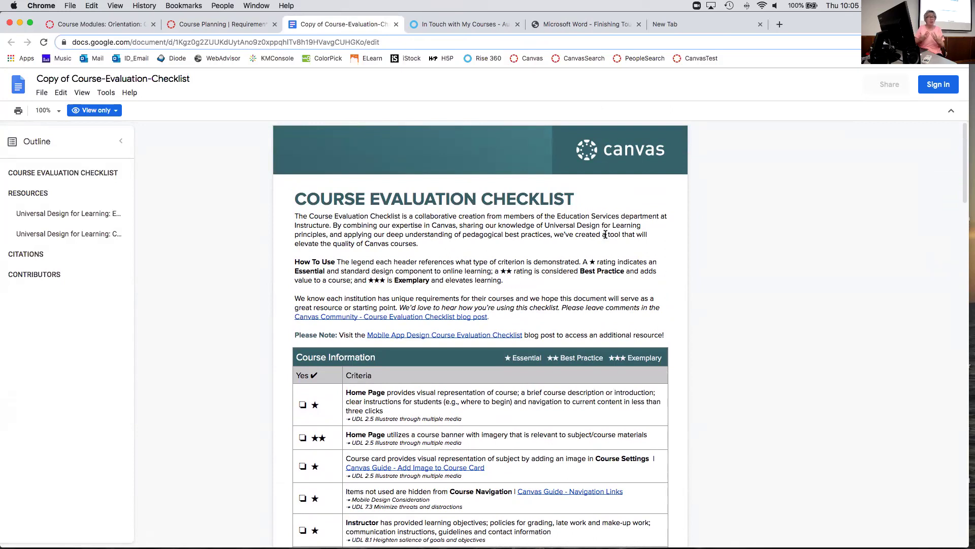
left_click(397, 26)
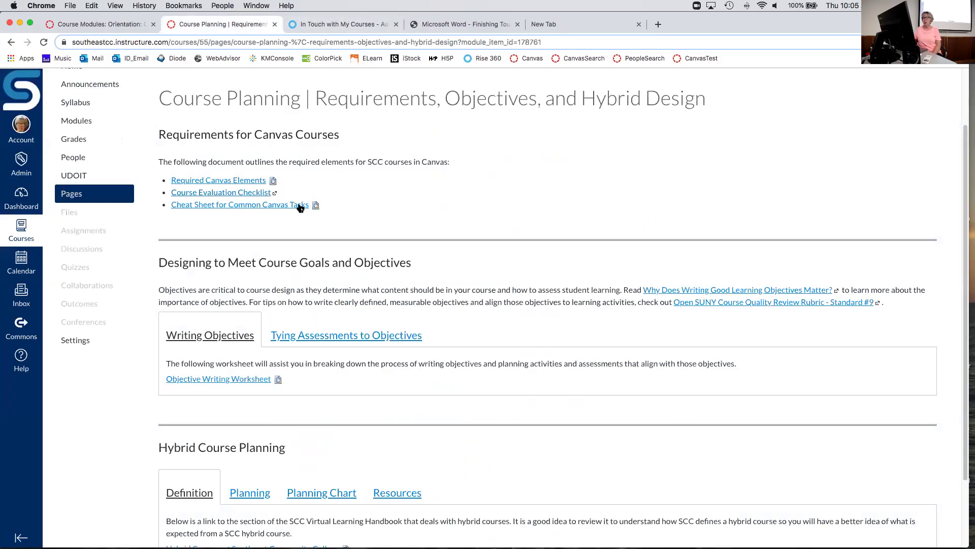
Preview the Cheat Sheet for Common Canvas Tasks inline and read its first page on files, the syllabus and the course home page.
left_click(315, 206)
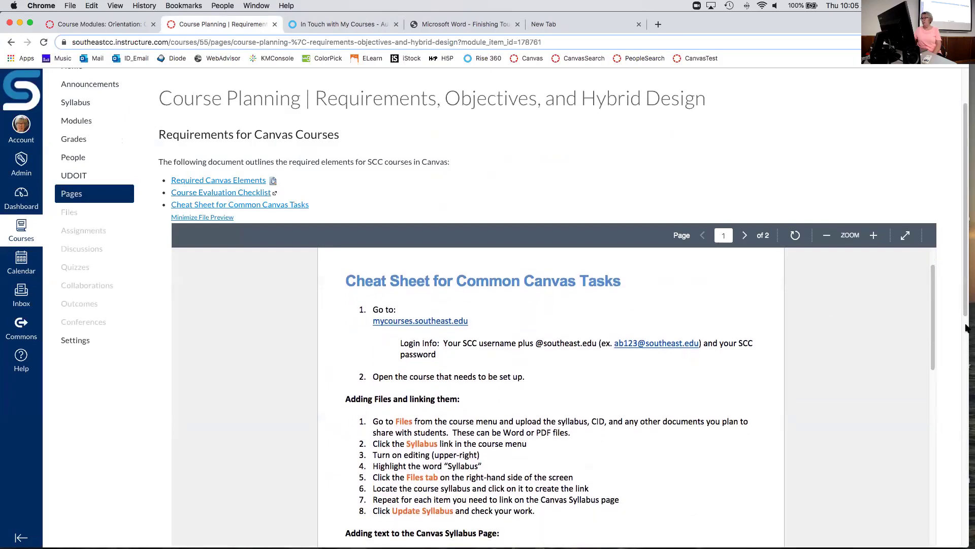
left_click_drag(967, 327, 959, 405)
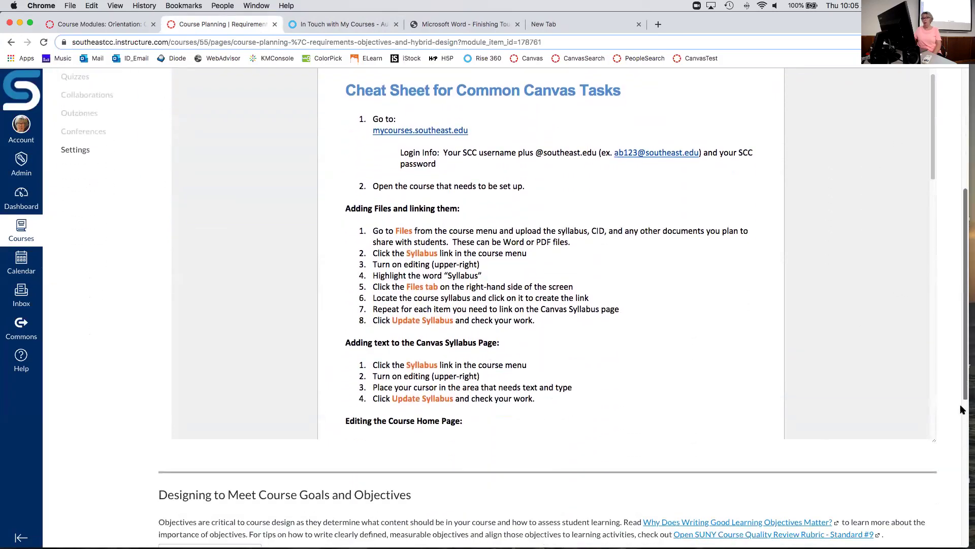
scroll(451, 304, "up", 2)
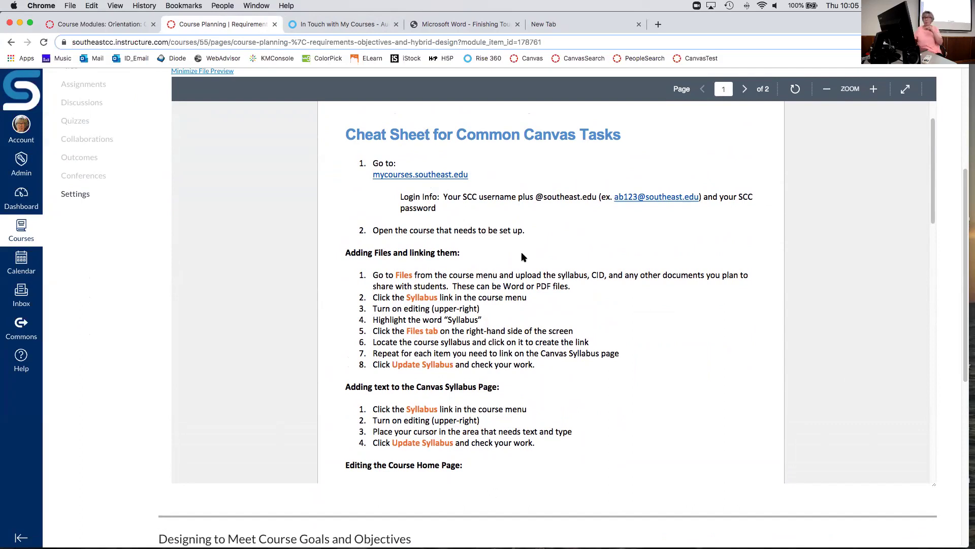
scroll(521, 251, "down", 2)
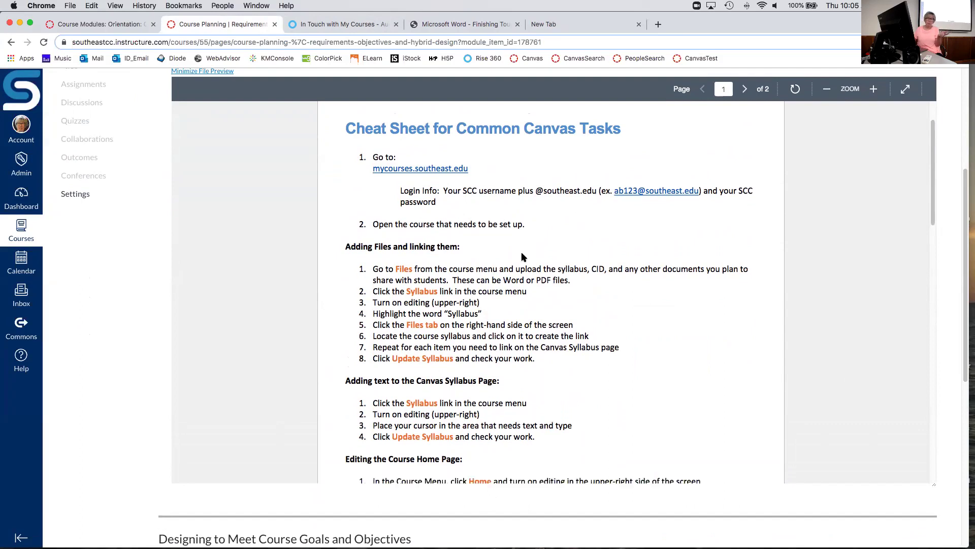
scroll(522, 253, "up", 1)
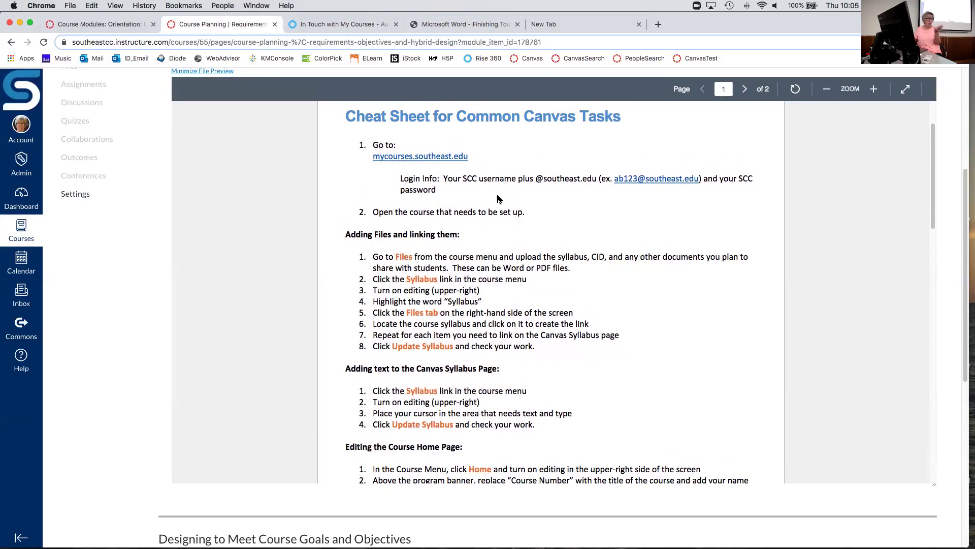
scroll(498, 198, "down", 3)
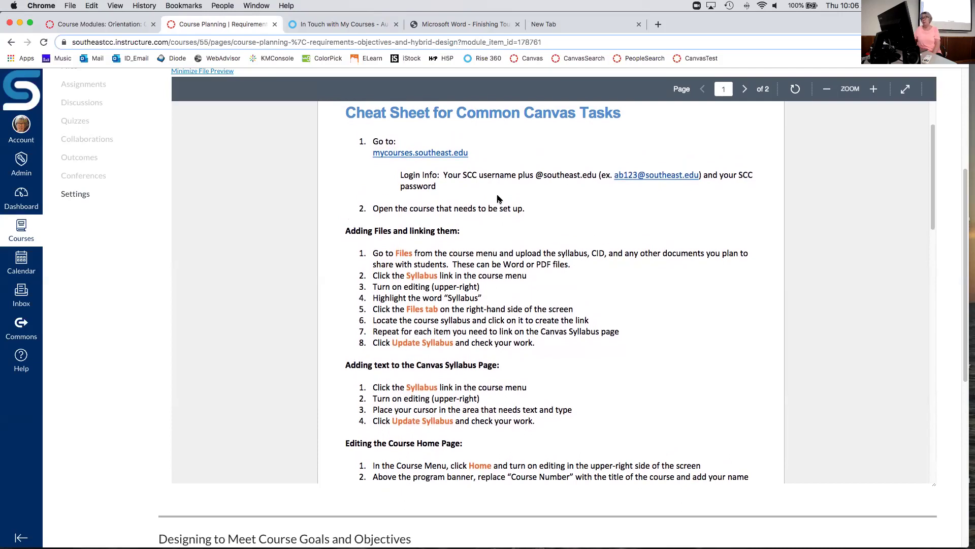
scroll(500, 203, "down", 1)
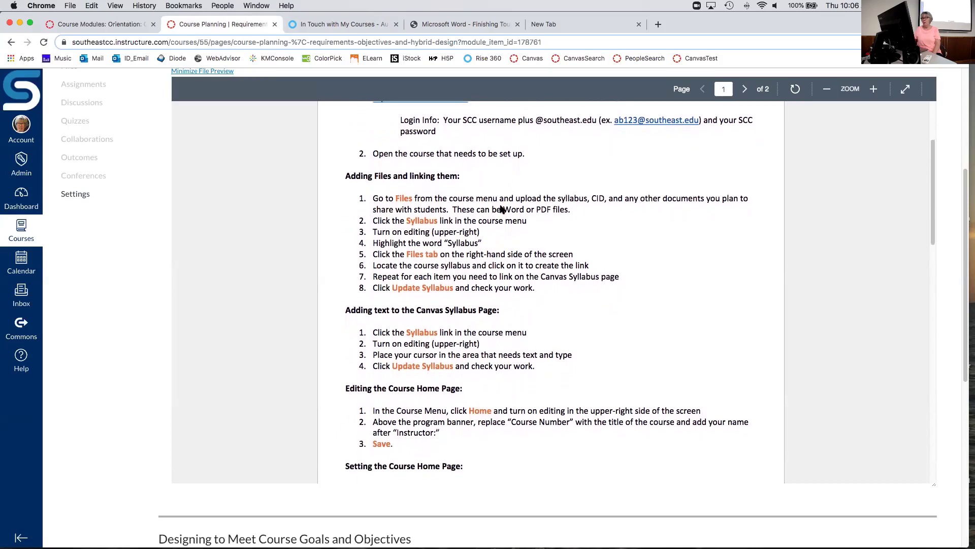
scroll(619, 264, "down", 2)
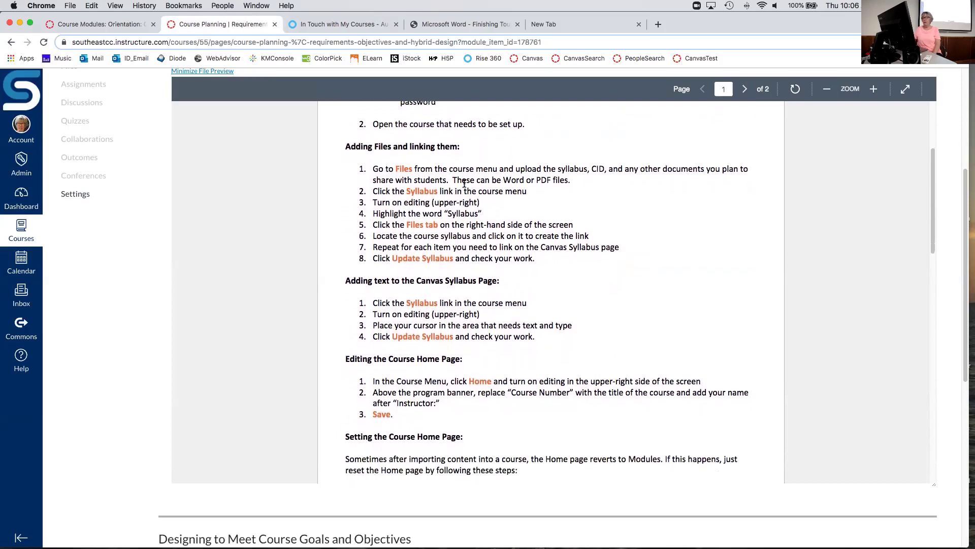
scroll(552, 251, "down", 5)
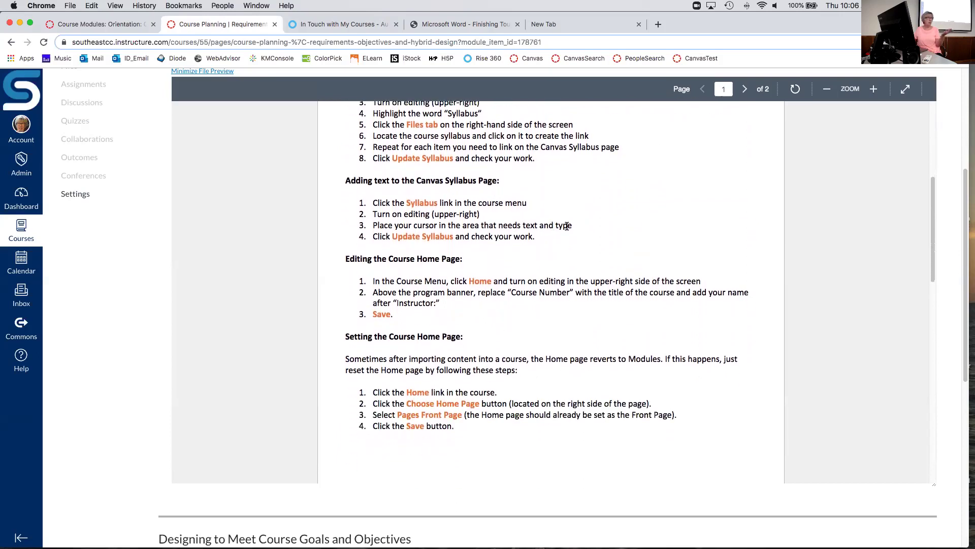
scroll(566, 225, "down", 3)
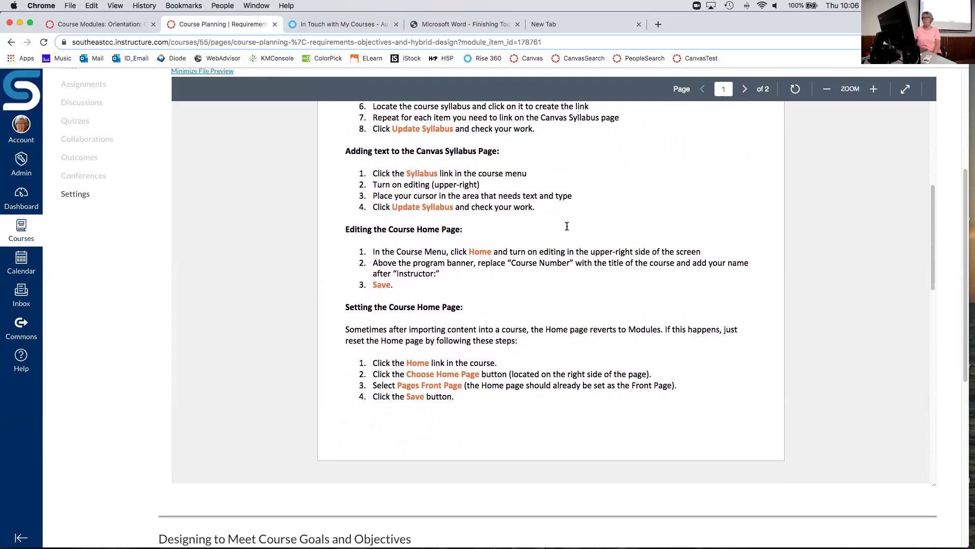
scroll(566, 226, "down", 4)
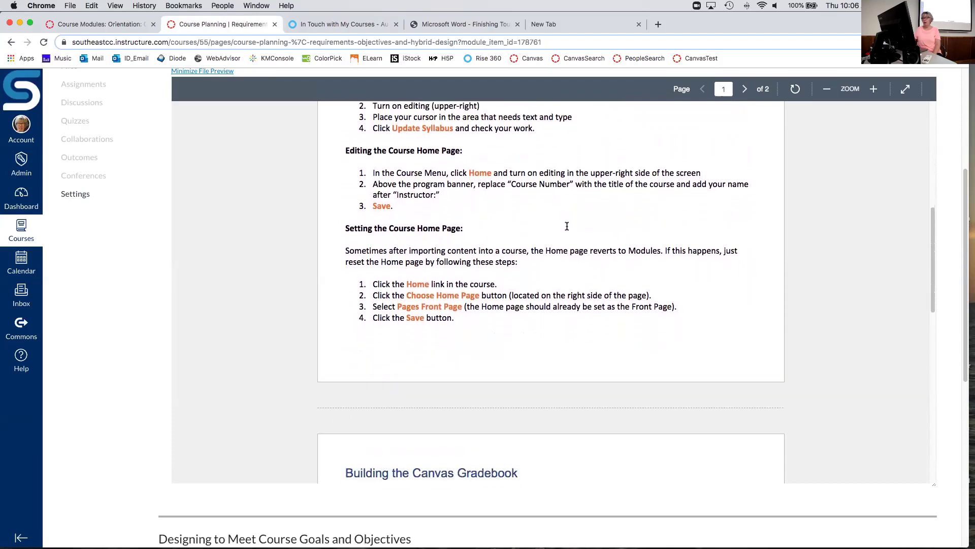
scroll(566, 229, "down", 2)
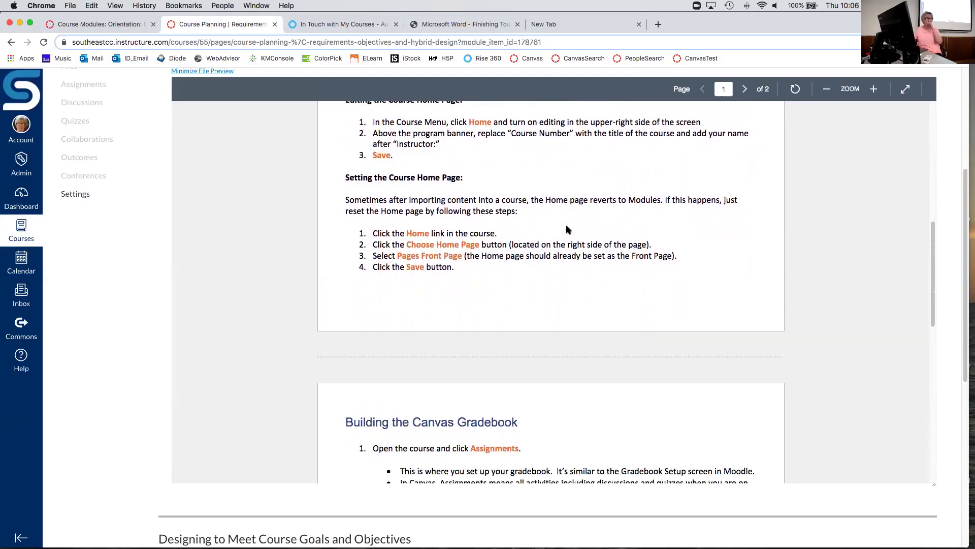
Read the cheat sheet's second page on building the Canvas gradebook and adding grade items, and return to the start of the page.
scroll(567, 229, "down", 6)
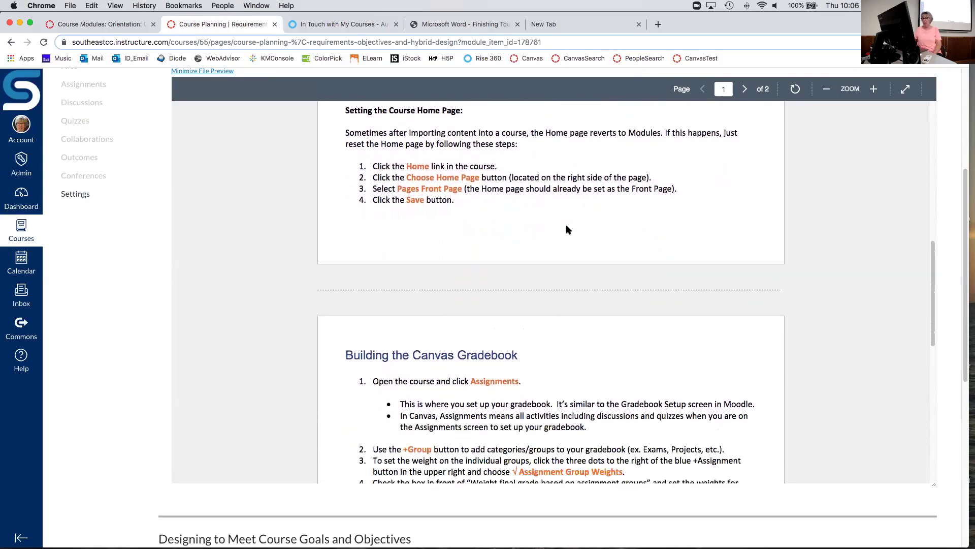
scroll(566, 229, "down", 10)
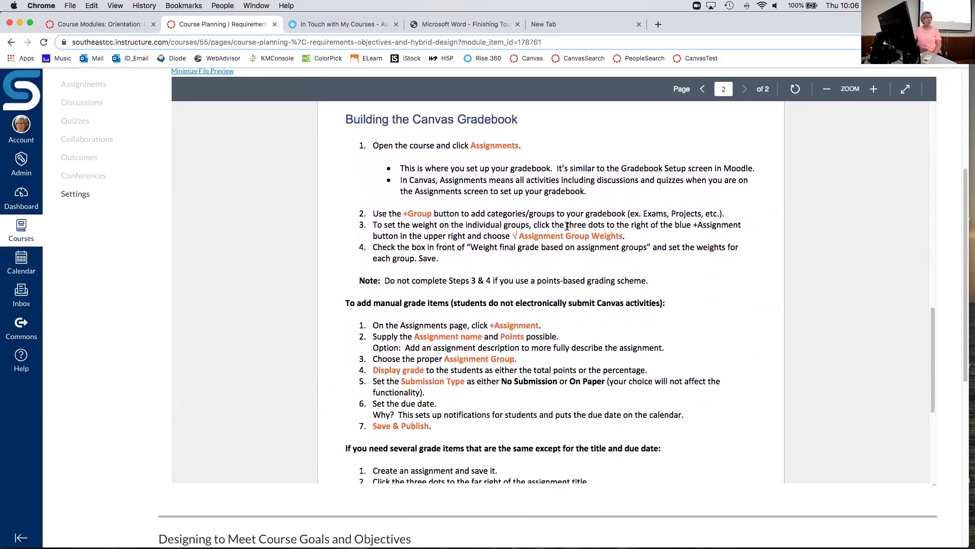
scroll(567, 226, "down", 8)
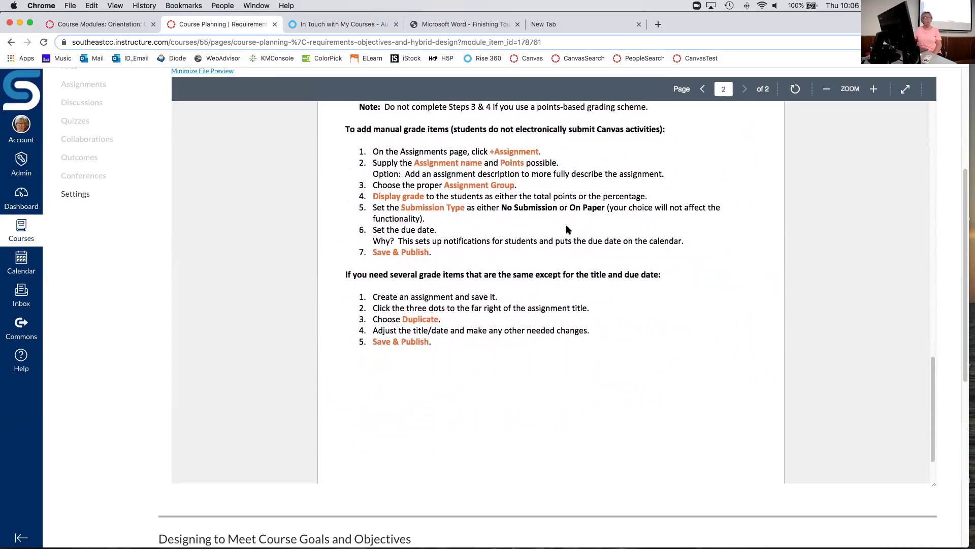
scroll(567, 229, "up", 18)
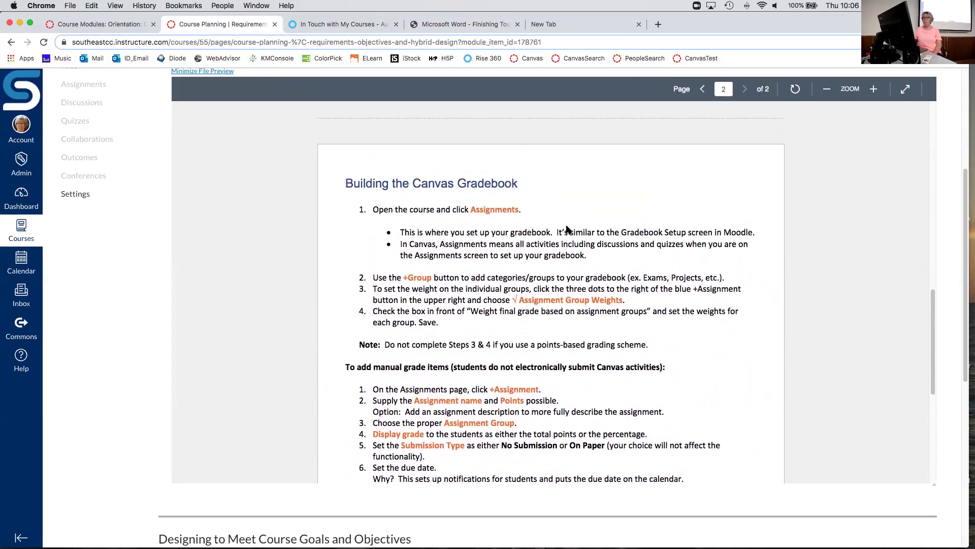
scroll(567, 229, "up", 11)
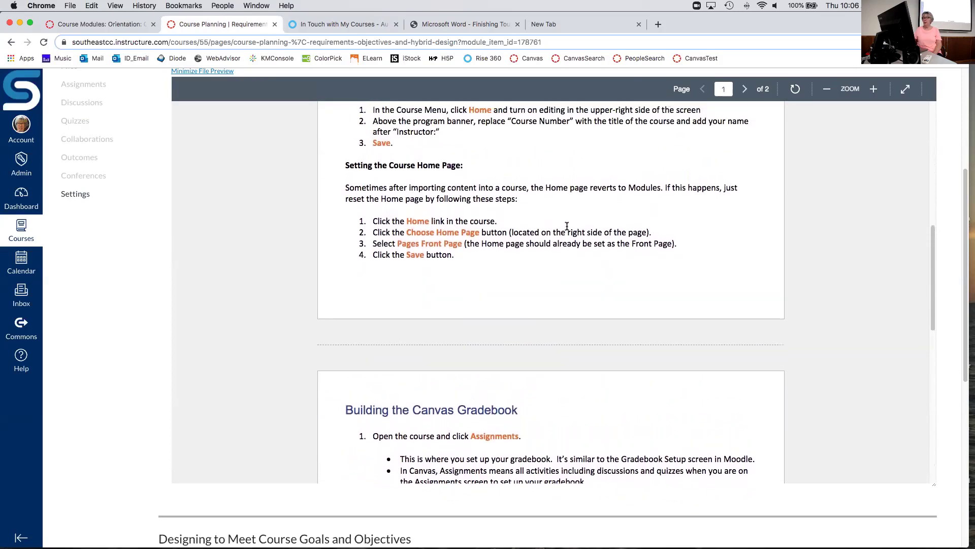
scroll(567, 227, "up", 15)
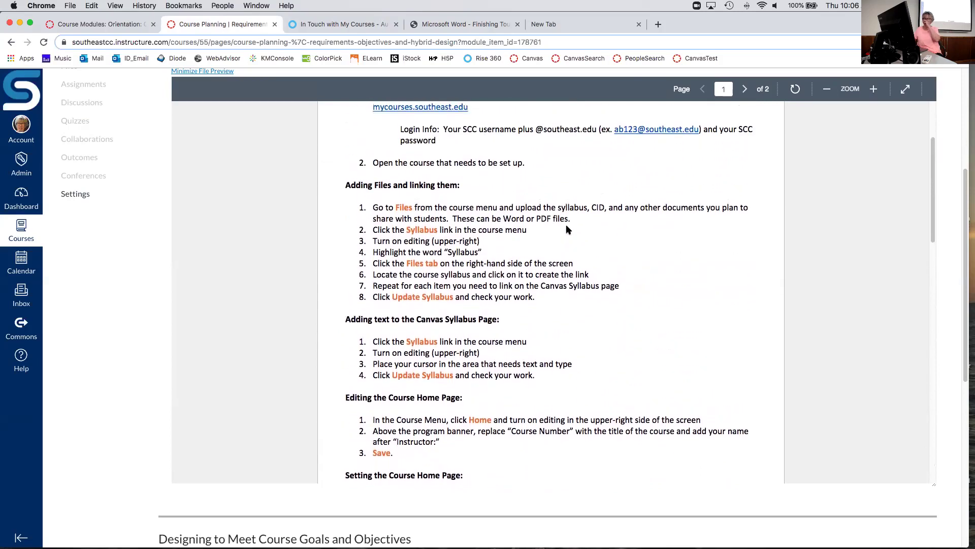
scroll(567, 227, "up", 11)
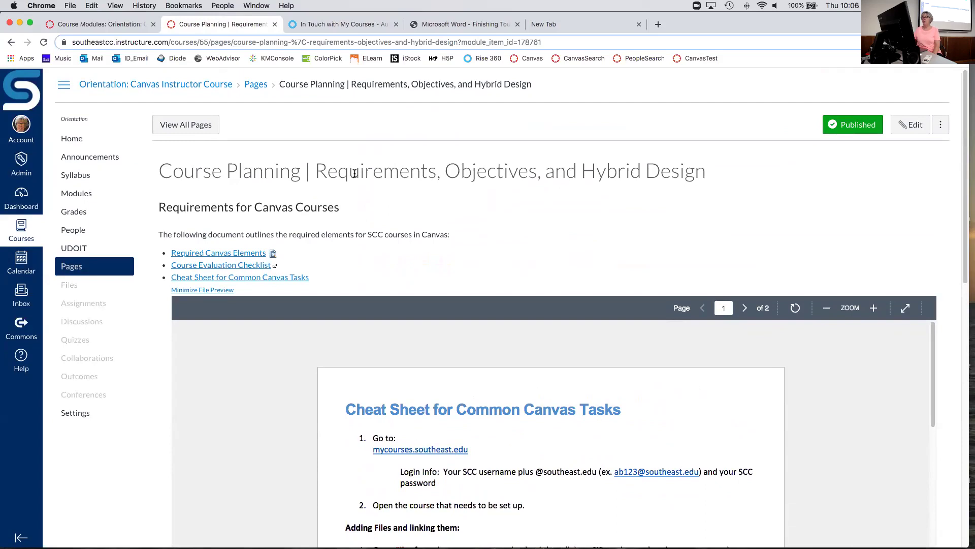
Look over the Finishing Touches checklist PDF for Canvas courses and return to the course planning page.
left_click(452, 25)
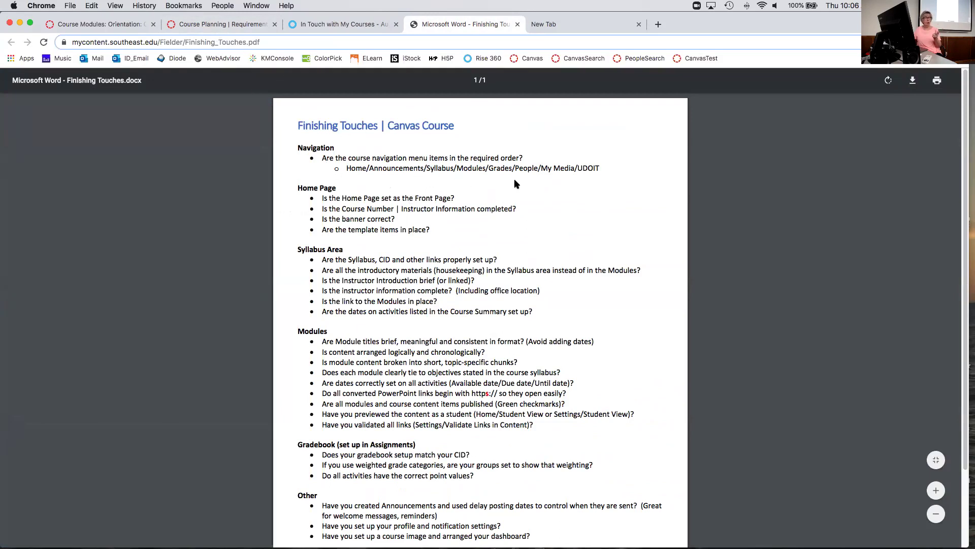
left_click(221, 26)
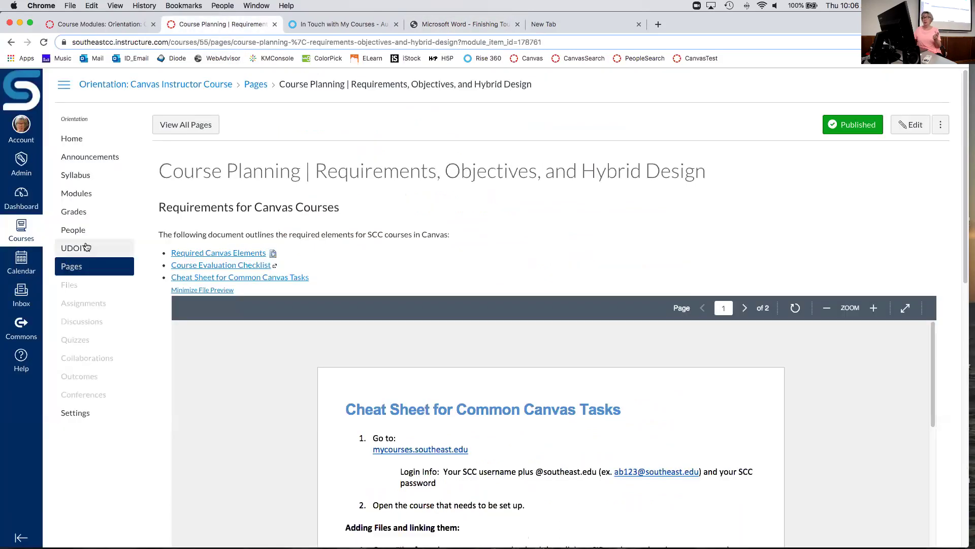
Open the Training Examples course from the Dashboard and bring the end of its course navigation into view.
left_click(20, 197)
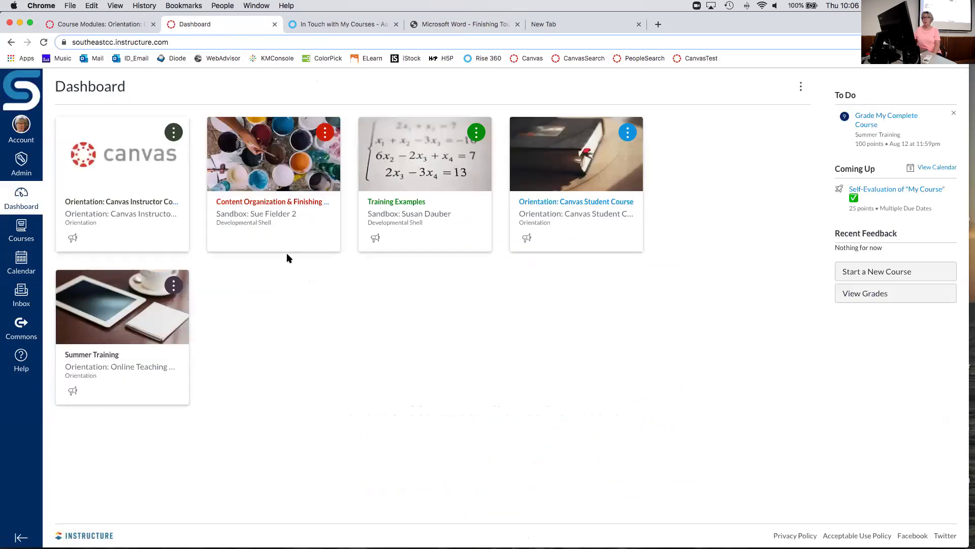
left_click(406, 203)
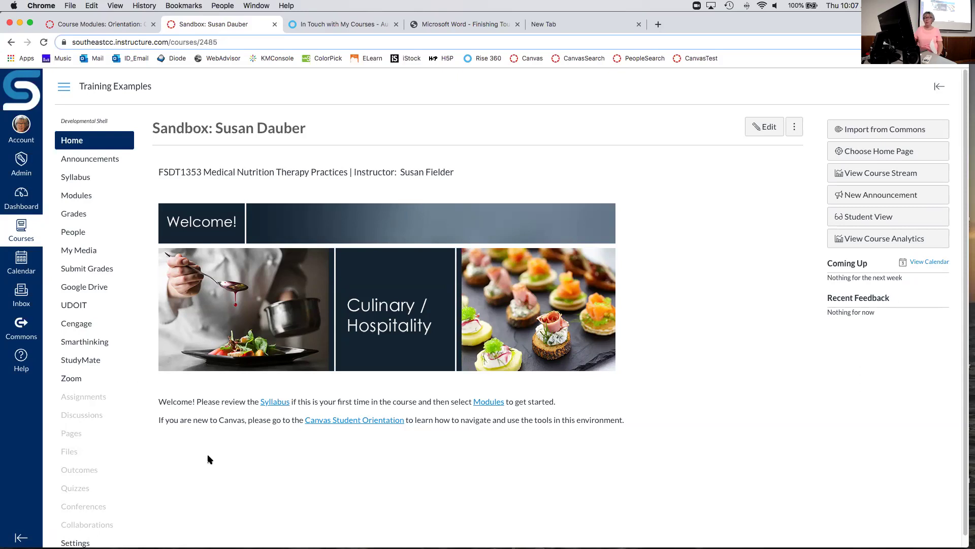
scroll(208, 459, "down", 1)
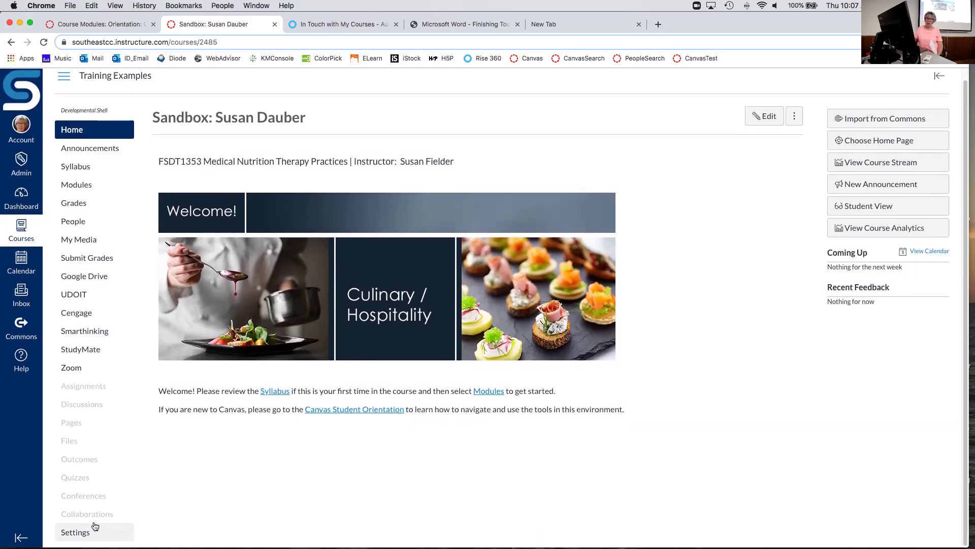
Open the navigation settings of the Training Examples course and disable the Google Drive item.
left_click(62, 534)
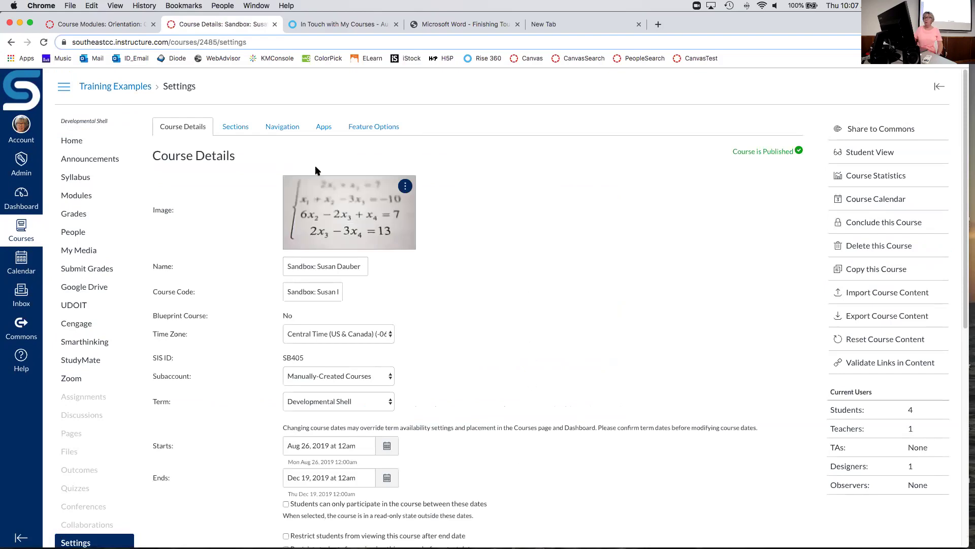
left_click(280, 127)
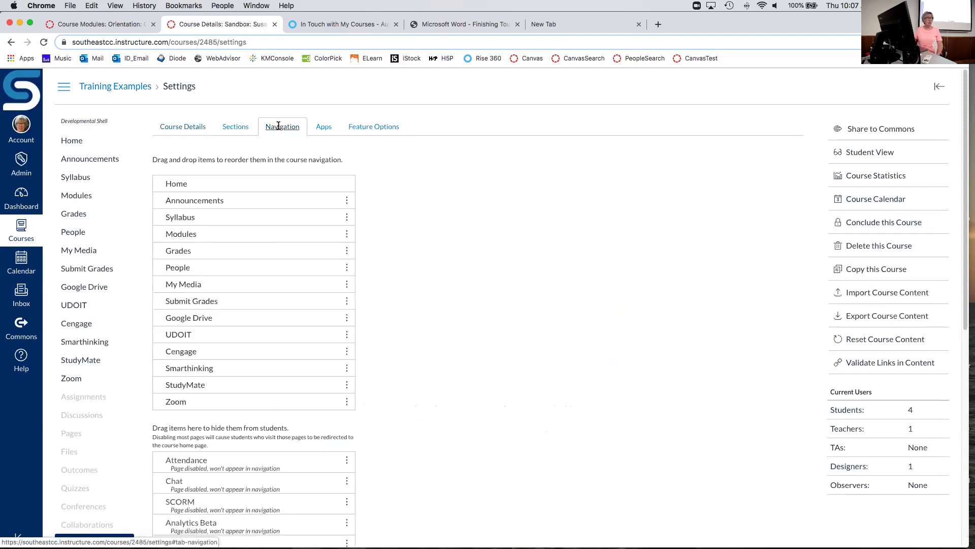
scroll(515, 270, "down", 3)
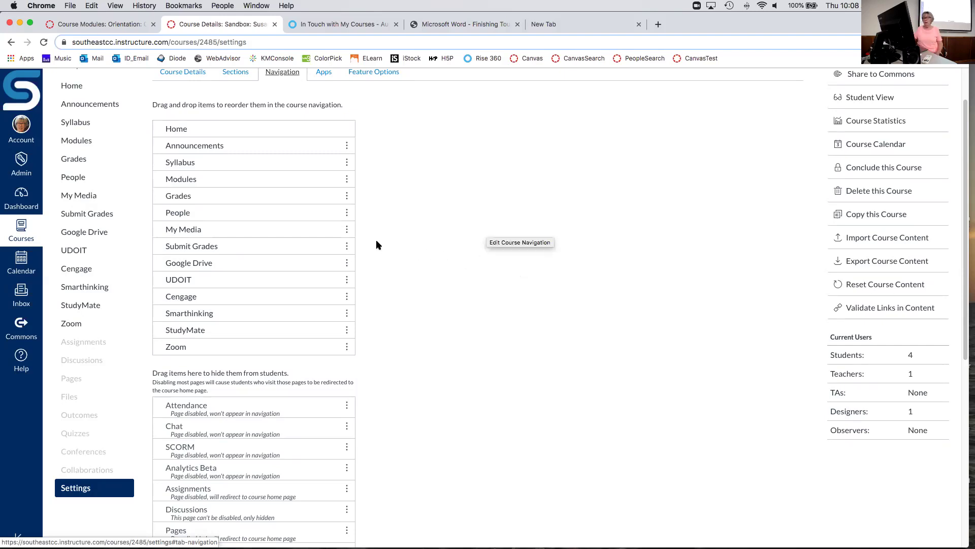
left_click(347, 263)
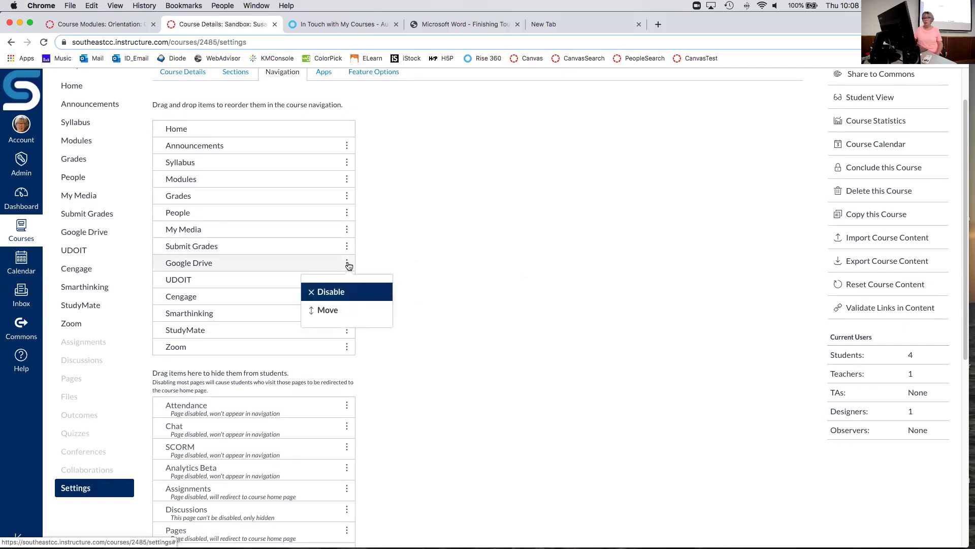
left_click(339, 293)
Disable the Cengage item in the course navigation.
scroll(492, 295, "down", 5)
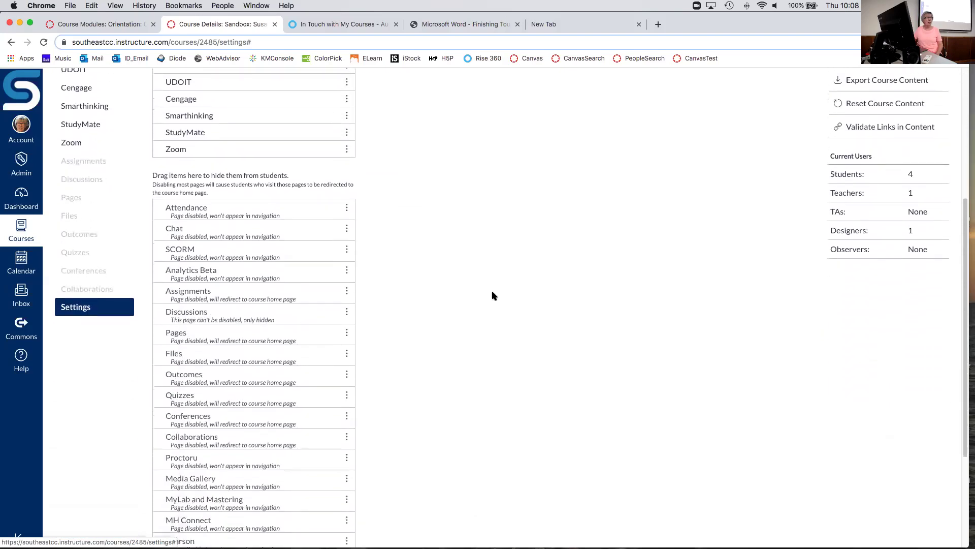
scroll(492, 295, "down", 3)
scroll(492, 295, "up", 5)
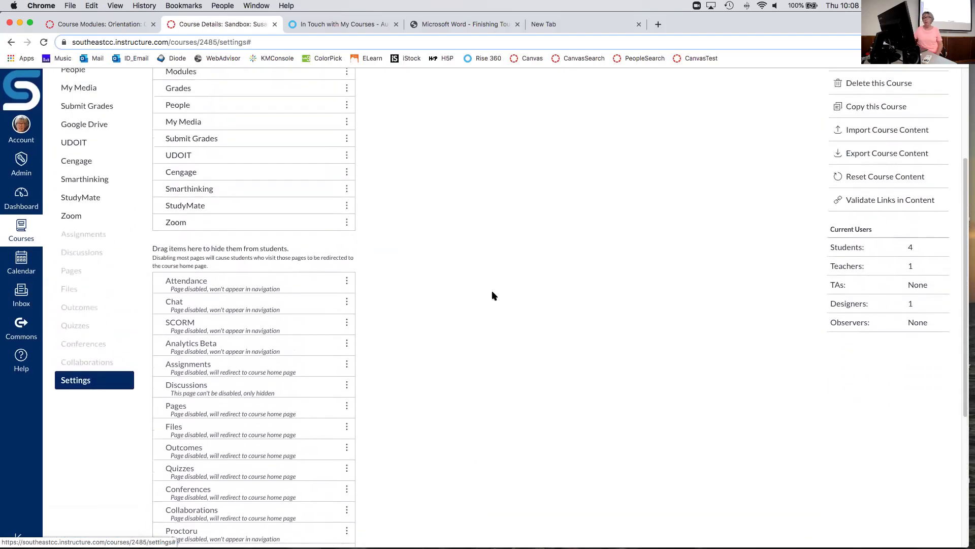
scroll(492, 294, "up", 1)
left_click(347, 207)
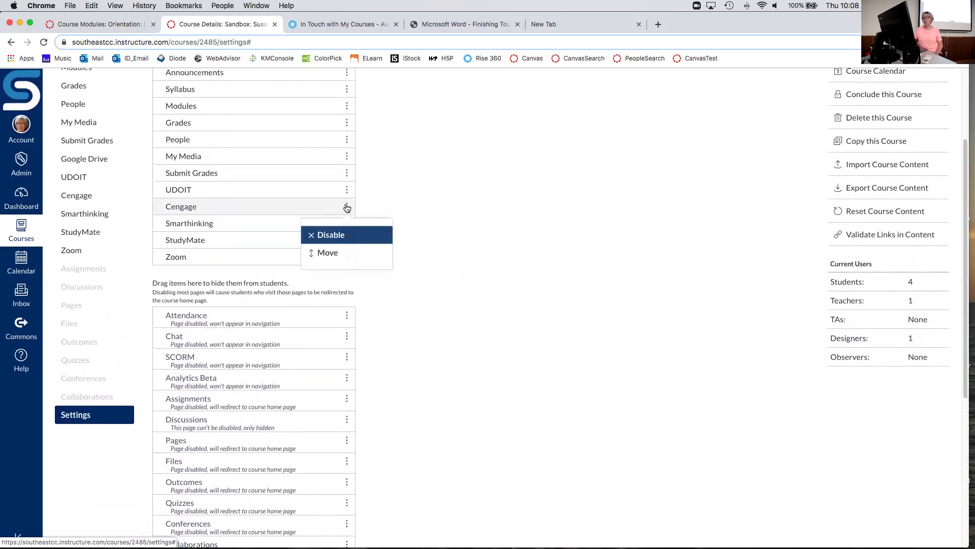
left_click(346, 234)
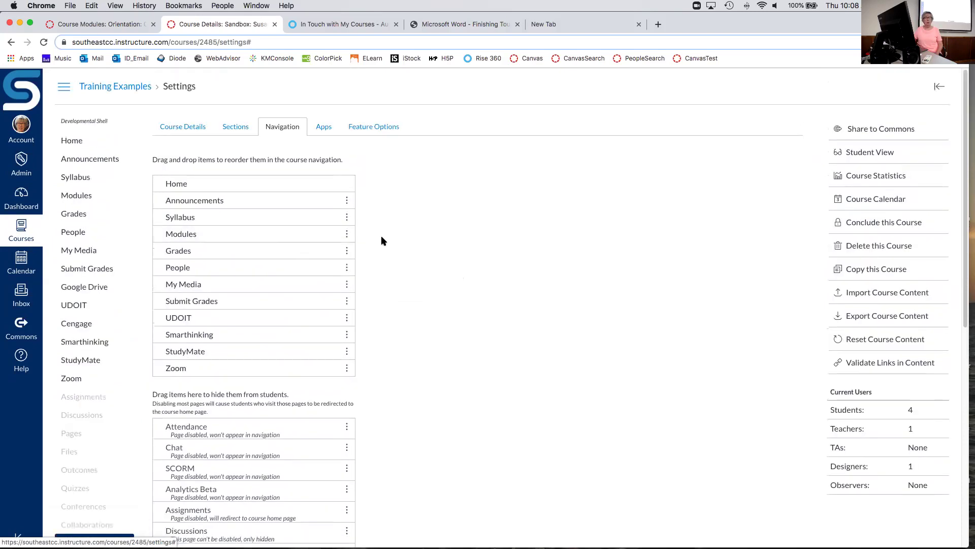
Disable the StudyMate item in the course navigation.
scroll(531, 272, "down", 6)
scroll(531, 272, "up", 3)
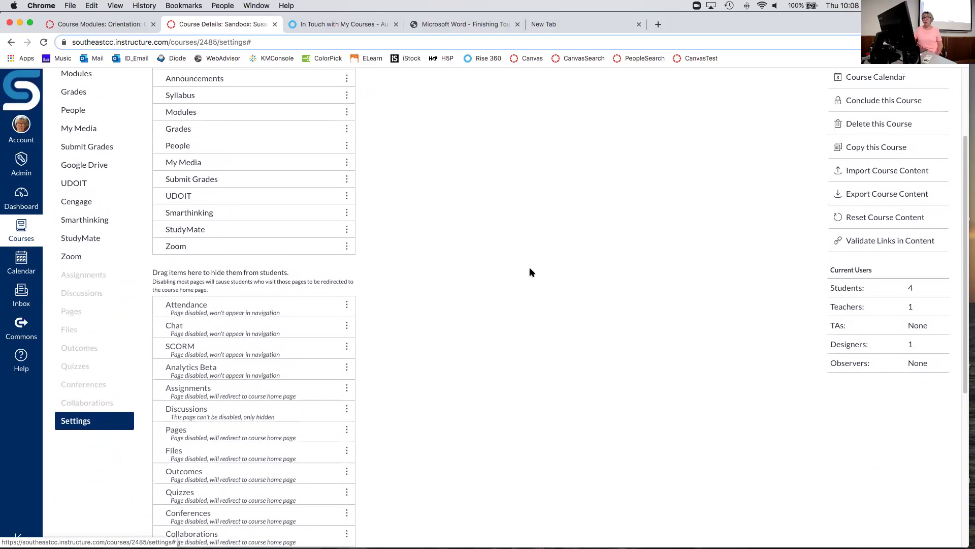
left_click(347, 230)
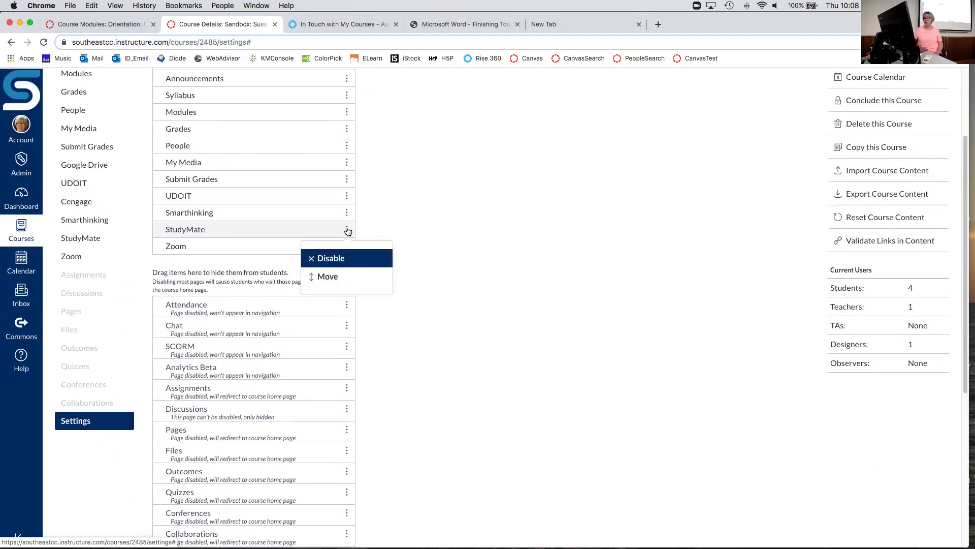
left_click(327, 258)
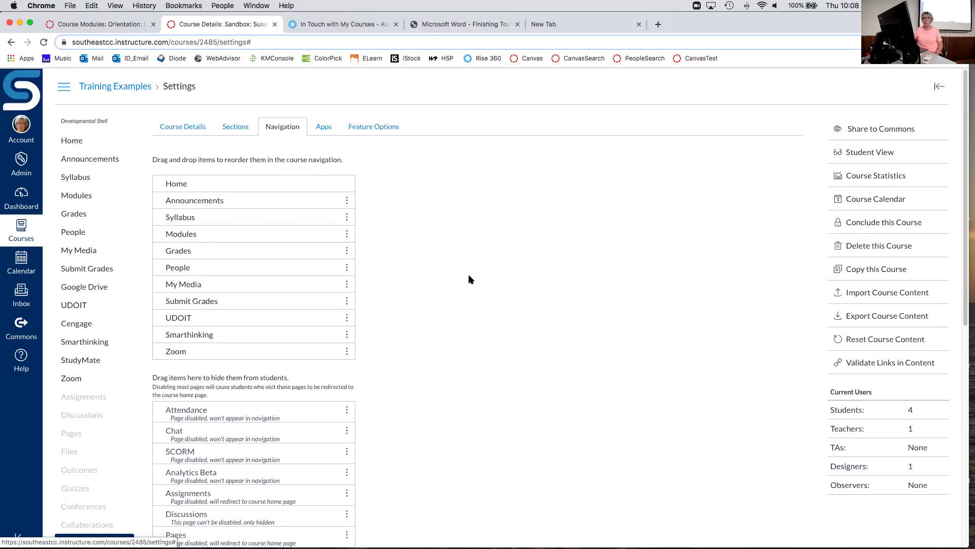
Reorder the course navigation so Syllabus and People come directly after Home, above Announcements, and save the navigation changes.
scroll(470, 280, "down", 1)
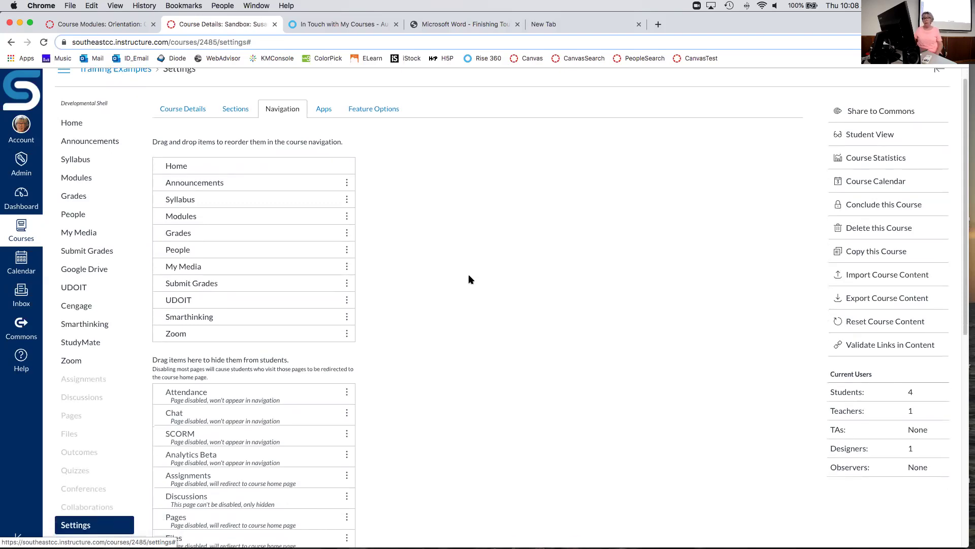
left_click(347, 249)
left_click_drag(346, 248, 346, 216)
left_click(346, 184)
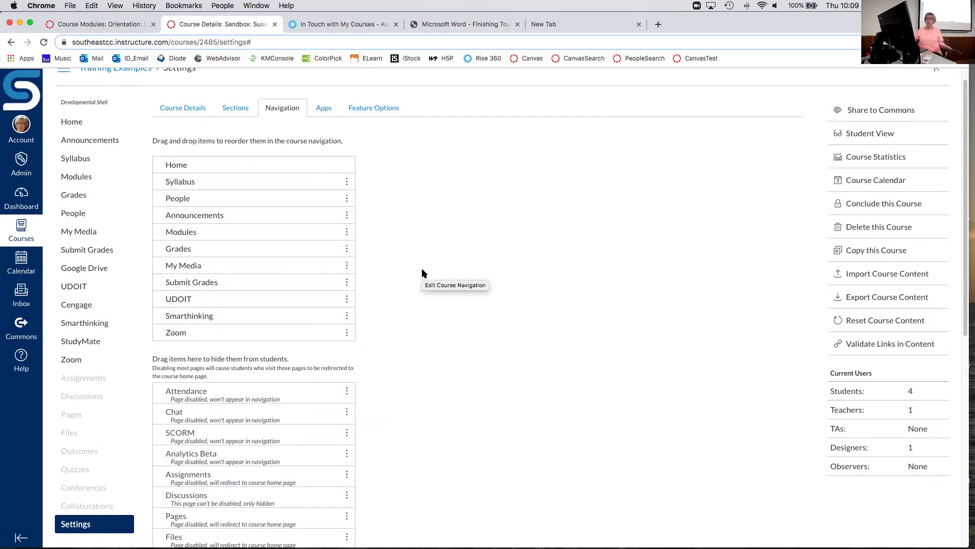
scroll(422, 273, "down", 5)
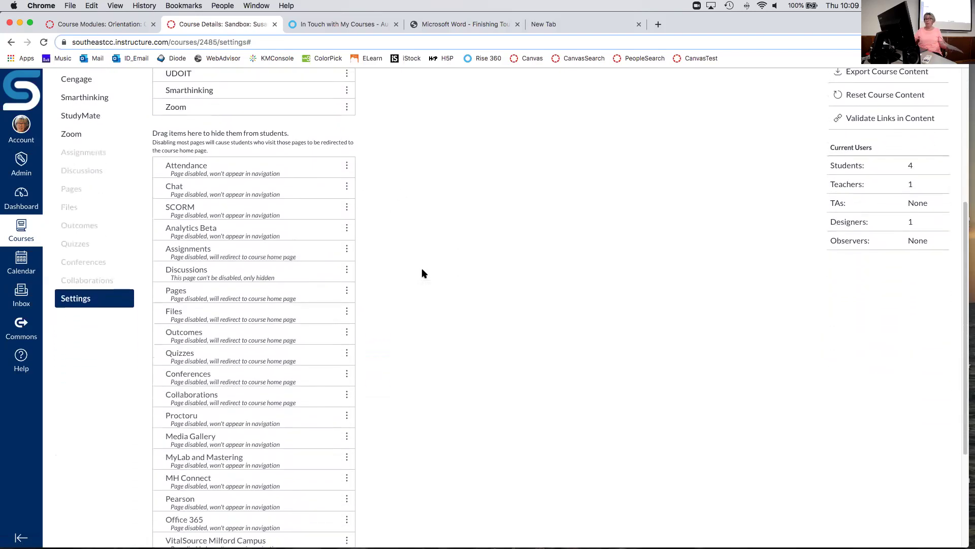
scroll(423, 273, "down", 4)
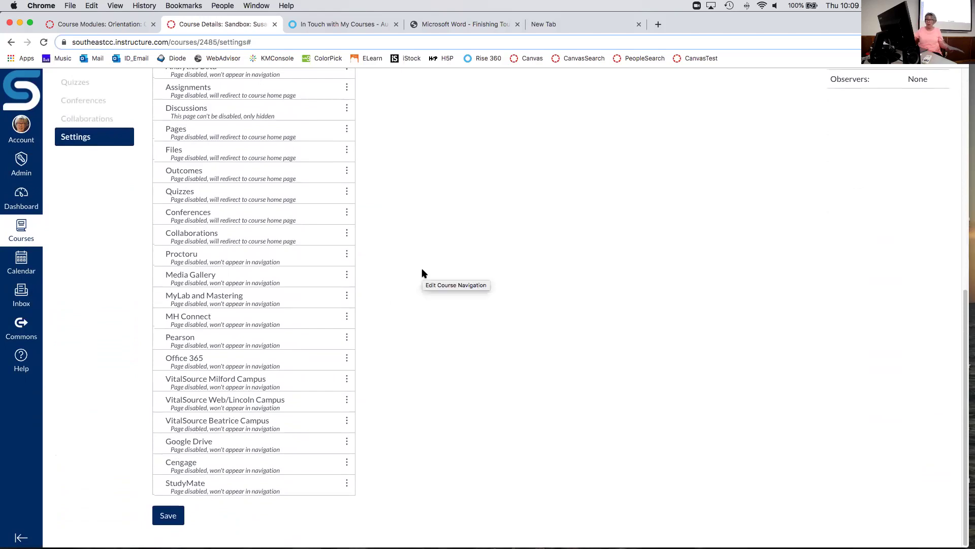
left_click(169, 515)
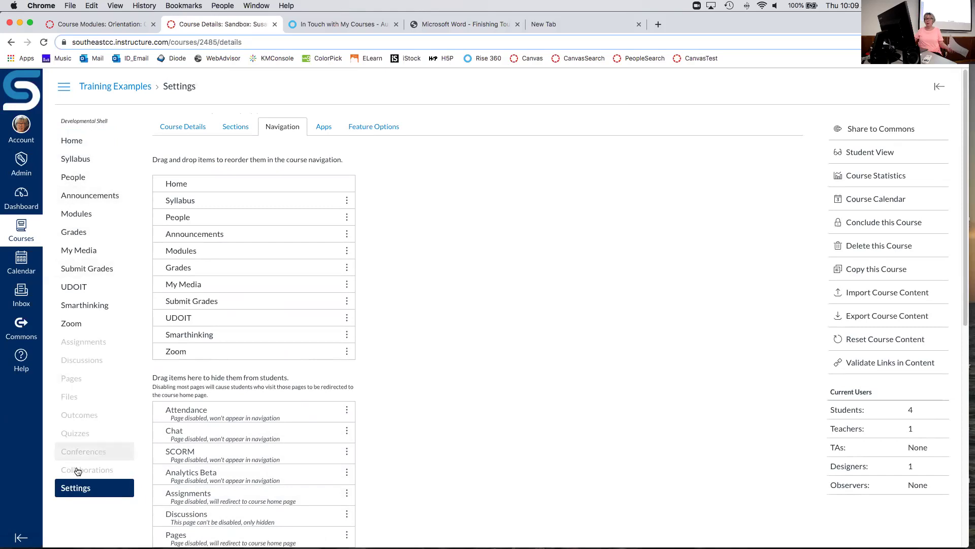
Check the course navigation in Student View, leave that view and return to the course home page.
left_click(884, 152)
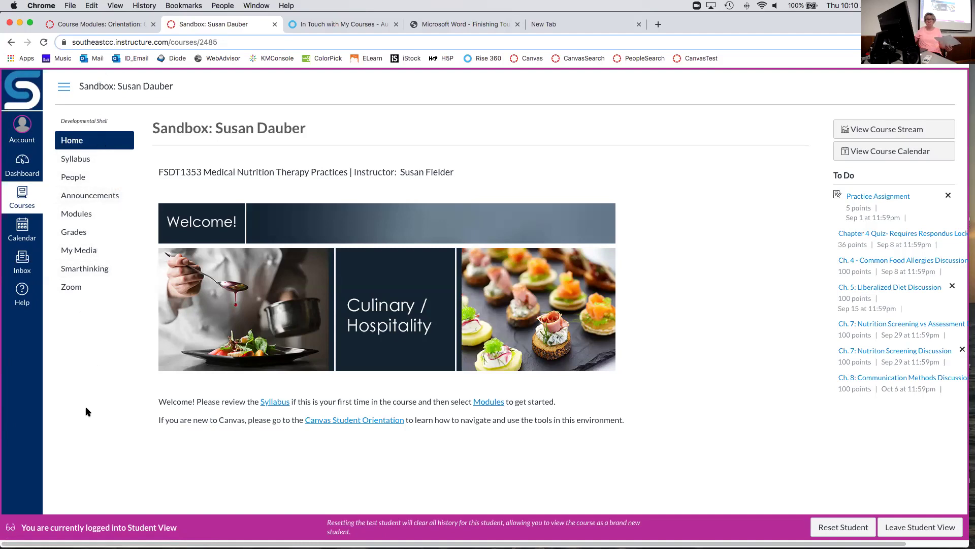
left_click(920, 533)
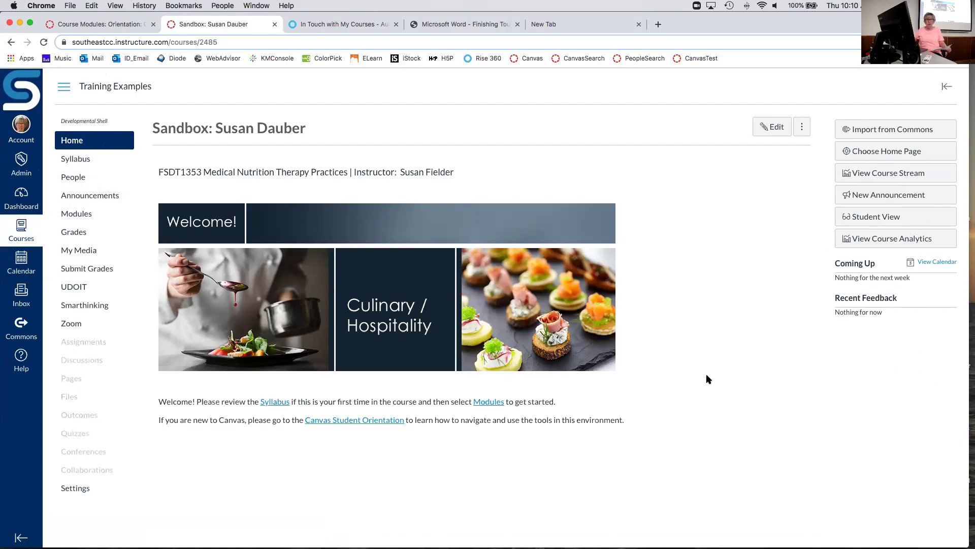
left_click(76, 143)
Set the course home page to display Course Modules and save the choice.
left_click(895, 155)
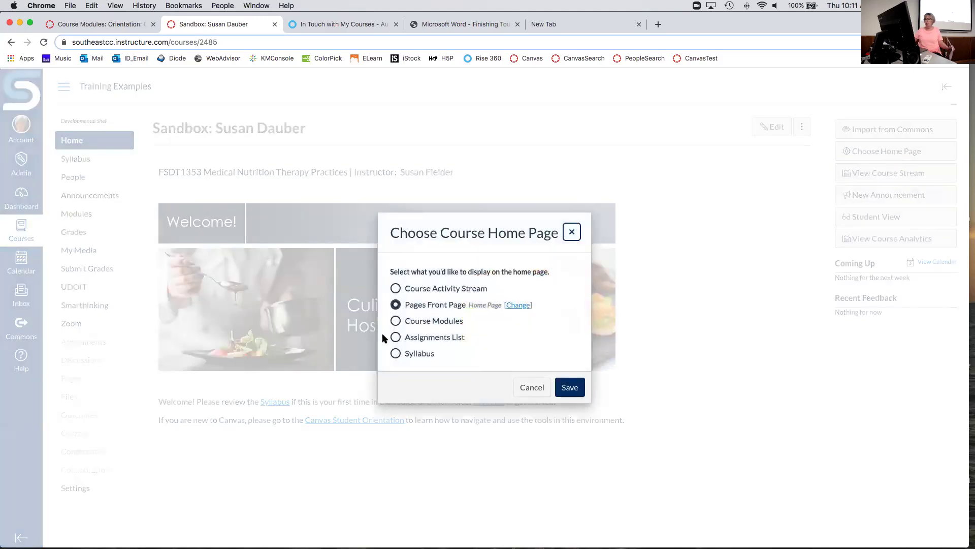
left_click(395, 321)
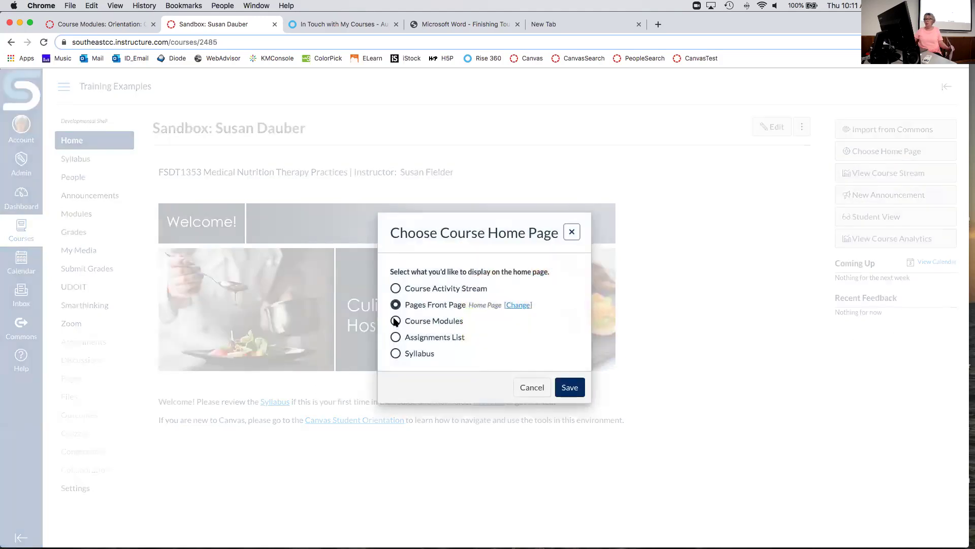
left_click(565, 392)
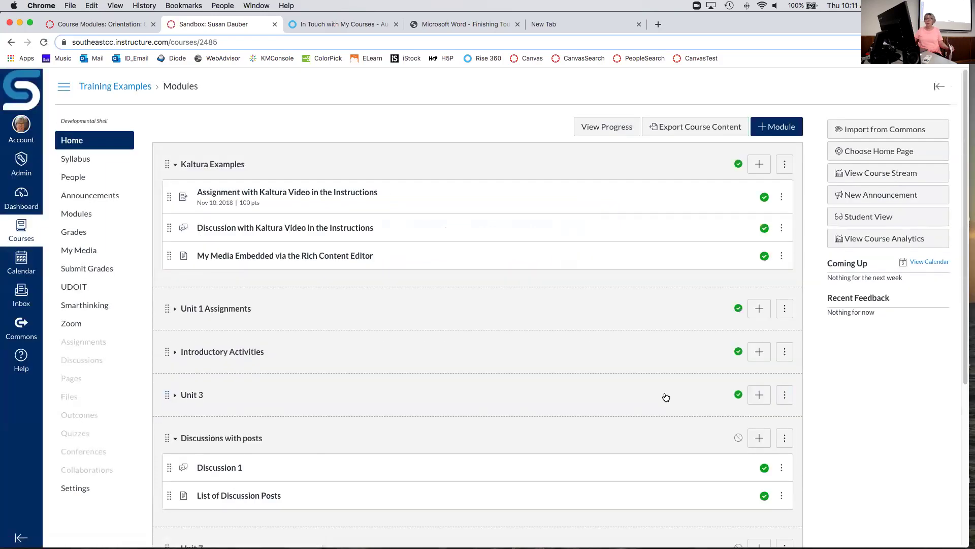
Compare the course's Home page with its Syllabus page and return to Home.
left_click(81, 144)
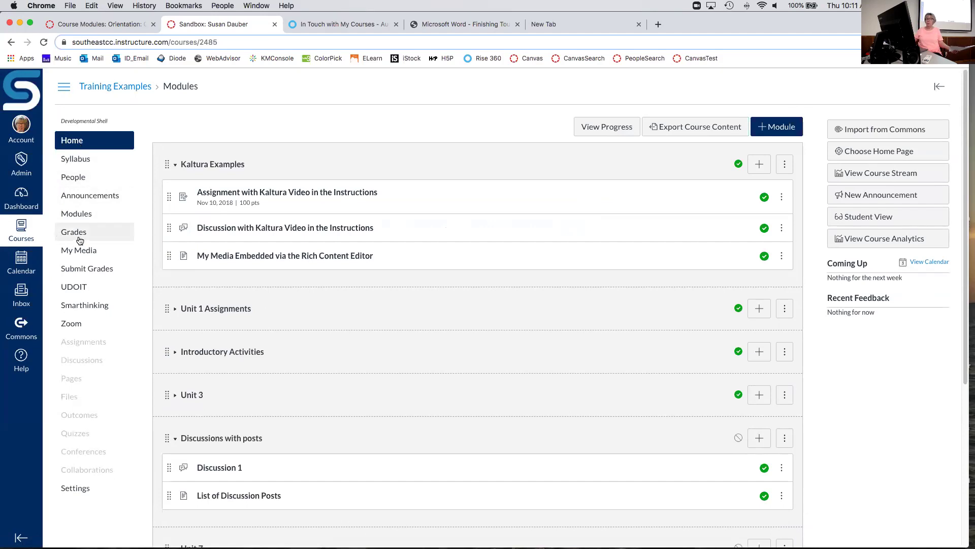
left_click(87, 161)
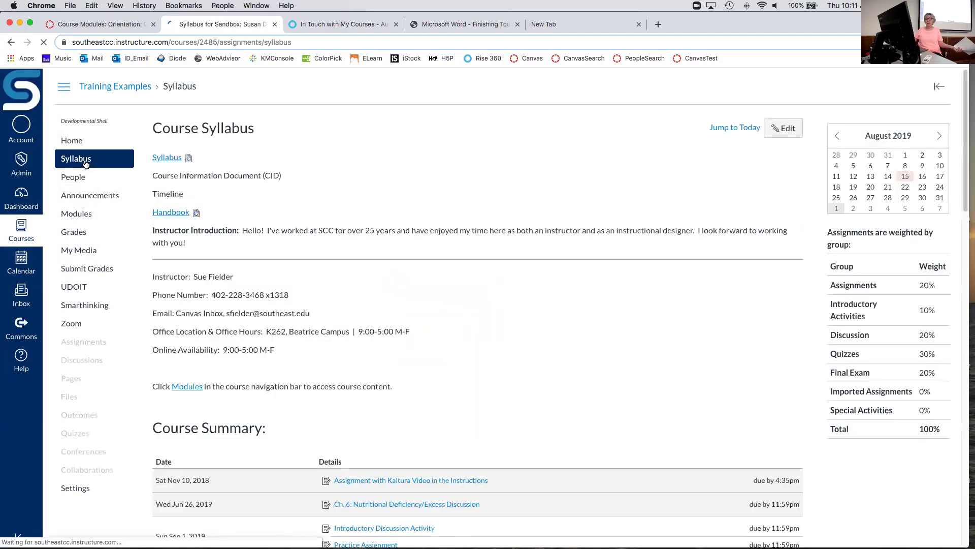
left_click(70, 139)
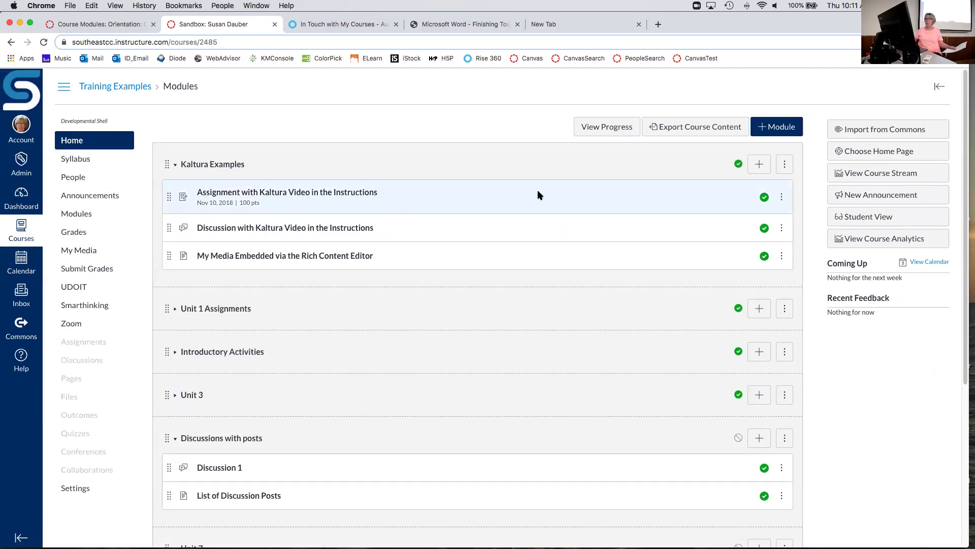
Set the course home page to Pages Front Page, save it, and visit the Syllabus page before returning to Home.
left_click(878, 159)
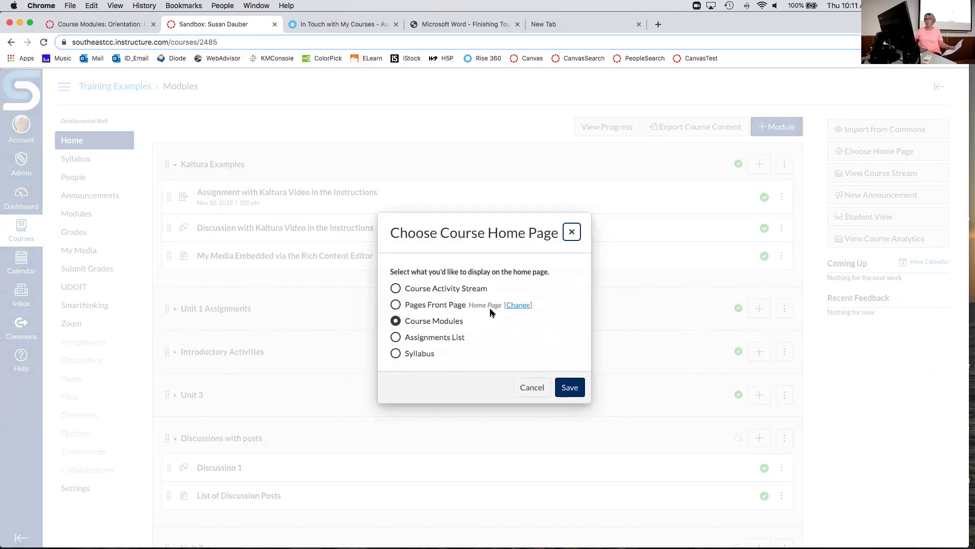
left_click(395, 304)
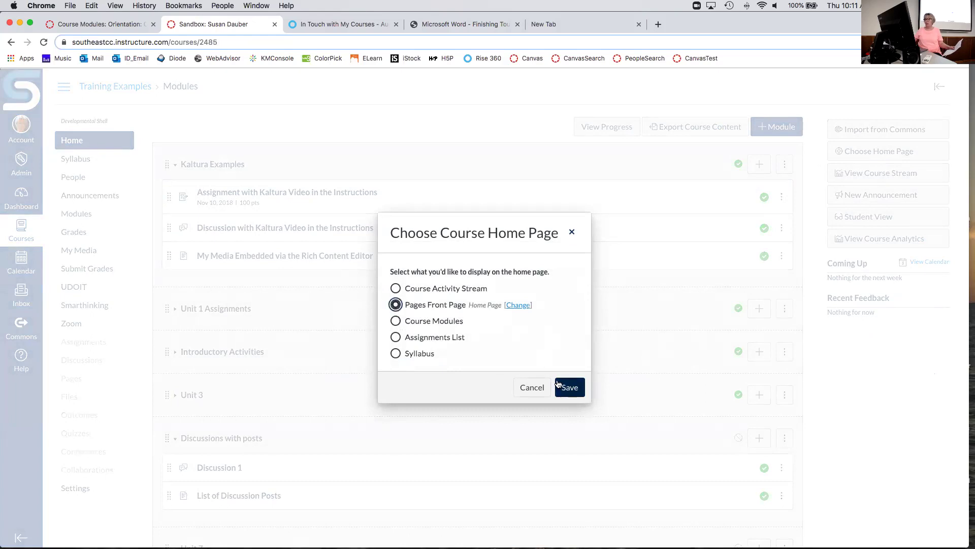
left_click(572, 389)
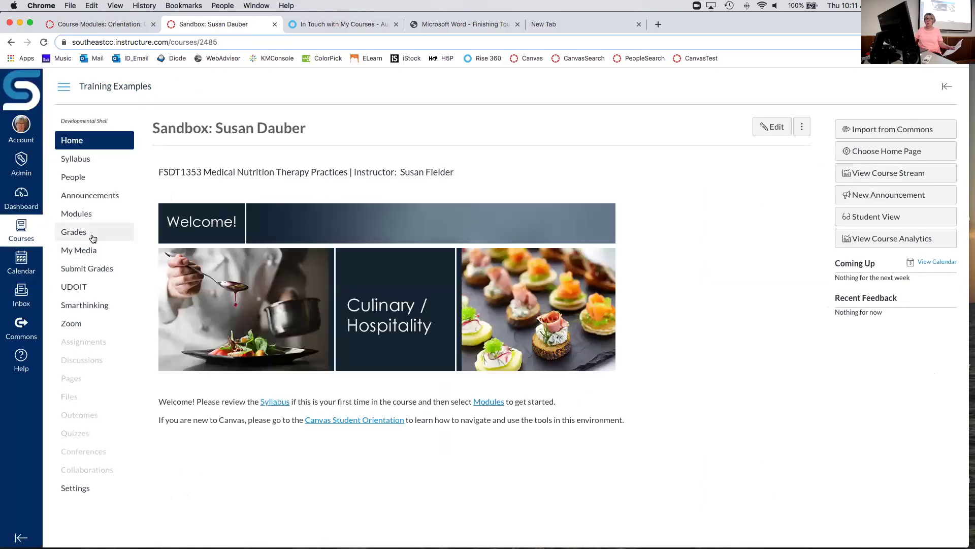
left_click(78, 159)
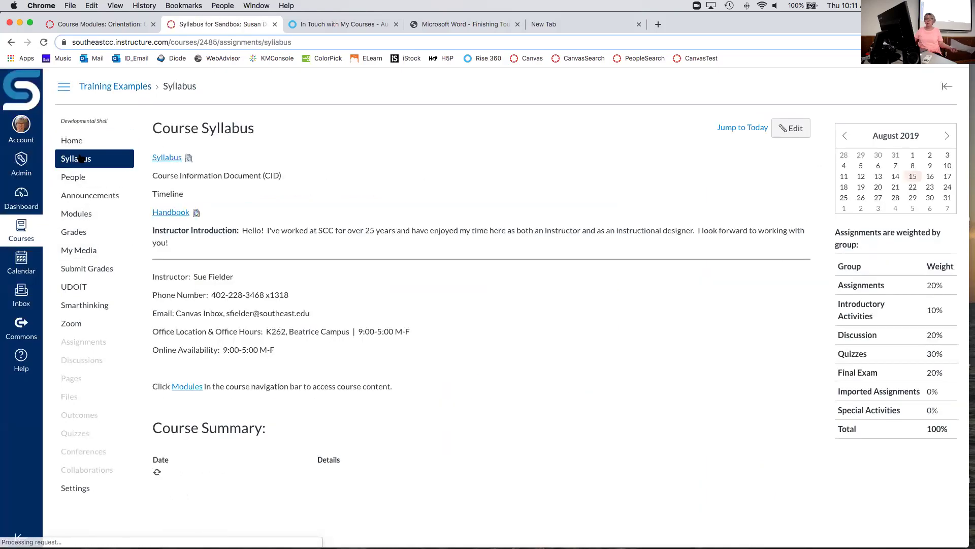
left_click(76, 141)
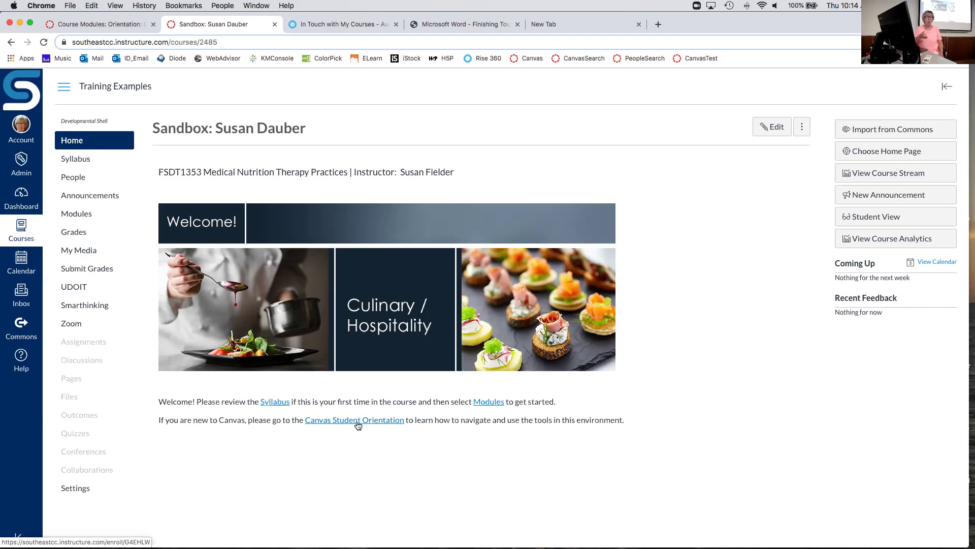
Follow the home page's Canvas Student Orientation link into the orientation course and read its welcome page.
left_click(358, 425)
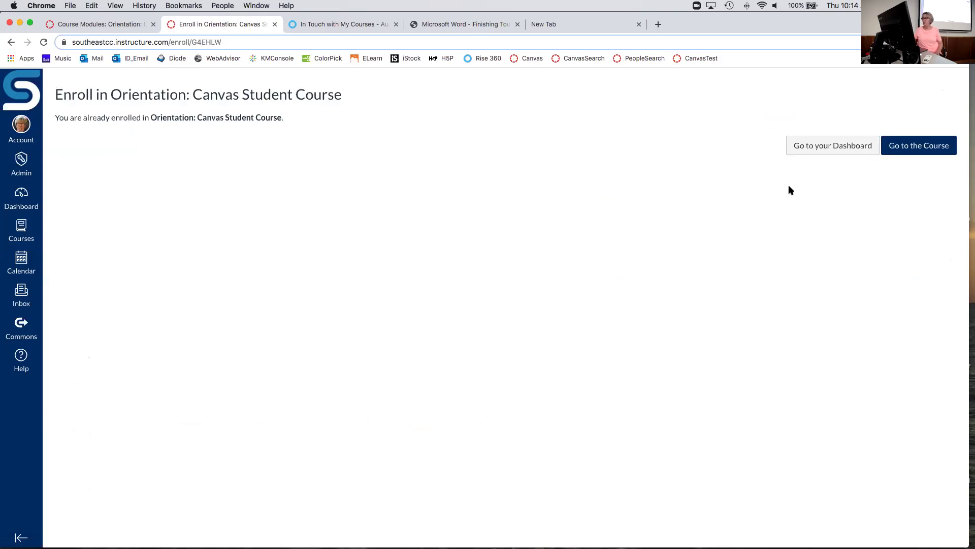
left_click(939, 147)
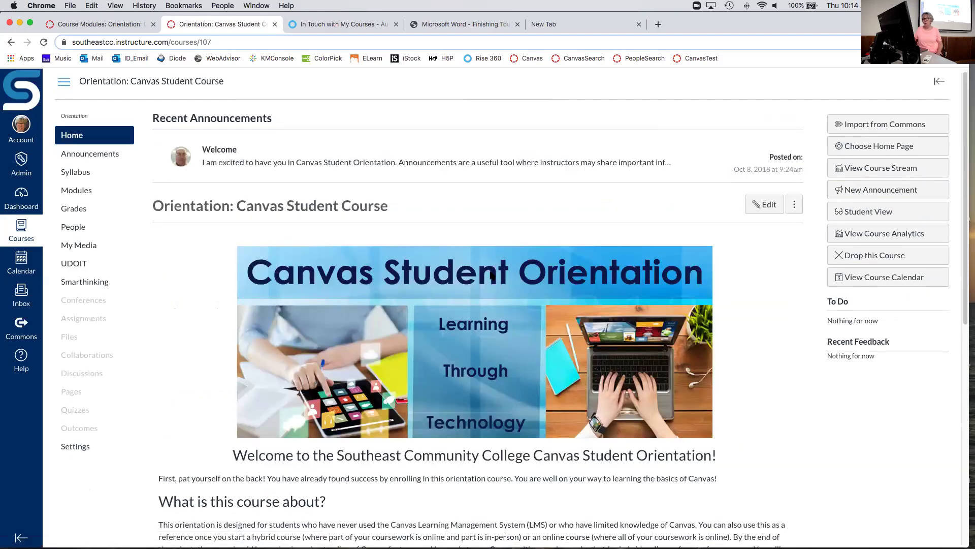
scroll(492, 276, "down", 5)
scroll(493, 275, "down", 3)
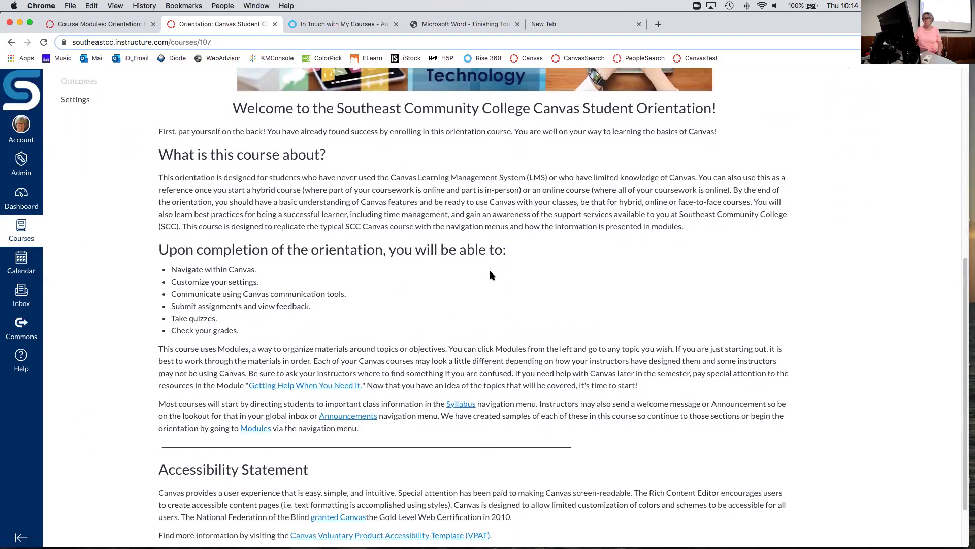
scroll(493, 275, "up", 2)
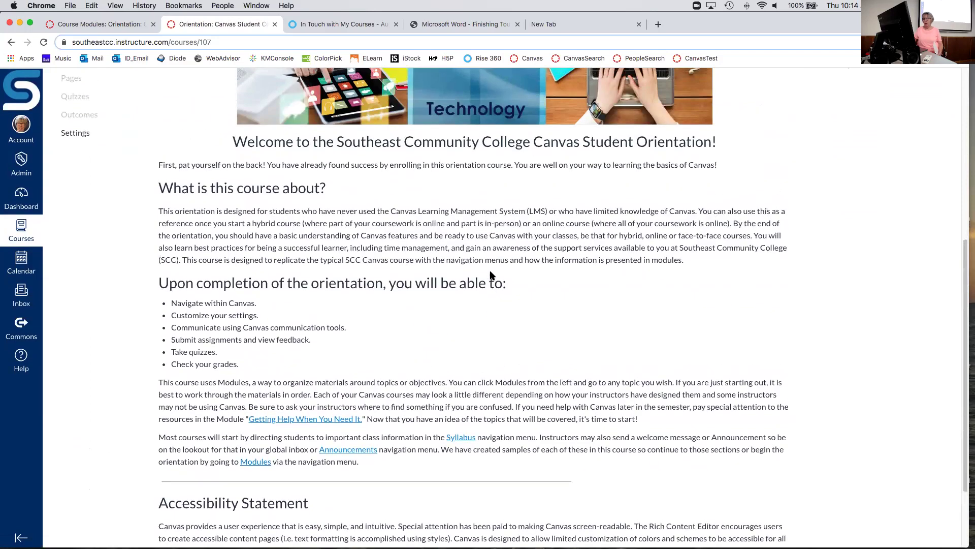
Open the orientation course's Modules from its welcome page and review the list down to Smarthinking & Kaltura Media.
left_click(256, 462)
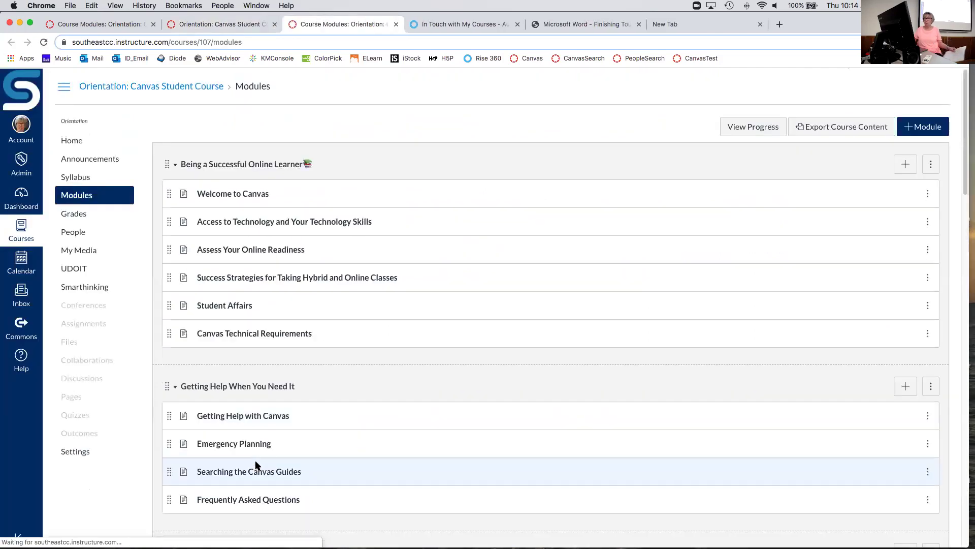
scroll(430, 425, "down", 3)
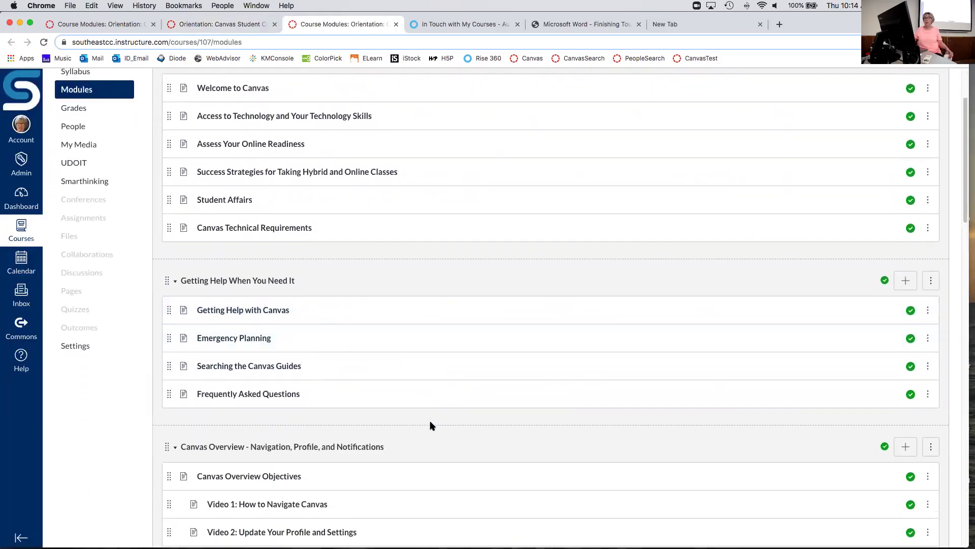
scroll(437, 406, "up", 1)
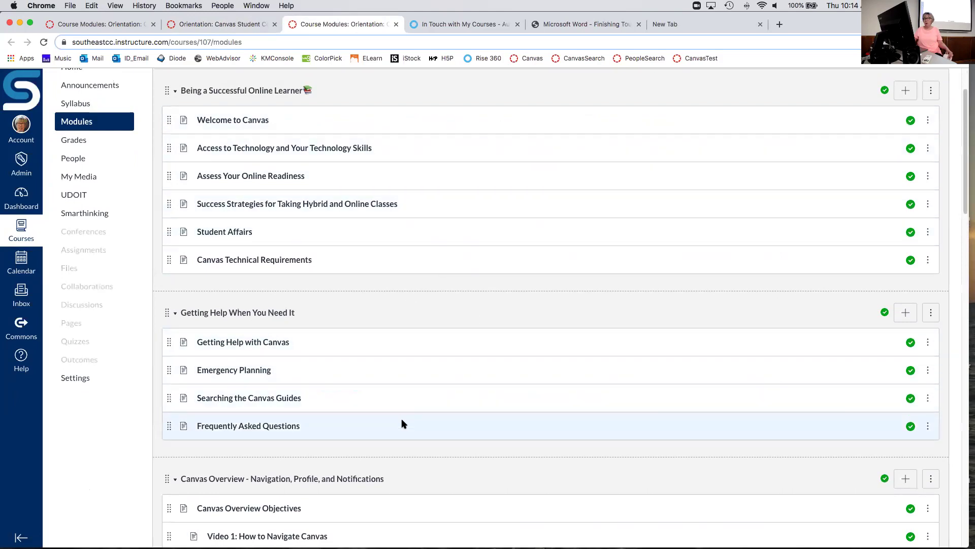
scroll(402, 425, "down", 5)
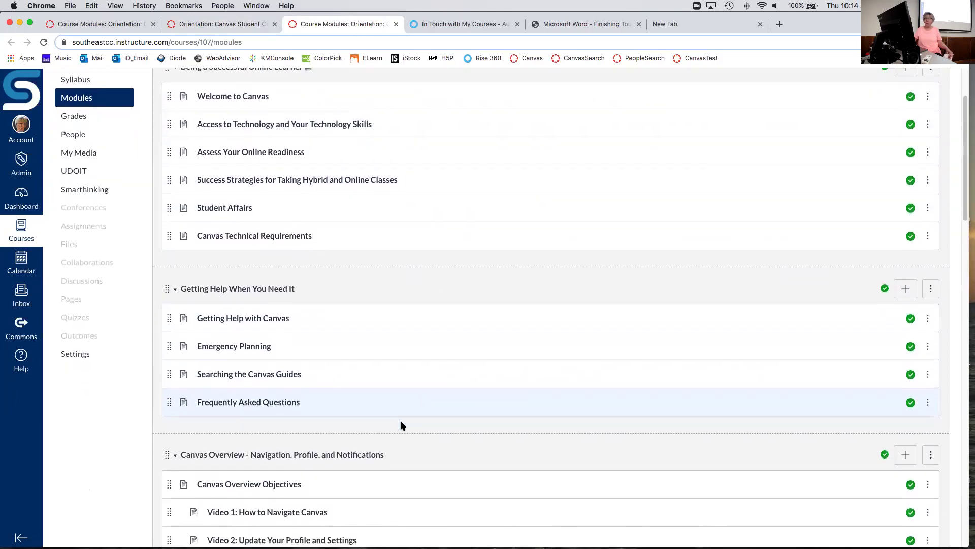
scroll(401, 426, "down", 2)
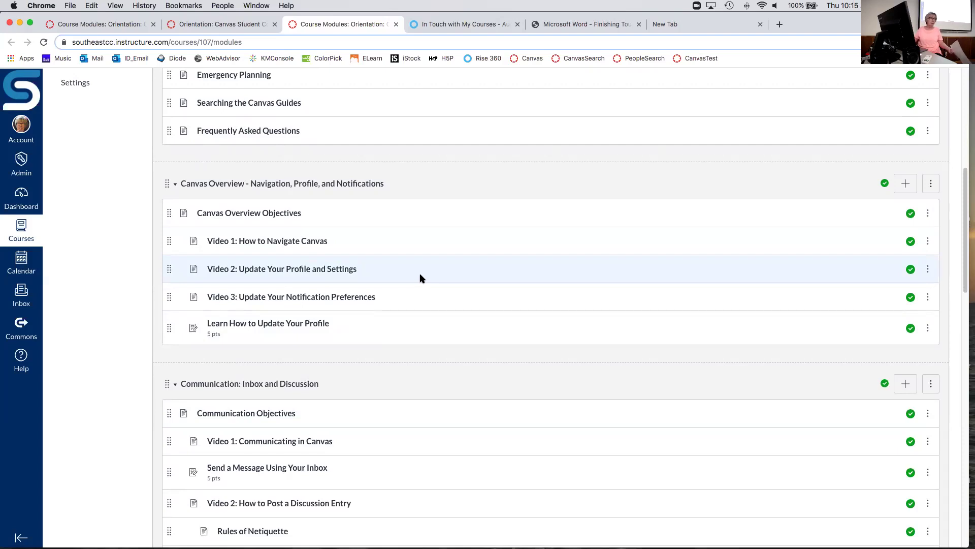
scroll(421, 278, "down", 3)
scroll(420, 277, "down", 4)
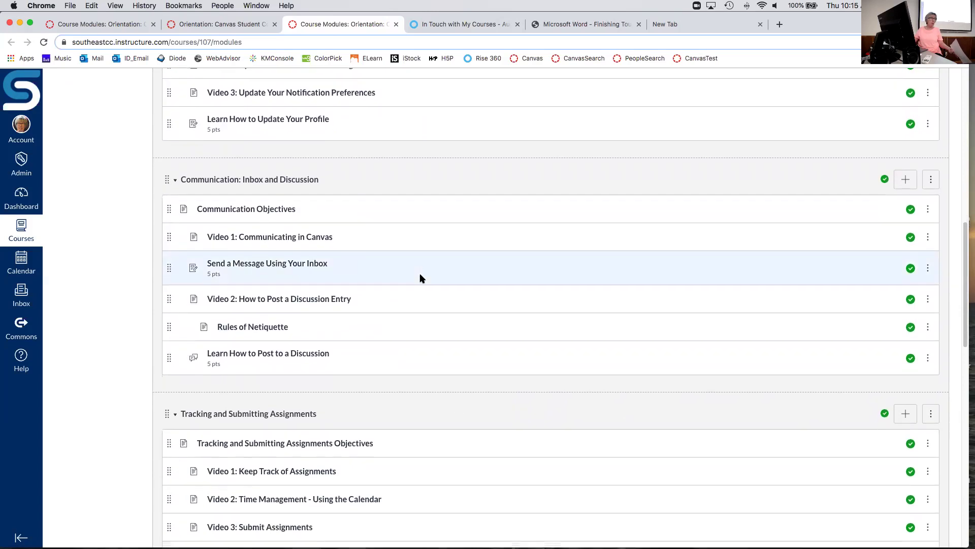
scroll(420, 278, "down", 5)
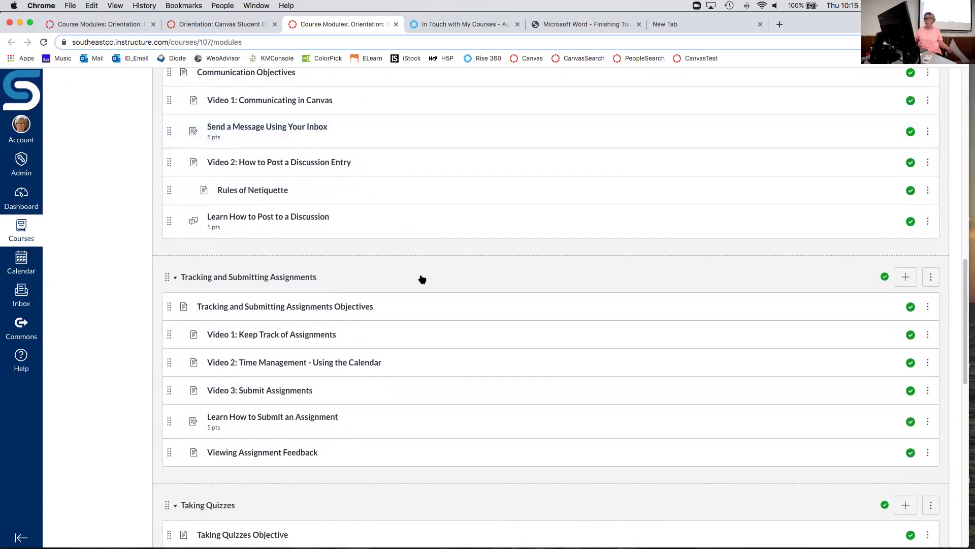
scroll(421, 279, "down", 2)
scroll(420, 279, "up", 4)
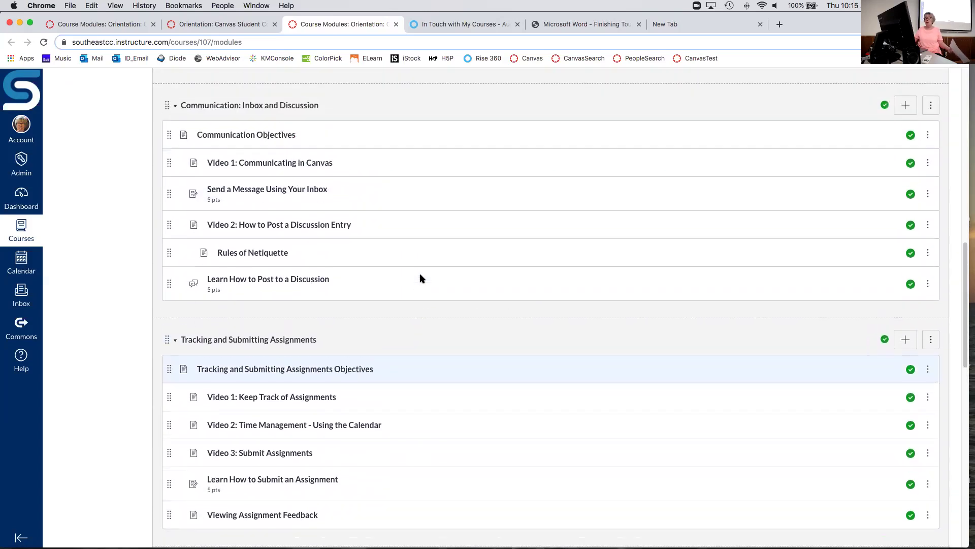
scroll(421, 278, "up", 3)
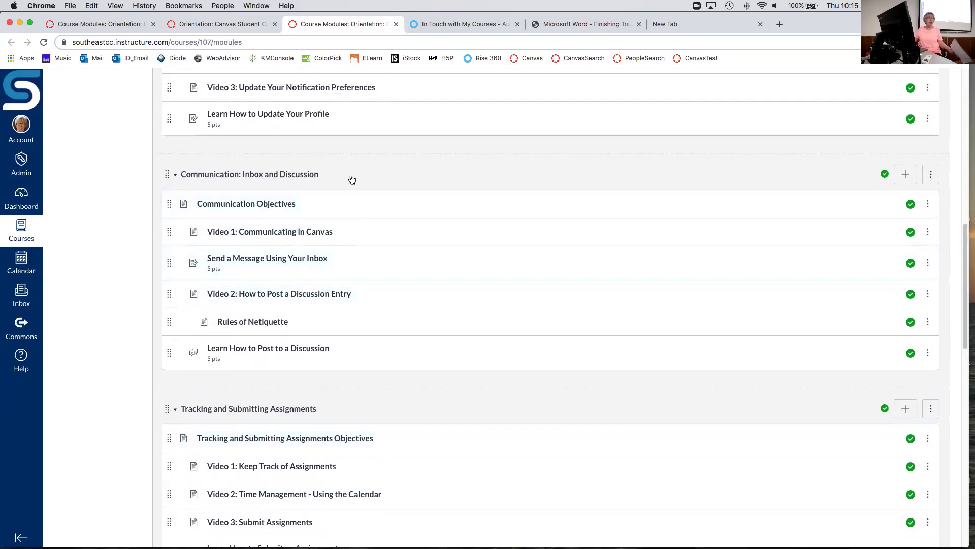
scroll(352, 179, "down", 9)
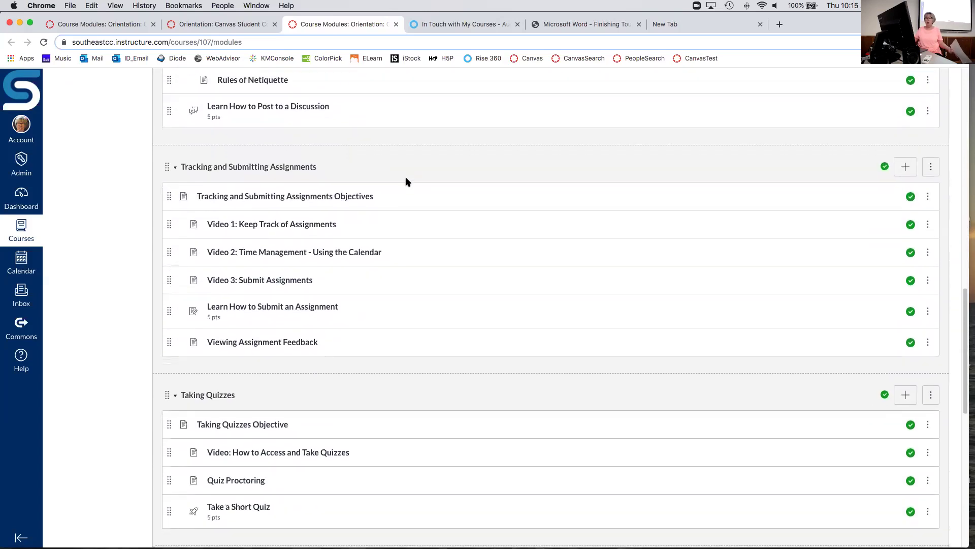
scroll(405, 181, "down", 8)
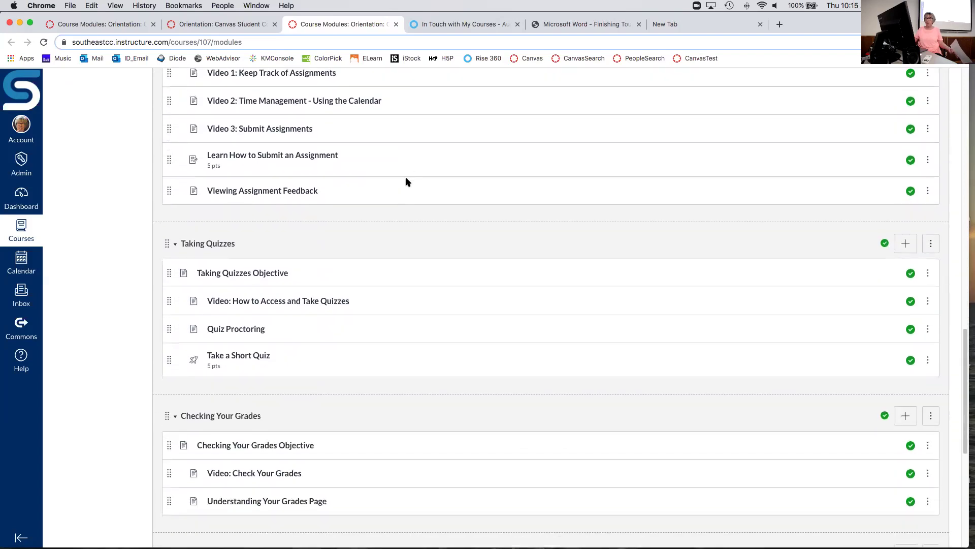
scroll(426, 291, "down", 6)
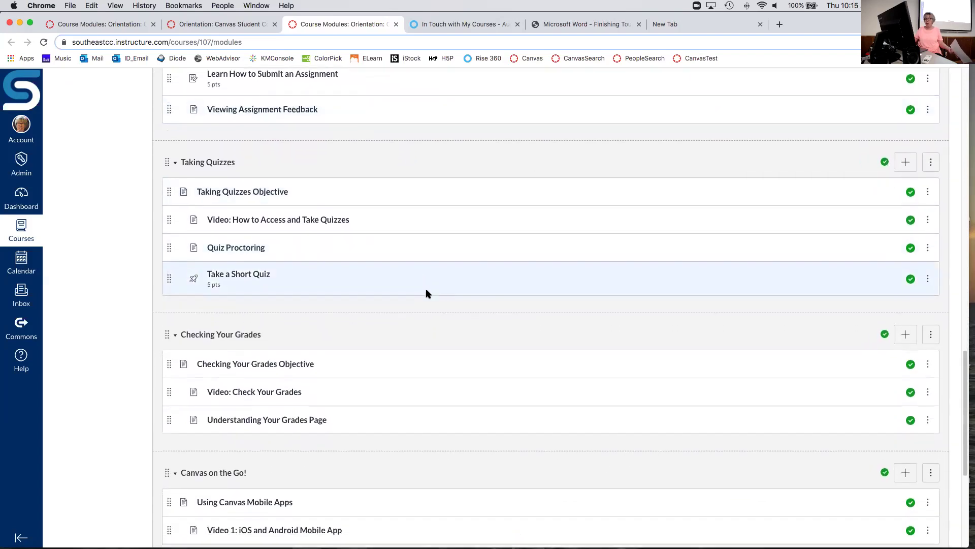
scroll(426, 290, "down", 4)
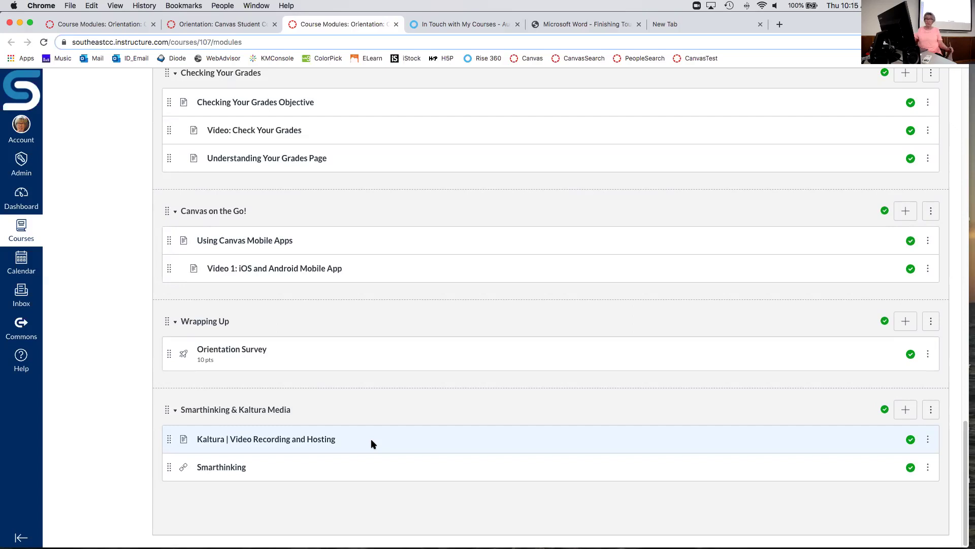
Look back up through the orientation modules, from Smarthinking & Kaltura Media past Communication: Inbox and Discussion to Being a Successful Online Learner.
scroll(371, 442, "up", 3)
scroll(371, 441, "up", 6)
scroll(371, 444, "up", 5)
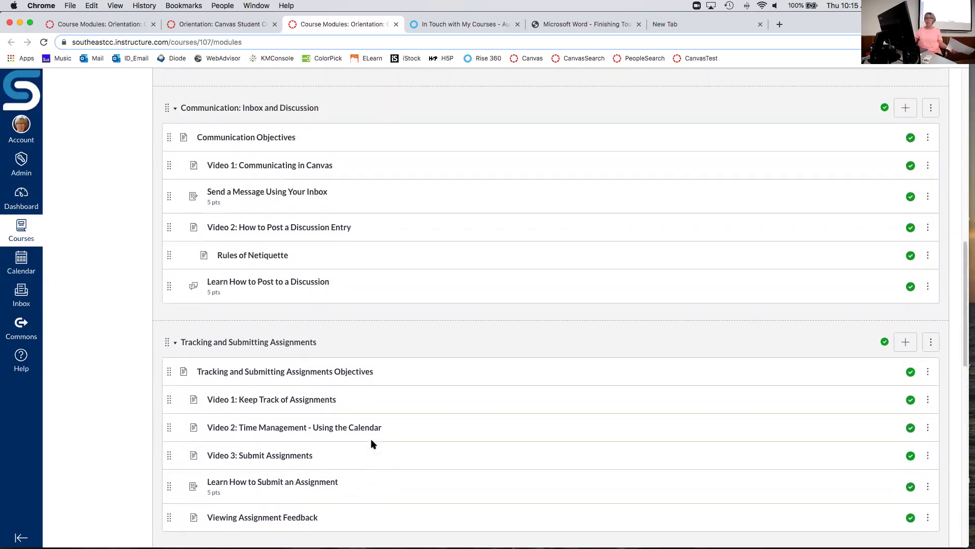
scroll(371, 444, "up", 1)
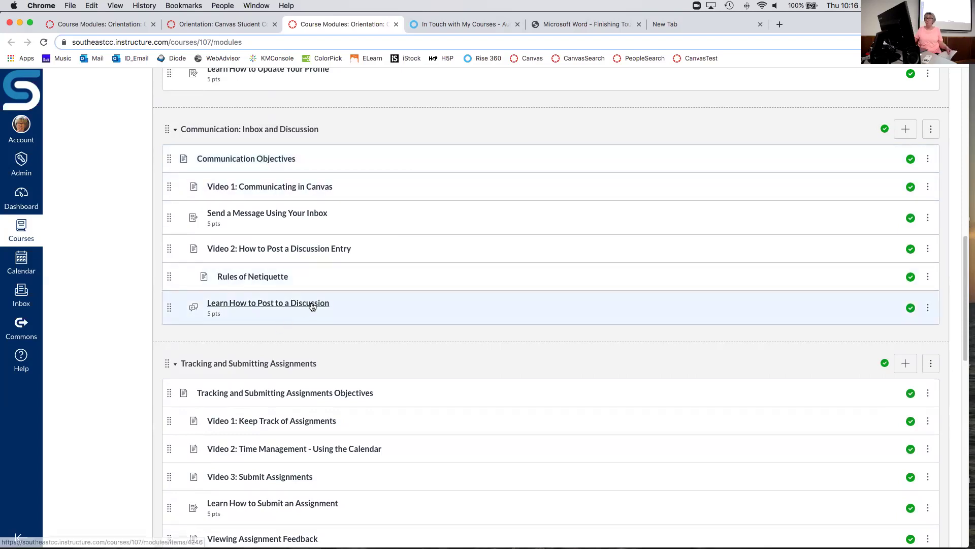
scroll(401, 264, "up", 5)
scroll(402, 263, "up", 4)
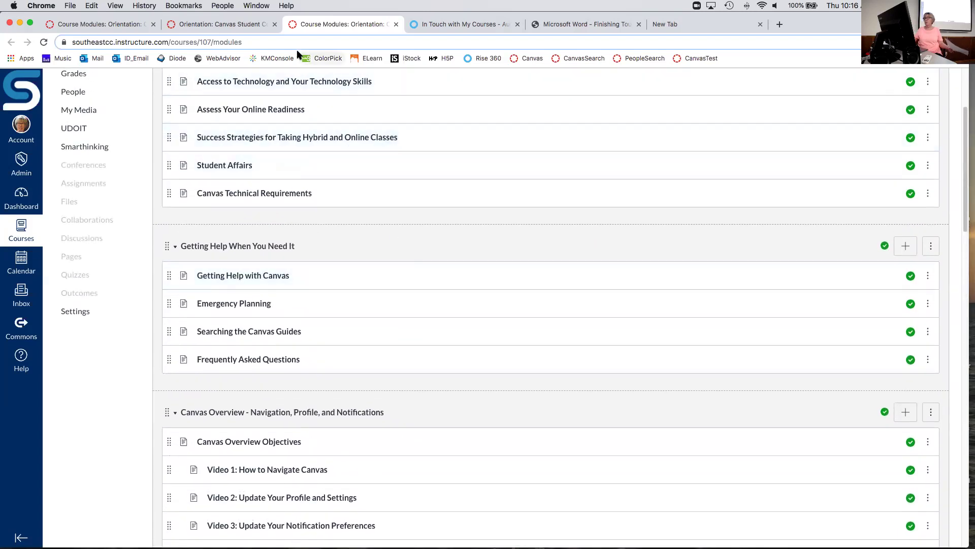
Return to the instructor orientation course's modules and look over the Mixed Media and Viewing Masterpieces sections.
left_click(226, 29)
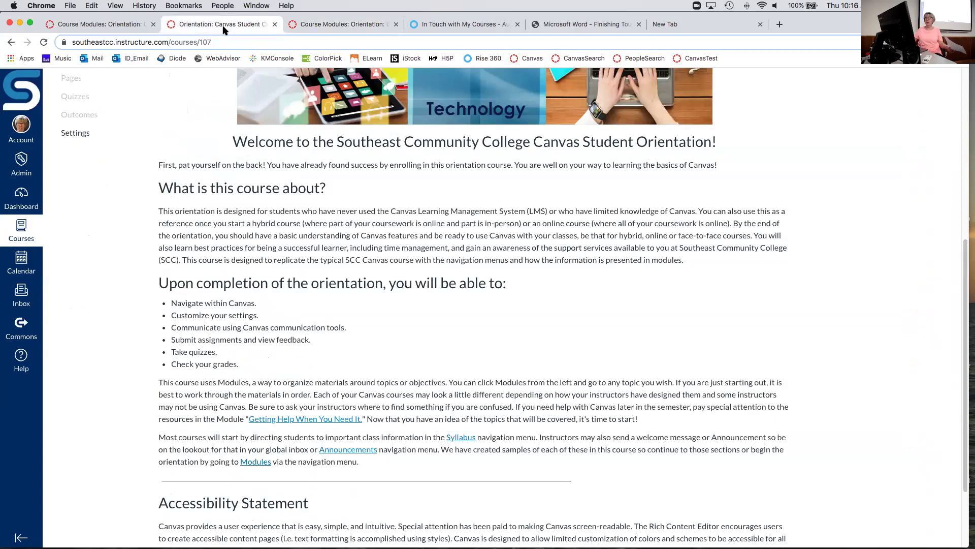
left_click(120, 29)
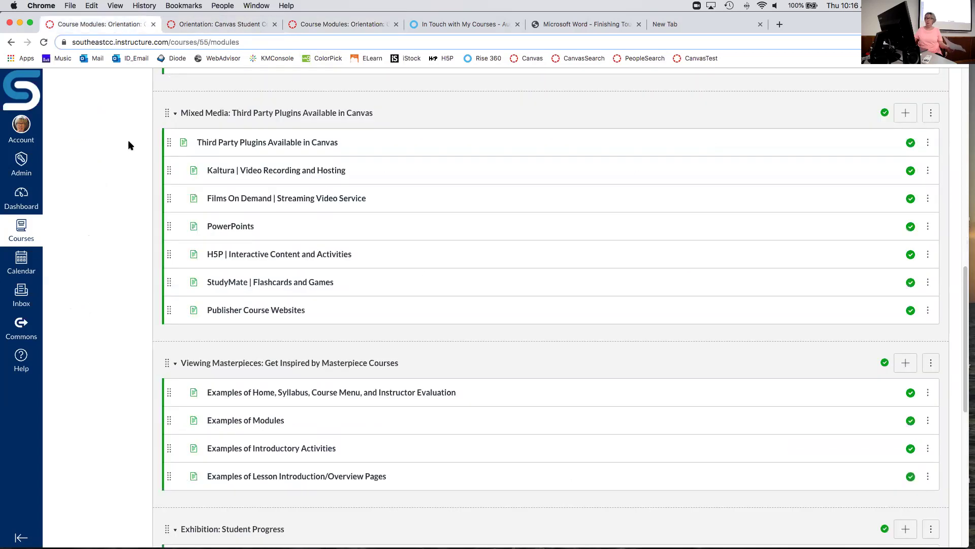
scroll(133, 145, "up", 2)
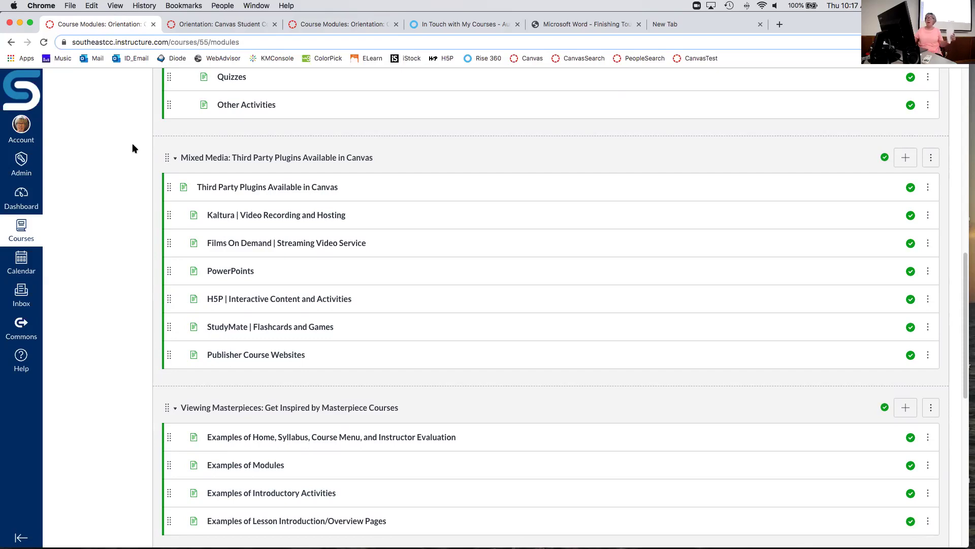
scroll(137, 135, "down", 1)
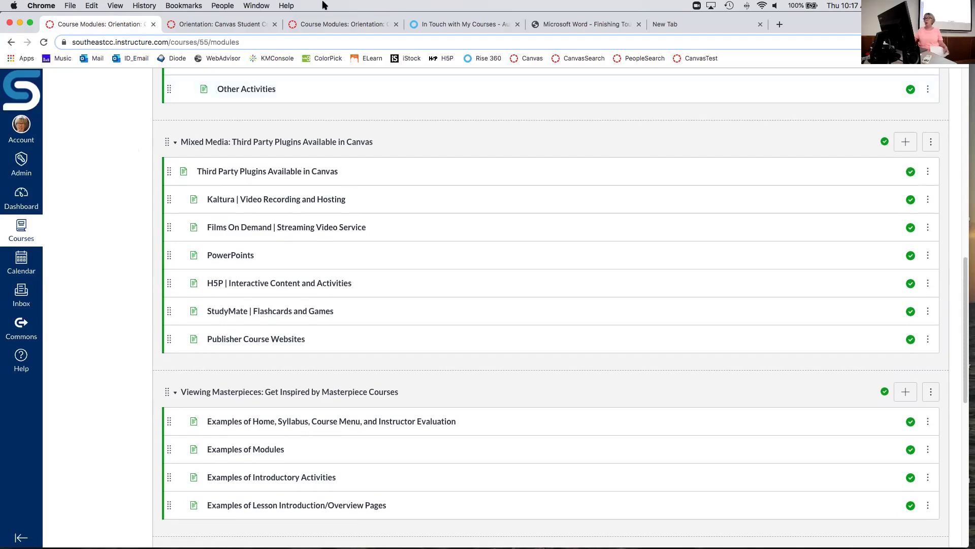
Visit thehub.southeast.edu and show the My Courses links, including the optional SCC Canvas Student Orientation.
left_click(703, 28)
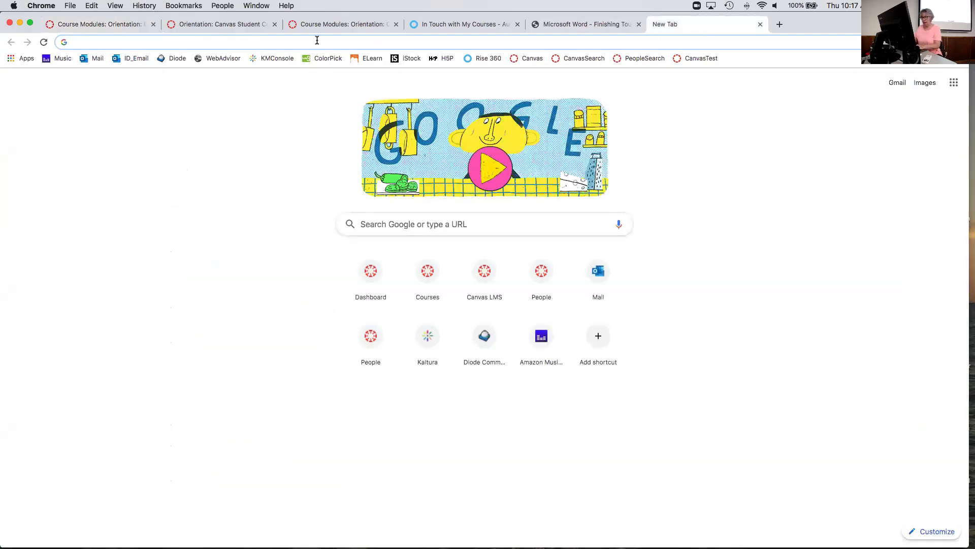
type("thehub.southeast.edu")
key("Return")
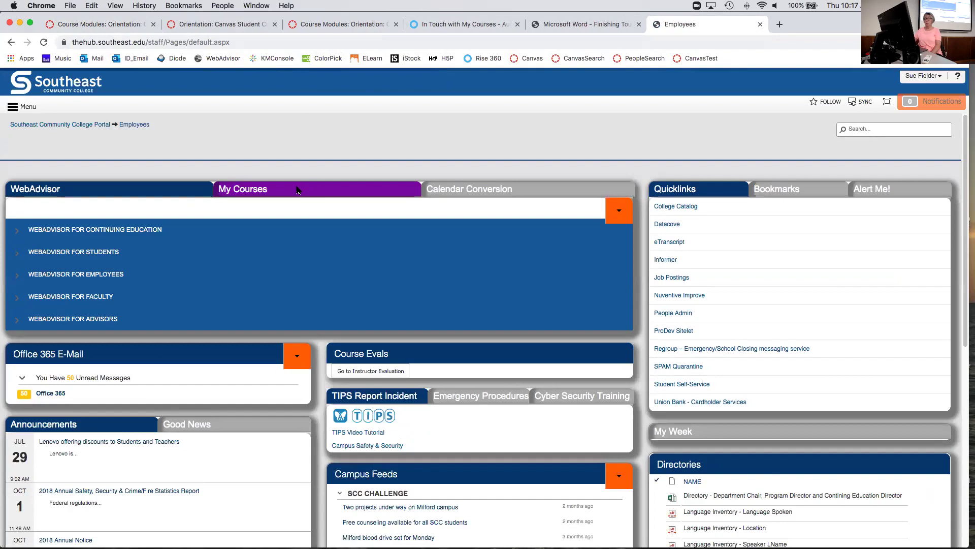
left_click(265, 192)
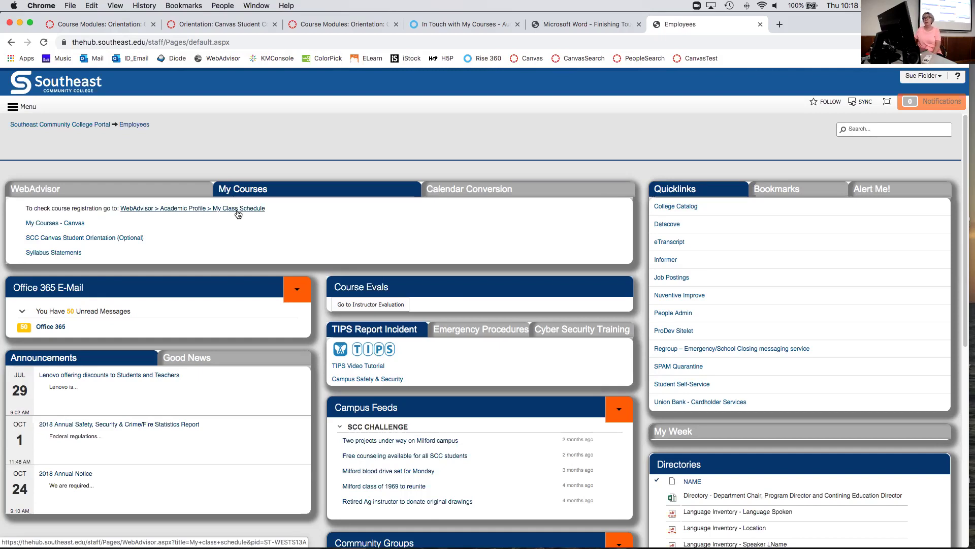
Go back to the open Canvas pages and close the extra page showing the student orientation's modules.
left_click(108, 26)
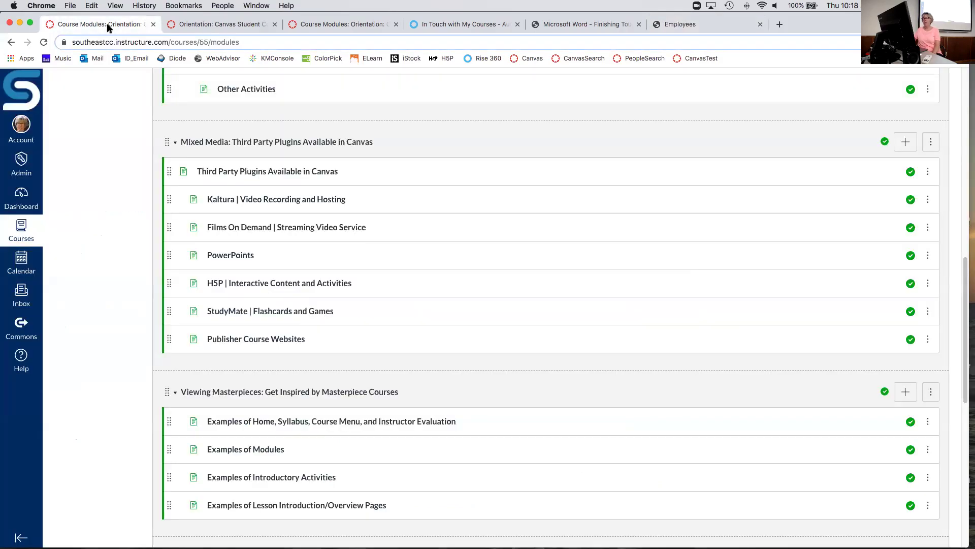
left_click(238, 27)
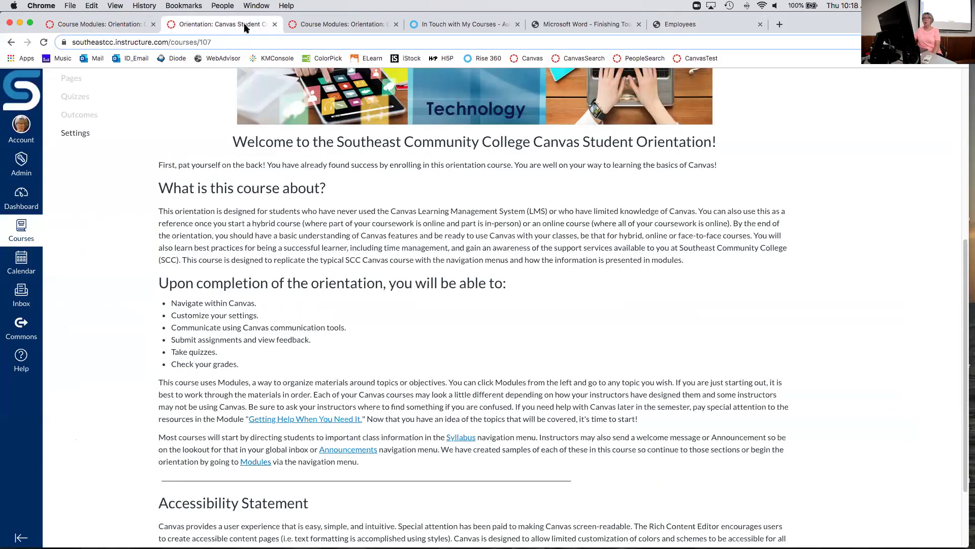
left_click(314, 27)
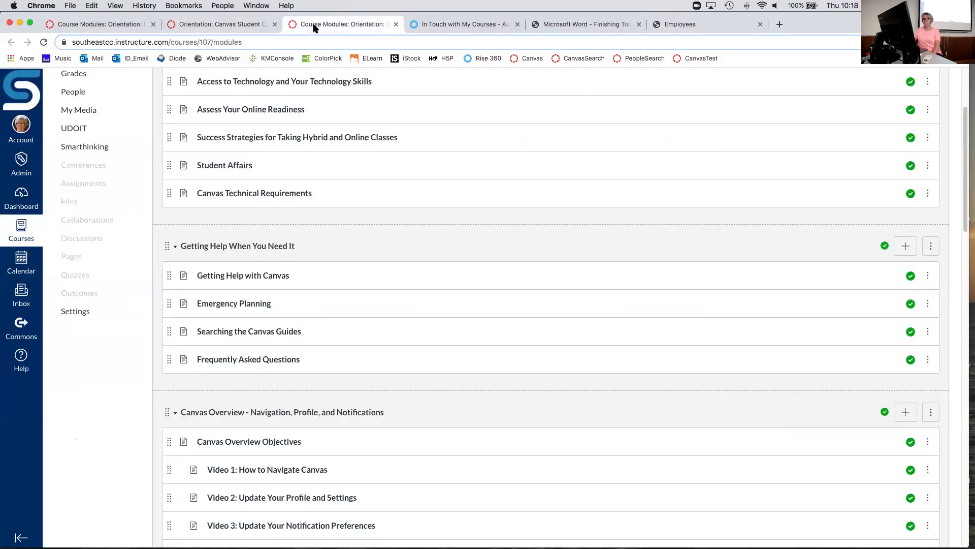
left_click(396, 25)
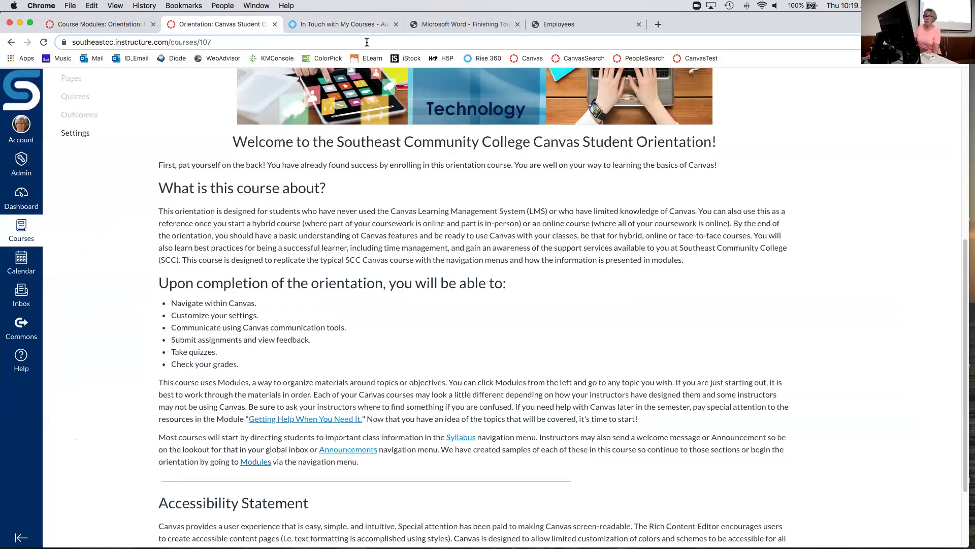
Open the Content Organization & Finishing Touches course from the Dashboard and go to its Syllabus page.
left_click(22, 197)
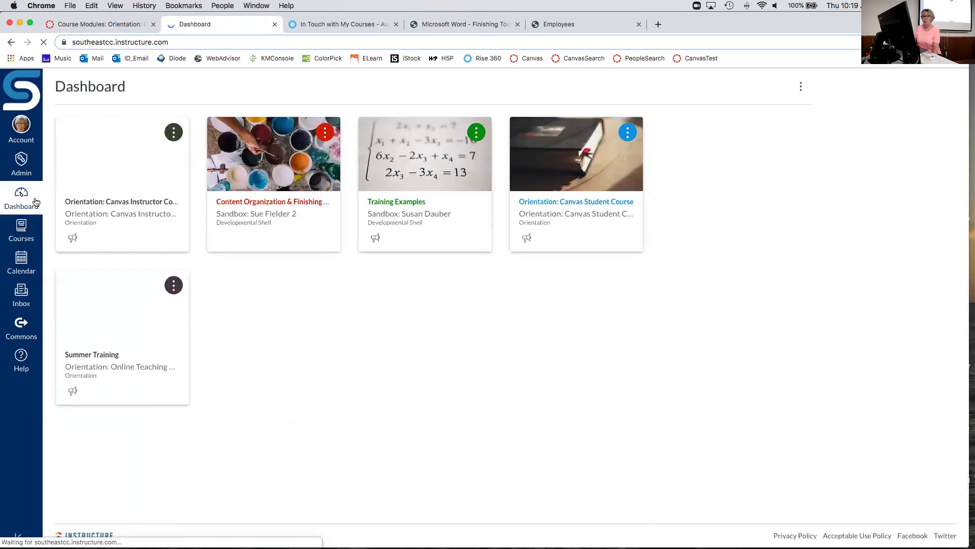
left_click(274, 214)
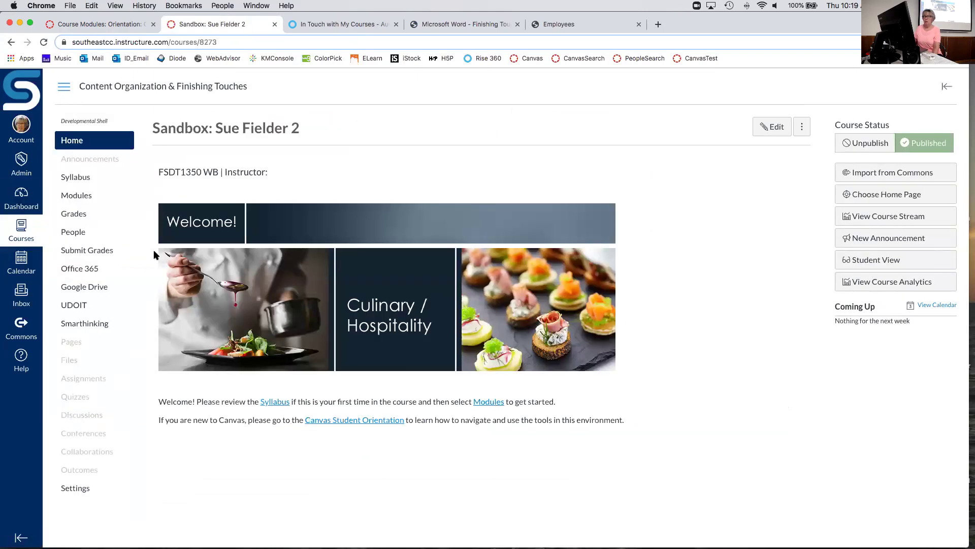
left_click(73, 183)
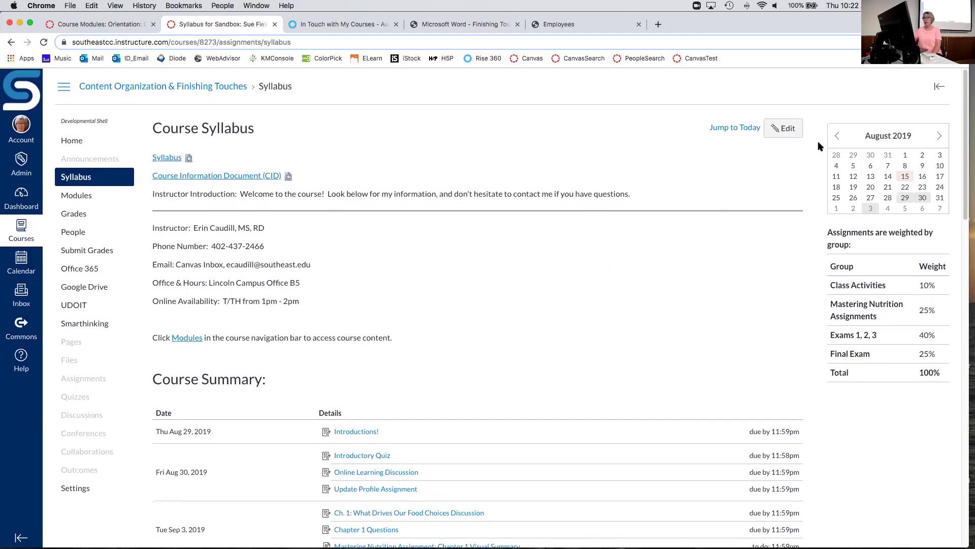
Open the syllabus description for editing, examine the course module links available for insertion, and cancel the edit.
left_click(787, 129)
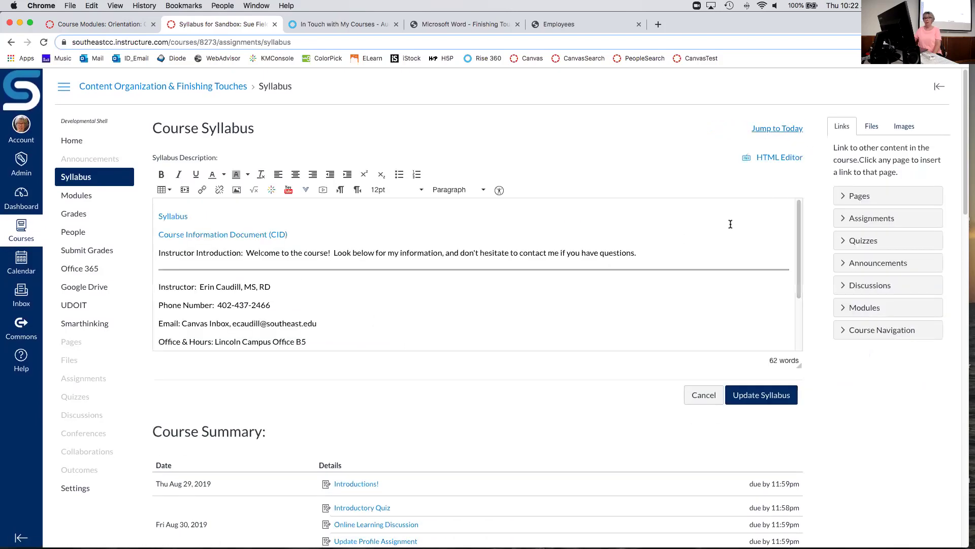
scroll(732, 223, "down", 3)
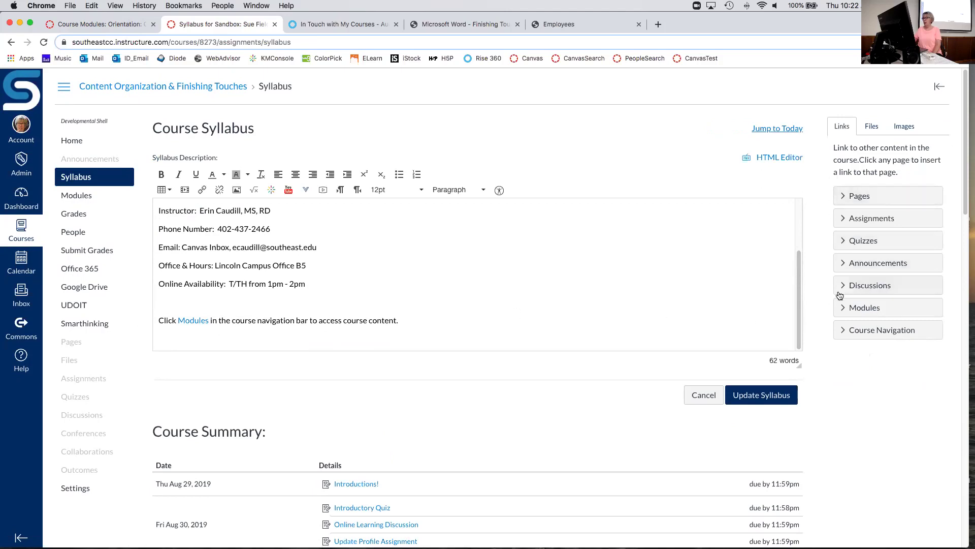
left_click(841, 309)
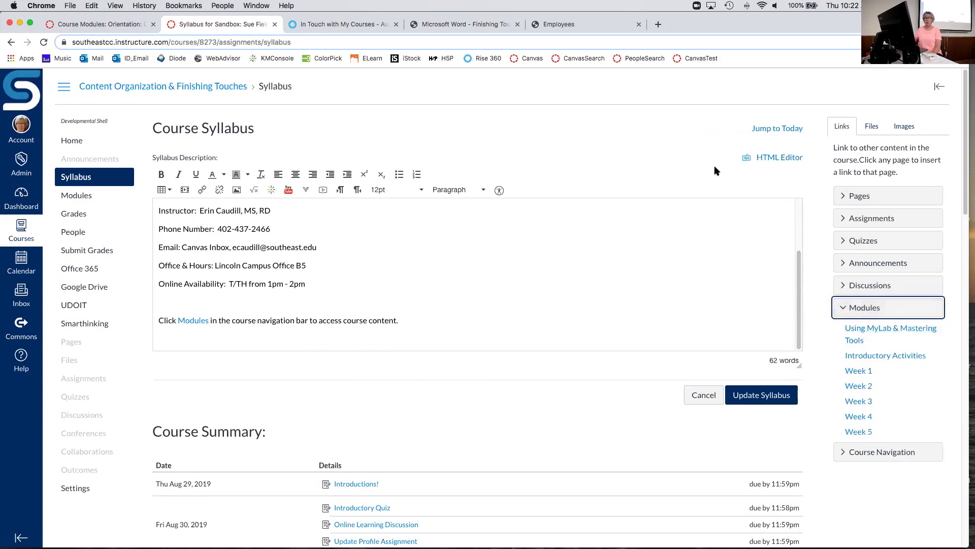
left_click(514, 288)
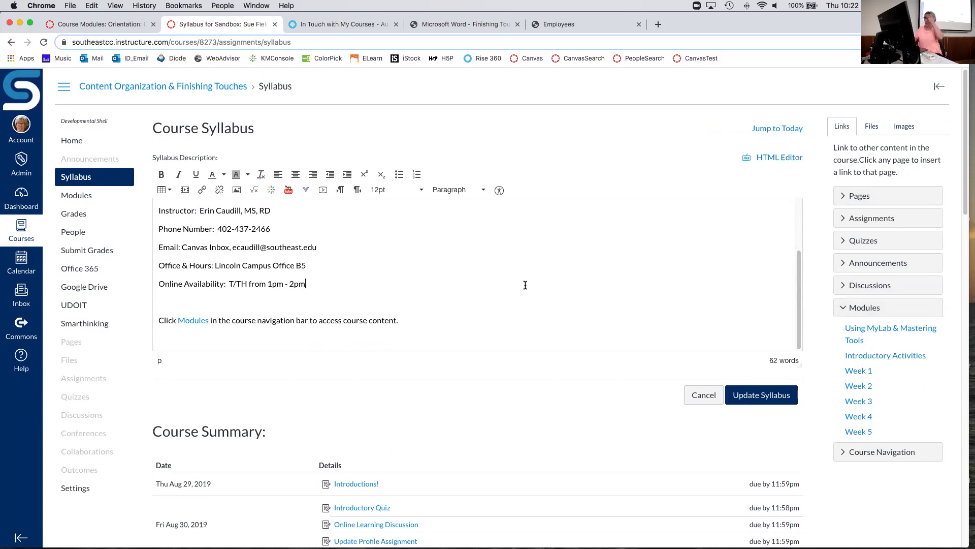
left_click(694, 399)
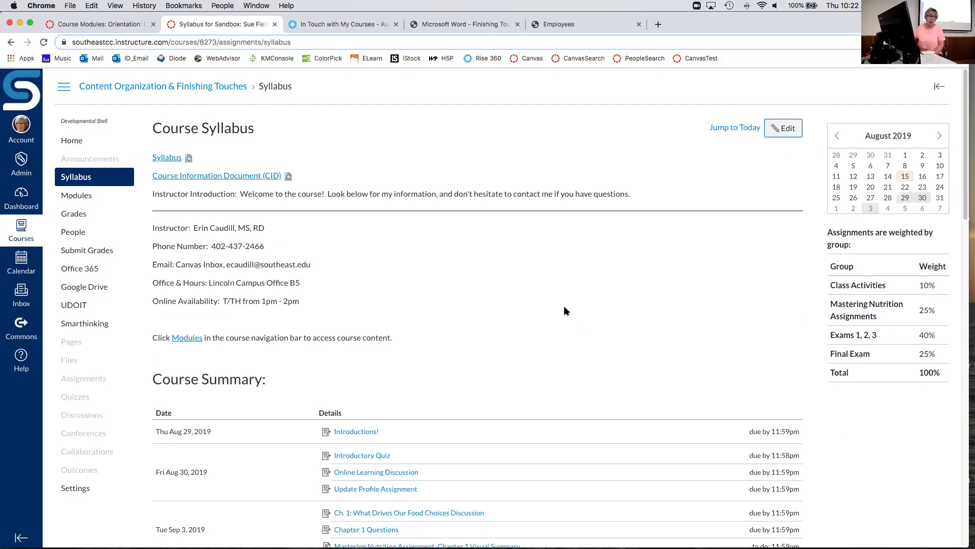
Show the course's Modules page, return to the Syllabus page, and examine the dated items in its Course Summary.
left_click(79, 198)
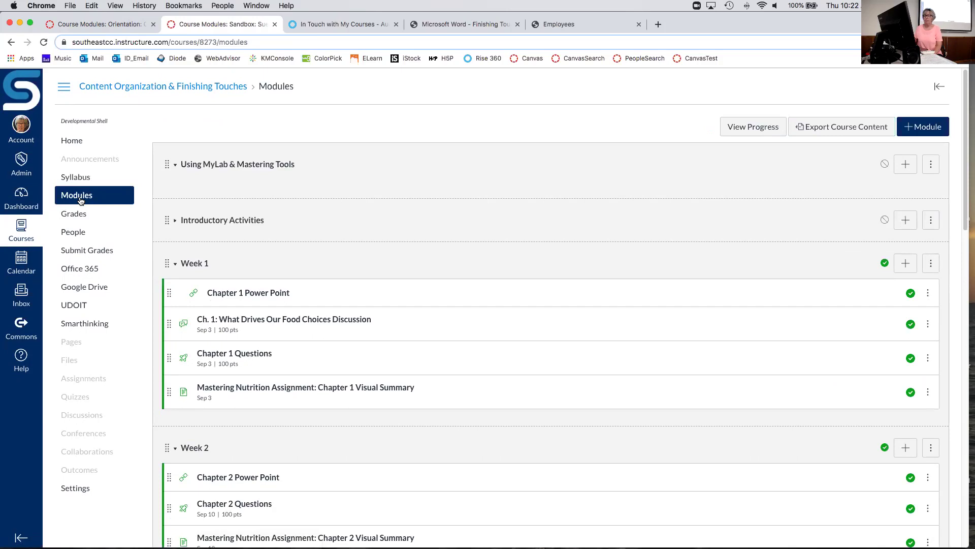
left_click(93, 182)
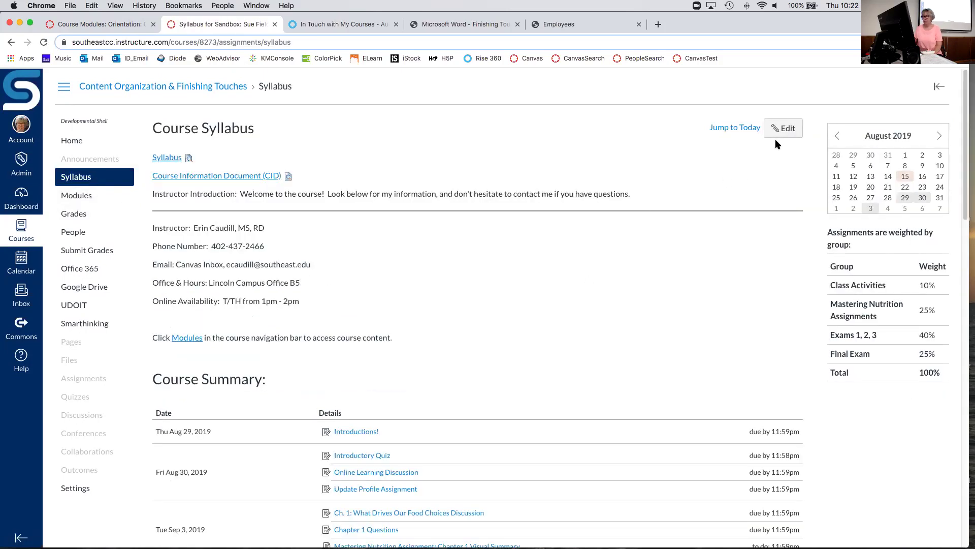
scroll(644, 296, "down", 3)
scroll(644, 296, "down", 5)
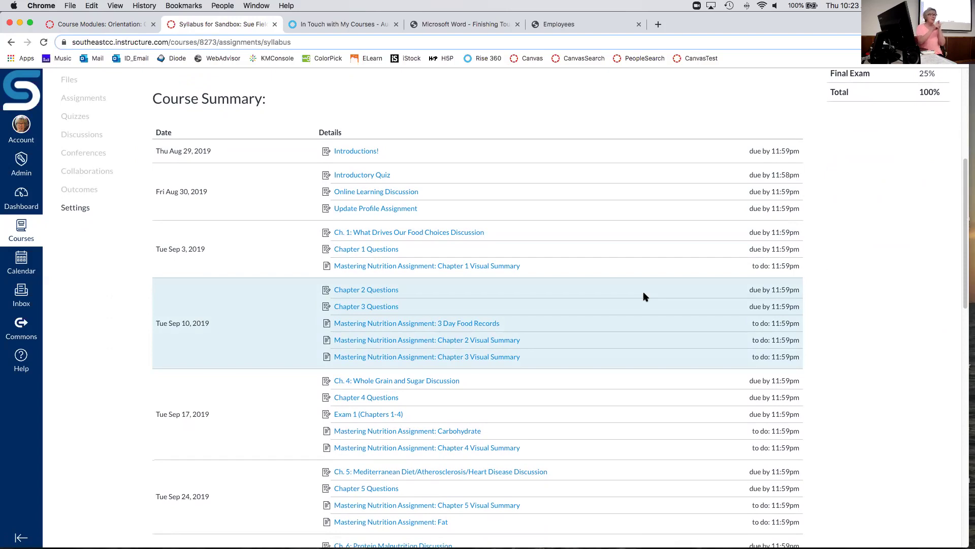
scroll(644, 296, "down", 2)
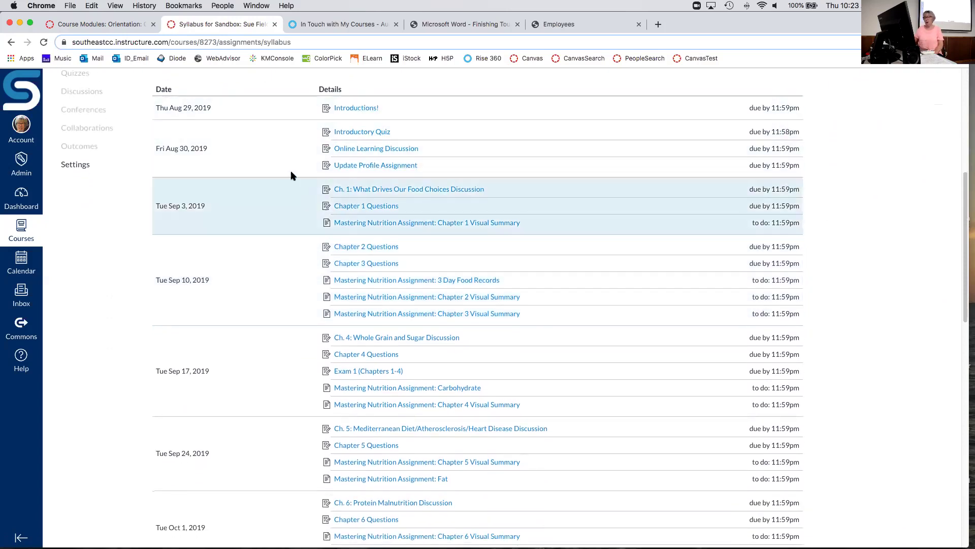
scroll(271, 404, "down", 2)
scroll(271, 404, "down", 5)
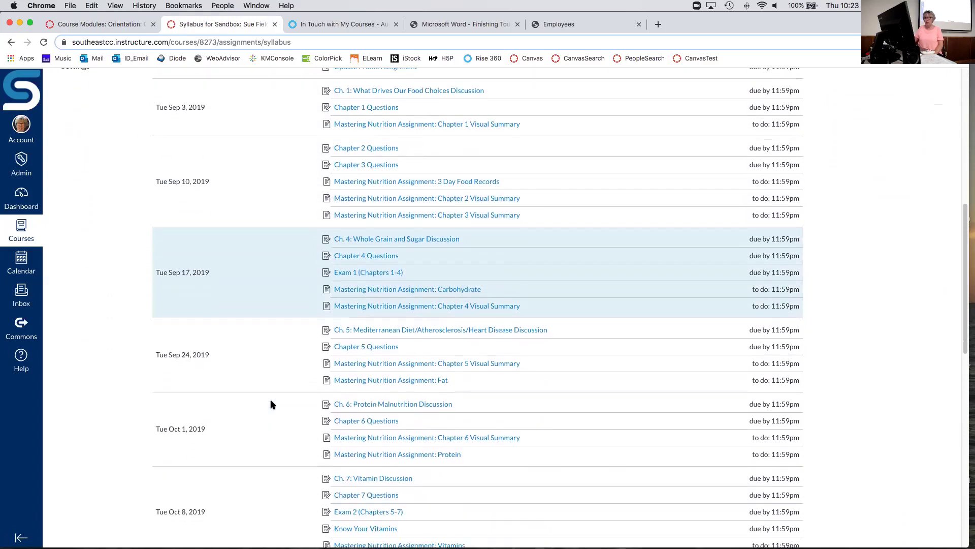
scroll(271, 404, "down", 10)
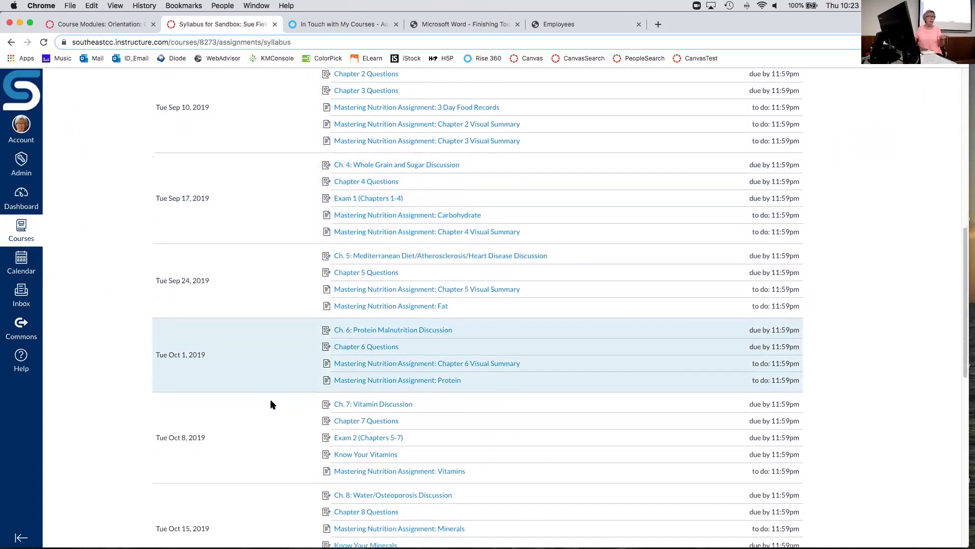
scroll(271, 404, "down", 10)
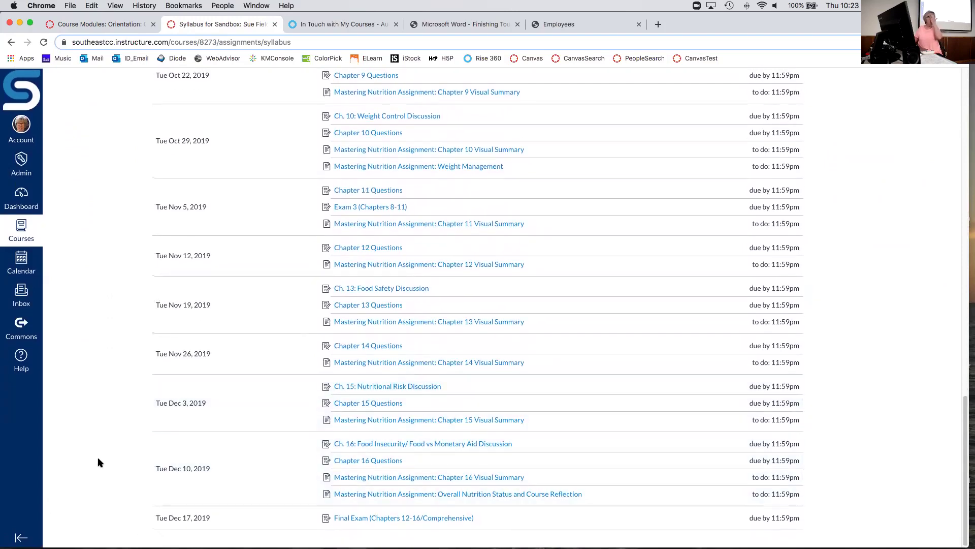
scroll(98, 459, "up", 17)
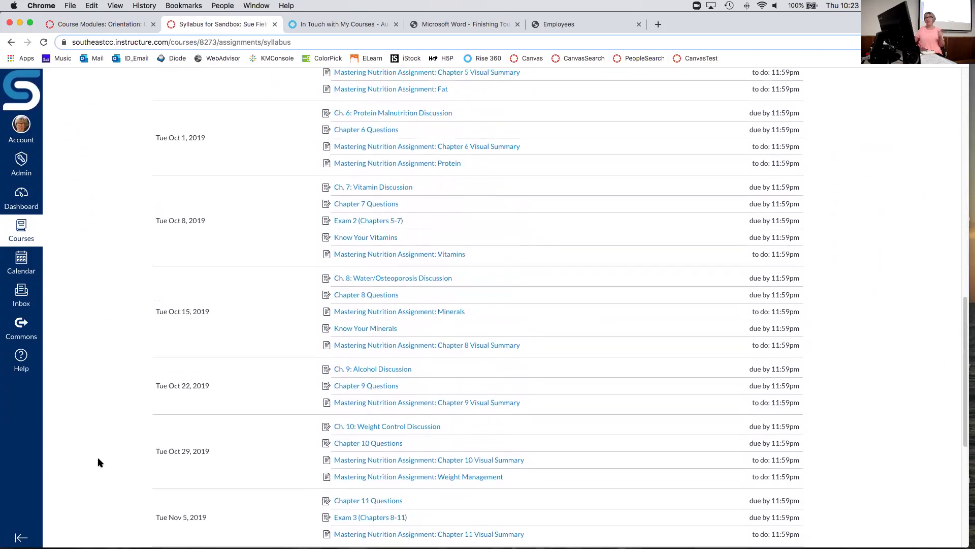
scroll(99, 461, "up", 11)
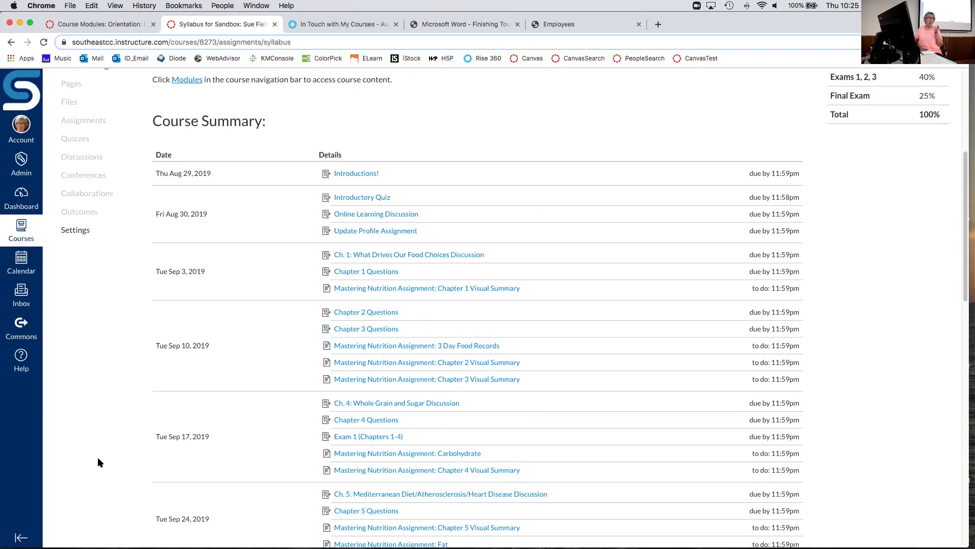
scroll(98, 459, "up", 2)
scroll(98, 459, "up", 5)
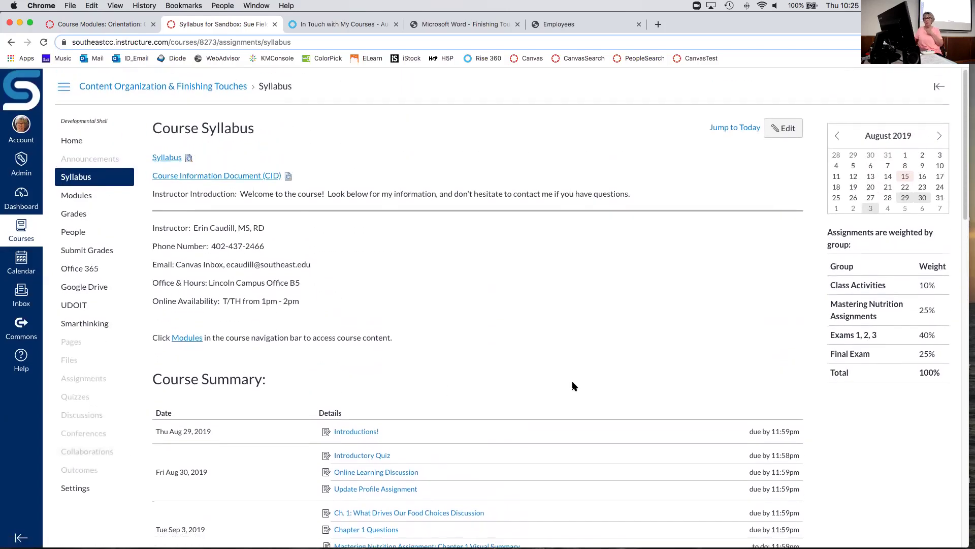
scroll(573, 387, "down", 7)
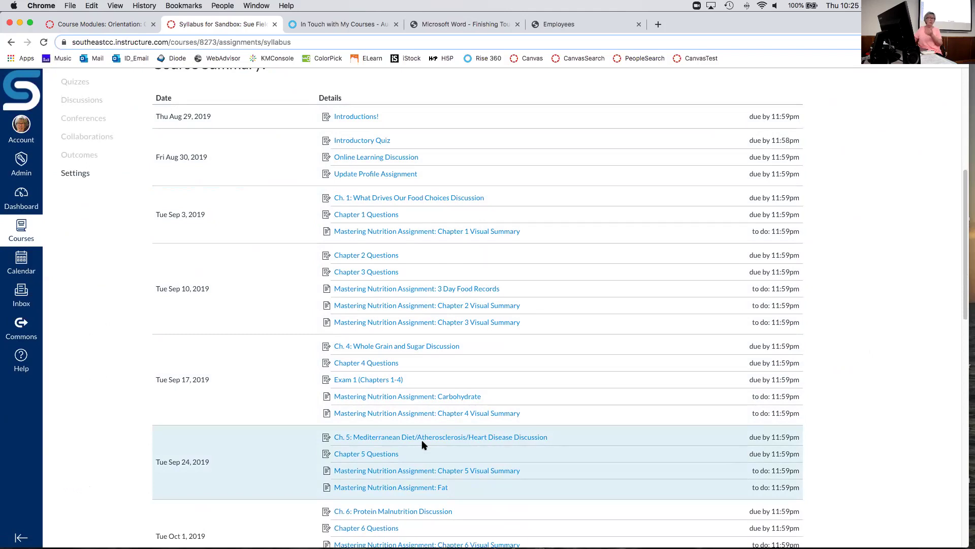
scroll(422, 445, "down", 2)
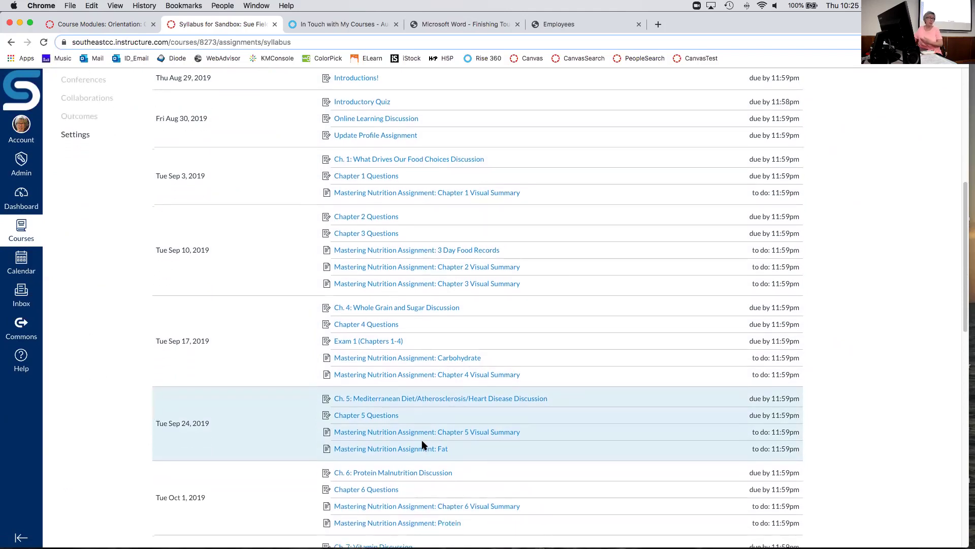
scroll(422, 445, "up", 8)
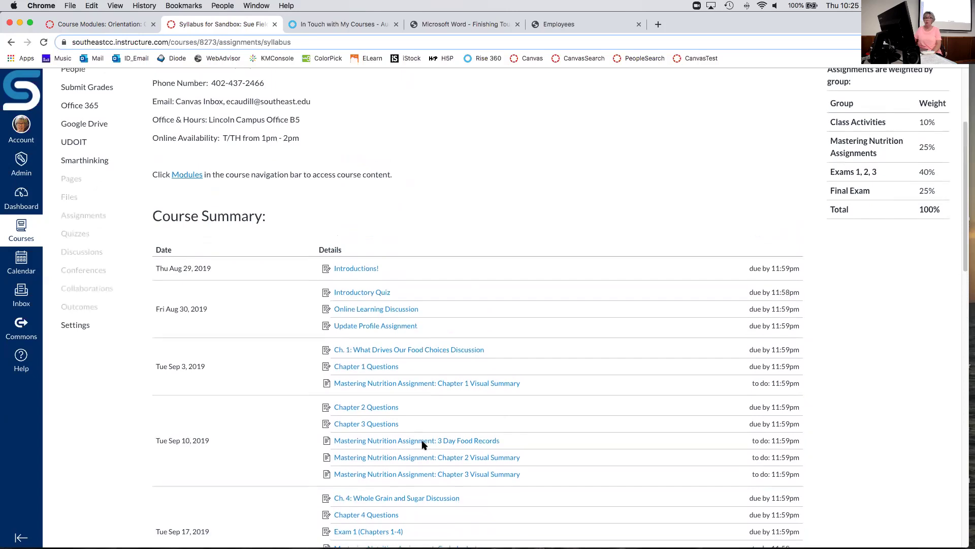
scroll(422, 445, "up", 7)
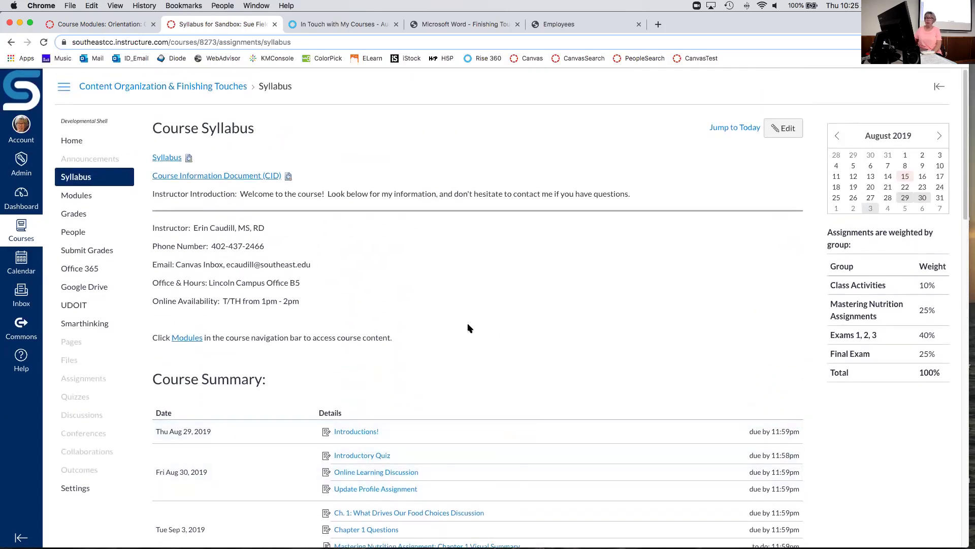
Change the Summer Training course card's color on the Dashboard to purple, #8F3E97.
left_click(20, 197)
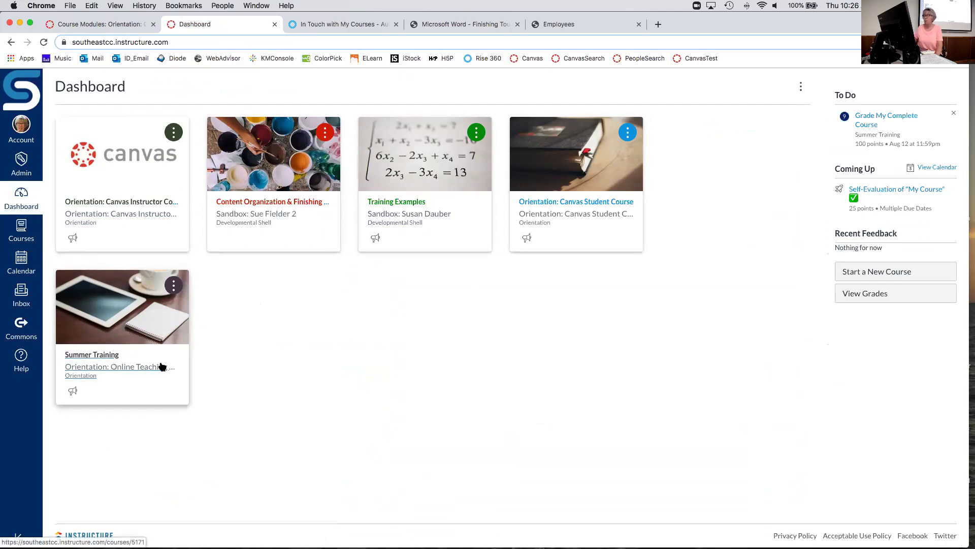
left_click(176, 288)
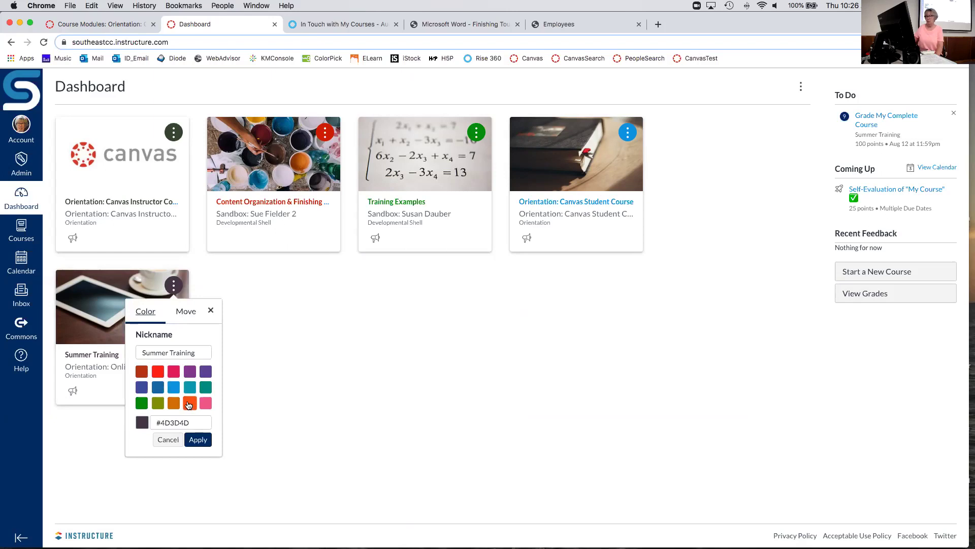
left_click(189, 372)
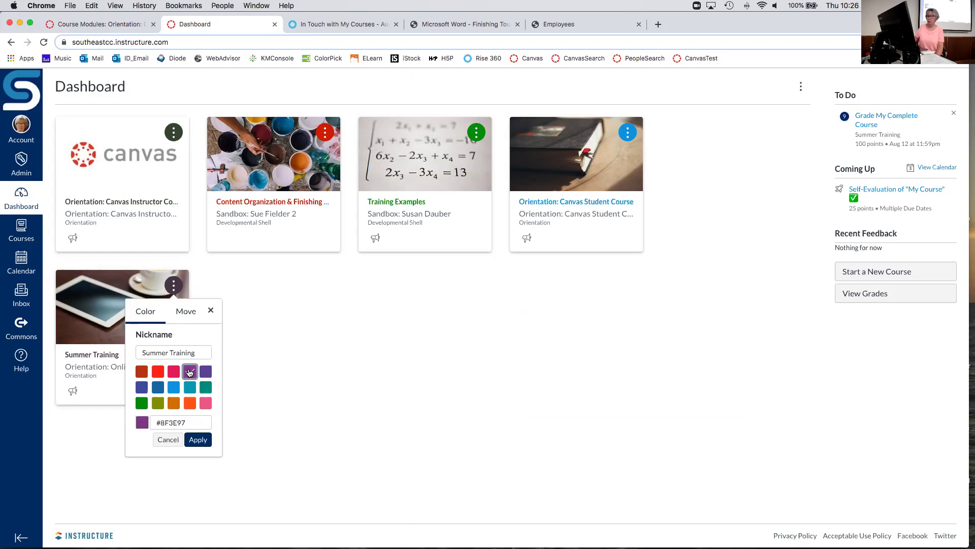
left_click(198, 440)
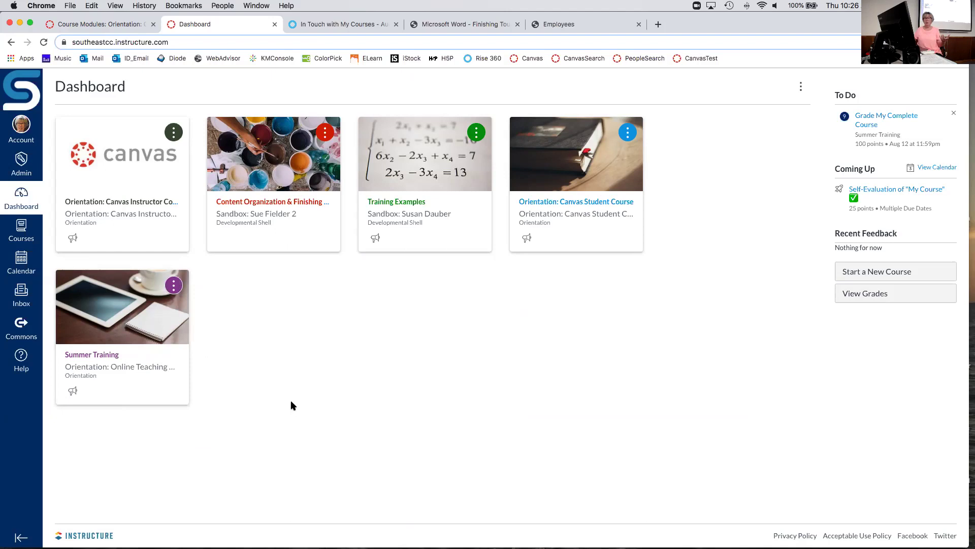
In the Calendar for July 2019, display the two Canvas orientations, Summer Training, Content Organization & Finishing Touches, and Master: ABES 0700 WB Program.
left_click(19, 263)
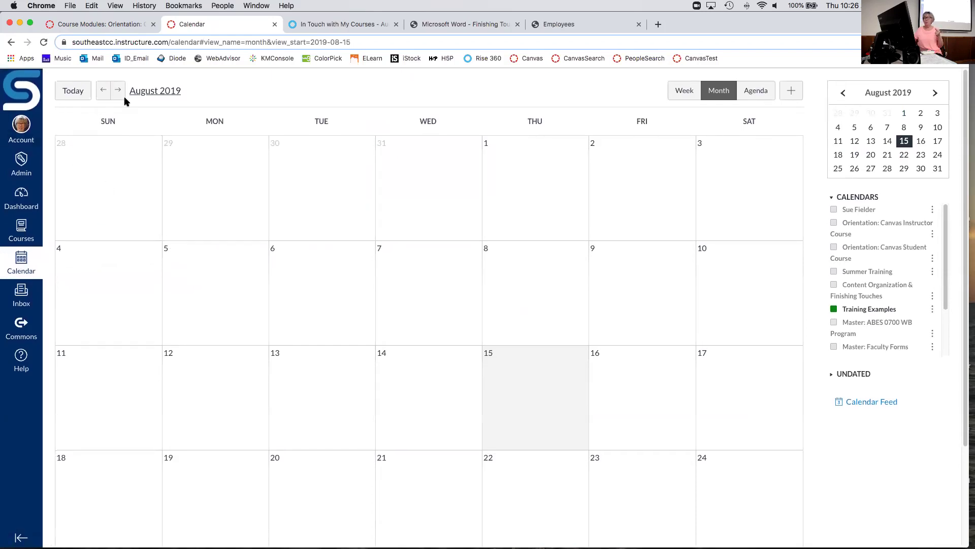
left_click(102, 91)
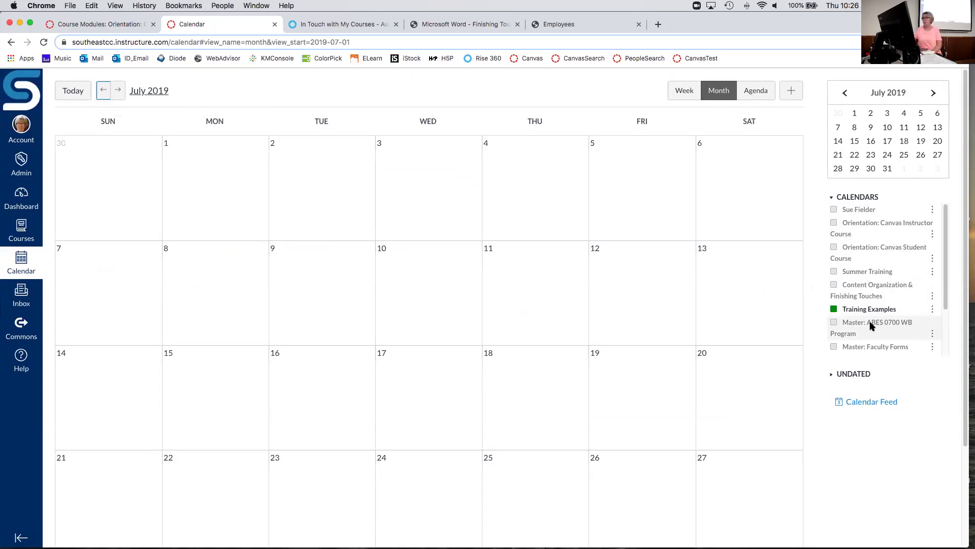
left_click(834, 223)
left_click(833, 248)
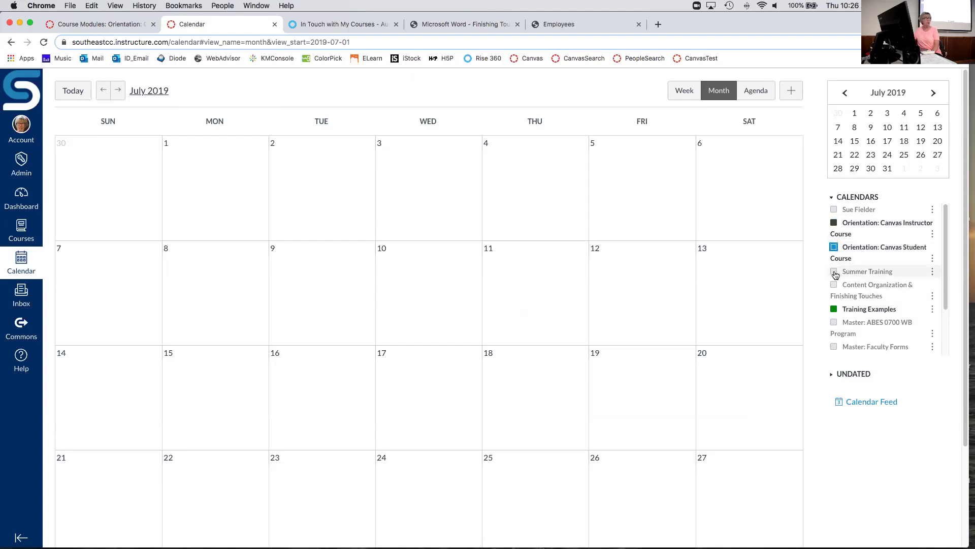
left_click(834, 273)
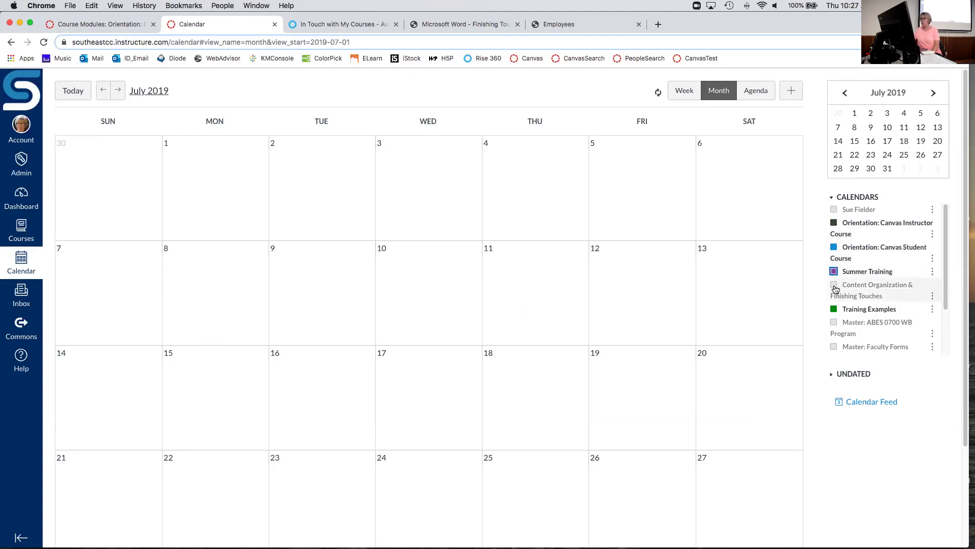
left_click(834, 288)
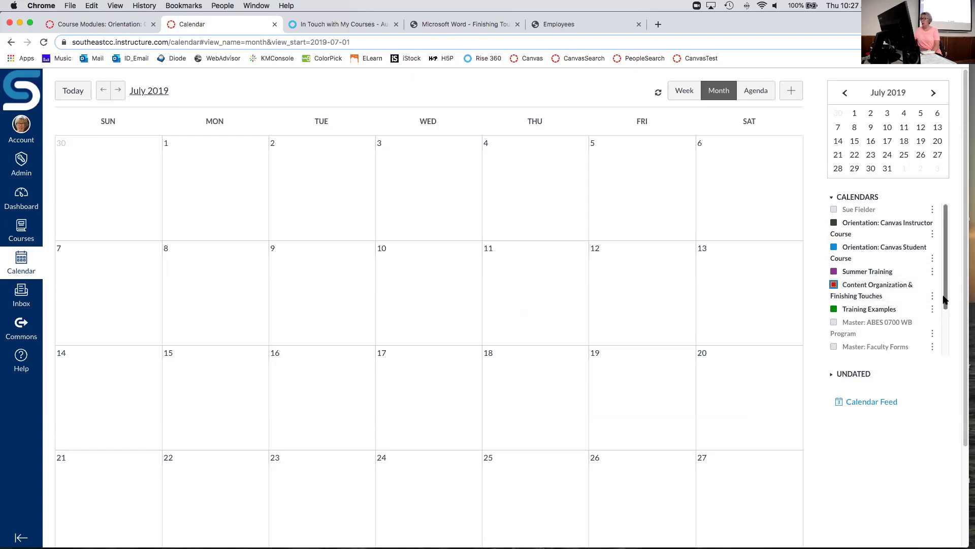
left_click_drag(943, 288, 944, 333)
left_click(857, 281)
scroll(867, 287, "up", 3)
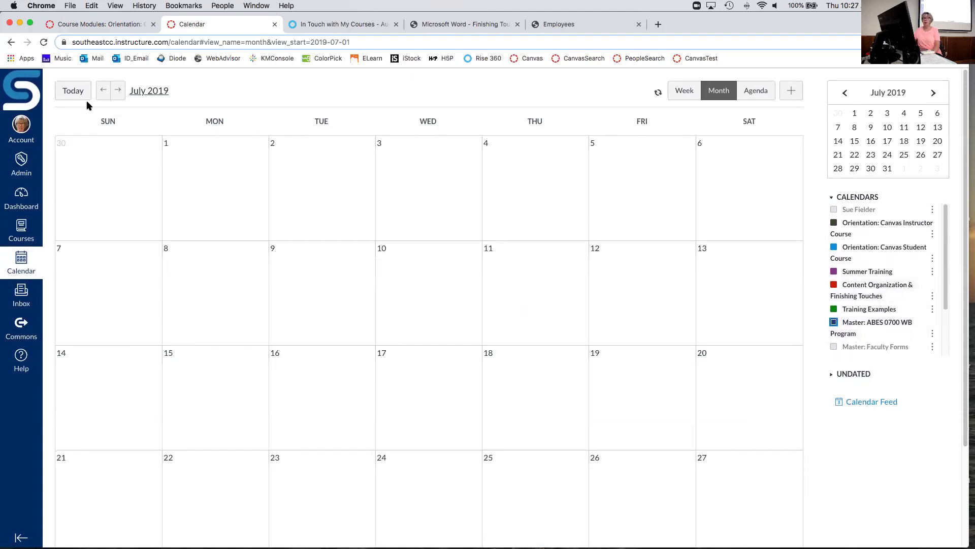
View the June 2019 calendar items and examine the color choices for Content Organization & Finishing Touches without changing its color.
left_click(103, 91)
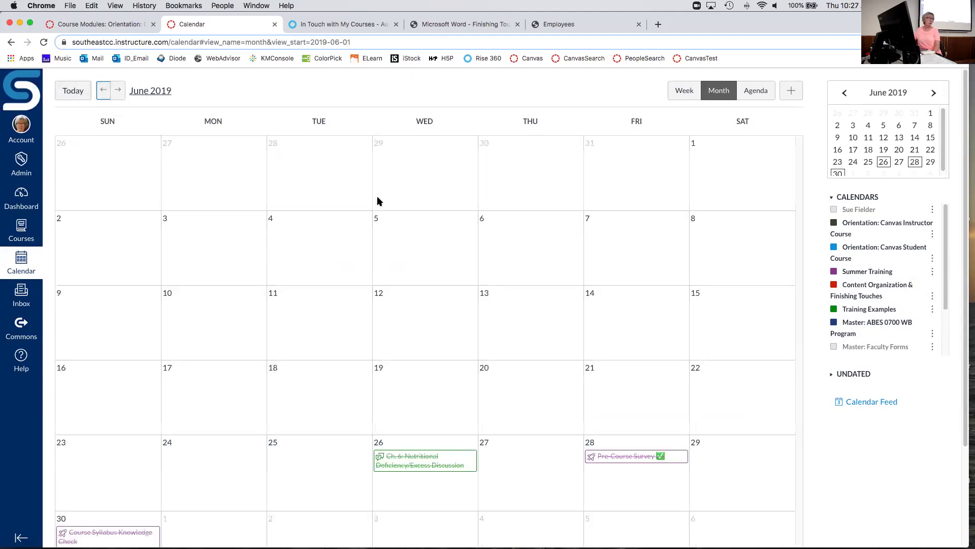
scroll(439, 291, "down", 3)
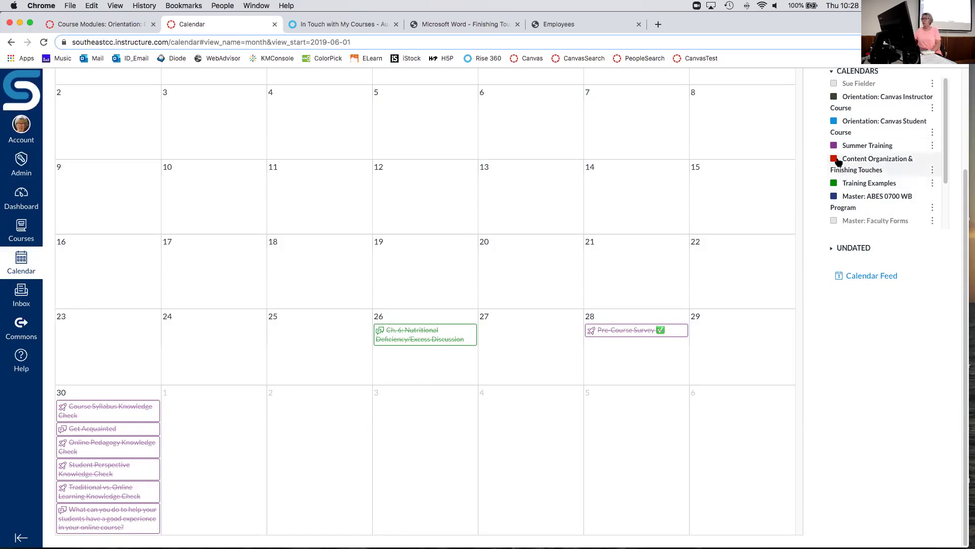
left_click(838, 161)
left_click(838, 161)
left_click(932, 169)
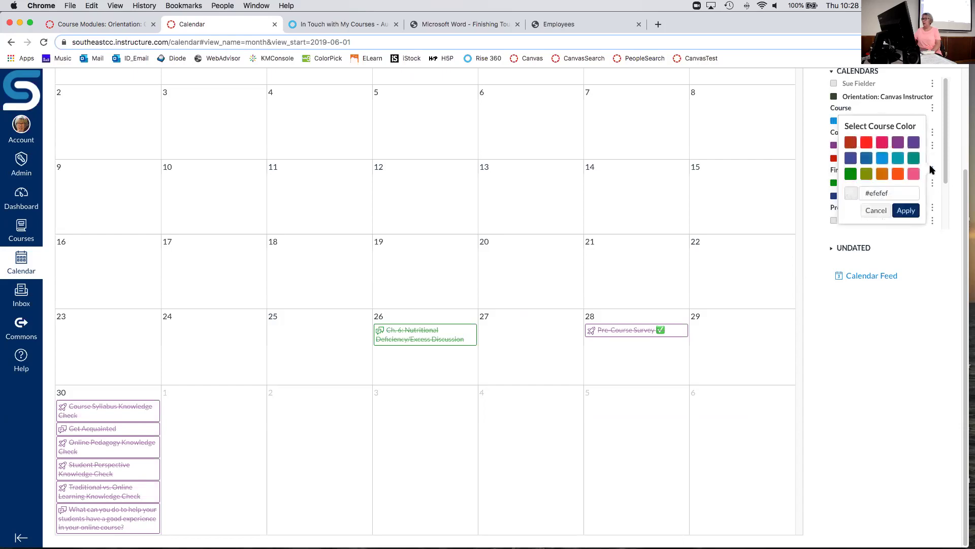
left_click(877, 210)
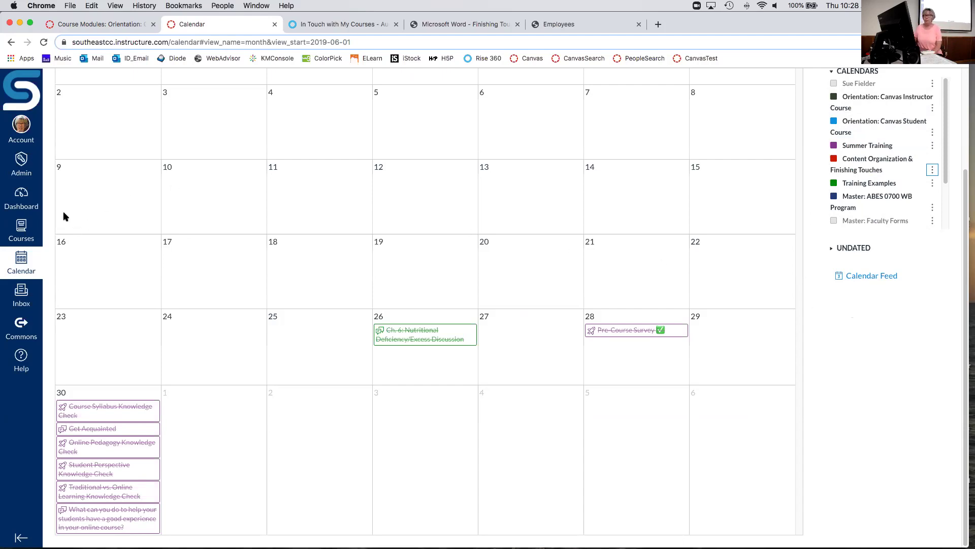
Open the Content Organization & Finishing Touches course from the Dashboard and examine the Week 1 and Week 2 items on its Modules page.
left_click(20, 201)
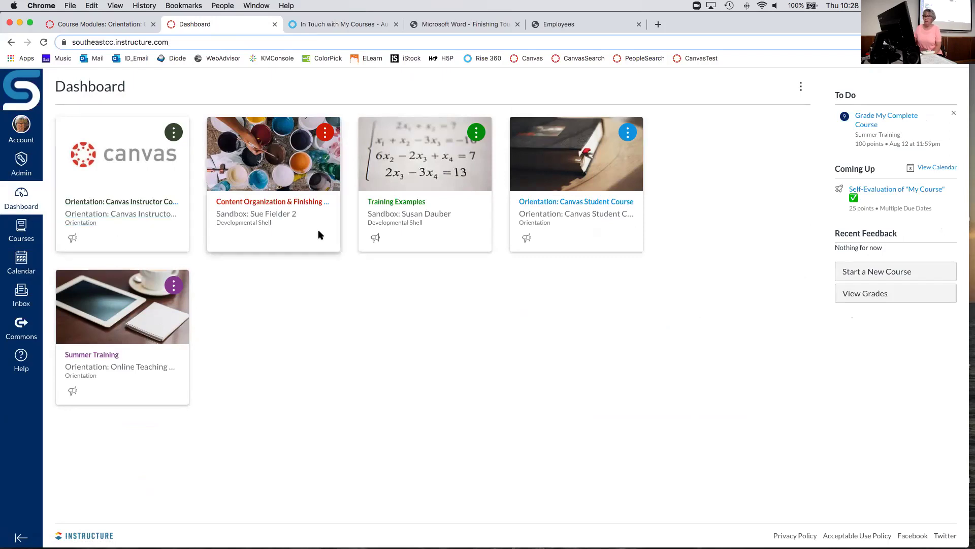
left_click(267, 209)
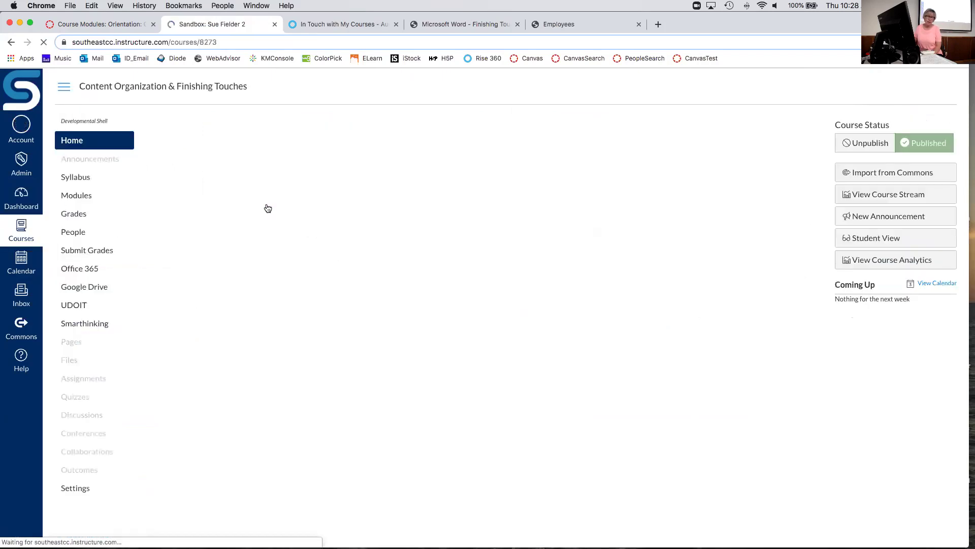
left_click(87, 200)
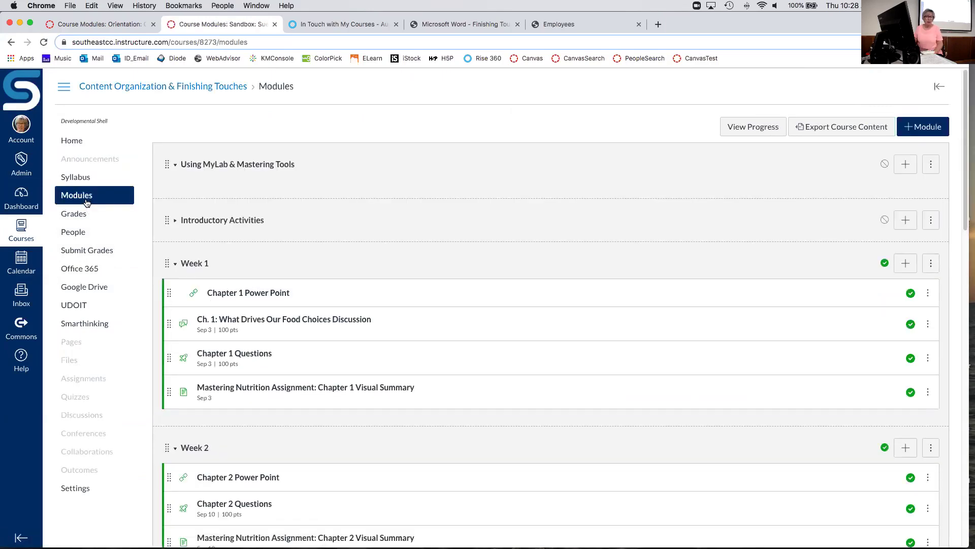
scroll(542, 287, "down", 1)
scroll(542, 293, "down", 3)
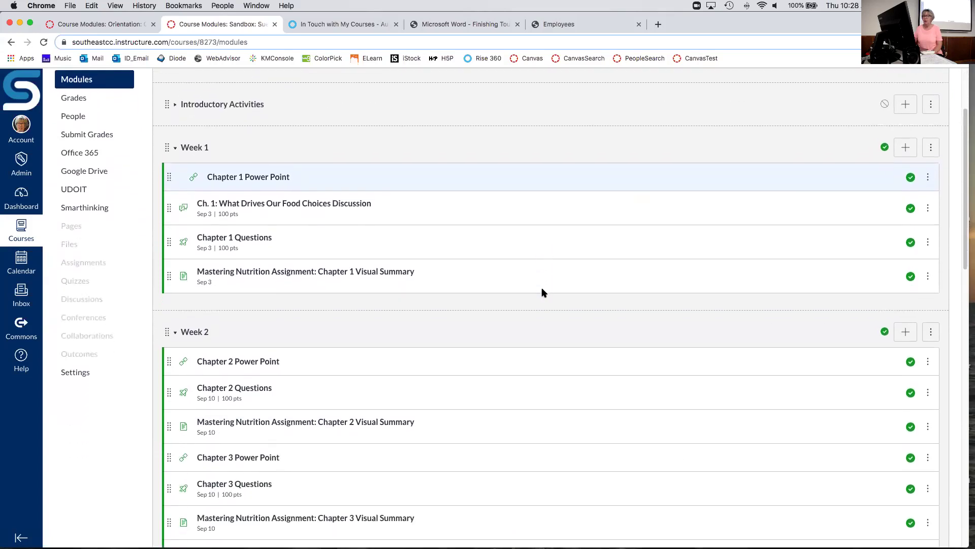
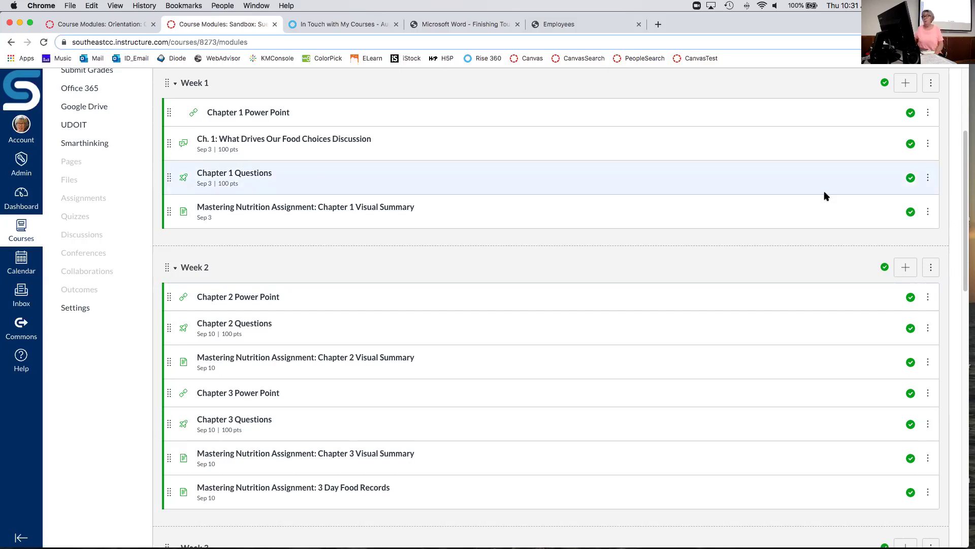
Switch to the open In Touch with My Courses site and show the August In-Service Information session list.
left_click(321, 23)
scroll(284, 163, "up", 4)
scroll(284, 162, "up", 5)
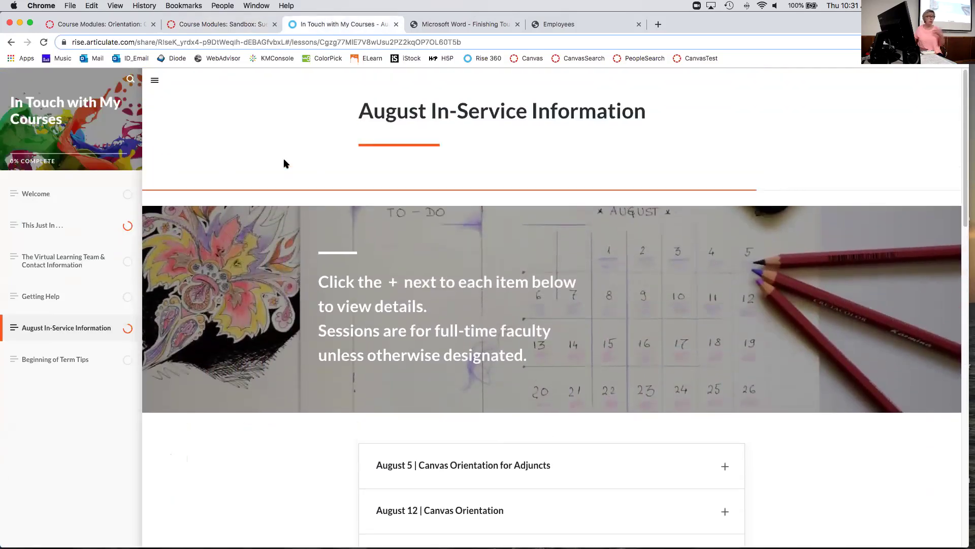
scroll(285, 162, "down", 2)
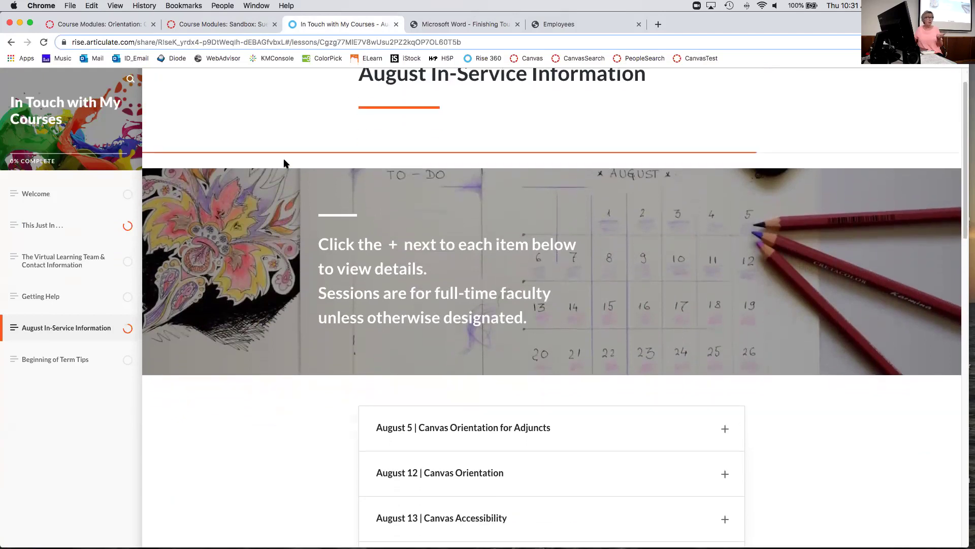
Open the Outlook mailbox in a new browser tab and search the mail for "preceptor".
scroll(284, 162, "up", 2)
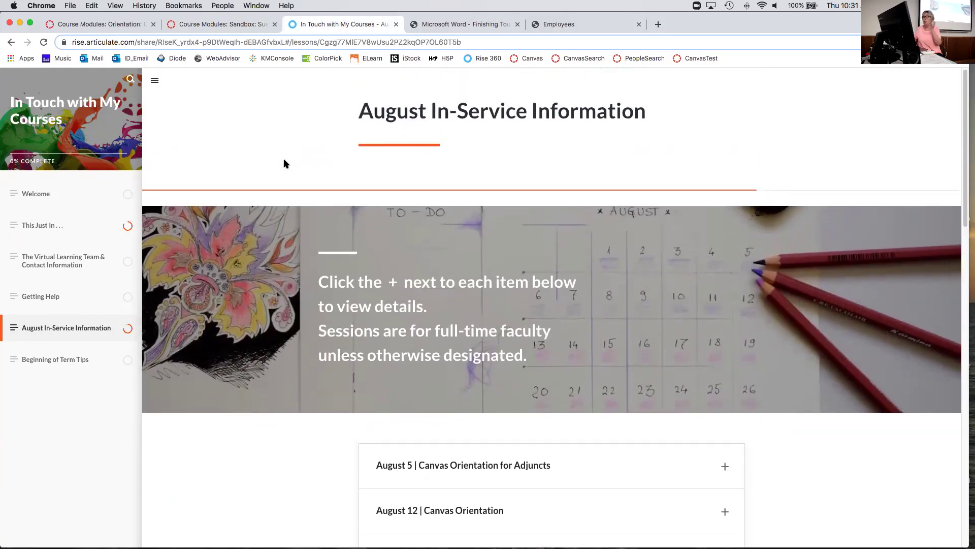
left_click(658, 24)
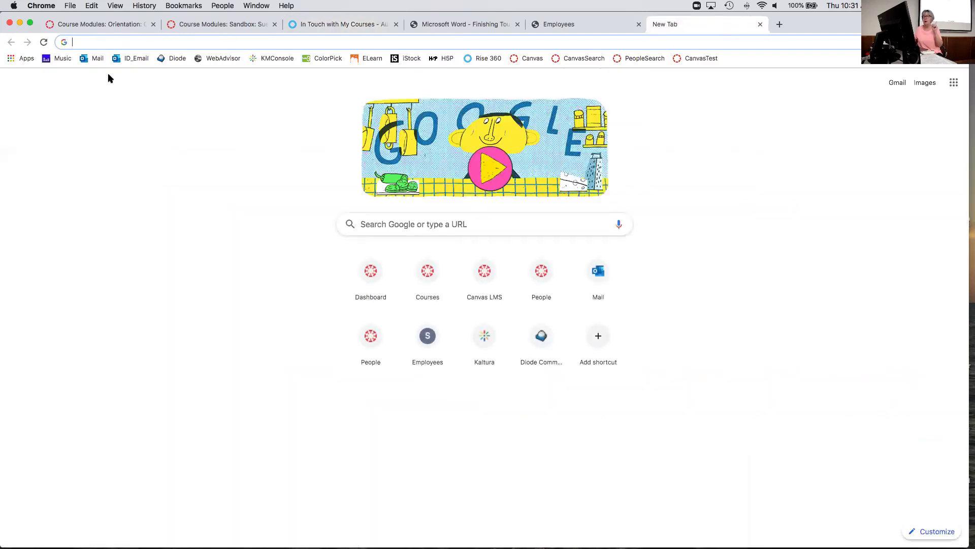
left_click(94, 59)
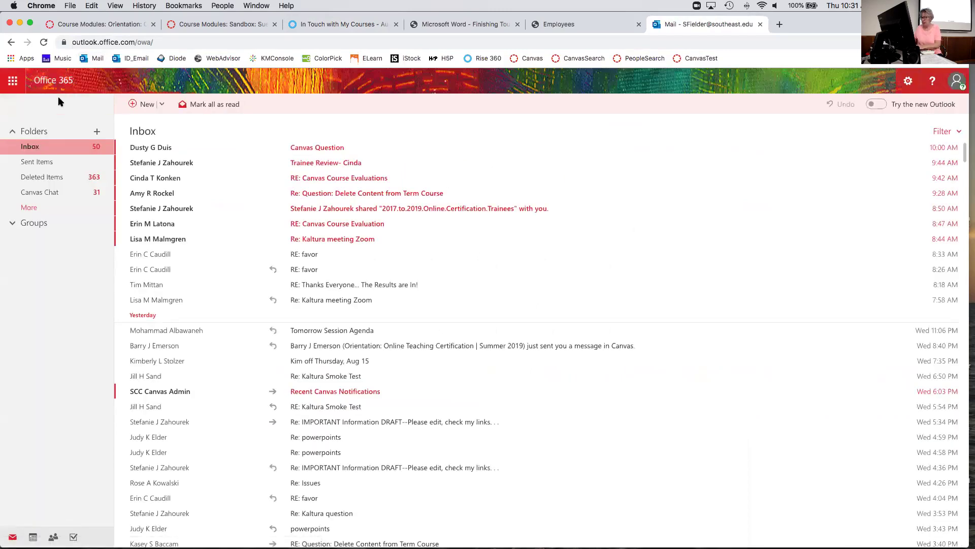
left_click(58, 98)
type("precept")
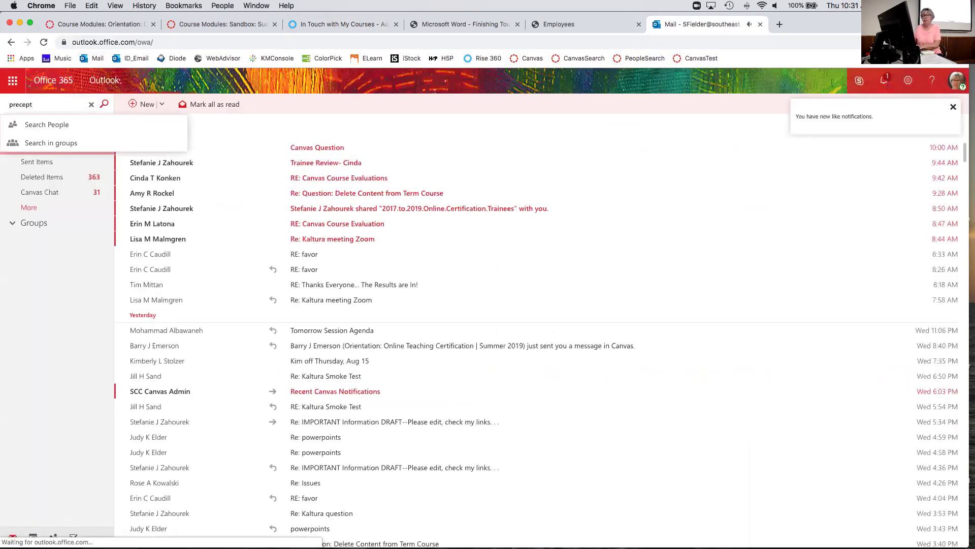
type("or")
key("Return")
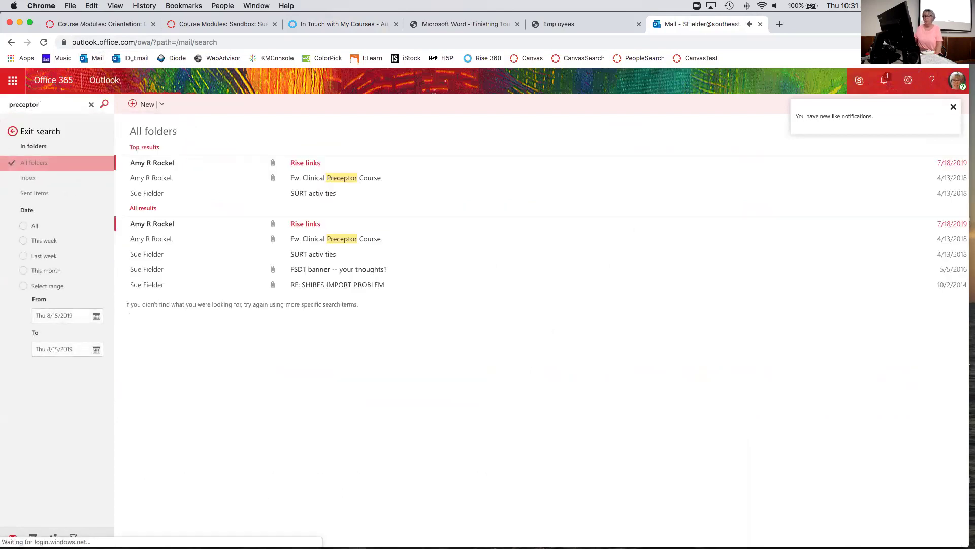
From the "Rise links" email, open the first training link and start the lesson on Teaching Styles, Professionalism, and Generational Differences.
left_click(334, 180)
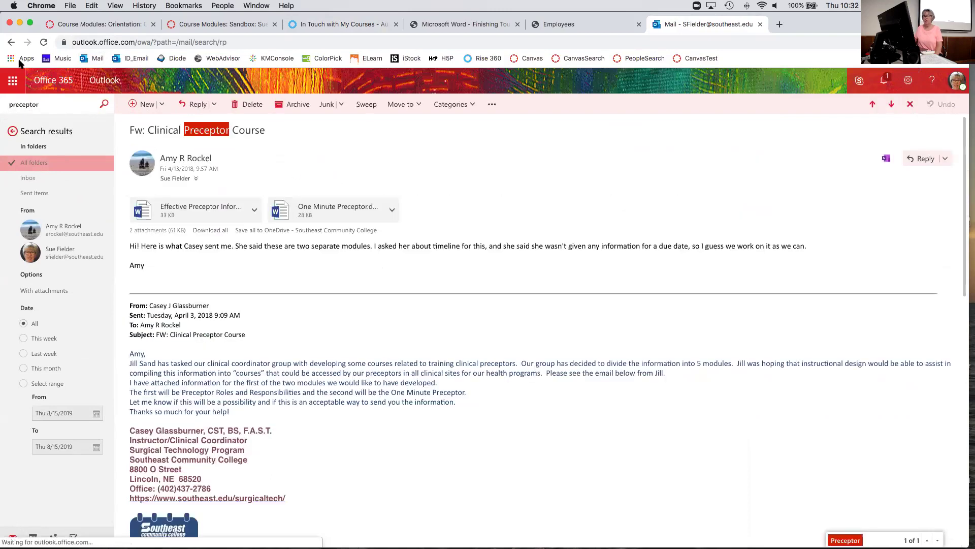
left_click(12, 43)
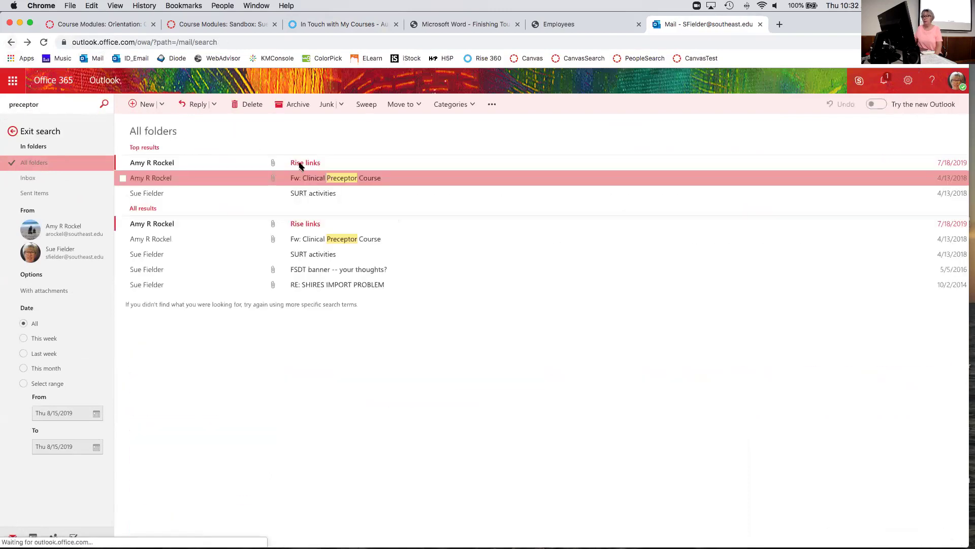
left_click(299, 164)
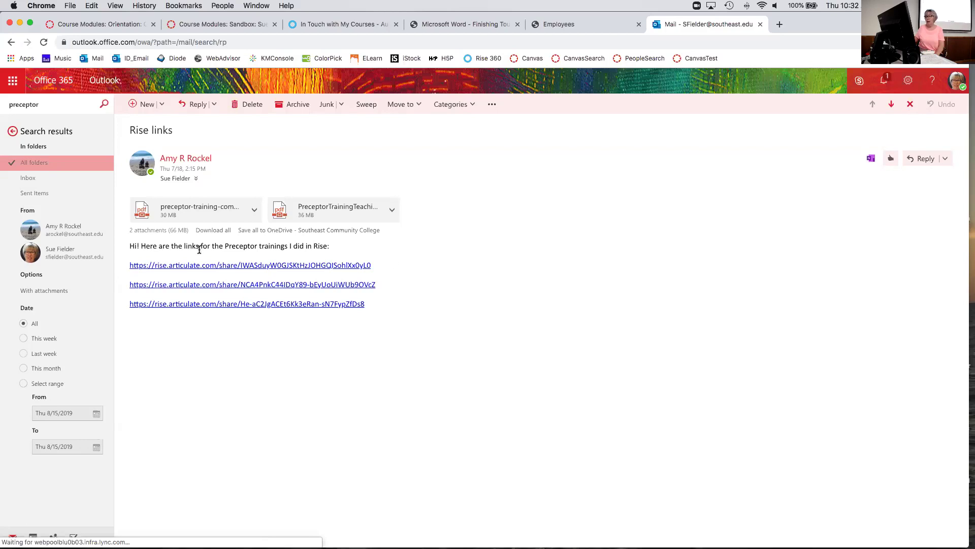
left_click(222, 268)
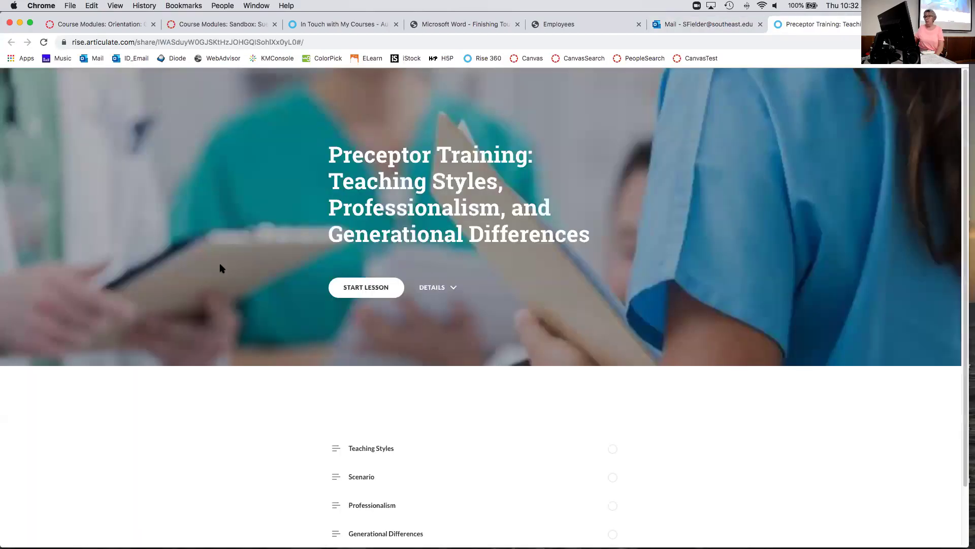
left_click(380, 293)
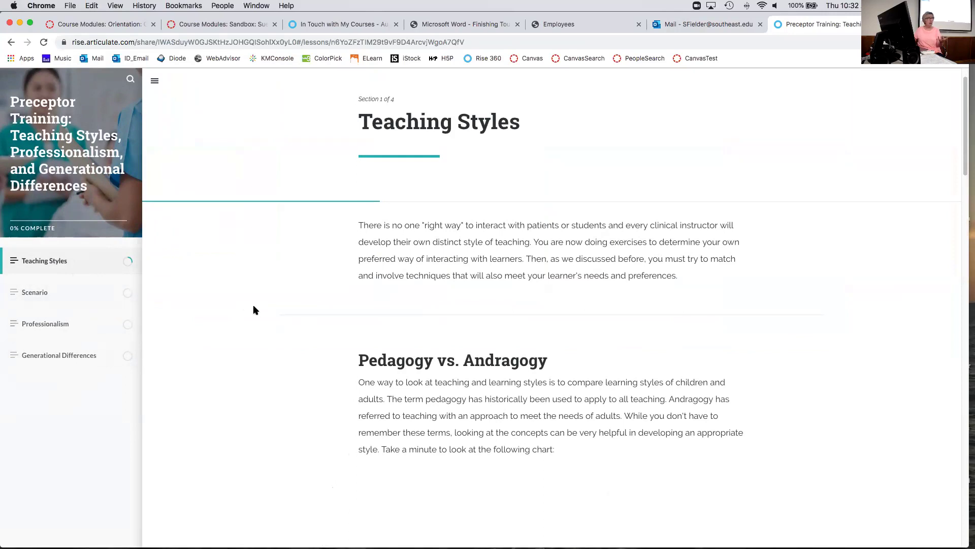
Examine the whole Teaching Styles section, flipping the Pedagogy card and showing the Assessing Clinical Skills content.
scroll(254, 307, "down", 7)
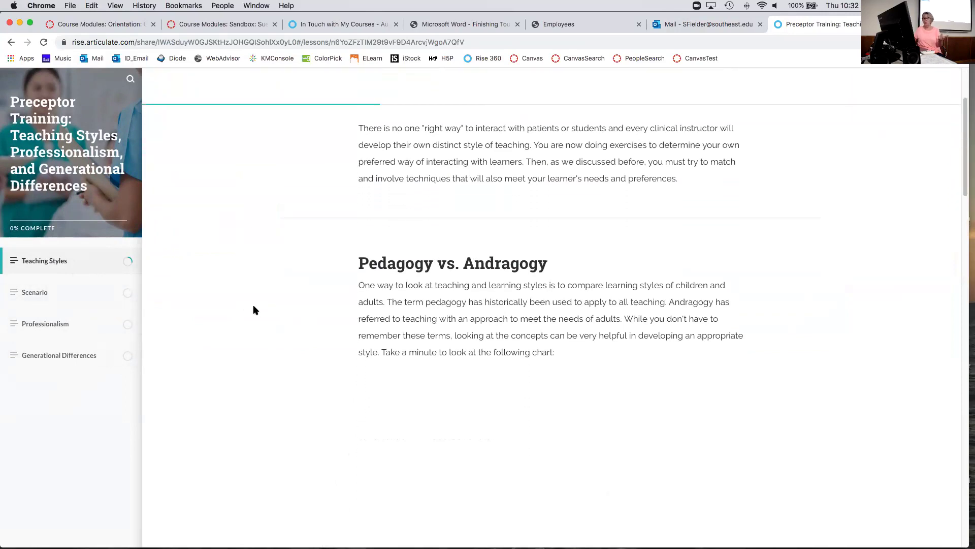
scroll(254, 309, "down", 2)
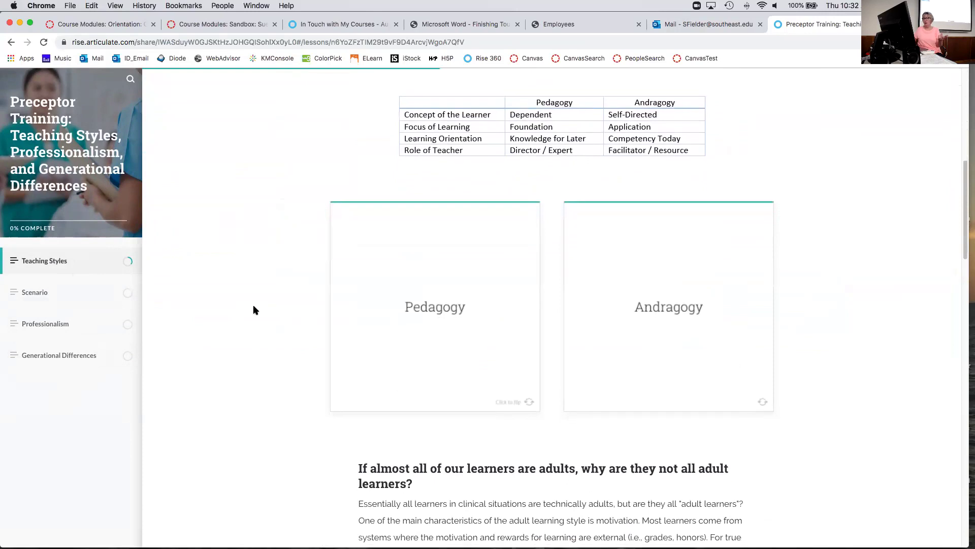
left_click(422, 278)
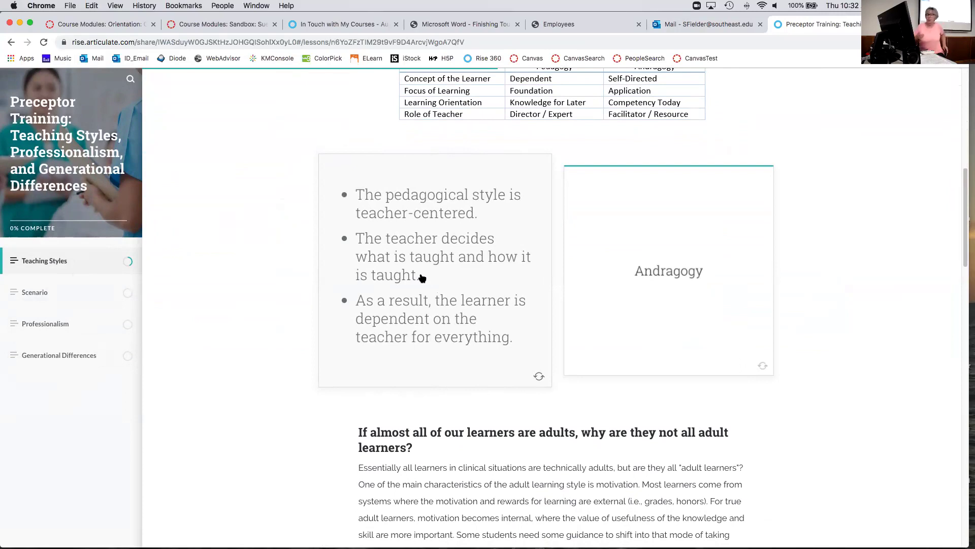
scroll(421, 276, "down", 6)
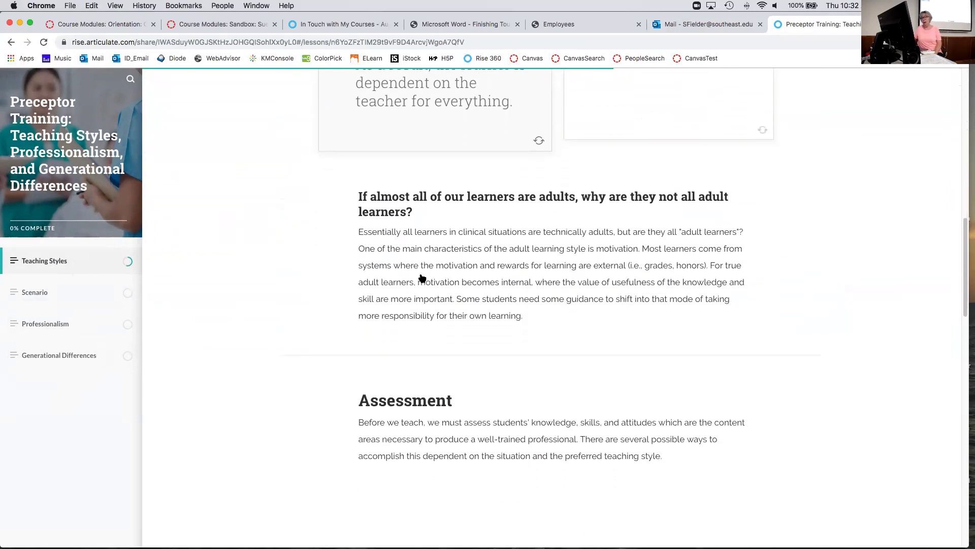
scroll(420, 277, "down", 5)
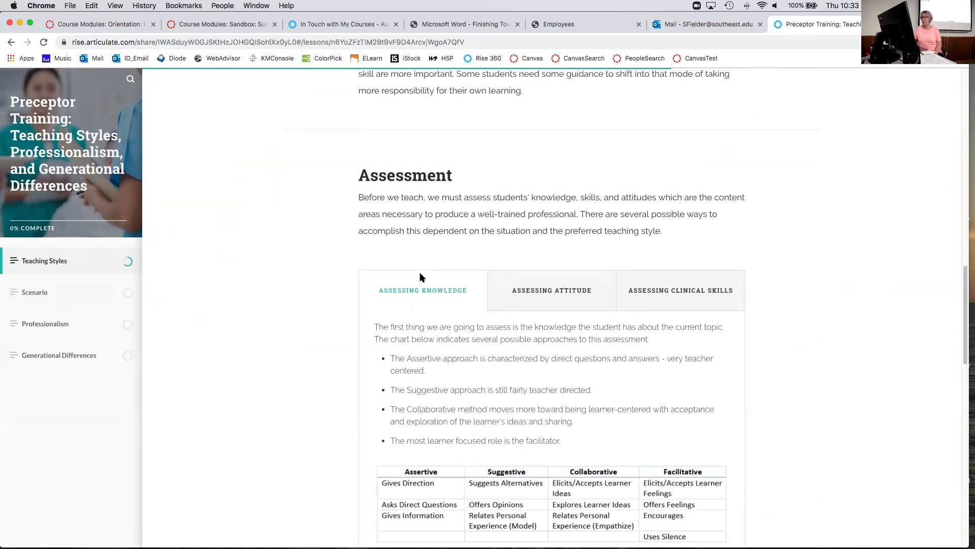
left_click(542, 161)
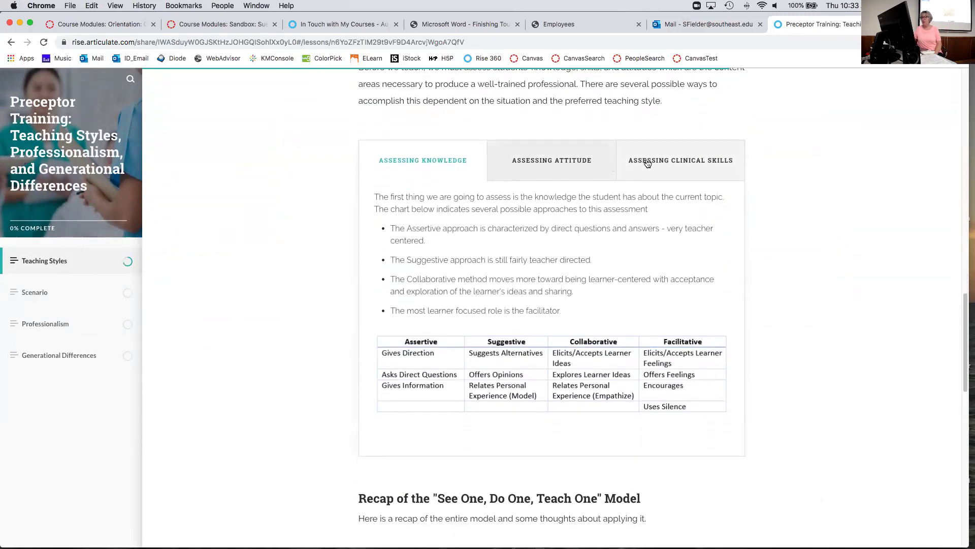
left_click(684, 161)
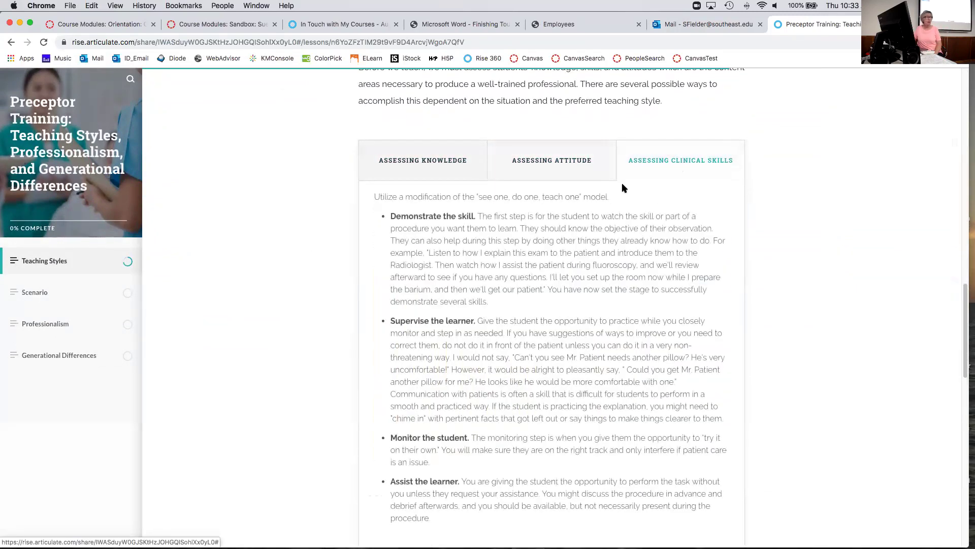
scroll(375, 248, "down", 3)
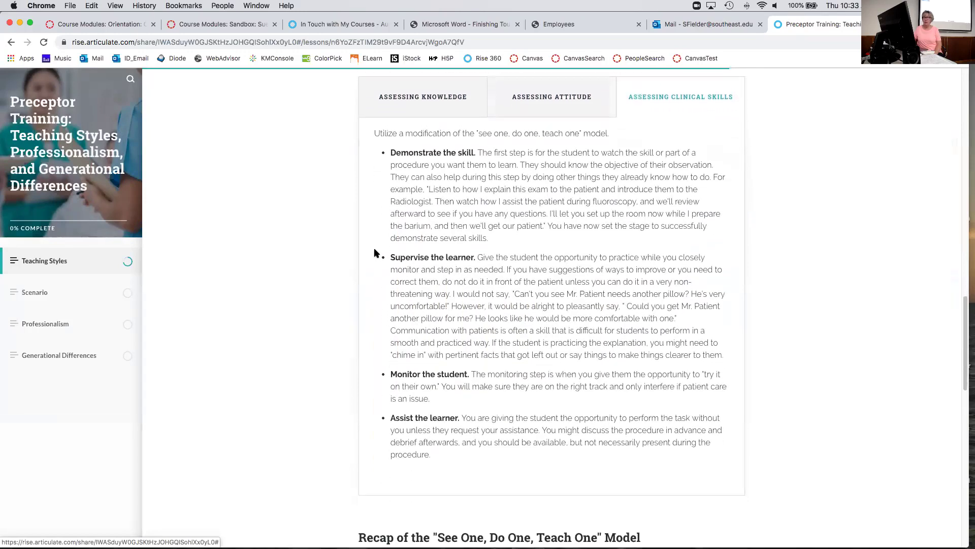
scroll(374, 249, "down", 4)
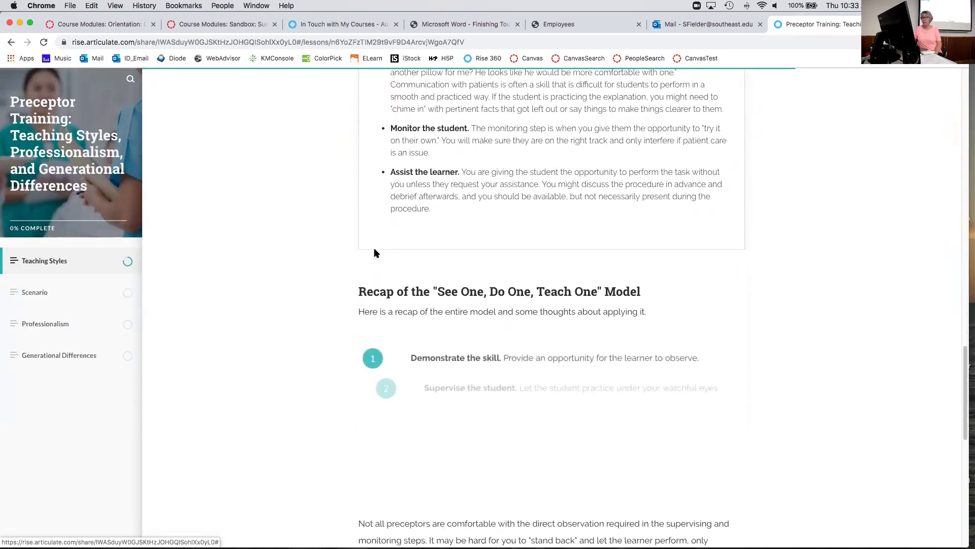
scroll(275, 284, "down", 5)
scroll(273, 284, "down", 3)
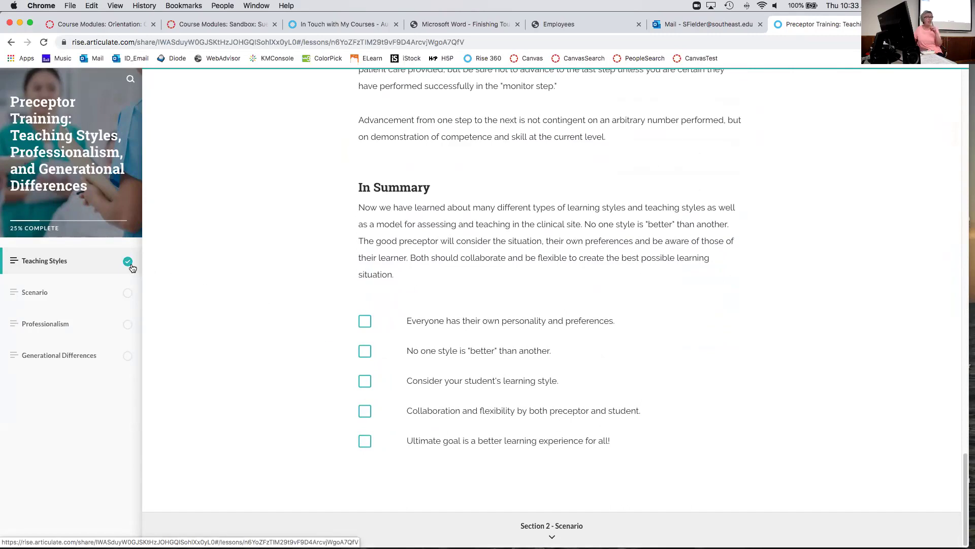
Open the Scenario section of the preceptor training and examine its Trigger Event, Student Arrives and First Week content.
left_click(48, 296)
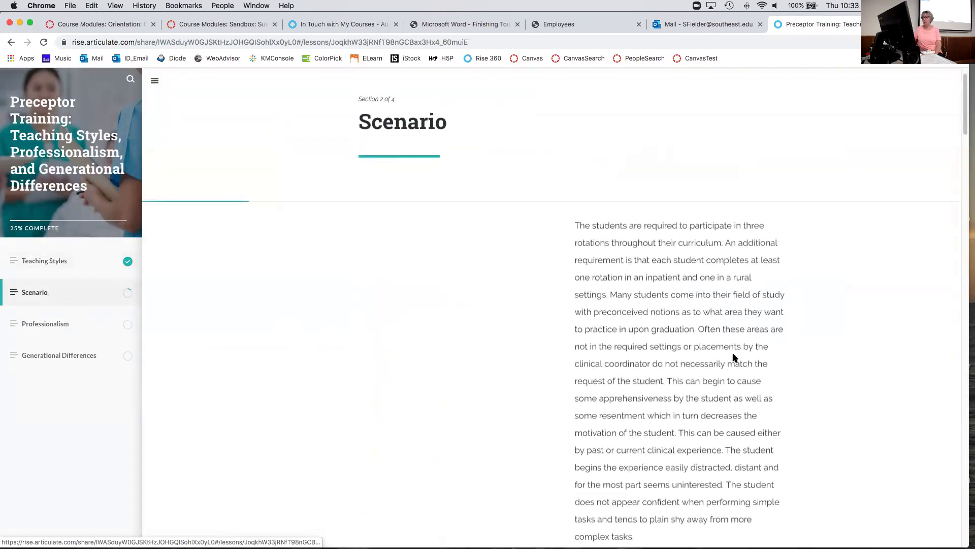
scroll(823, 348, "down", 2)
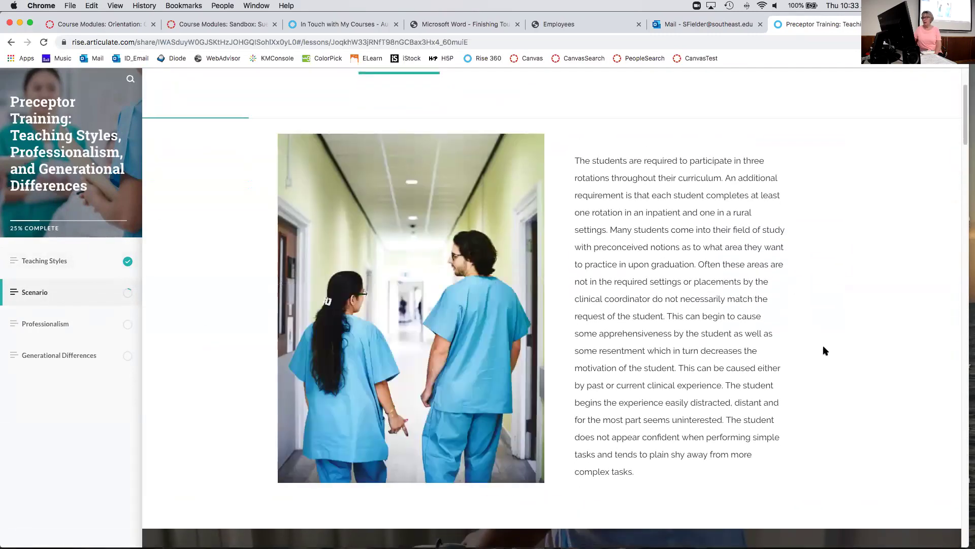
scroll(825, 350, "down", 5)
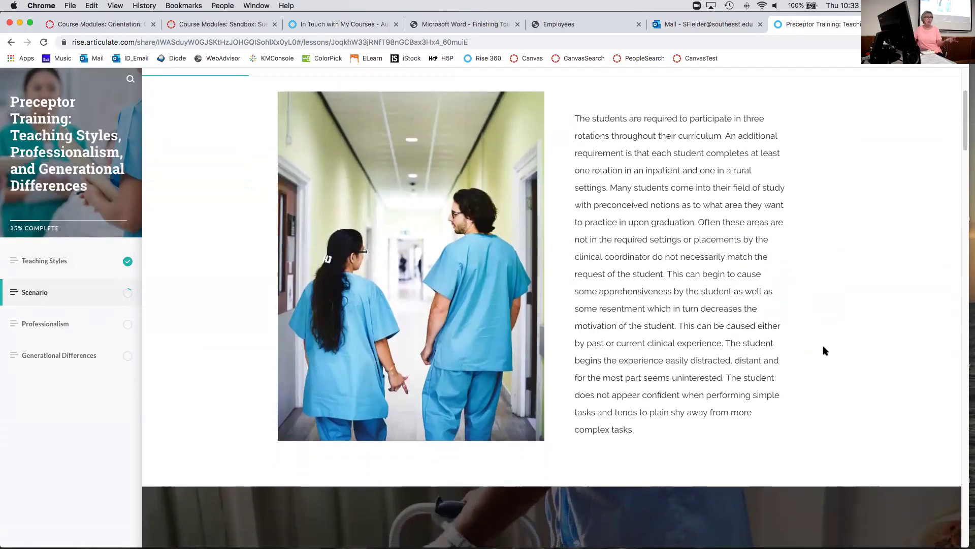
scroll(824, 351, "down", 5)
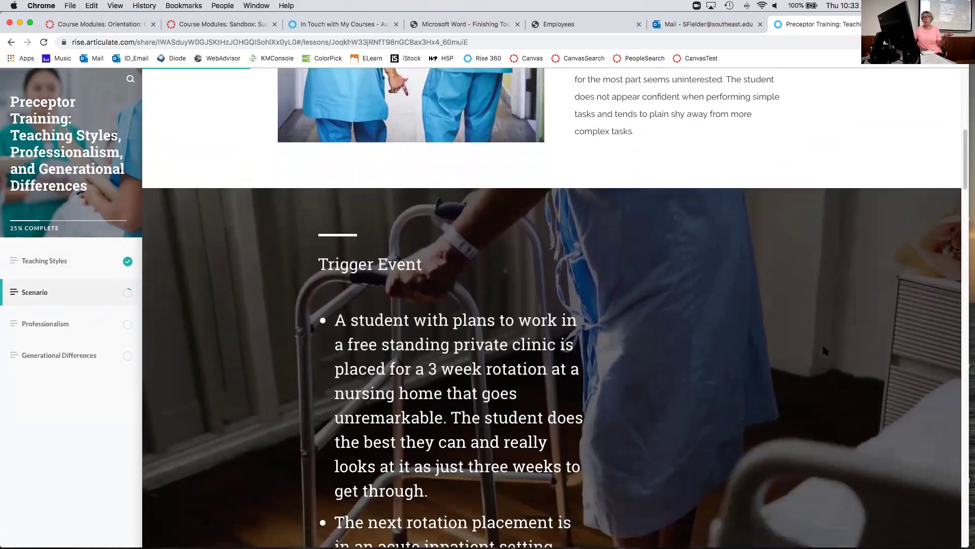
scroll(824, 350, "down", 6)
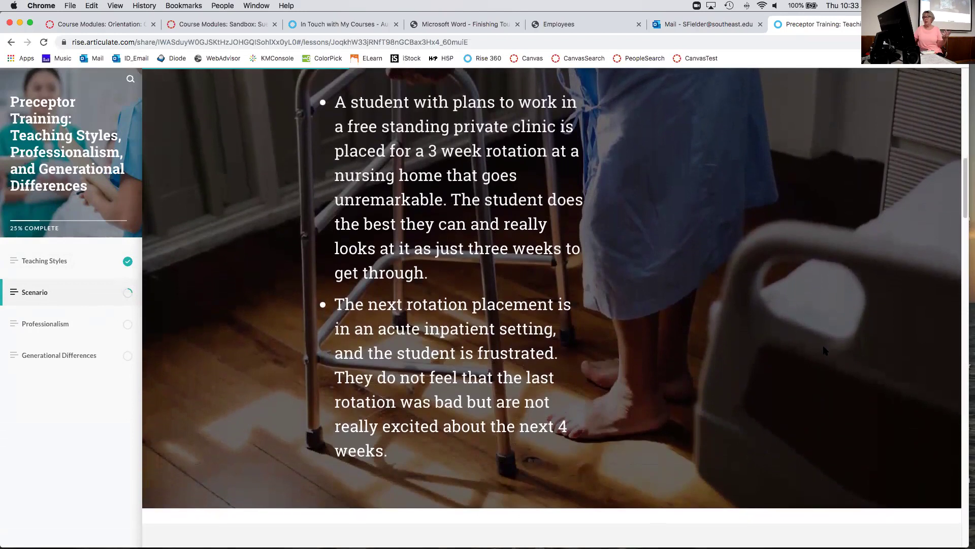
scroll(824, 350, "down", 4)
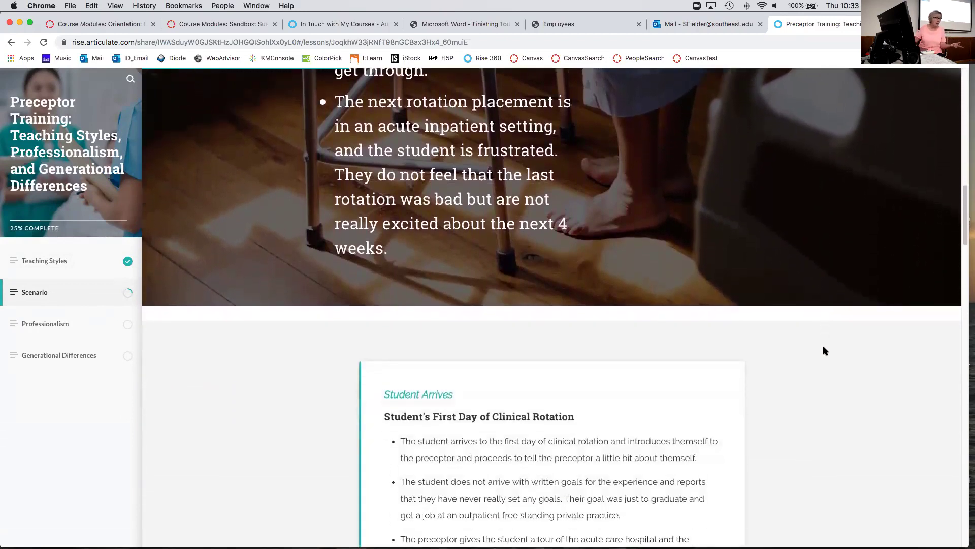
scroll(824, 351, "down", 3)
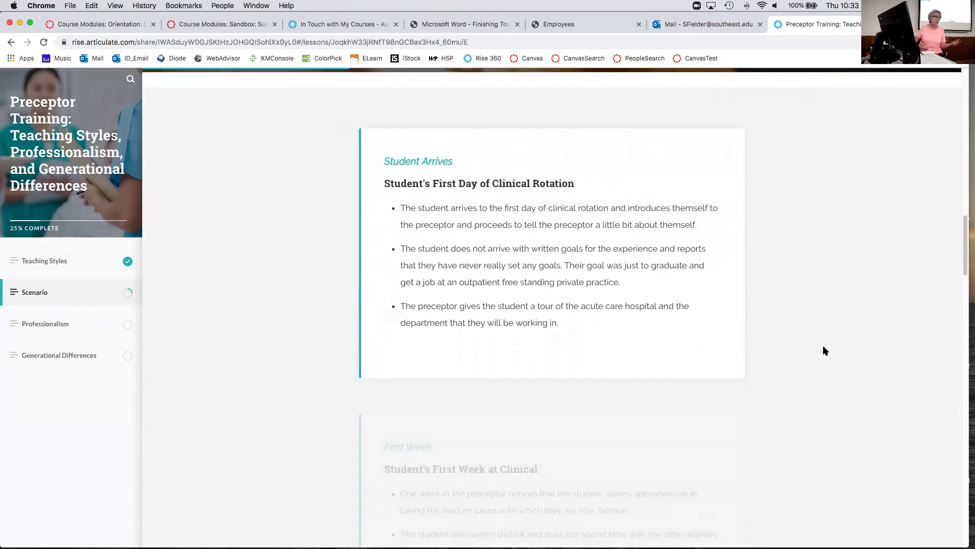
scroll(825, 350, "down", 5)
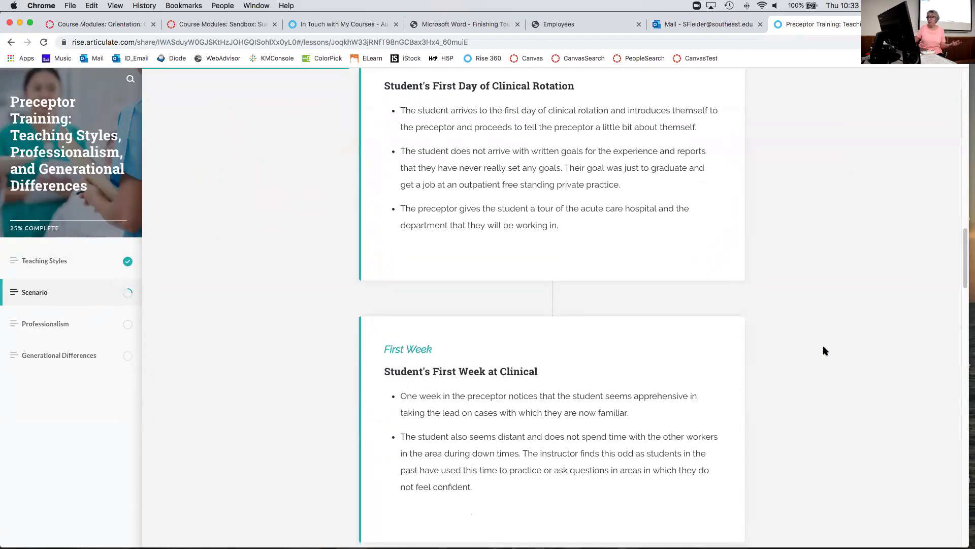
scroll(823, 349, "up", 10)
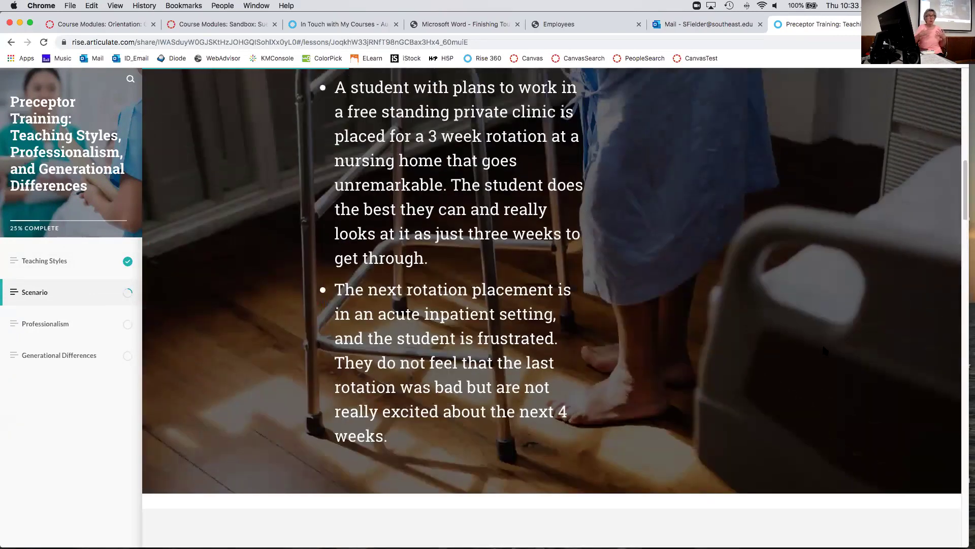
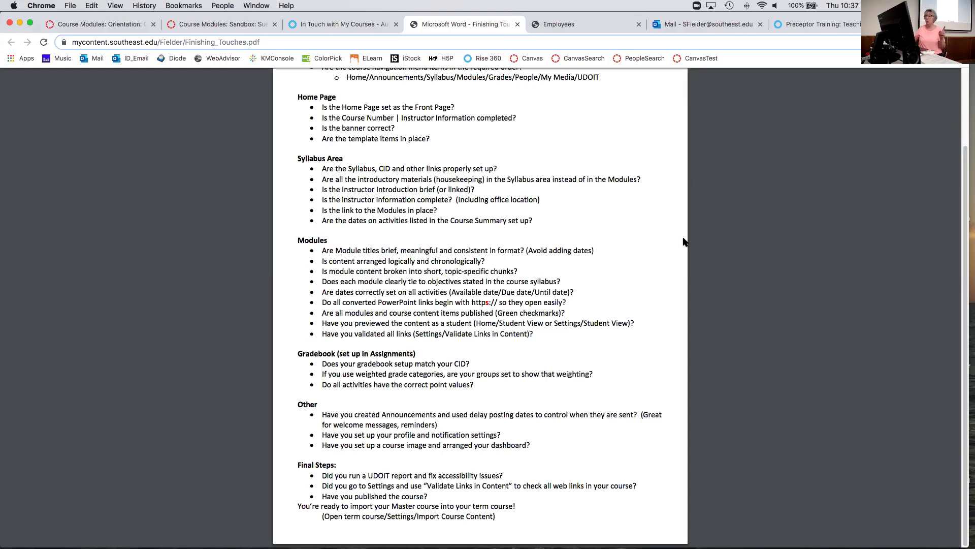
Return to the course modules and view the item details of the Week 1 discussion, closing them without changes.
left_click(242, 27)
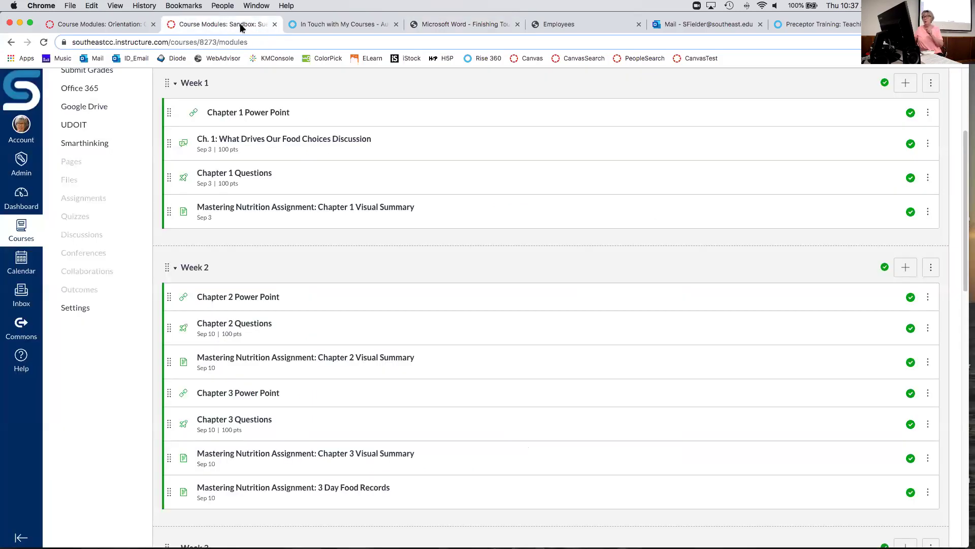
scroll(481, 214, "up", 4)
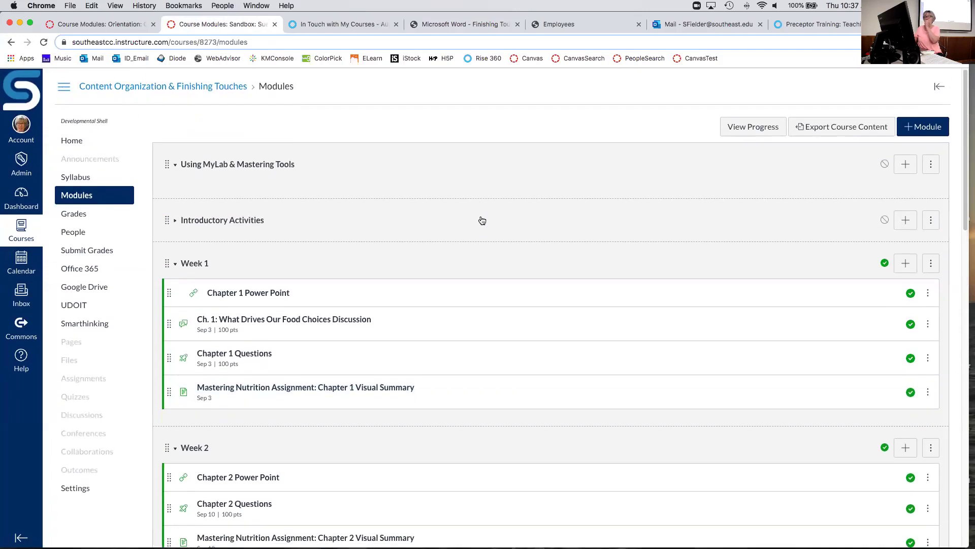
scroll(482, 219, "down", 3)
scroll(480, 214, "down", 2)
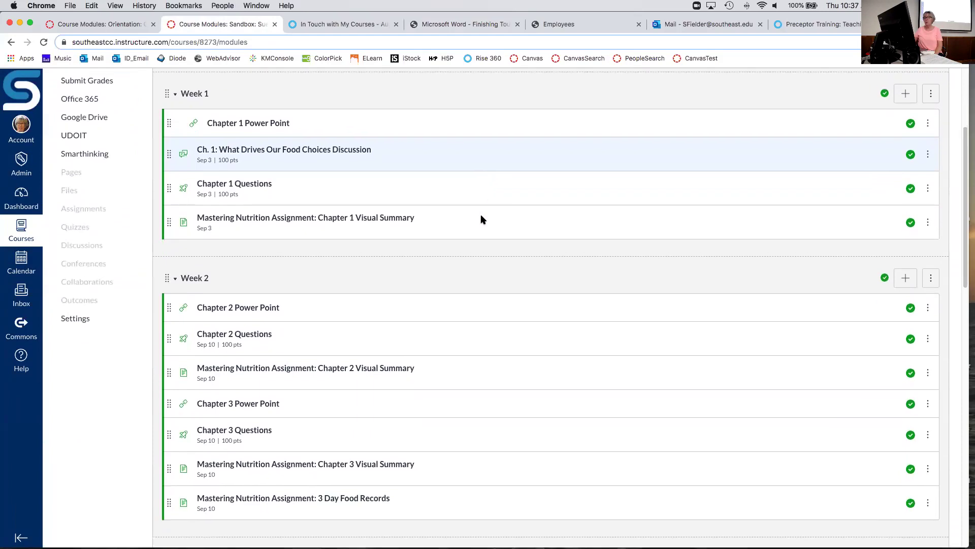
left_click(928, 144)
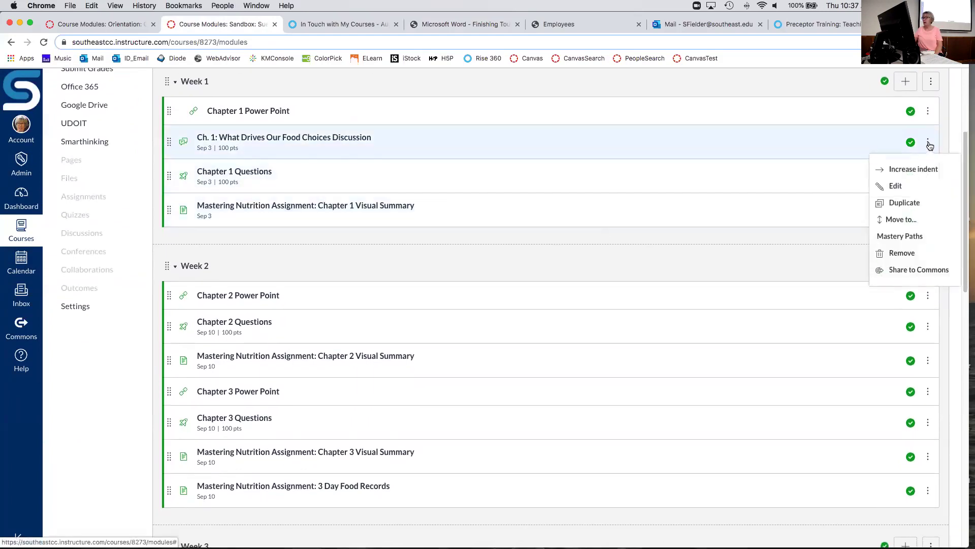
left_click(888, 186)
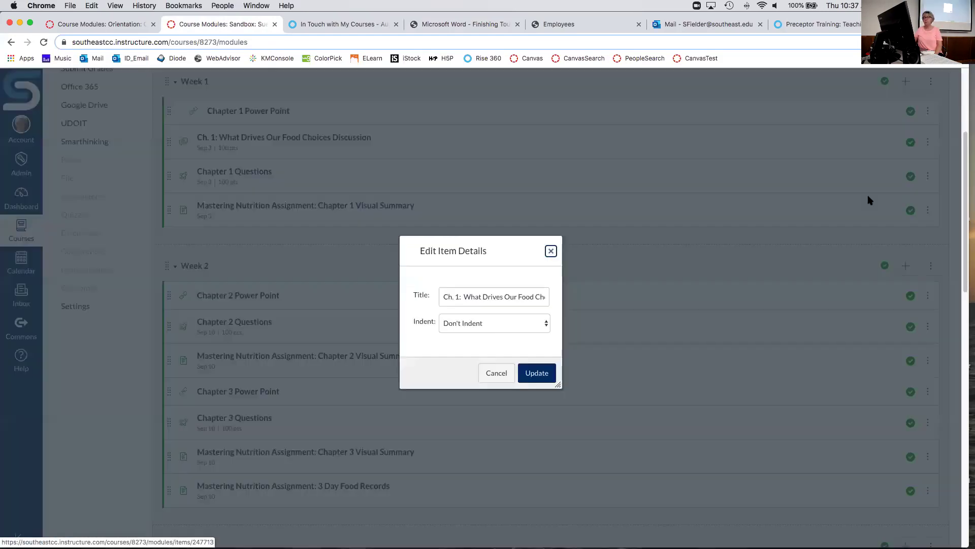
left_click(496, 373)
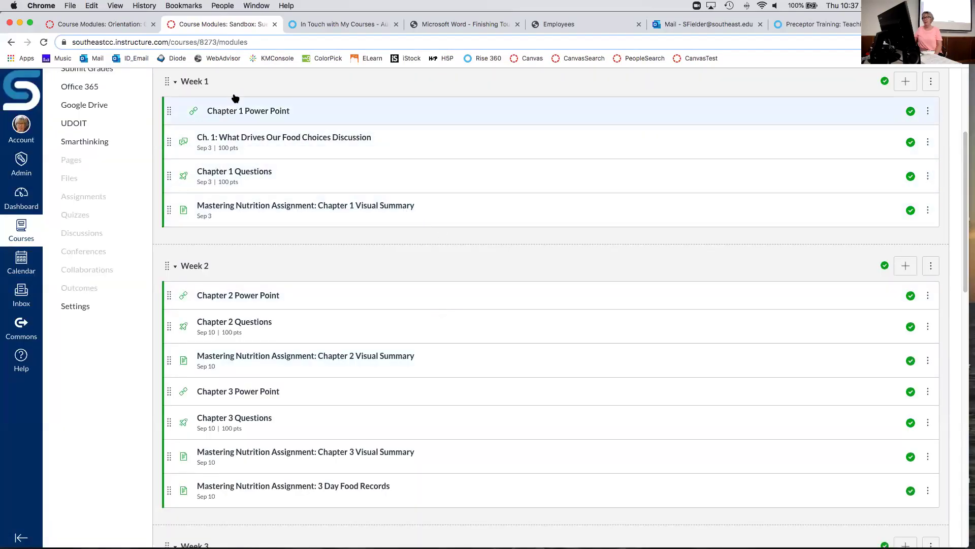
Open the Ch. 1: What Drives Our Food Choices Discussion for editing and show its due and availability date settings.
left_click(265, 139)
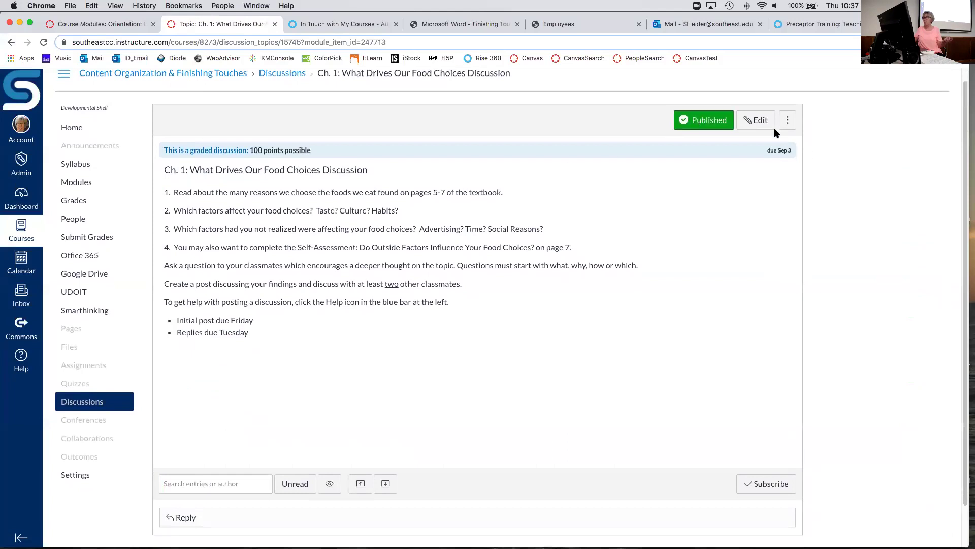
left_click(754, 123)
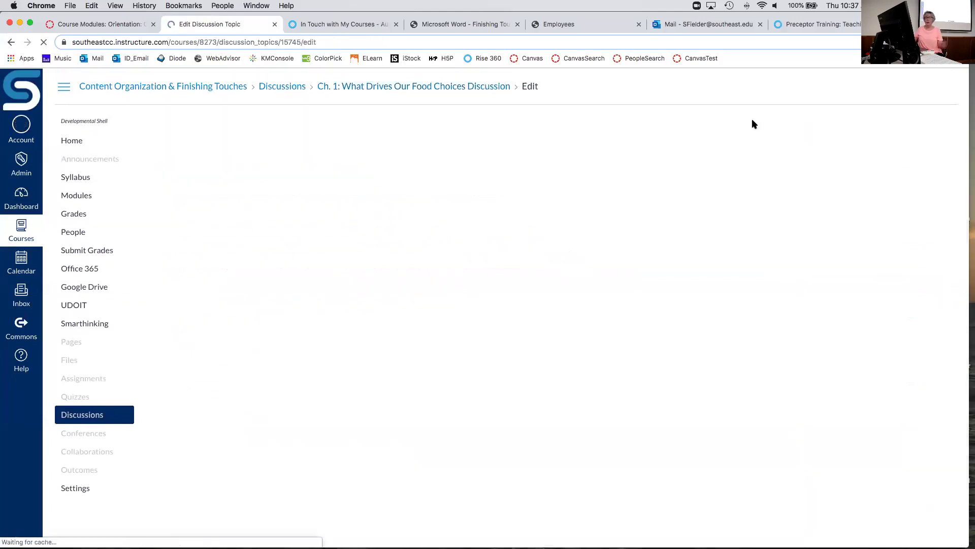
scroll(711, 175, "down", 3)
scroll(711, 174, "down", 5)
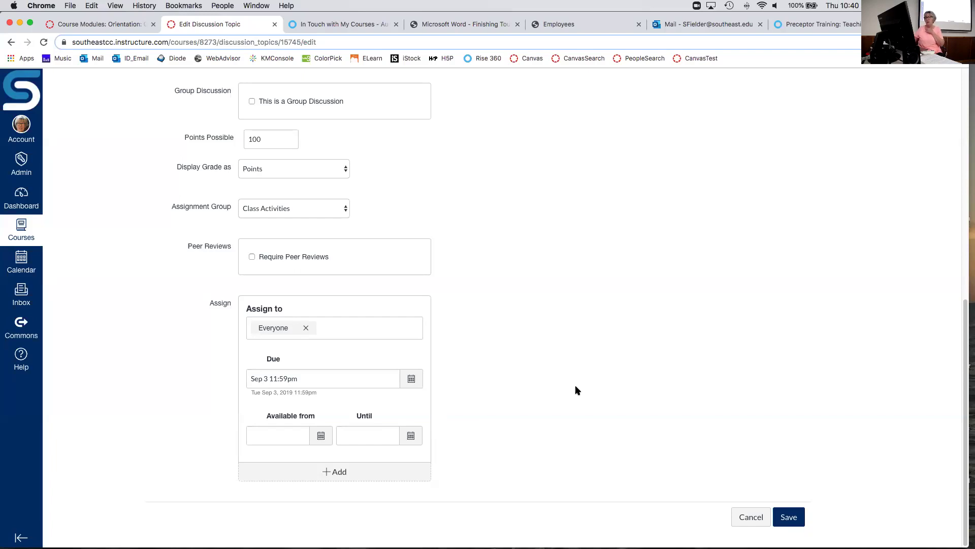
Leave the discussion editor without saving and open the course Grades.
scroll(577, 391, "up", 10)
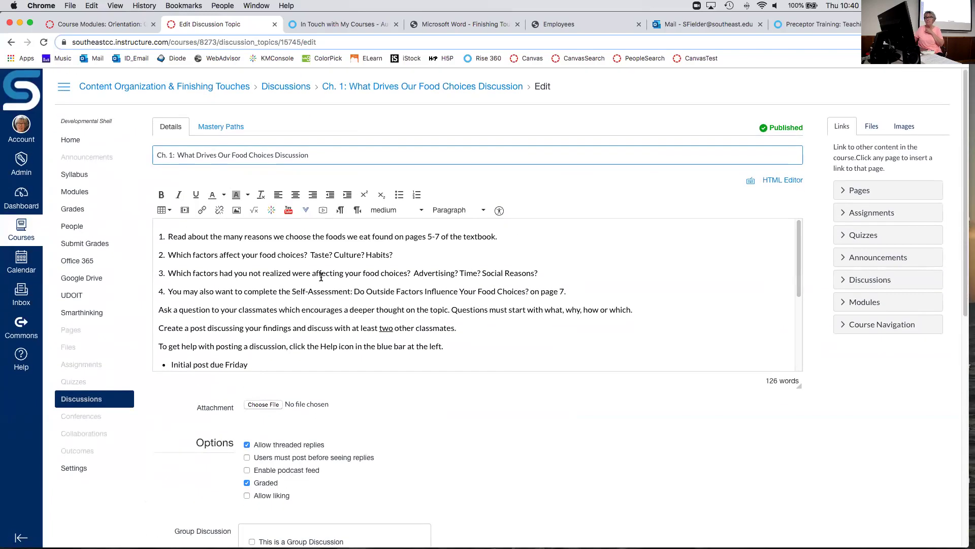
left_click(104, 365)
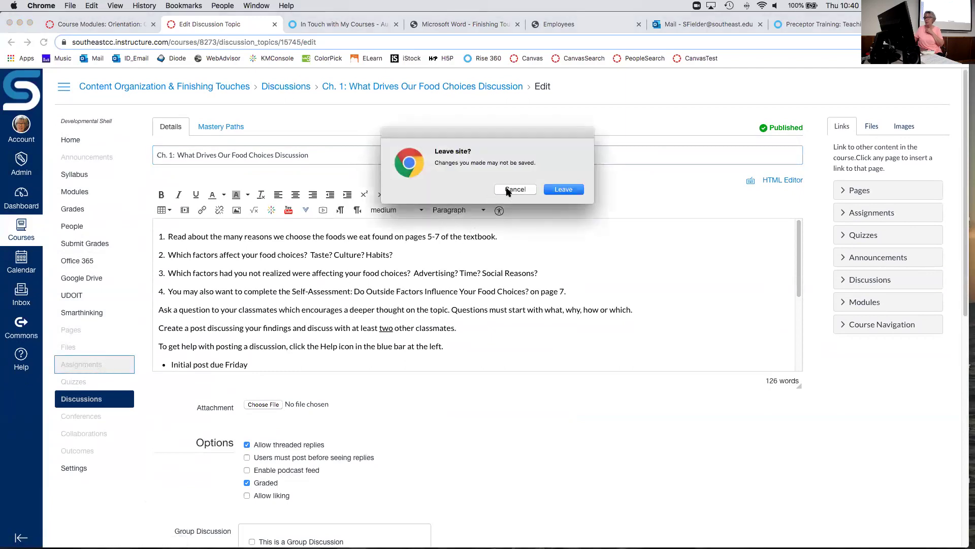
left_click(508, 190)
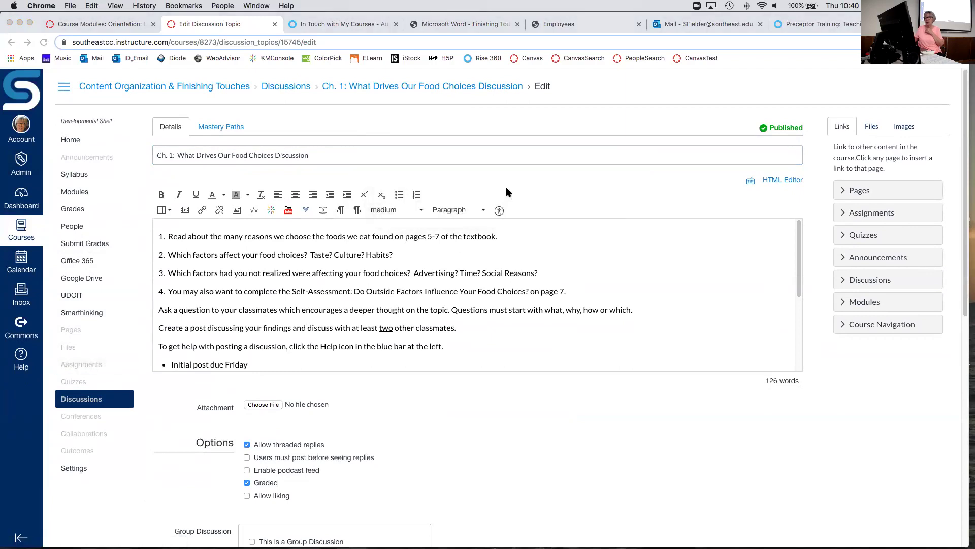
left_click(74, 211)
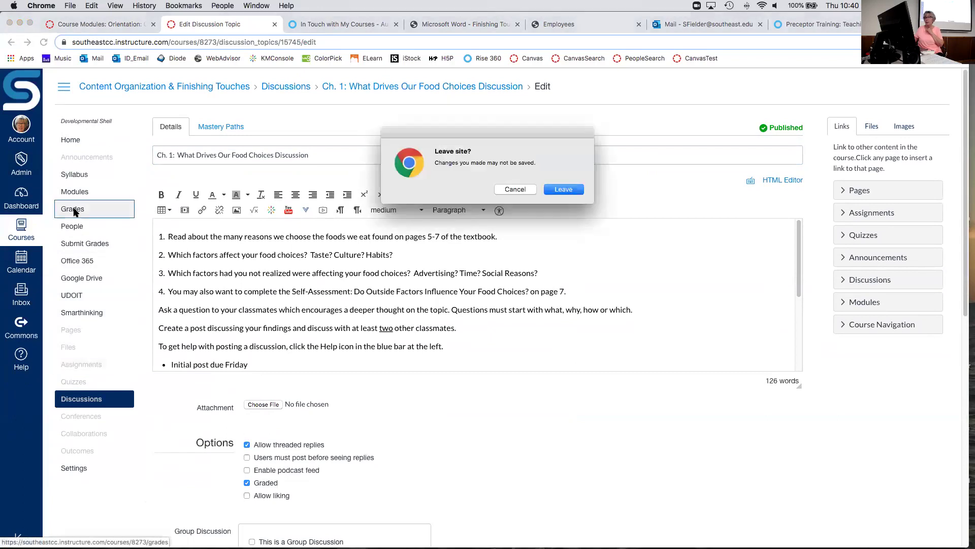
left_click(564, 189)
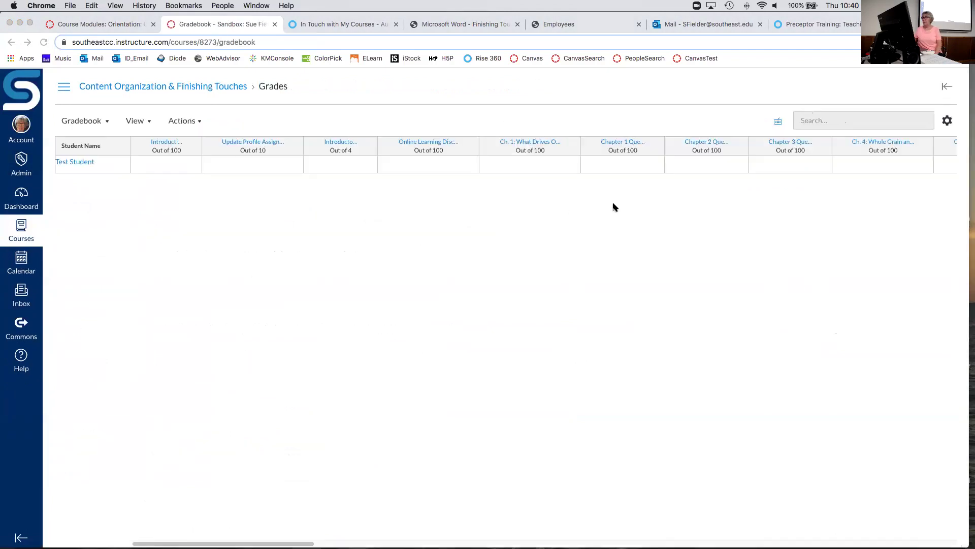
Try automatic deductions for late submissions in the gradebook settings, view the Grade Posting Policy, and discard the changes.
left_click(950, 123)
left_click(947, 122)
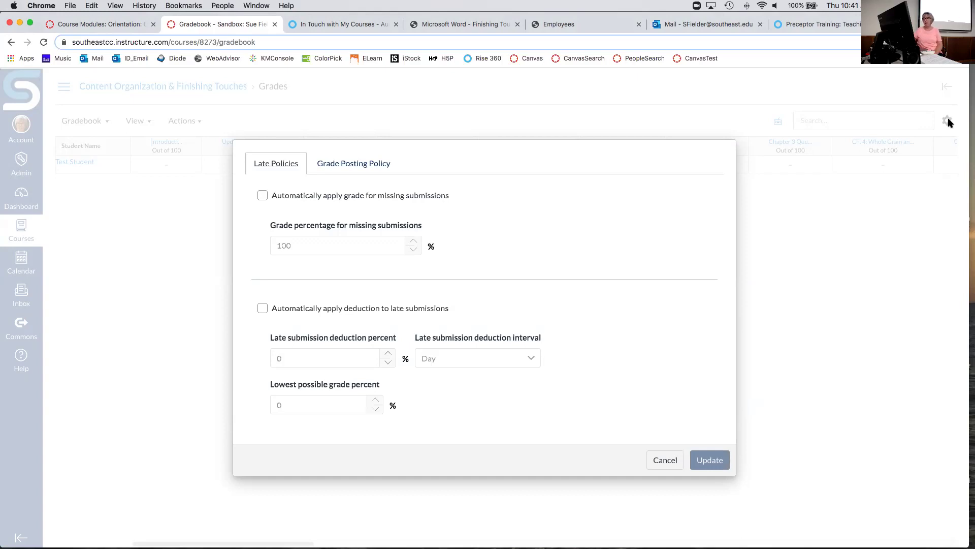
left_click(262, 309)
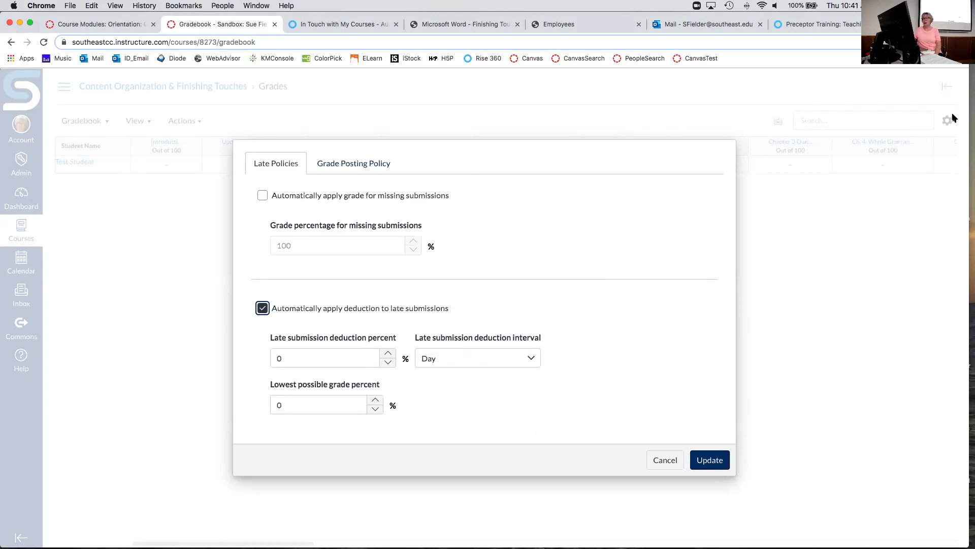
left_click(346, 162)
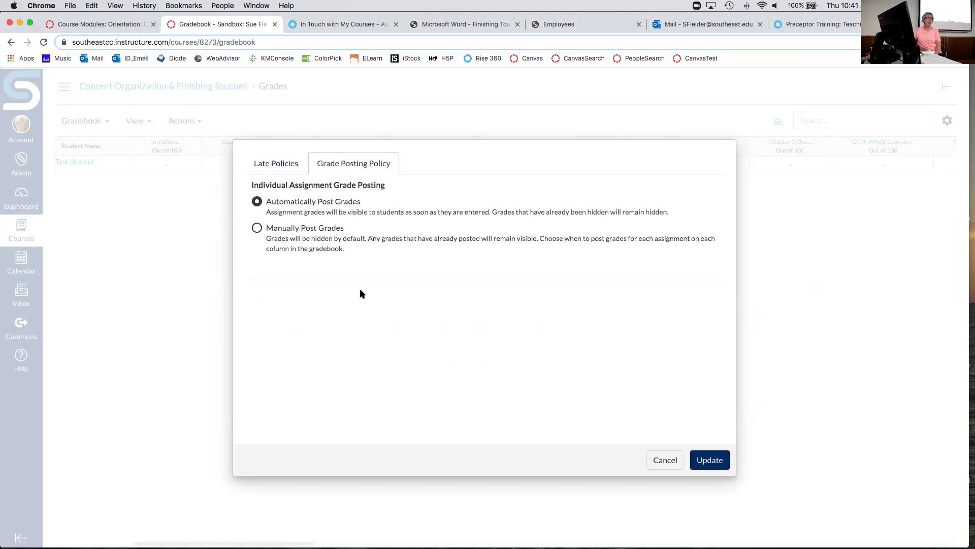
left_click(281, 168)
left_click(664, 461)
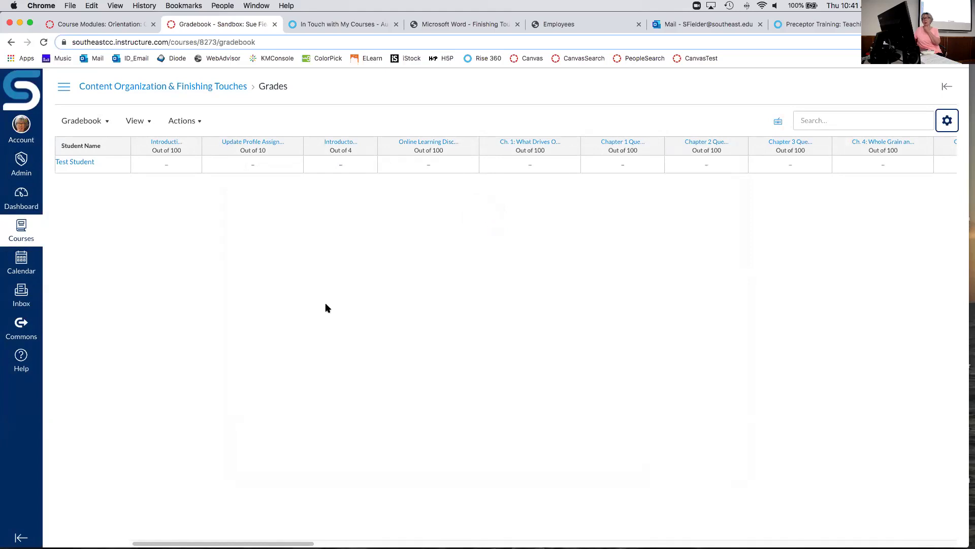
Go back through the course home page to the modules and open the Week 1 food choices discussion.
left_click(142, 87)
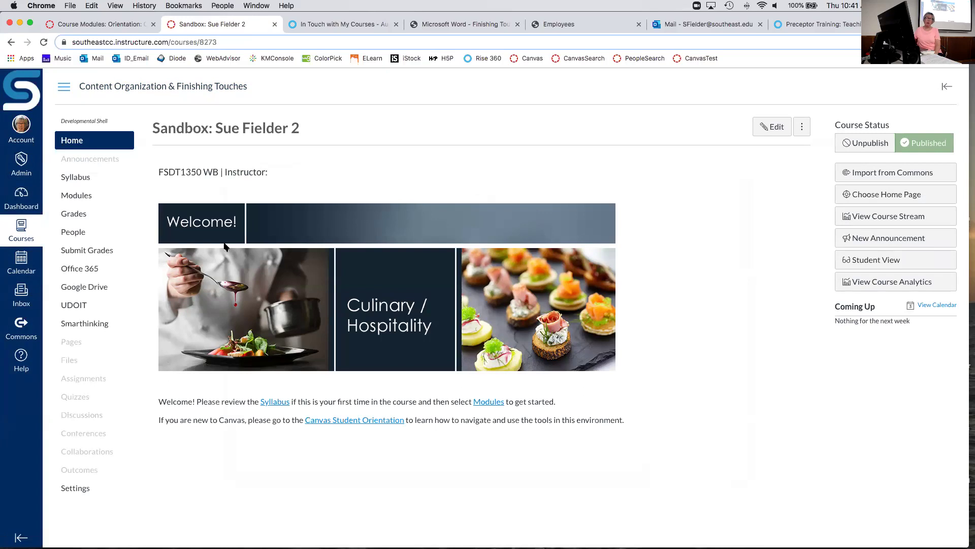
left_click(91, 203)
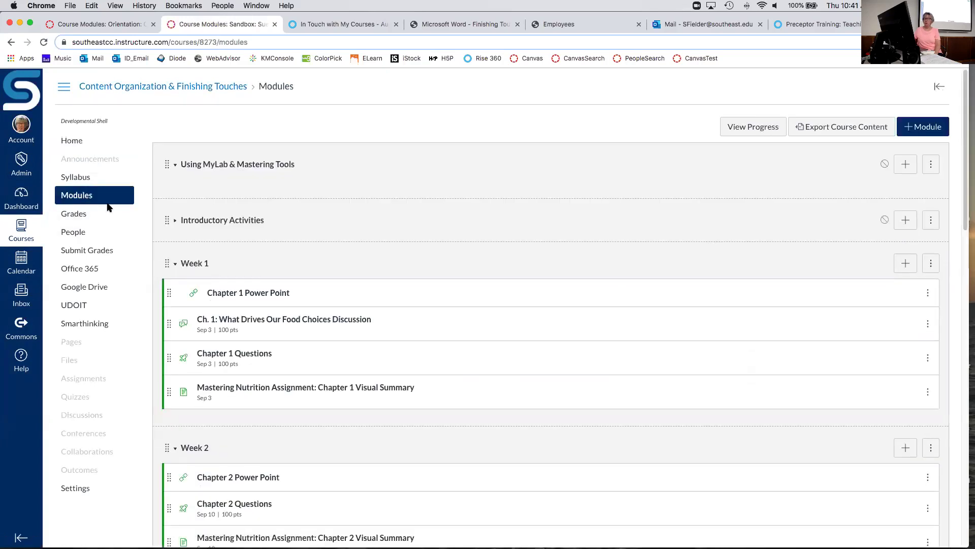
scroll(374, 276, "down", 1)
scroll(375, 277, "down", 6)
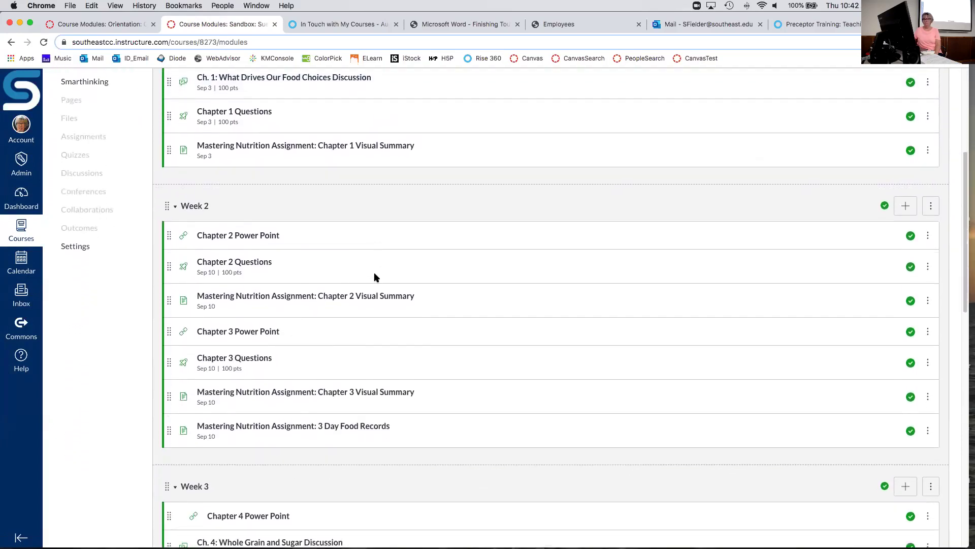
scroll(376, 277, "up", 1)
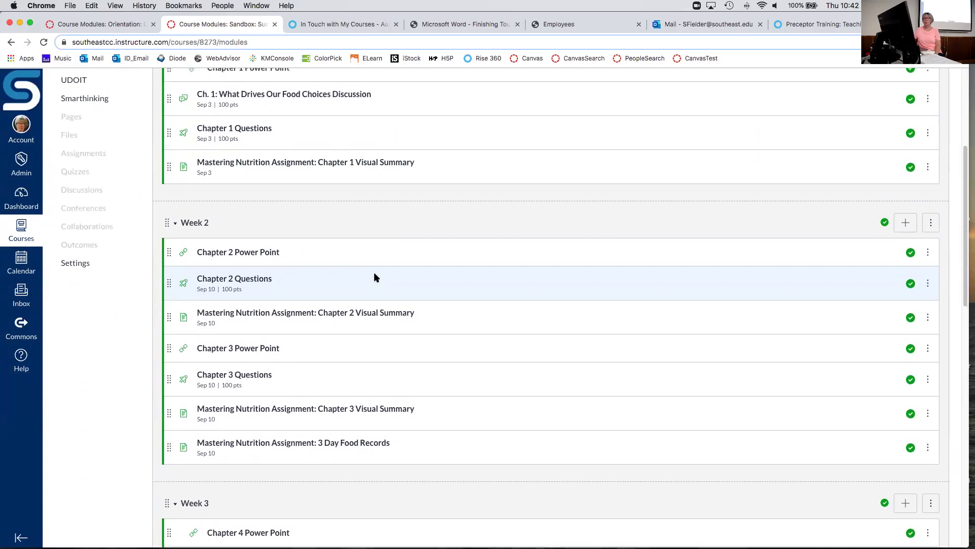
scroll(374, 277, "up", 3)
left_click(291, 175)
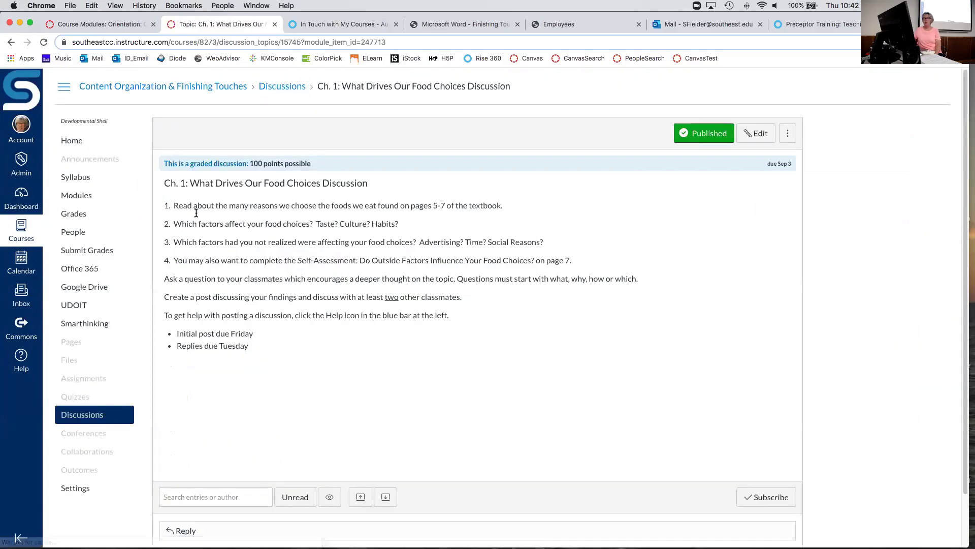
In the August 2019 calendar, move the Assessments & Rubrics Knowledge Check from Friday, August 2 to Thursday, August 1.
left_click(20, 265)
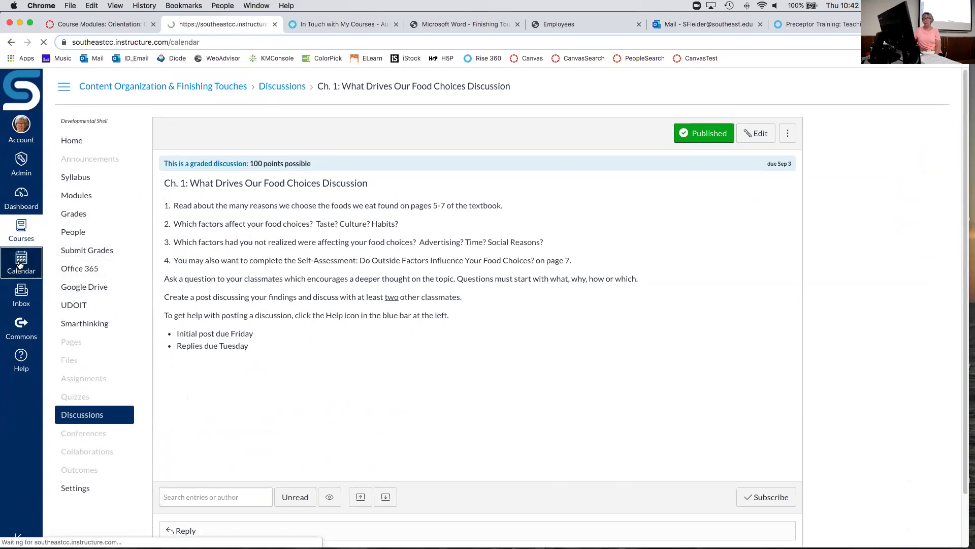
scroll(285, 306, "down", 5)
scroll(285, 307, "up", 5)
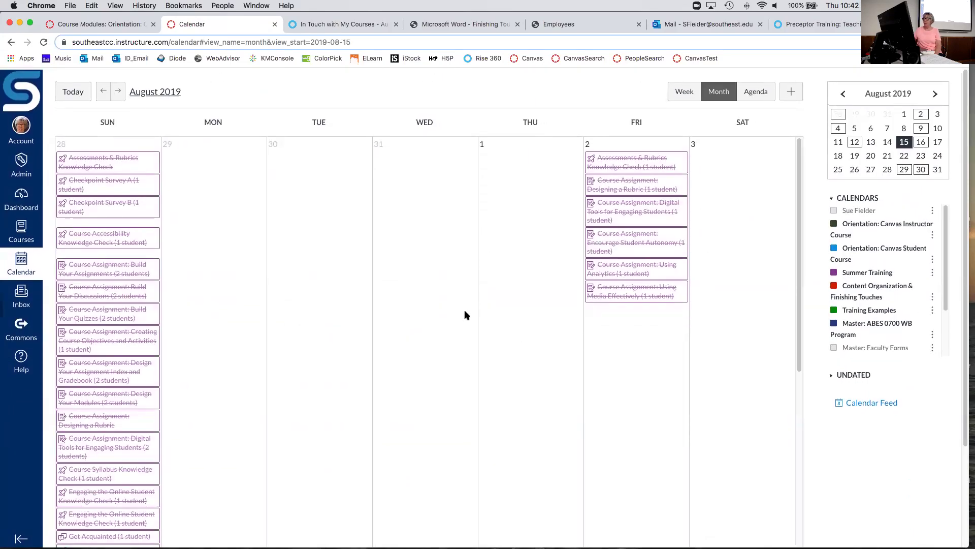
left_click_drag(601, 160, 516, 161)
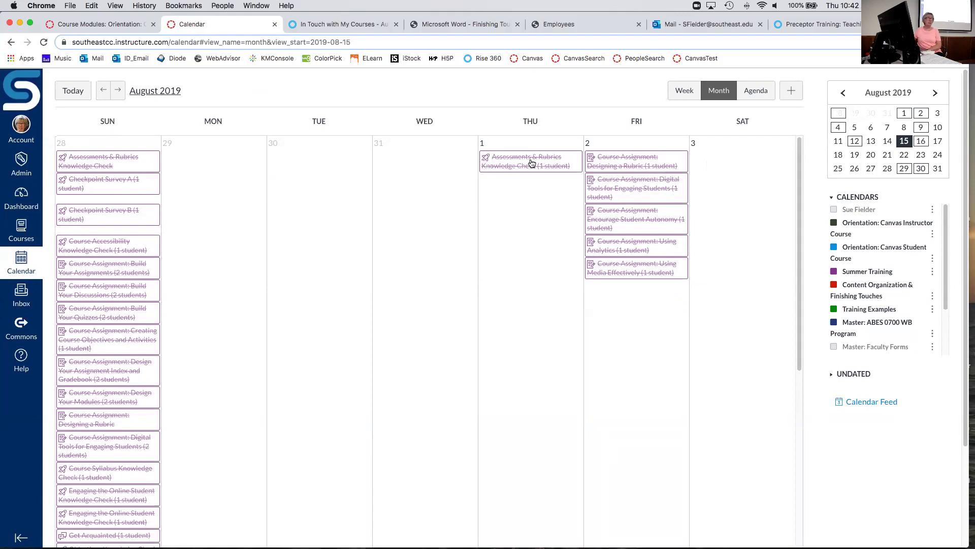
mouse_move(532, 163)
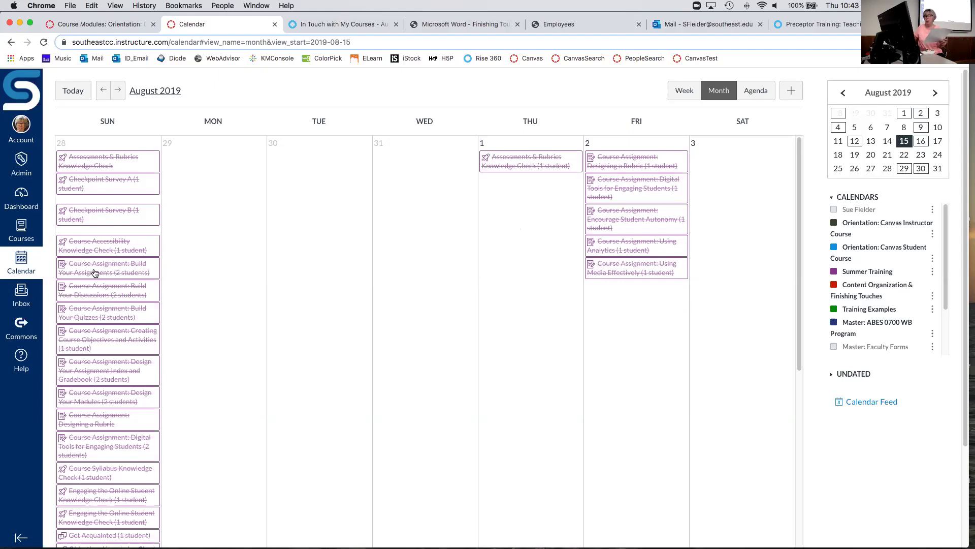
Reopen the Content Organization & Finishing Touches course from the dashboard and show the Chapter 1 Power Point from its modules.
left_click(21, 194)
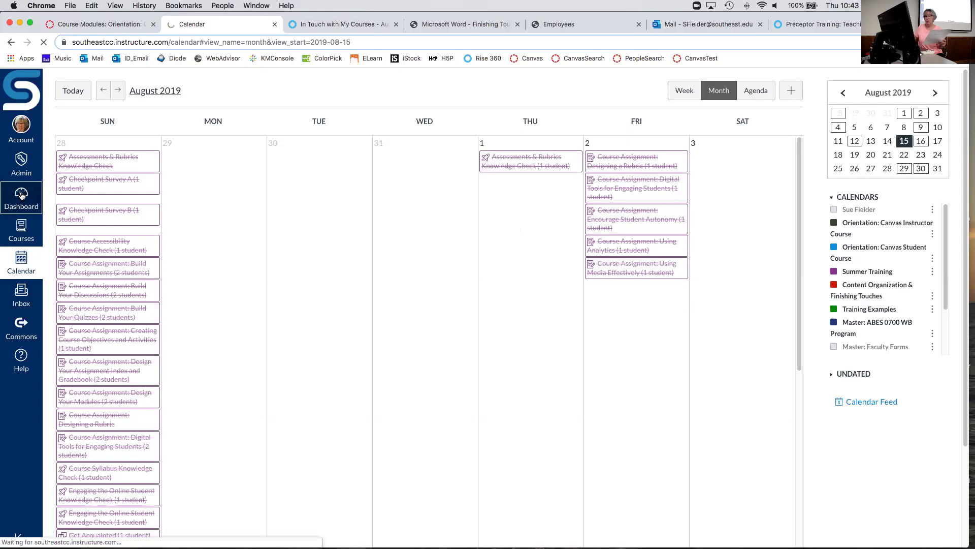
left_click(294, 205)
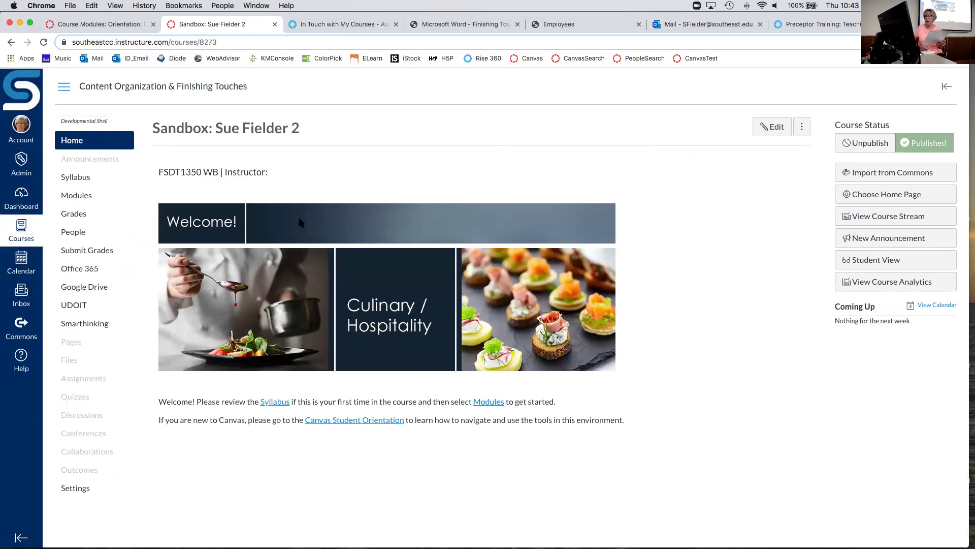
left_click(75, 201)
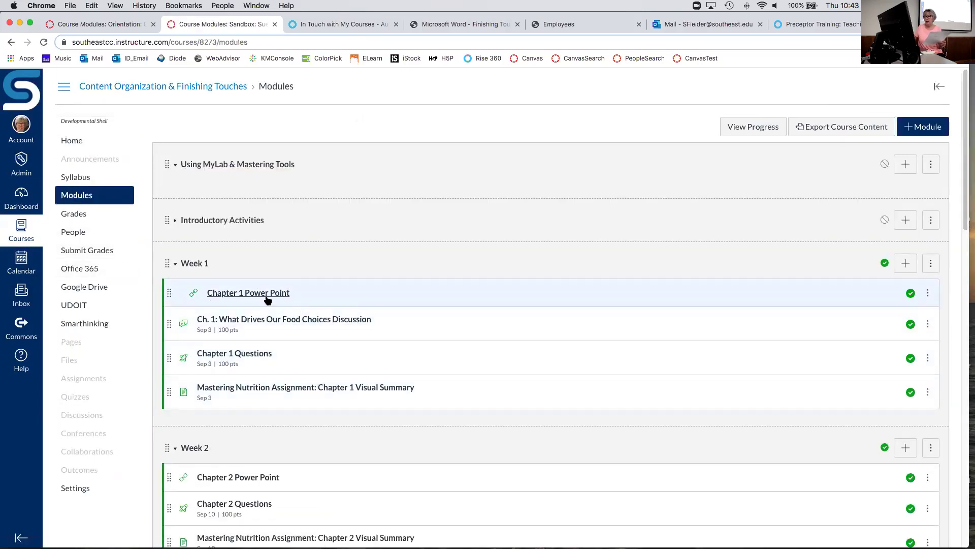
left_click(267, 300)
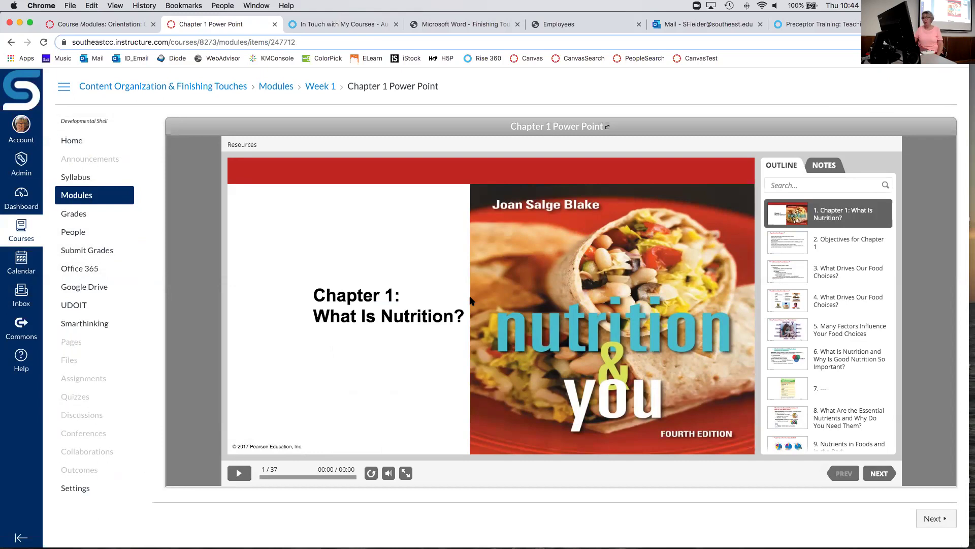
Show the item details of the Chapter 1 Power Point link, including its URL, and switch to the Finishing Touches checklist.
left_click(89, 197)
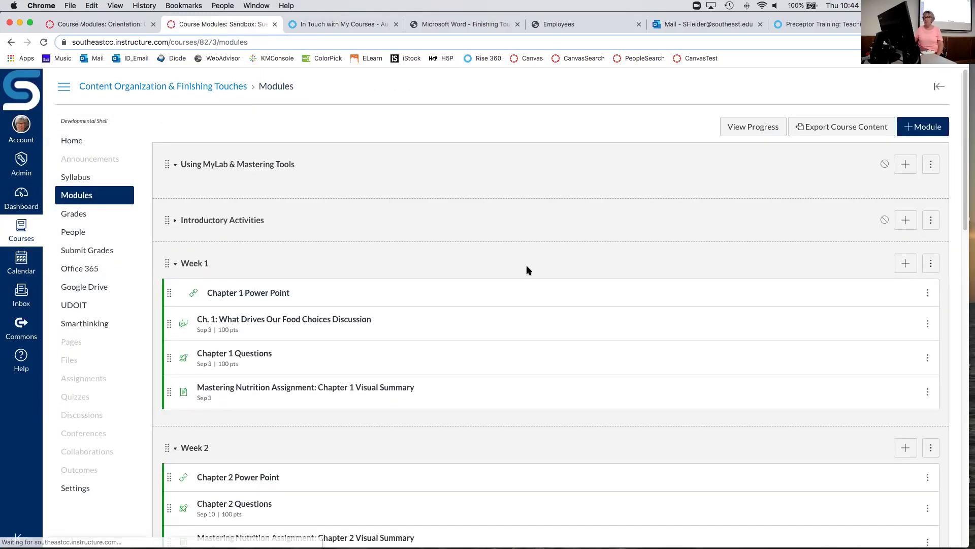
left_click(928, 294)
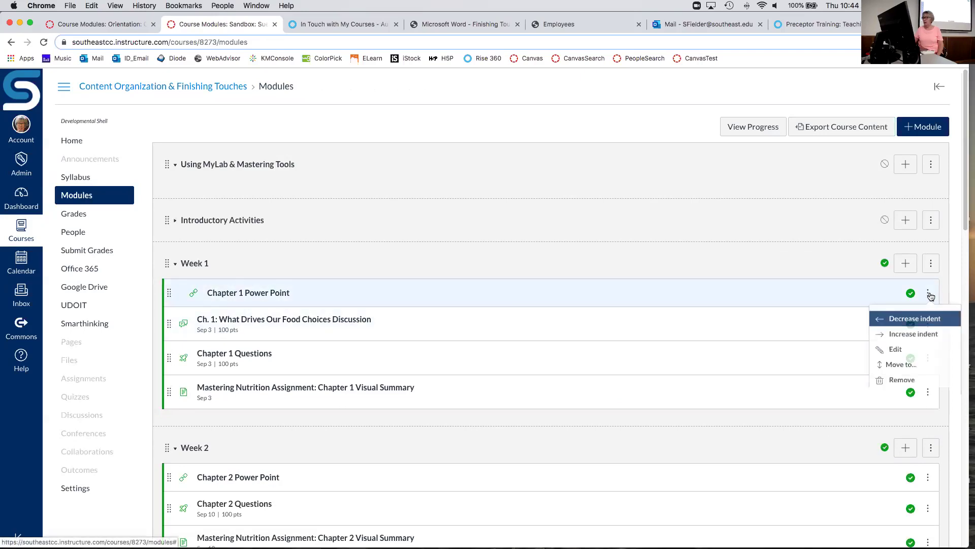
left_click(902, 353)
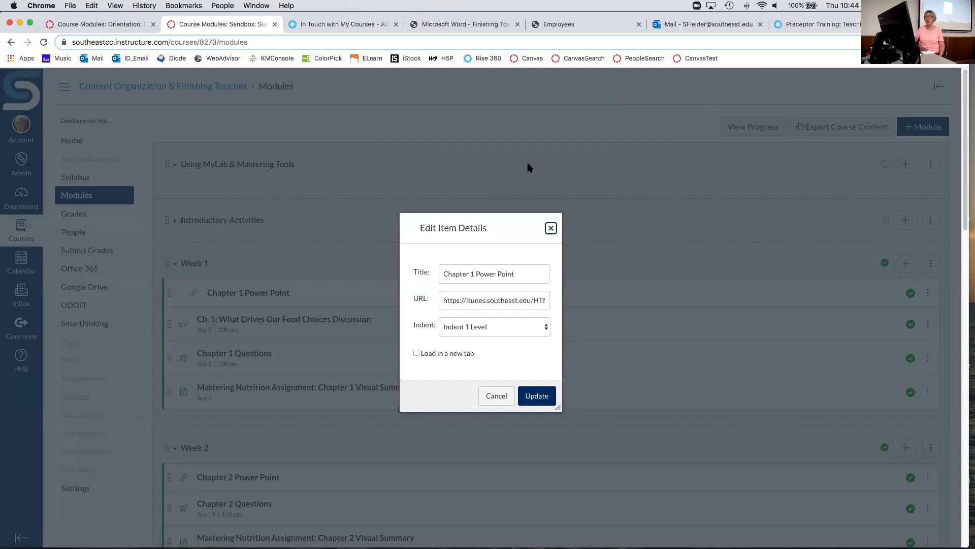
left_click(468, 24)
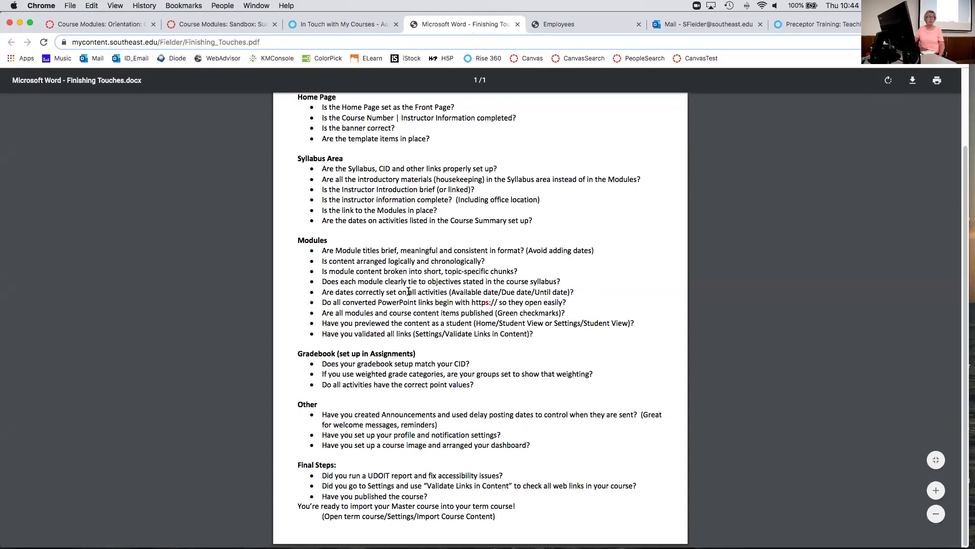
Return to the course modules, cancel the Chapter 1 Power Point item details, and open youtube.com in a new tab.
left_click(240, 28)
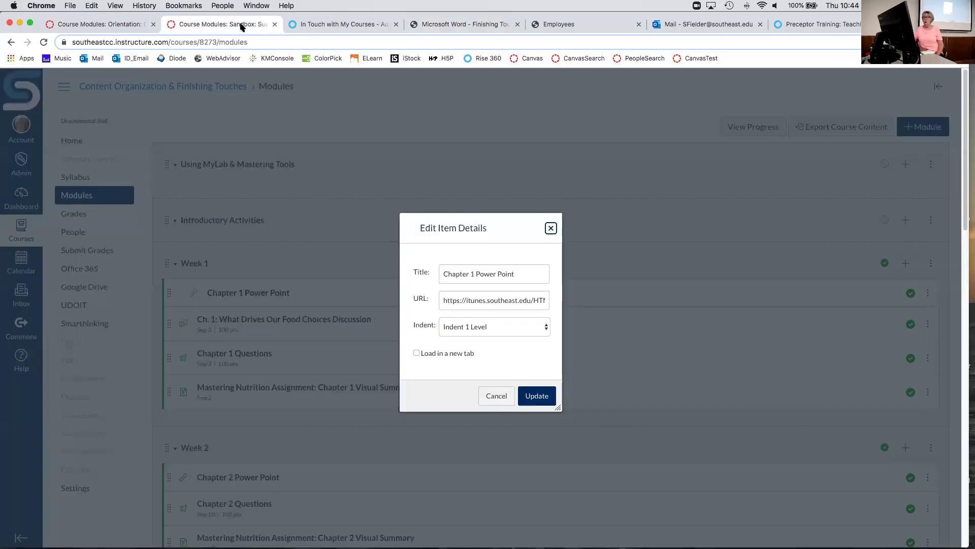
left_click(496, 395)
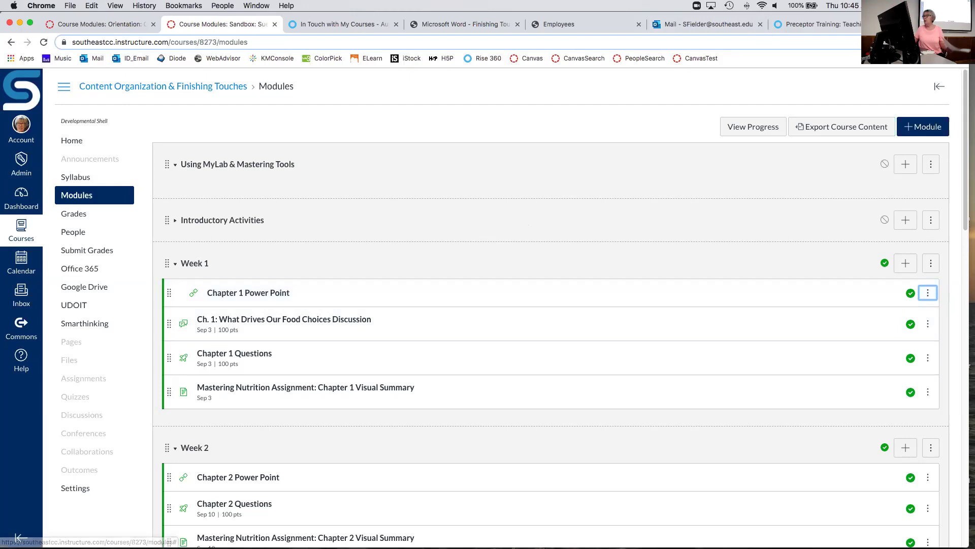
key("super+t")
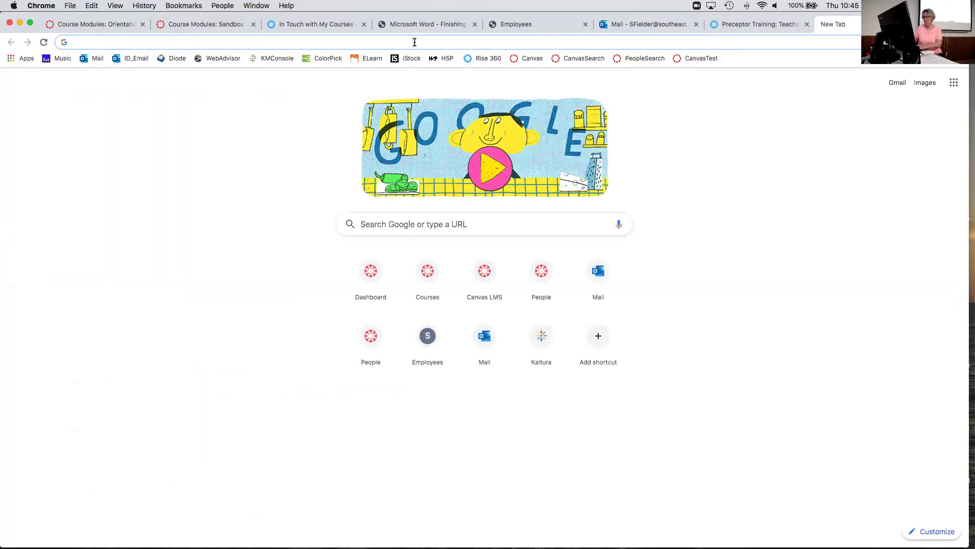
type("youtube.o")
key("BackSpace")
type("com")
key("Return")
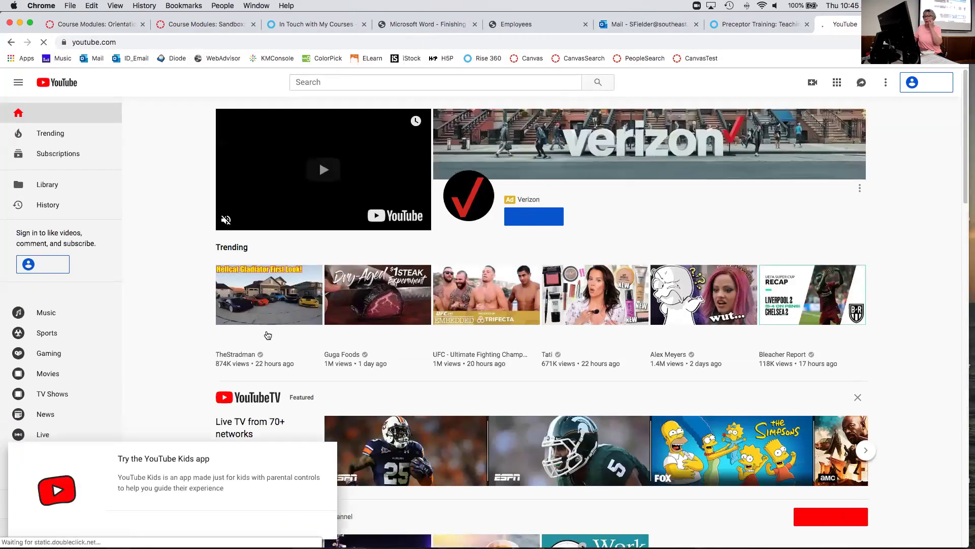
Open the first trending YouTube video, show its share link, dismiss it, and select the video's page address.
left_click(265, 339)
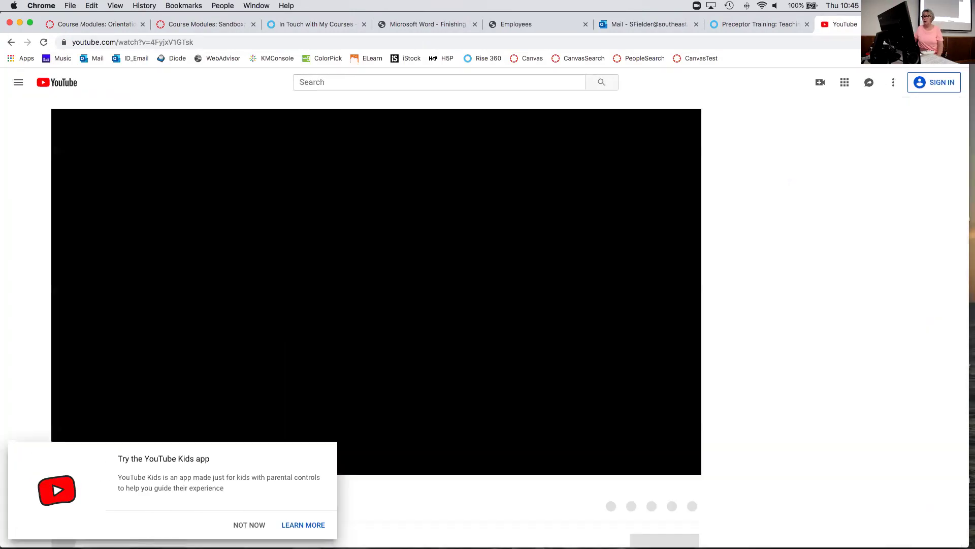
scroll(513, 289, "down", 5)
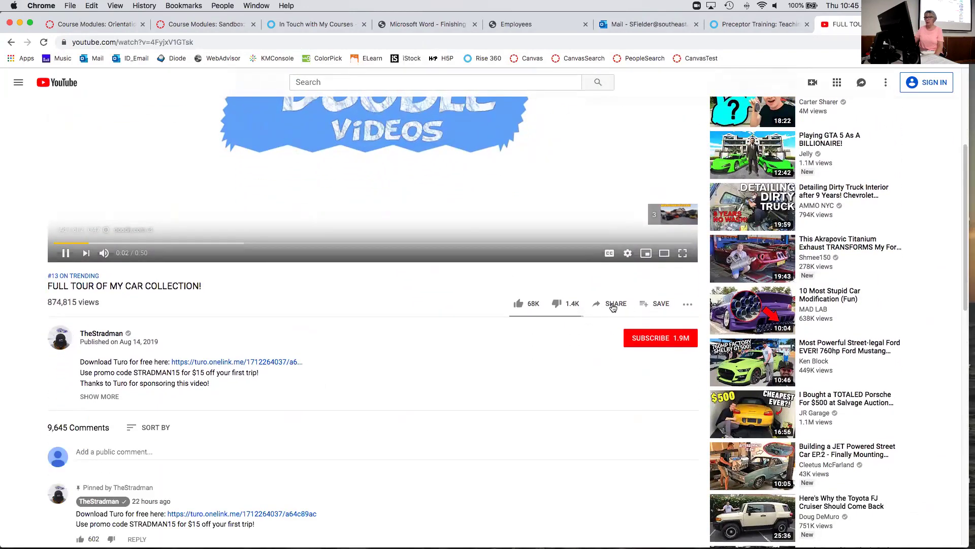
left_click(613, 306)
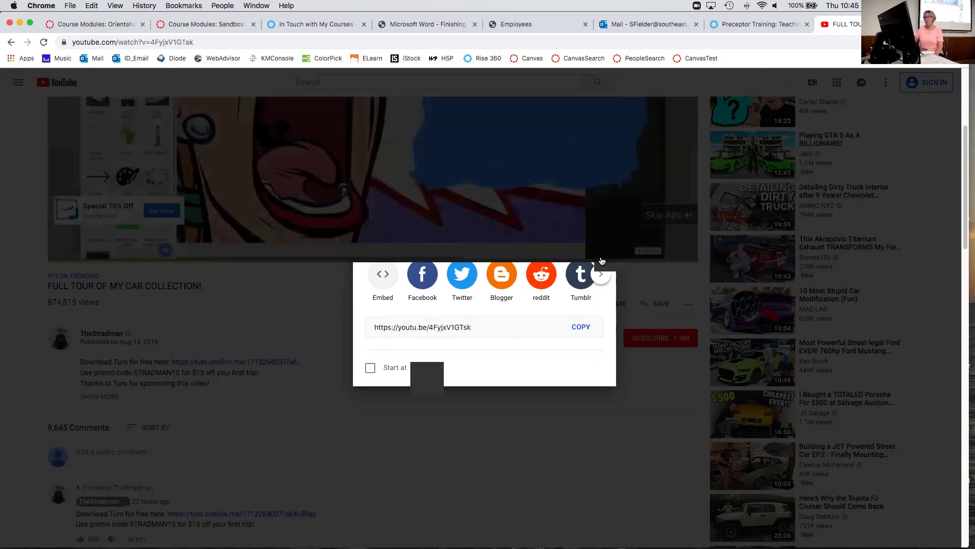
left_click(602, 261)
scroll(601, 264, "up", 5)
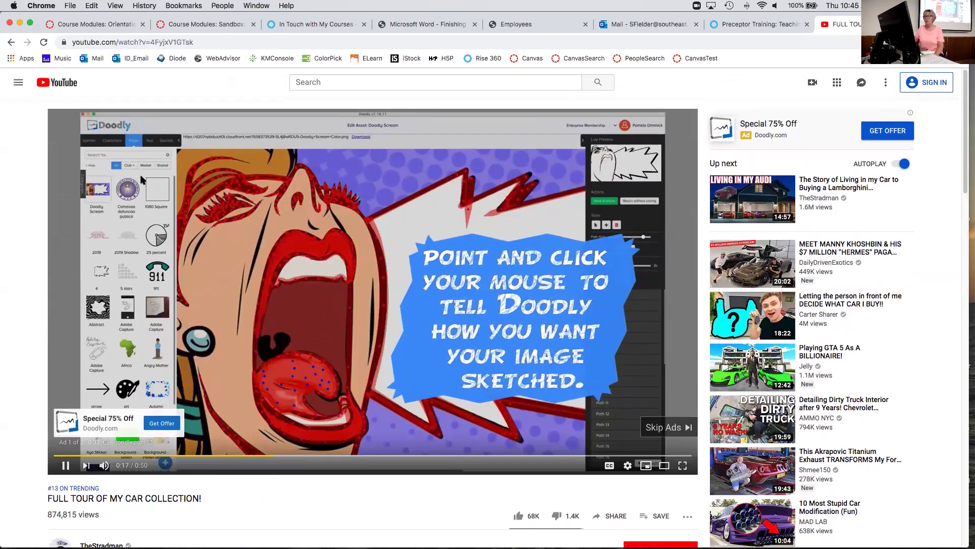
left_click(234, 43)
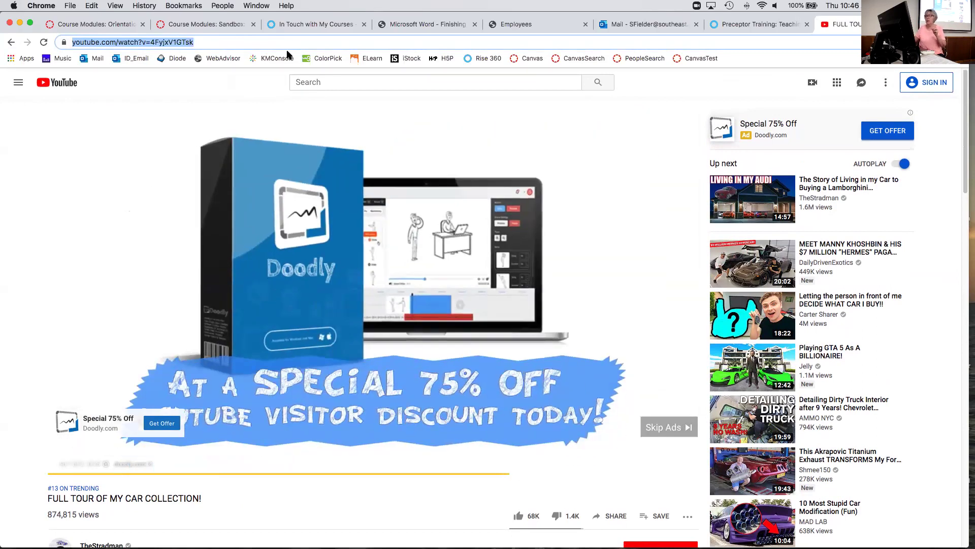
Open the Week 1 Chapter 1 Power Point from the course modules in its own tab and select its full web address.
left_click(230, 25)
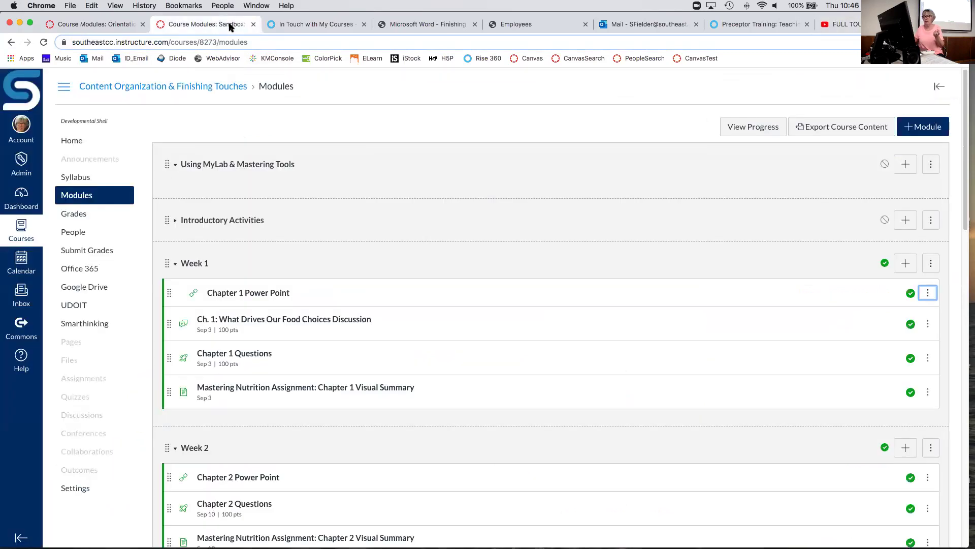
left_click(274, 293)
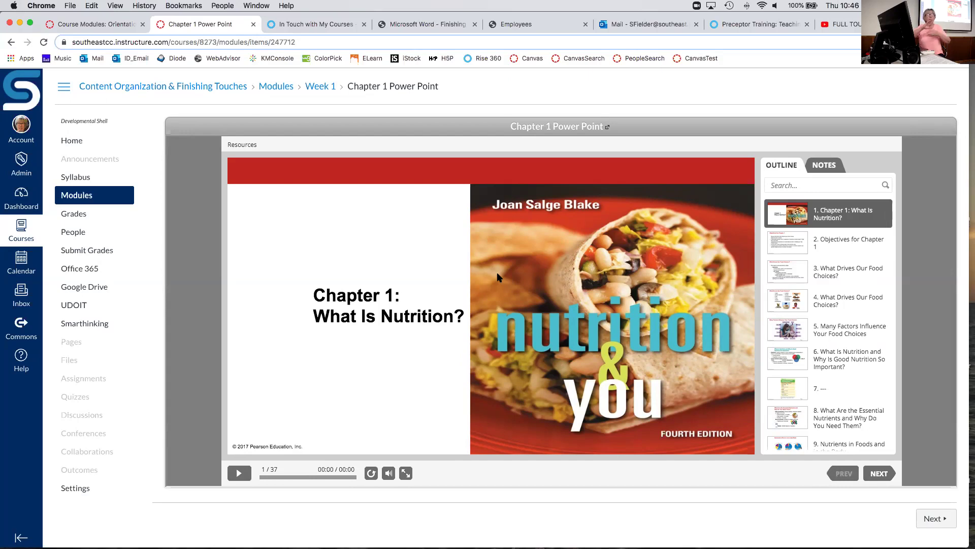
left_click(557, 127)
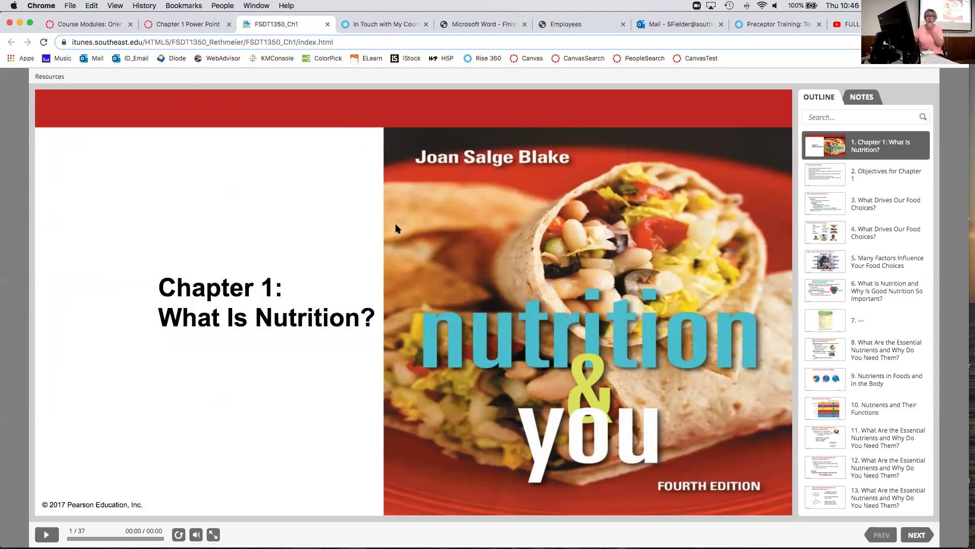
left_click_drag(331, 43, 158, 50)
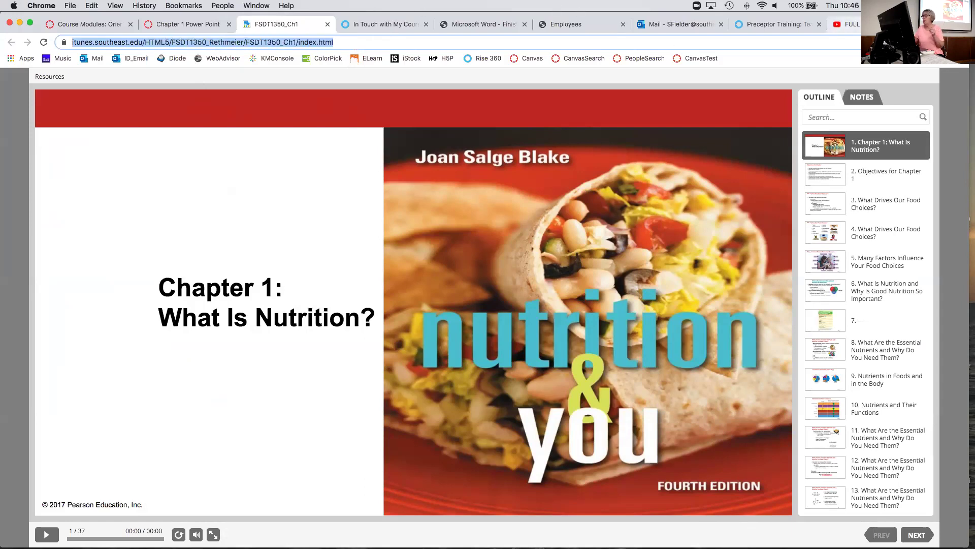
Revisit the Finishing Touches checklist and the Orientation course modules, and return to the Content Organization & Finishing Touches modules.
left_click(845, 24)
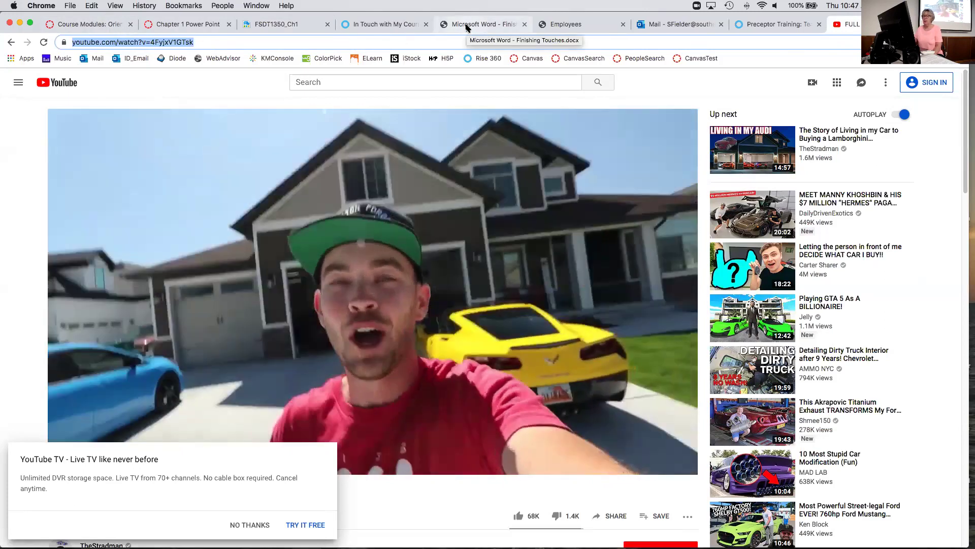
left_click(467, 28)
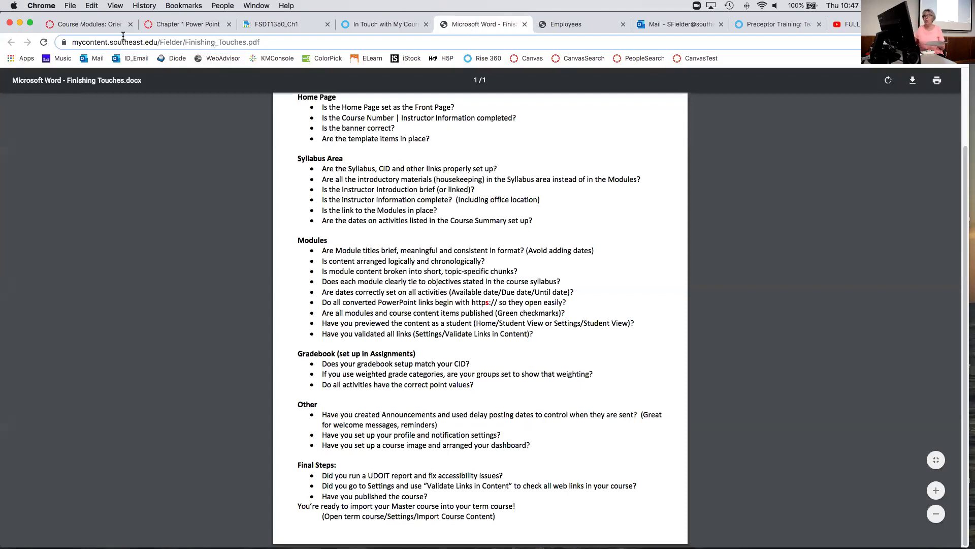
left_click(109, 24)
scroll(522, 199, "up", 15)
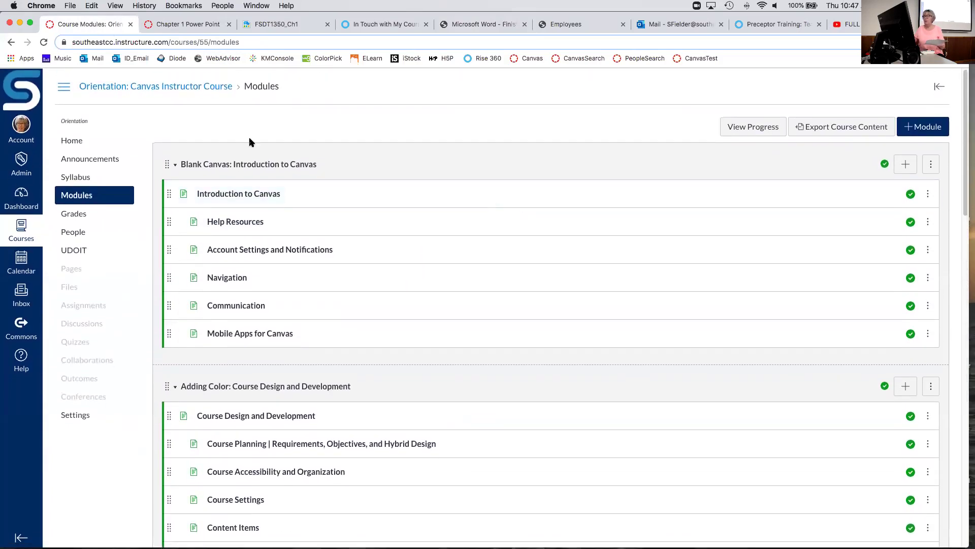
left_click(199, 26)
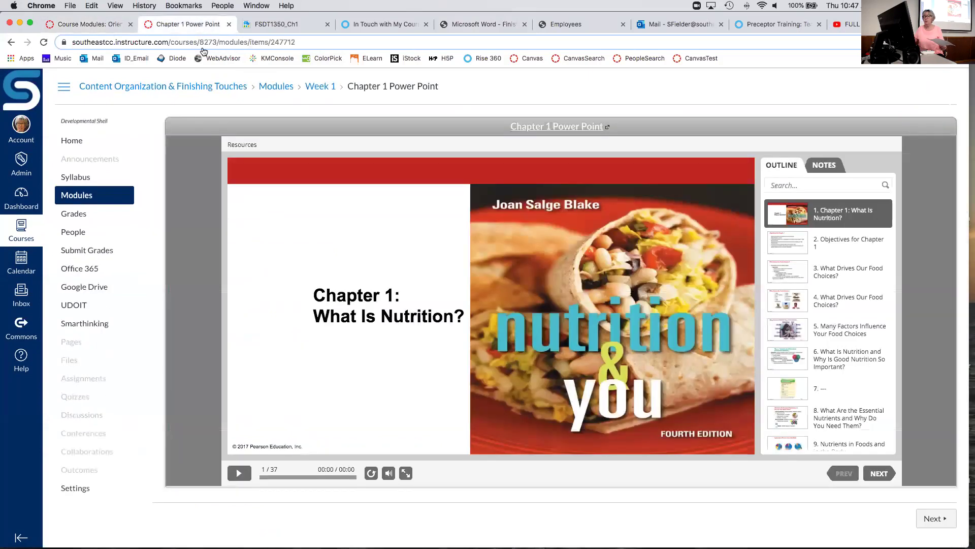
left_click(78, 196)
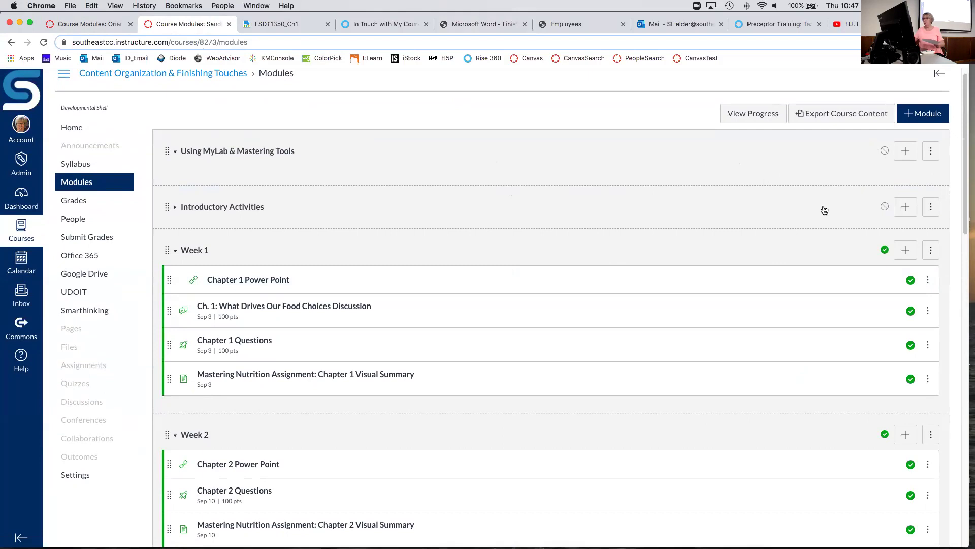
Unpublish the Chapter 3 Power Point in Week 2 and review the publish status of items through Week 5.
scroll(825, 209, "down", 7)
left_click(911, 192)
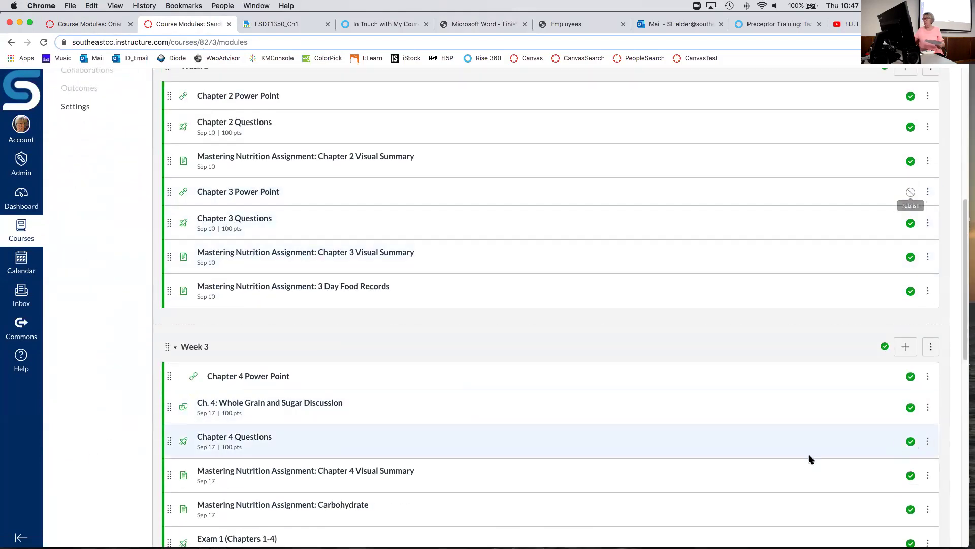
left_click(911, 441)
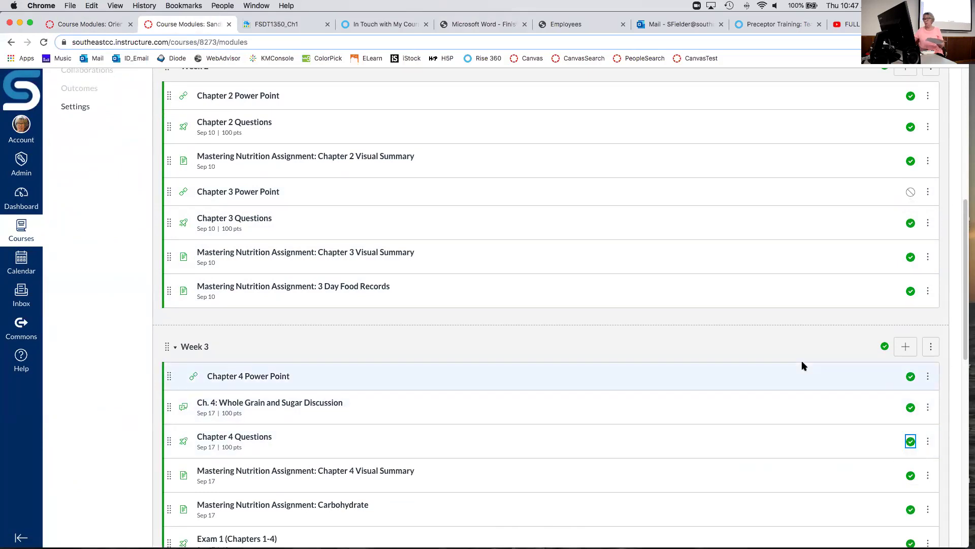
scroll(802, 361, "down", 10)
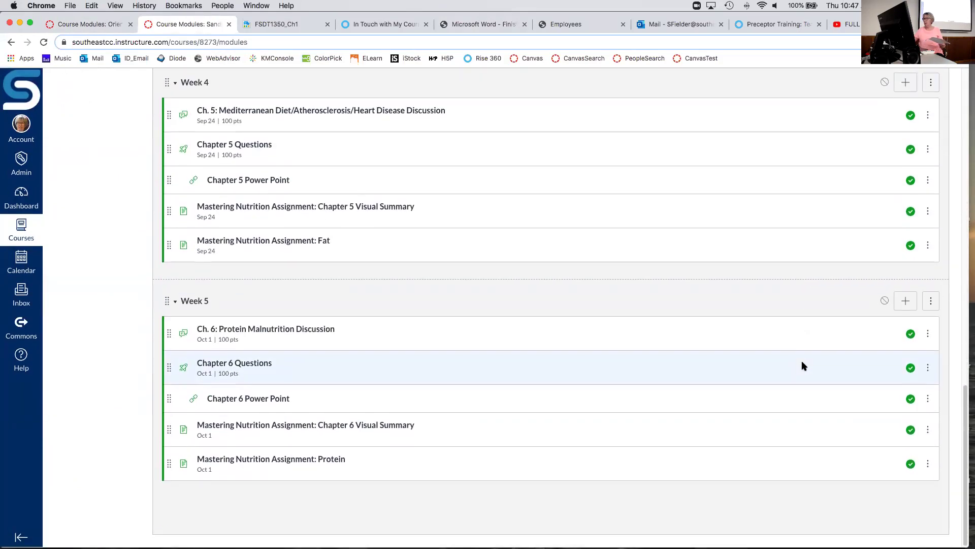
scroll(801, 361, "up", 10)
scroll(803, 365, "up", 3)
scroll(803, 365, "up", 5)
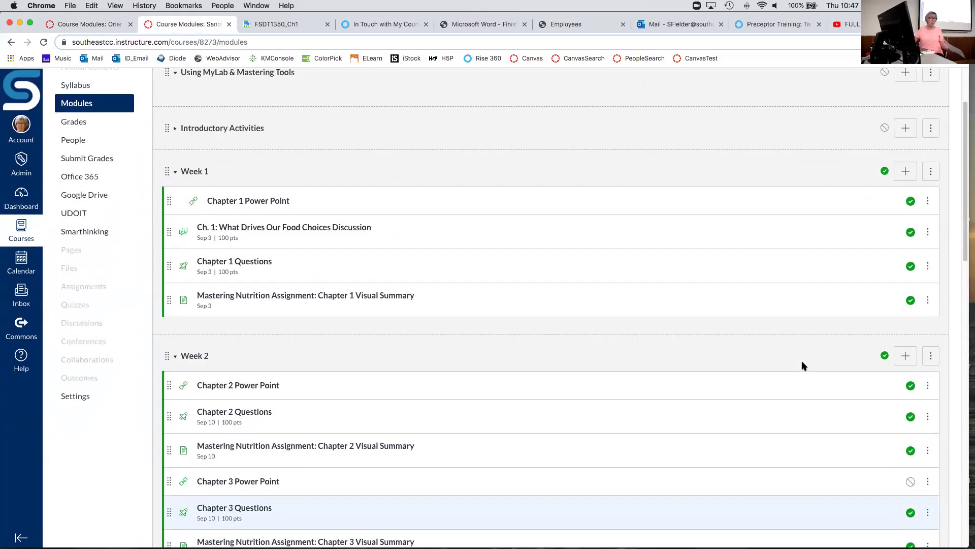
scroll(803, 365, "up", 3)
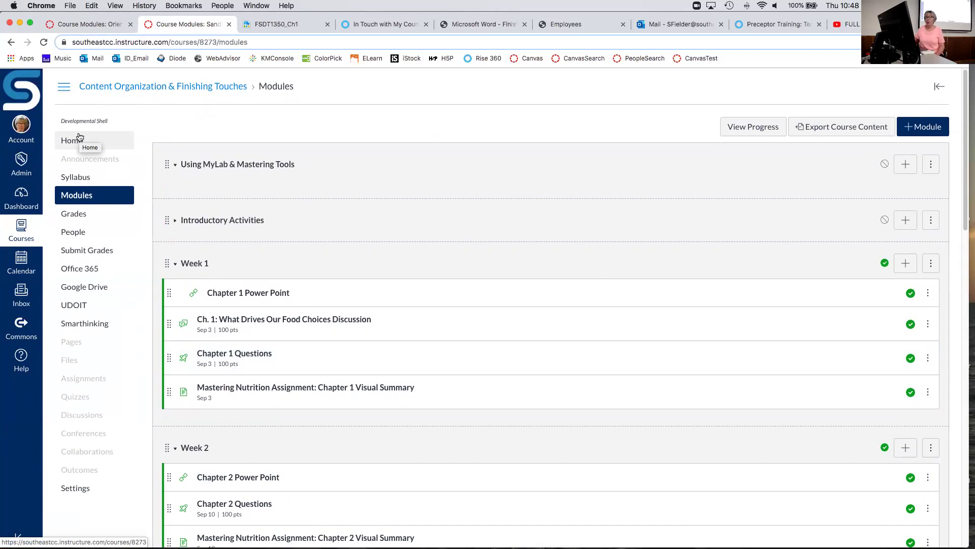
Validate the links in the course content from the settings and test the external link in the Ch. 13: Food Safety Discussion.
left_click(75, 489)
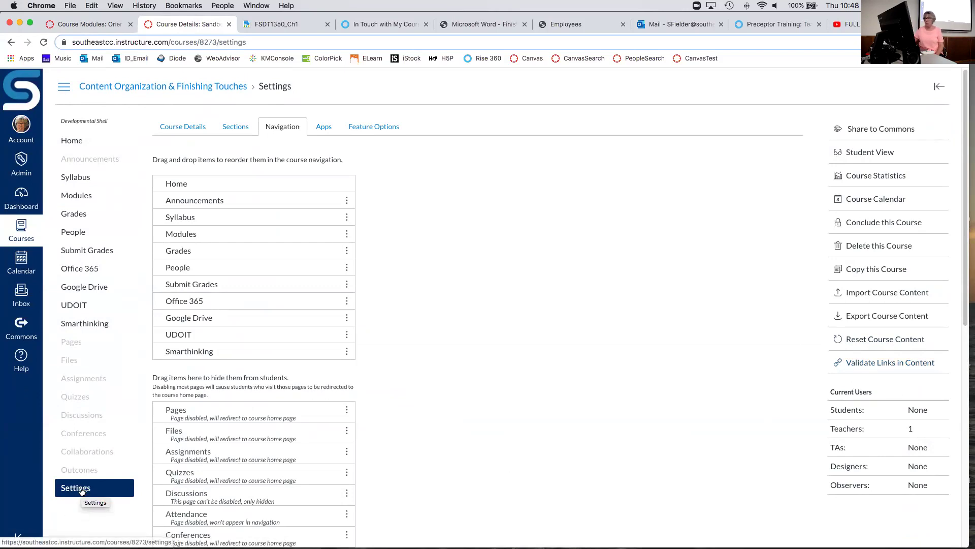
left_click(911, 366)
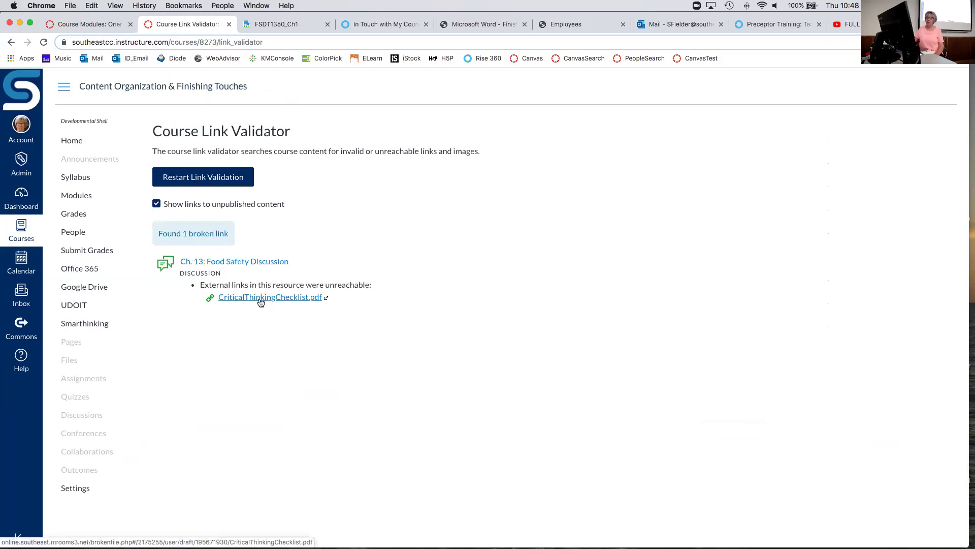
left_click(260, 263)
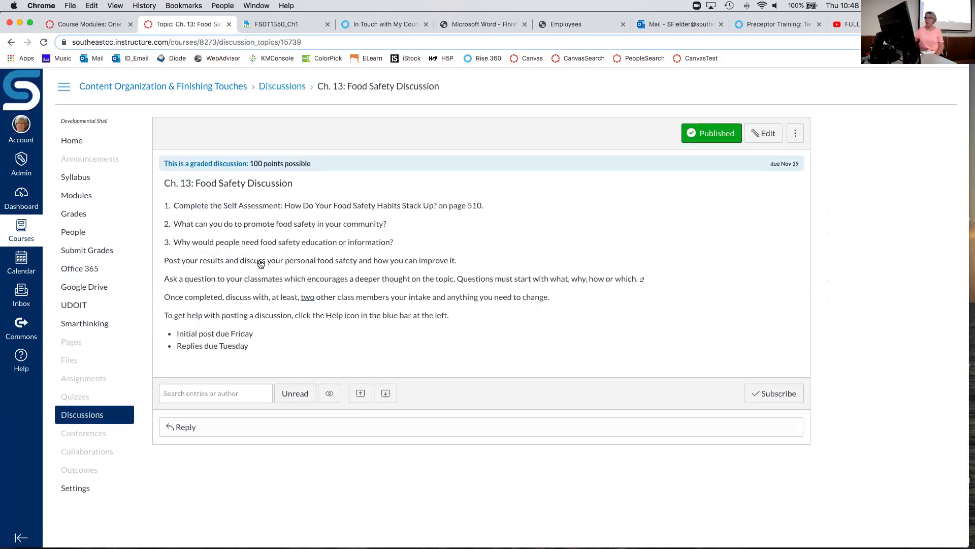
left_click(642, 282)
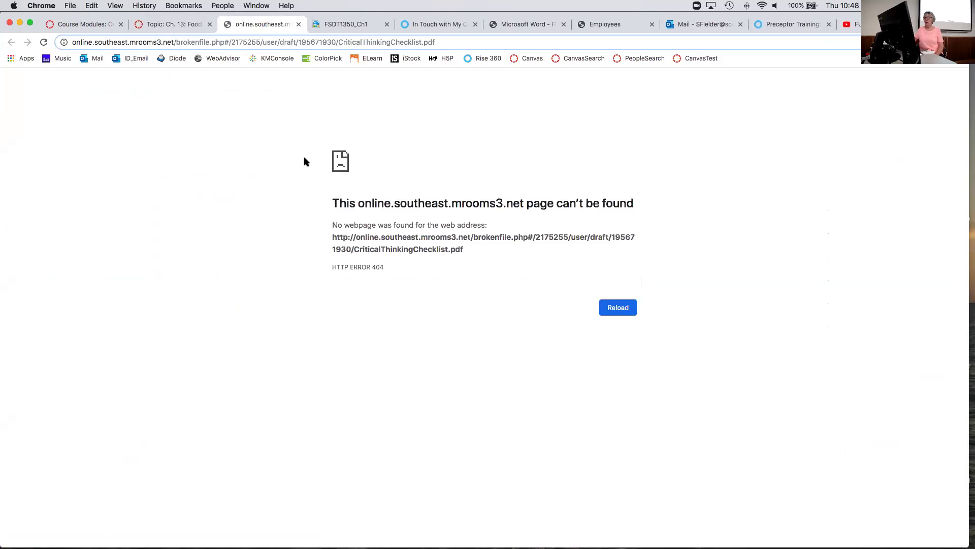
left_click(299, 23)
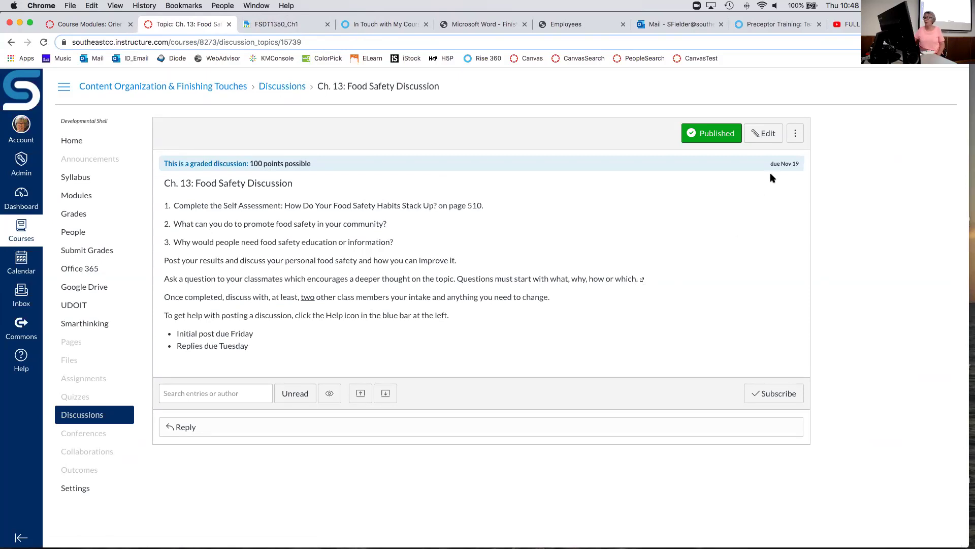
Remove the leftover broken link from the text of the Ch. 13: Food Safety Discussion and save the discussion.
left_click(773, 138)
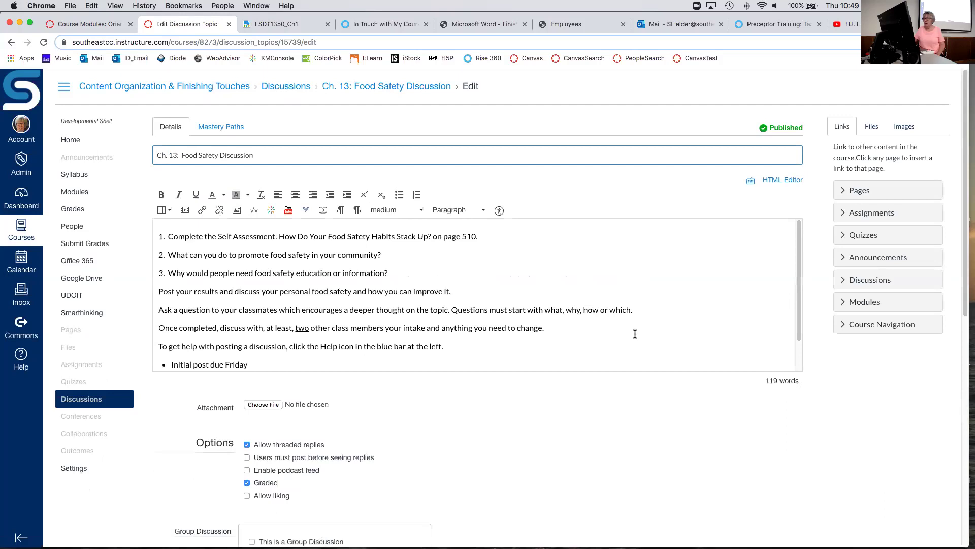
scroll(634, 333, "down", 2)
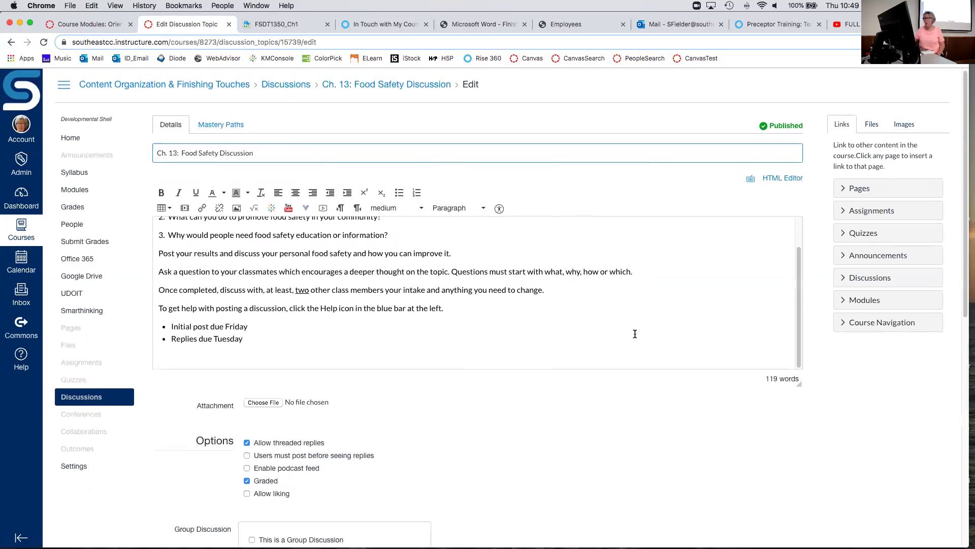
left_click(644, 274)
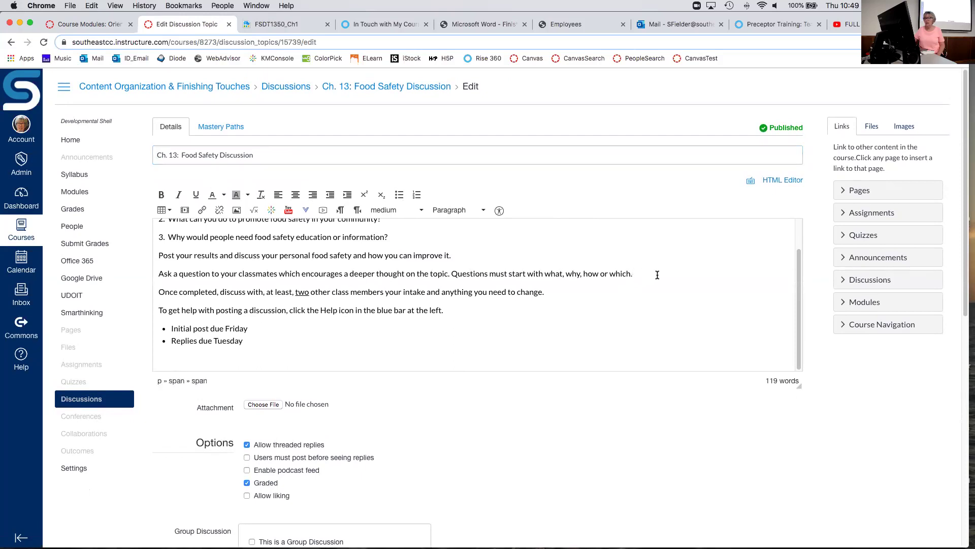
left_click(219, 212)
left_click(302, 358)
left_click_drag(301, 358, 248, 219)
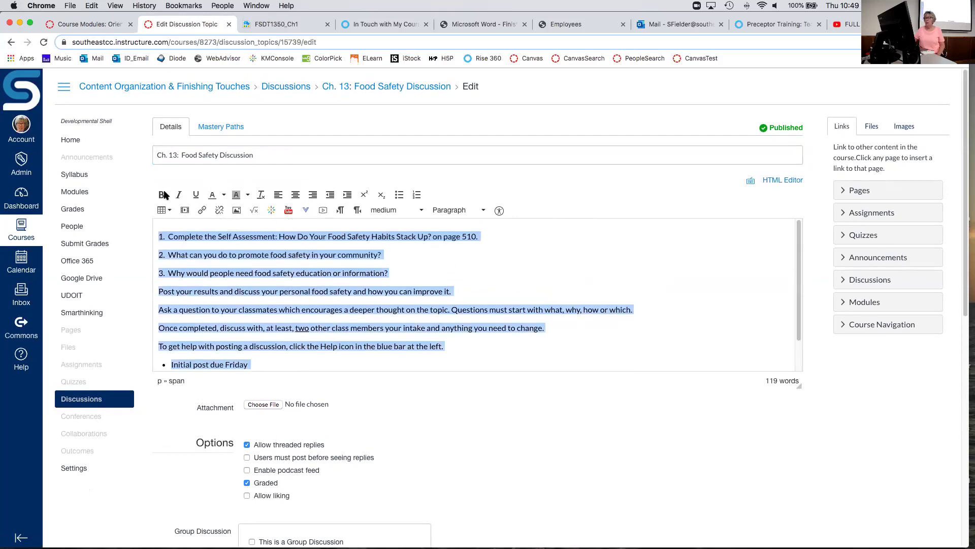
left_click(221, 211)
left_click(505, 350)
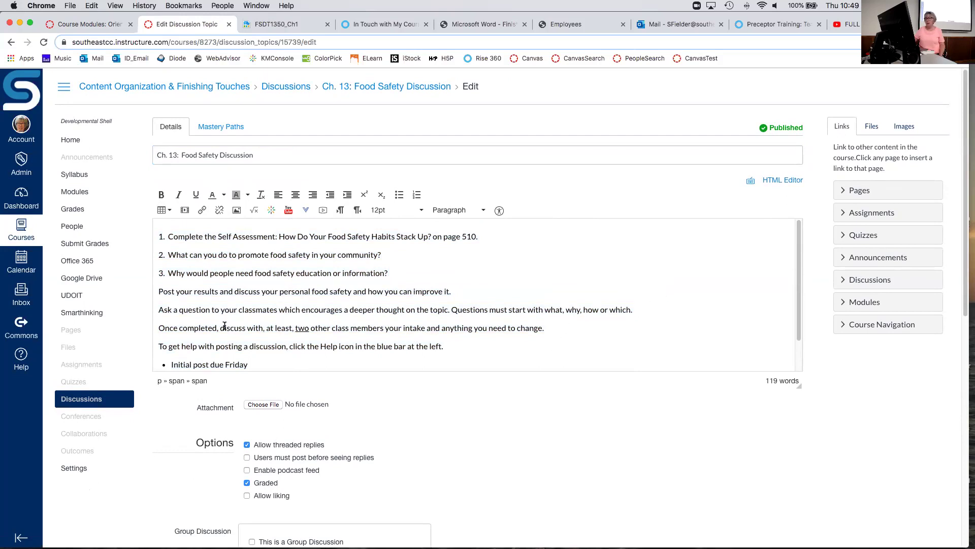
left_click_drag(178, 329, 157, 311)
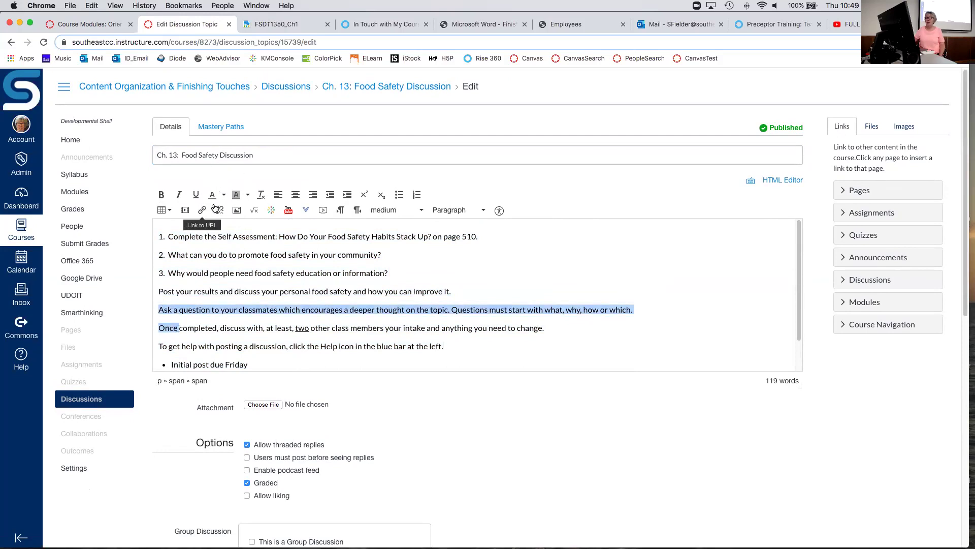
scroll(574, 365, "down", 15)
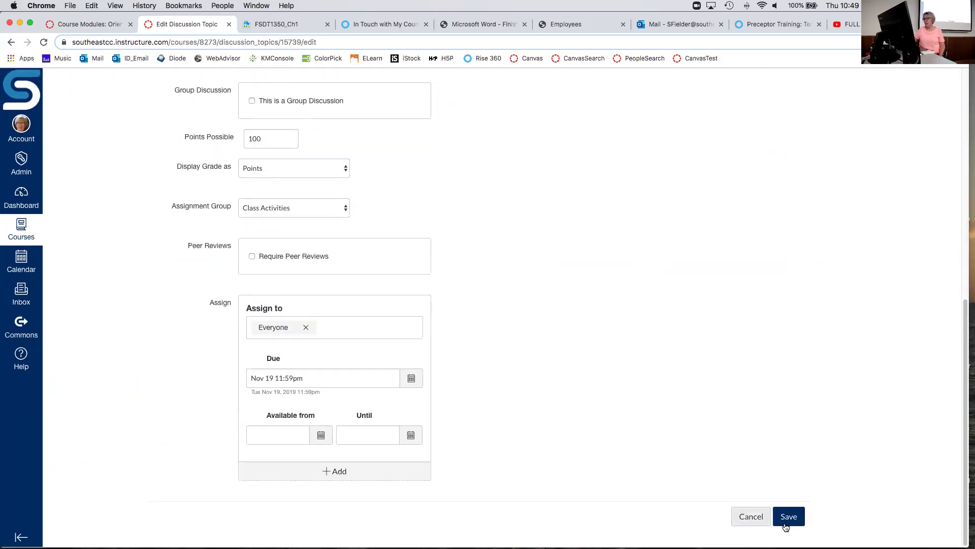
left_click(787, 522)
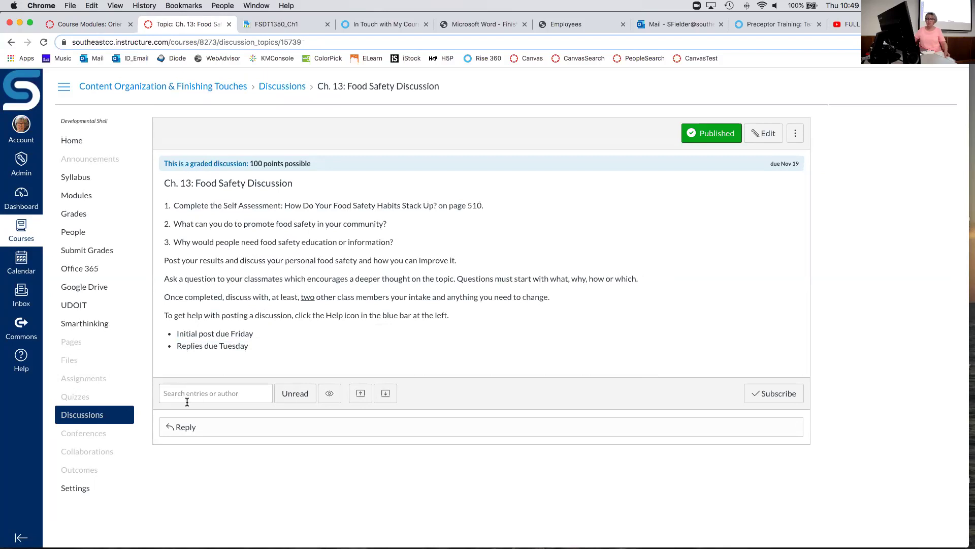
Rerun the link validation from the course settings, consulting the gradebook items of the Finishing Touches checklist while it runs.
left_click(75, 488)
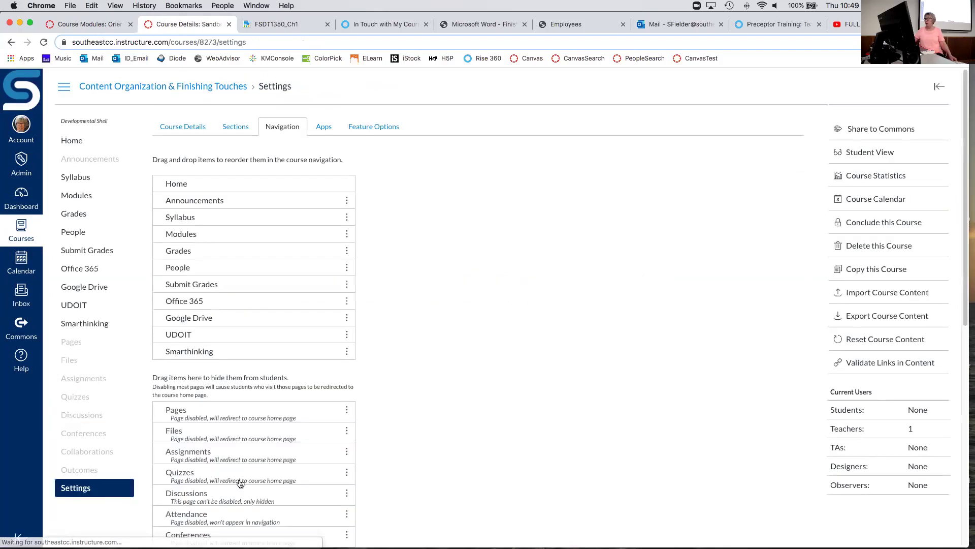
left_click(903, 363)
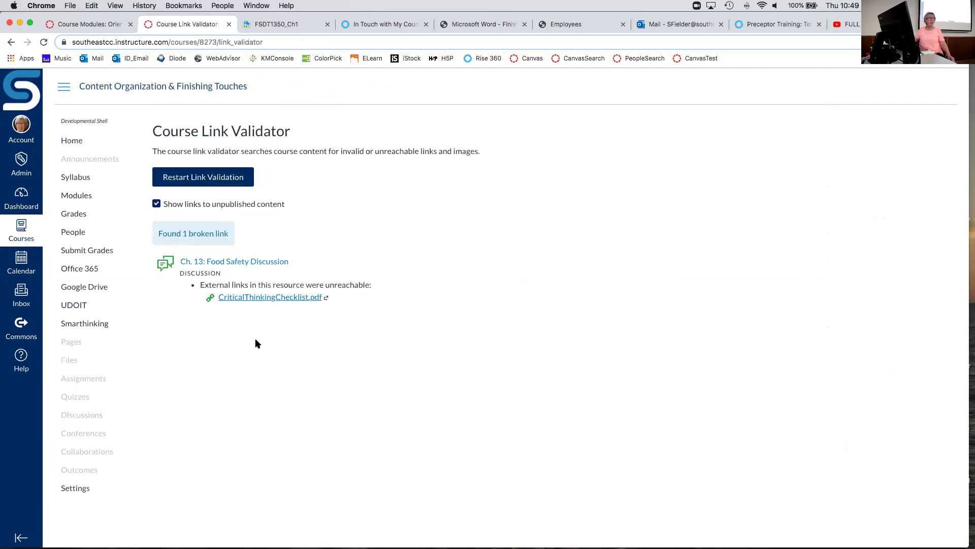
left_click(195, 179)
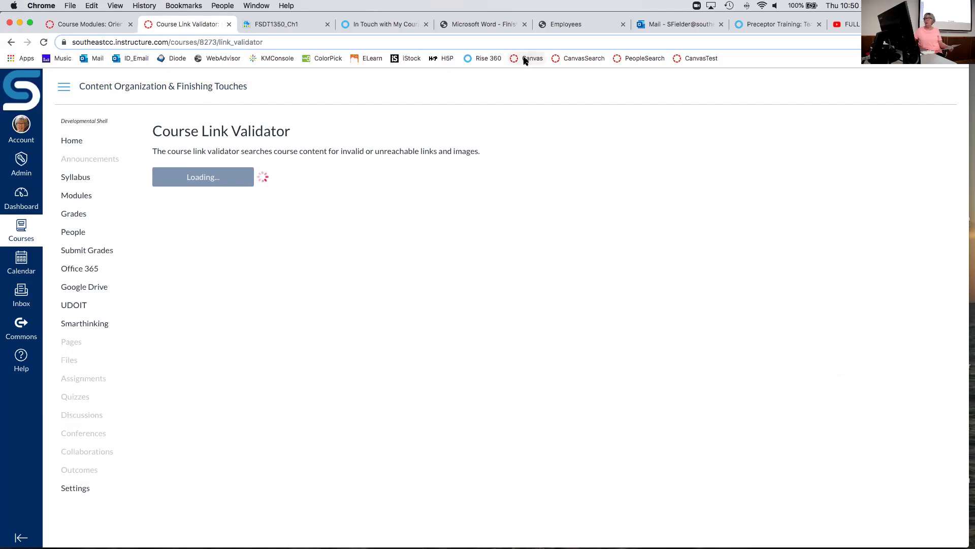
left_click(483, 25)
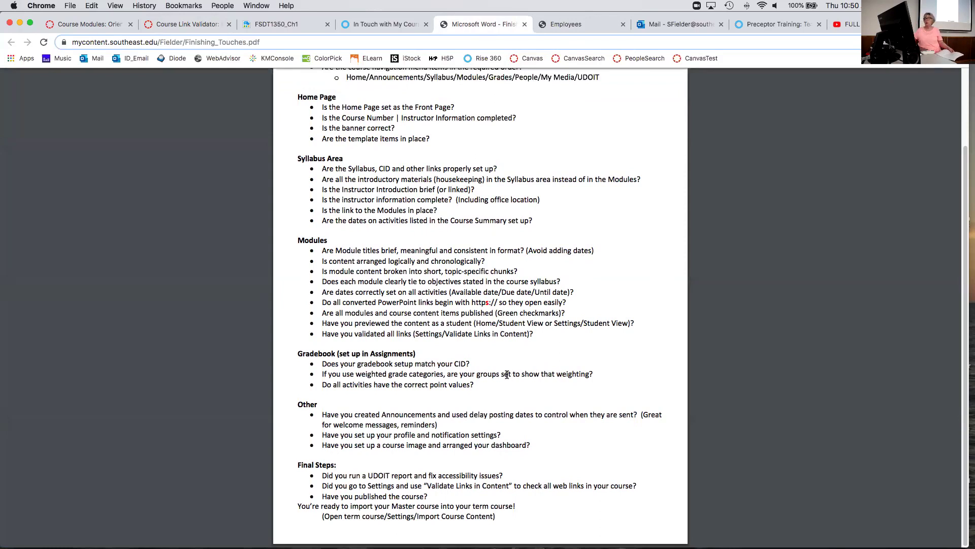
left_click(201, 26)
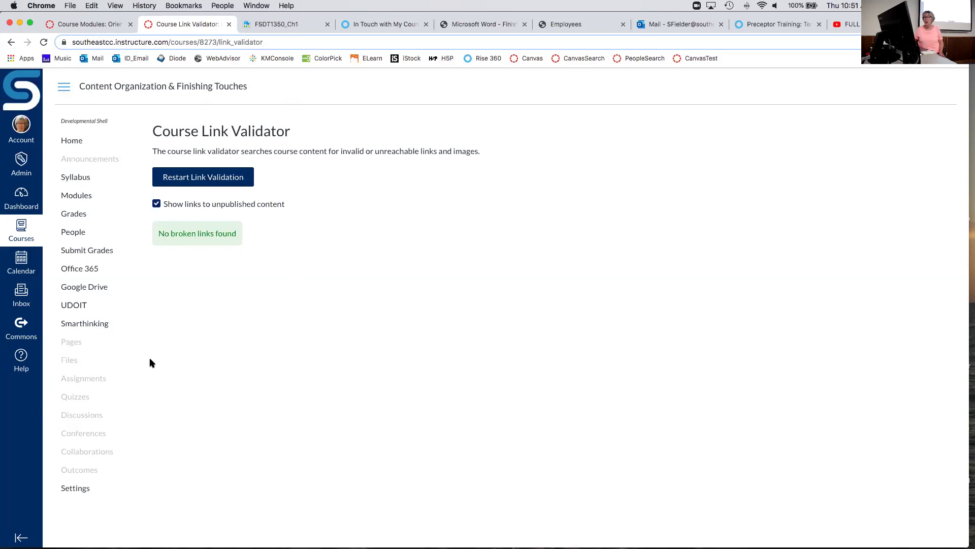
Open the course assignments and examine the due dates, points and publish status in each assignment group down to the Final Exam.
left_click(98, 384)
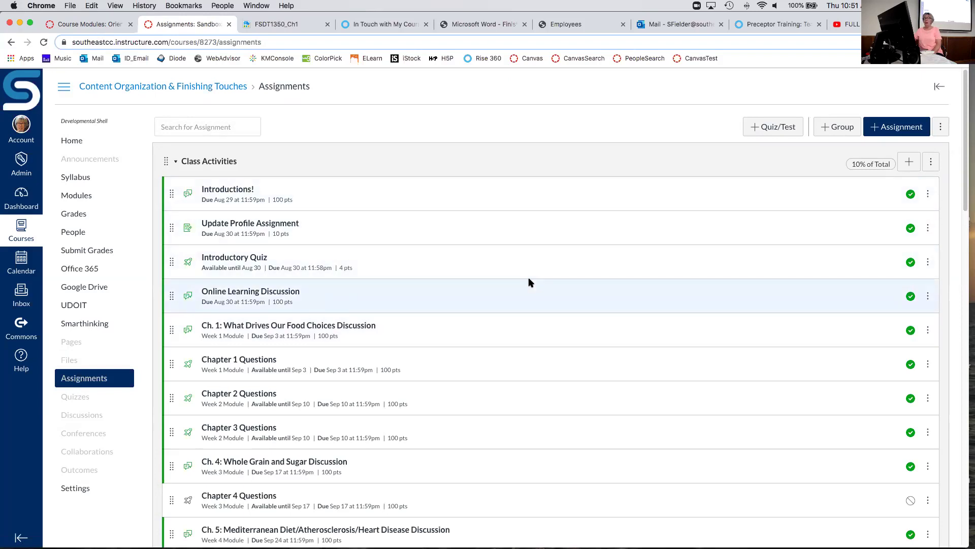
scroll(529, 278, "down", 3)
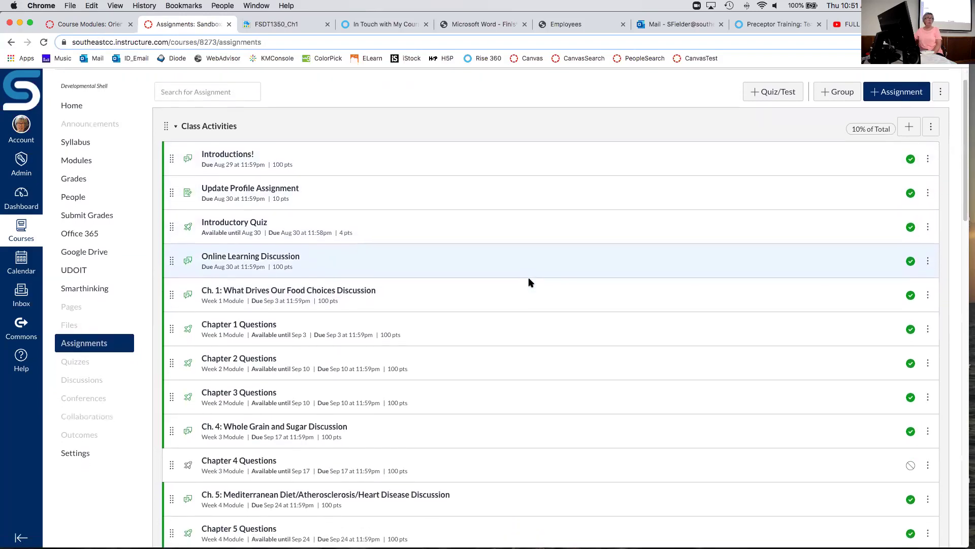
scroll(529, 277, "up", 3)
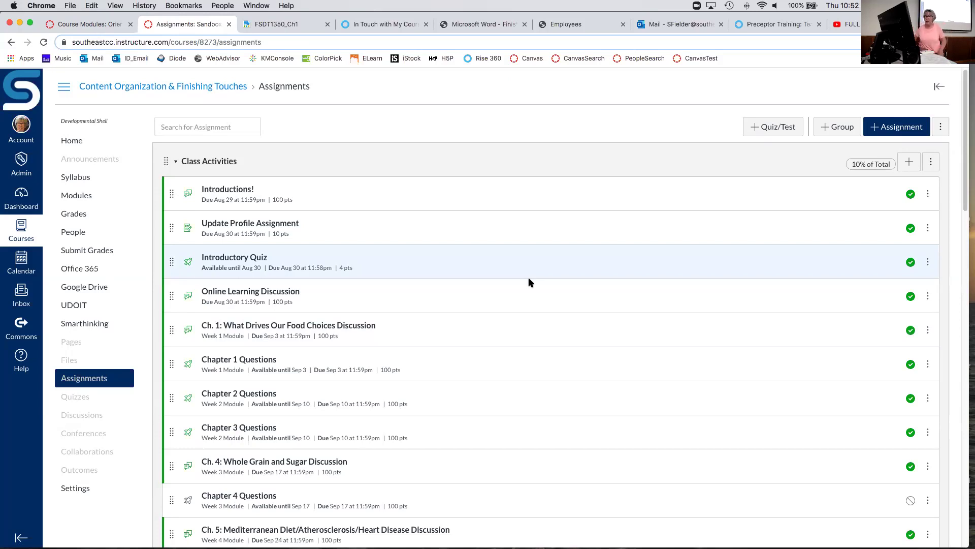
scroll(529, 282, "down", 10)
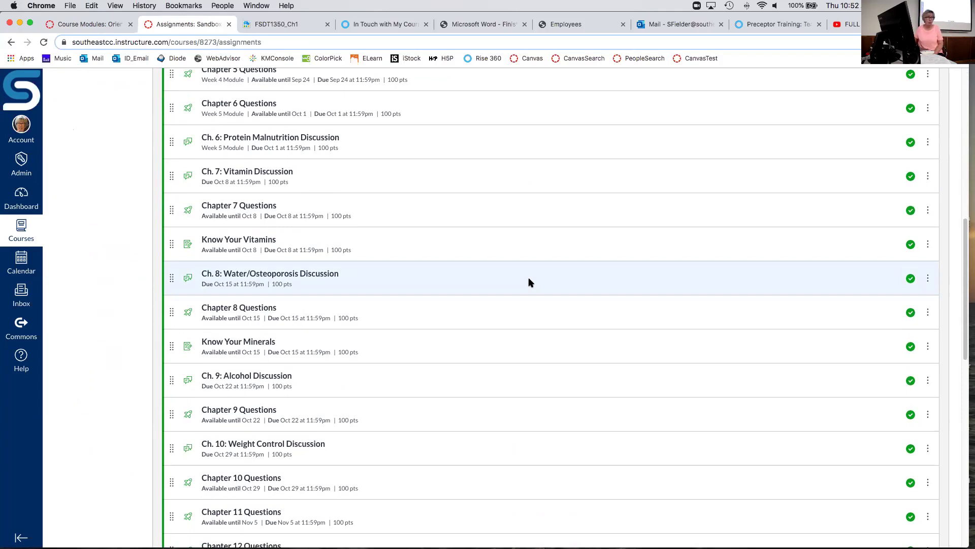
scroll(528, 278, "up", 15)
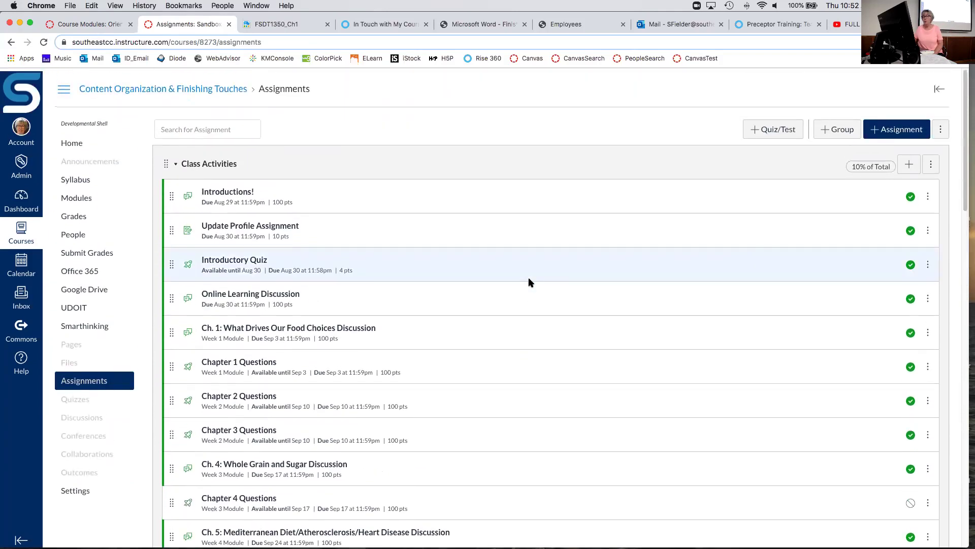
scroll(528, 282, "down", 1)
scroll(529, 282, "down", 2)
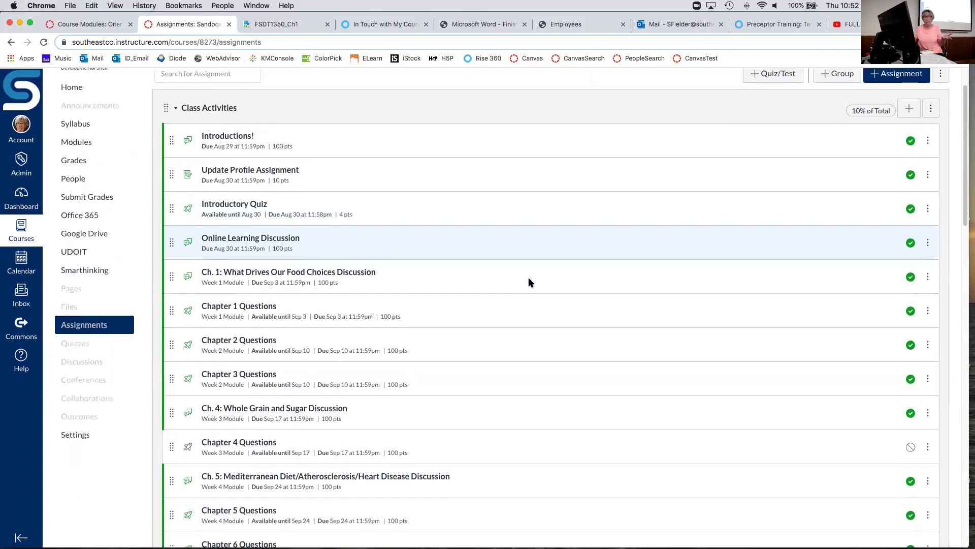
scroll(528, 282, "down", 1)
scroll(530, 282, "down", 15)
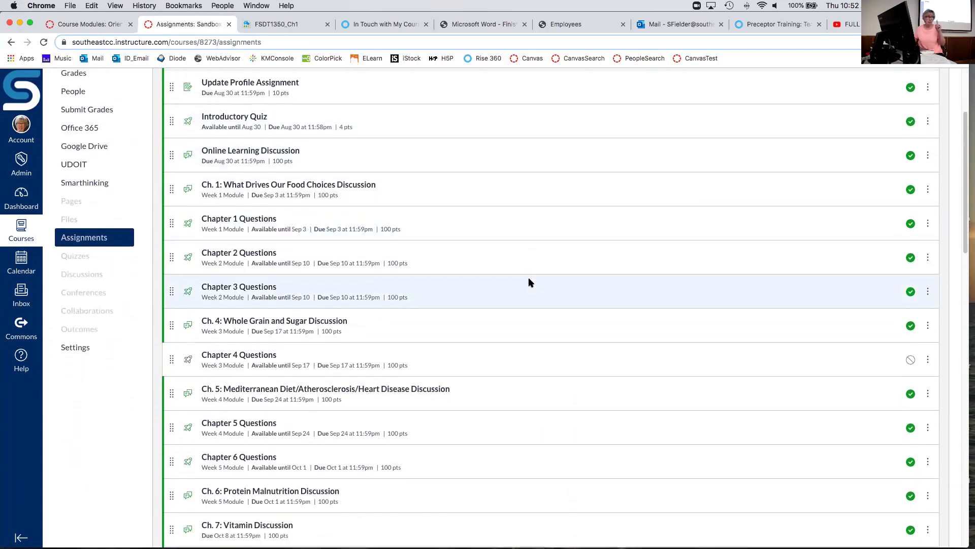
scroll(529, 283, "down", 16)
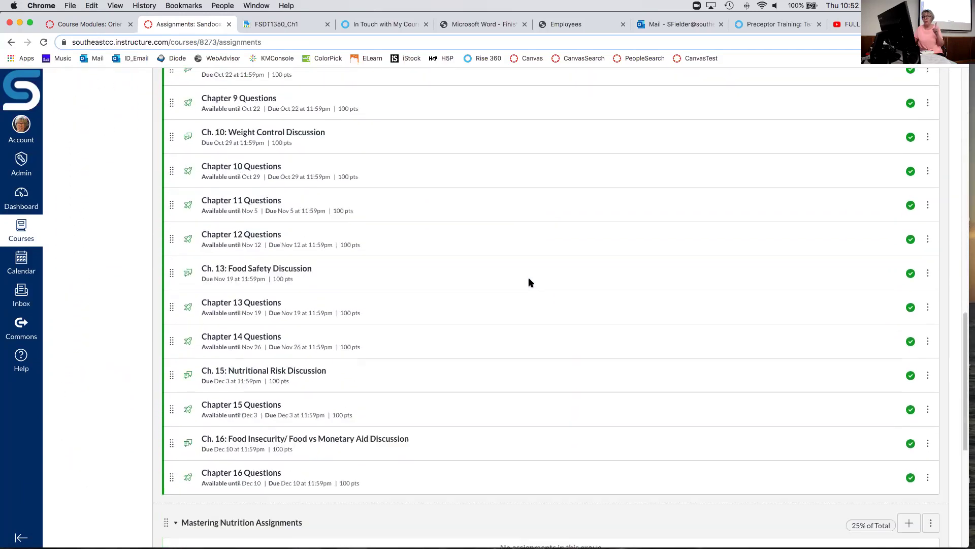
scroll(528, 282, "down", 1)
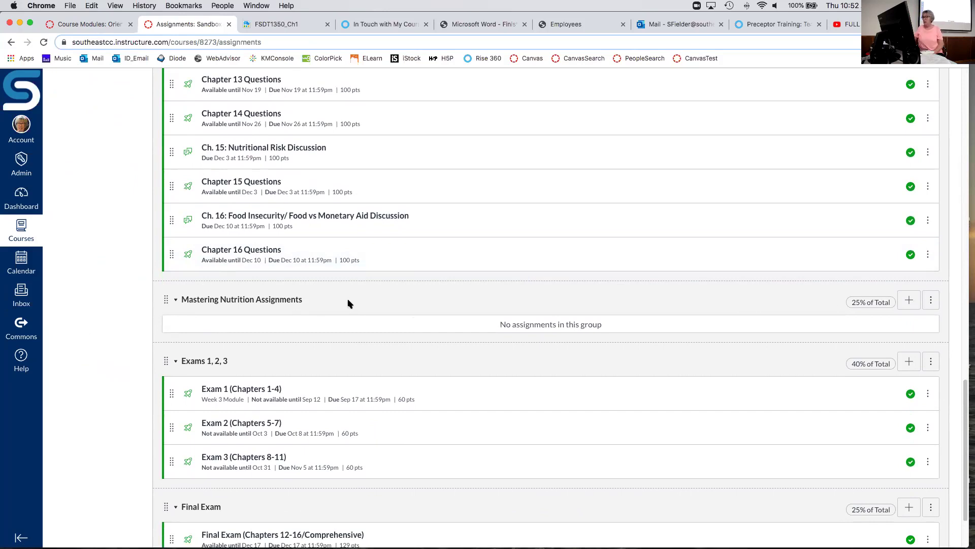
Check the percentage of the Class Activities group and view the Assignment Groups Weight settings without changing them.
scroll(348, 303, "up", 10)
scroll(349, 303, "up", 10)
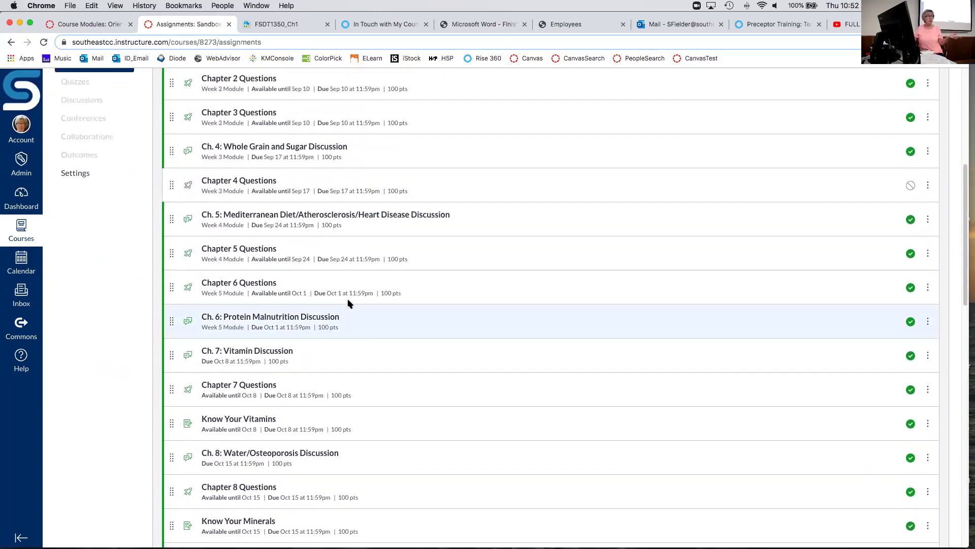
scroll(348, 303, "up", 5)
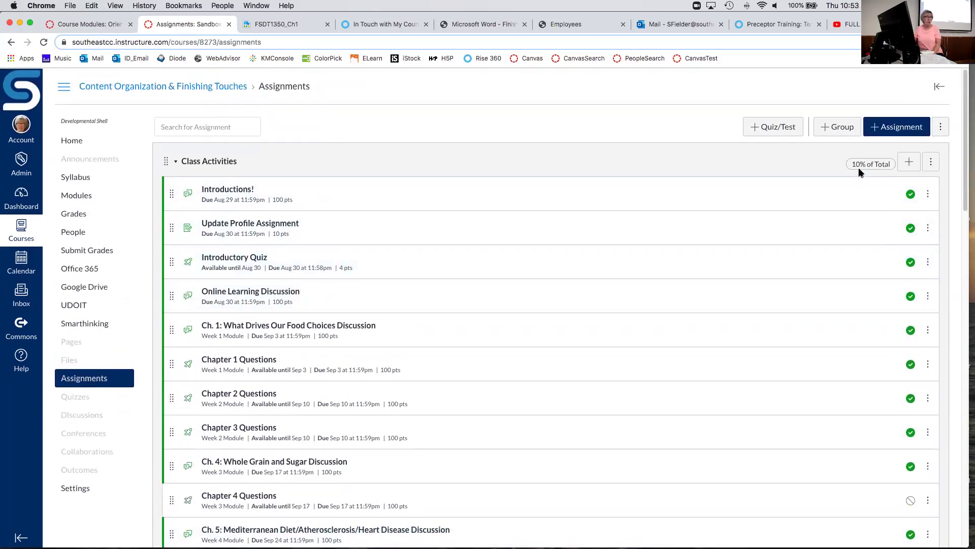
scroll(830, 319, "down", 4)
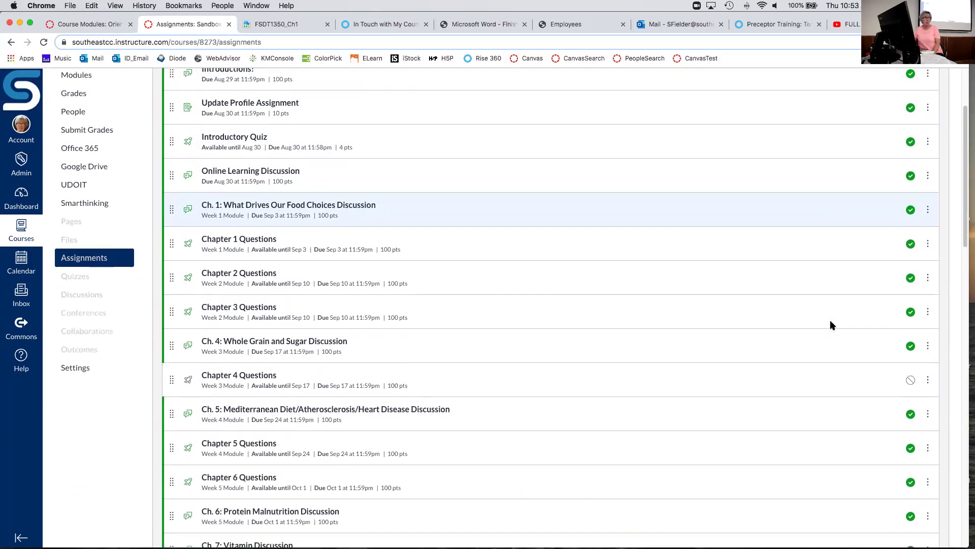
scroll(831, 325, "down", 4)
scroll(832, 325, "down", 10)
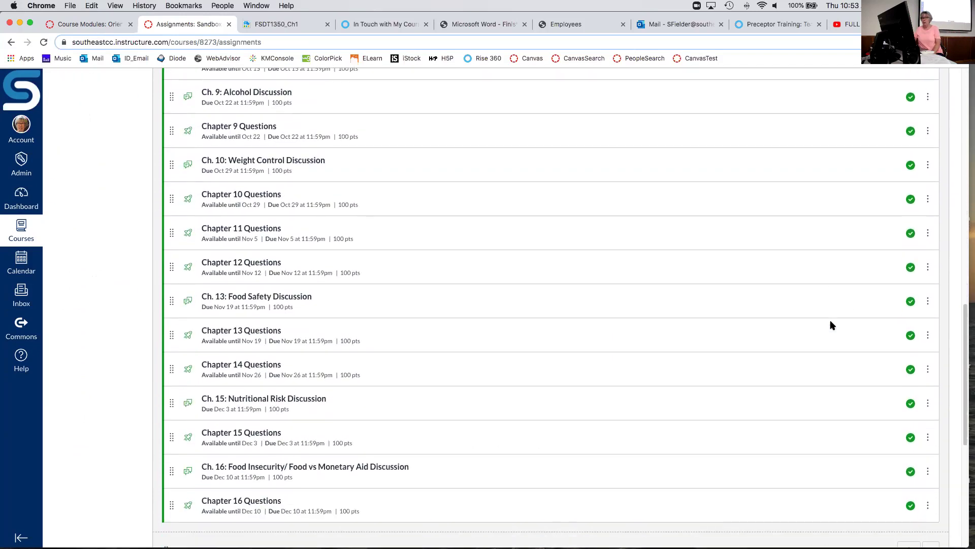
scroll(831, 325, "up", 10)
scroll(832, 325, "up", 10)
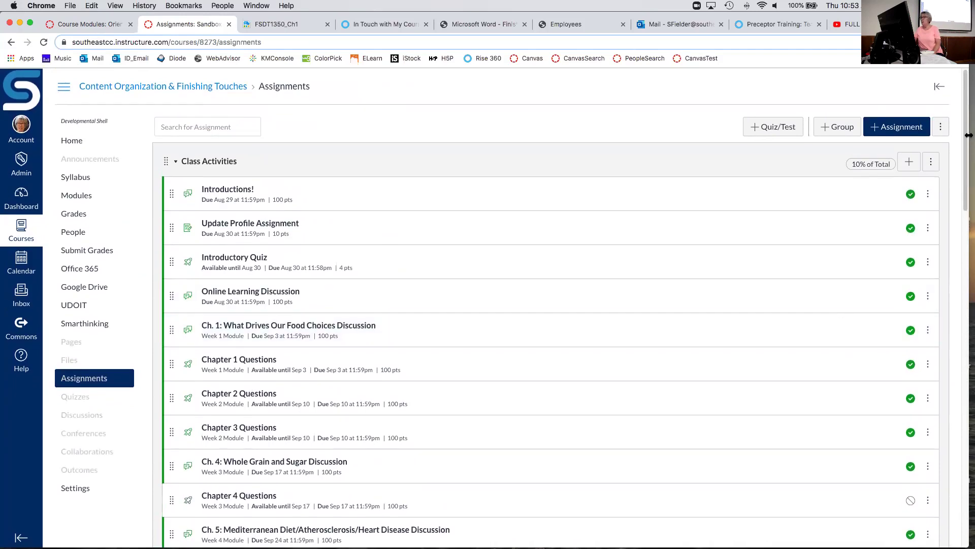
left_click(941, 128)
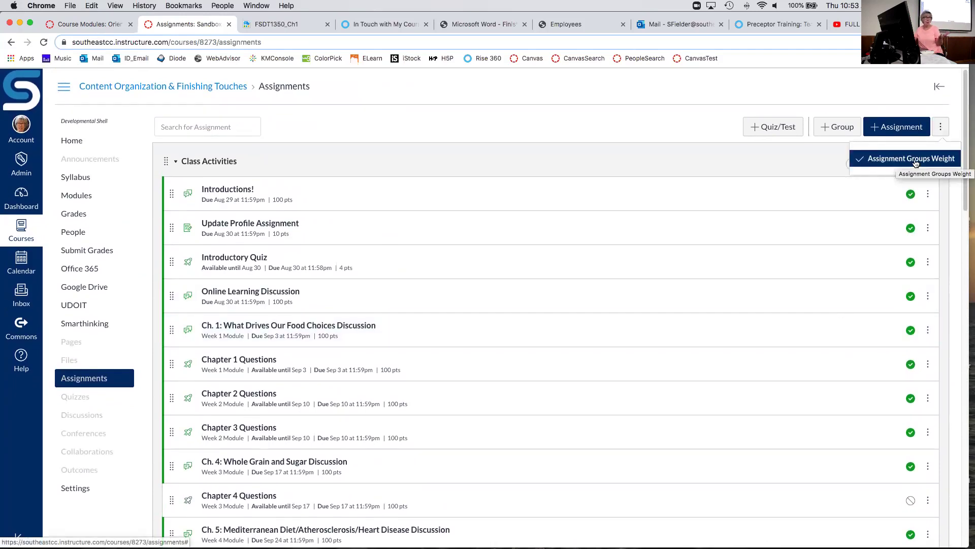
left_click(915, 163)
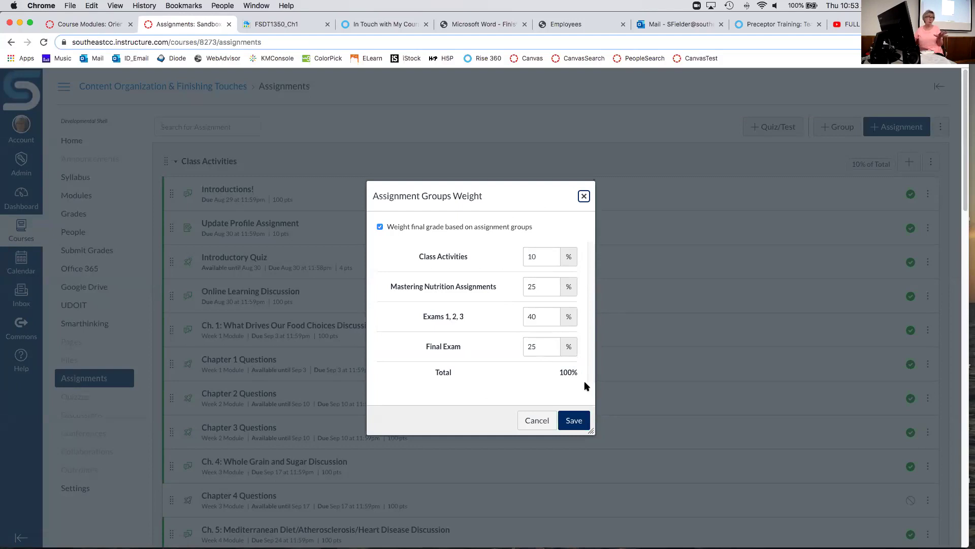
left_click(539, 424)
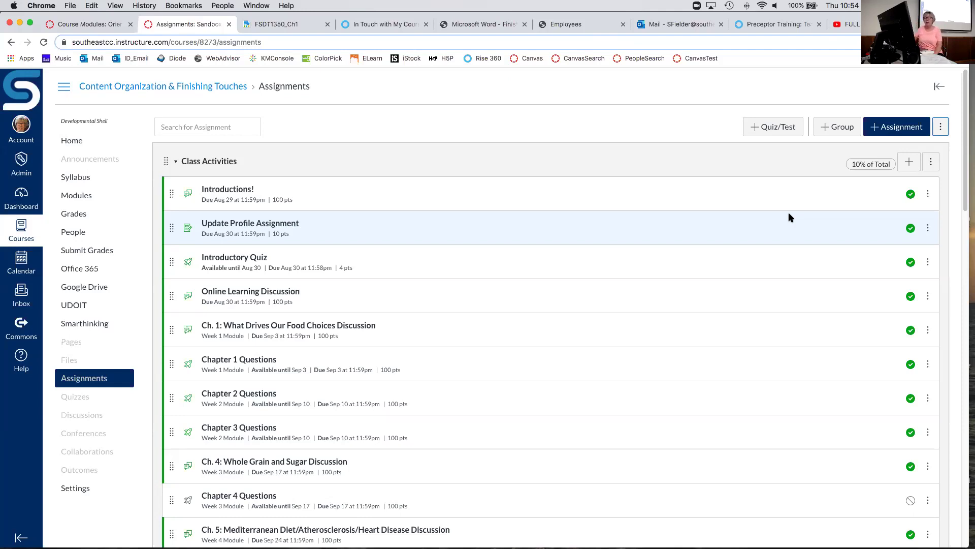
Enter Student View from the course home page and examine the test student's grades and the assignment group weights.
left_click(67, 141)
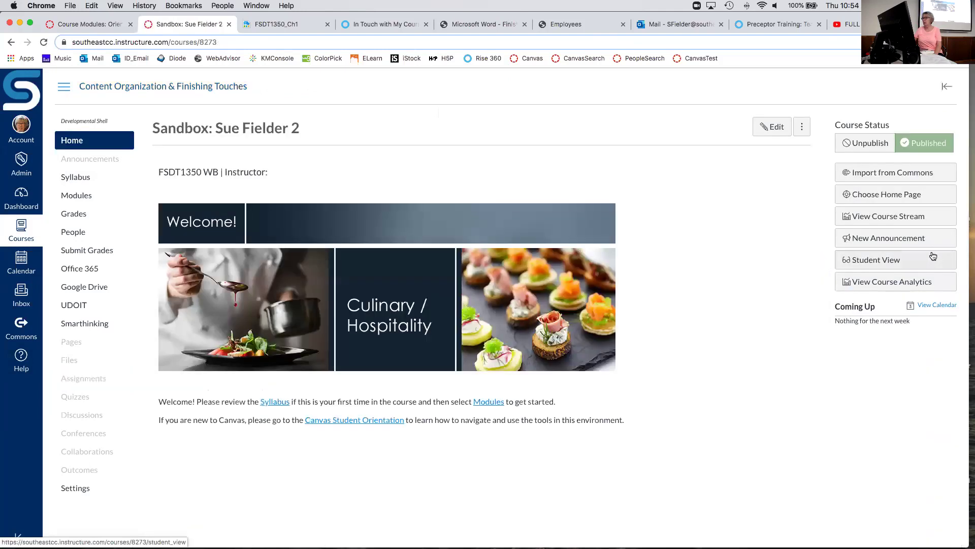
left_click(880, 261)
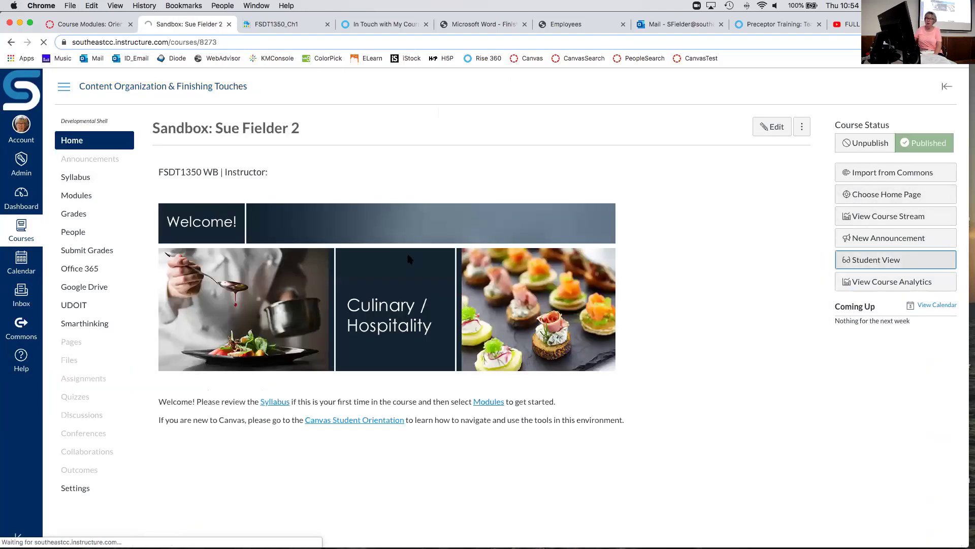
left_click(76, 195)
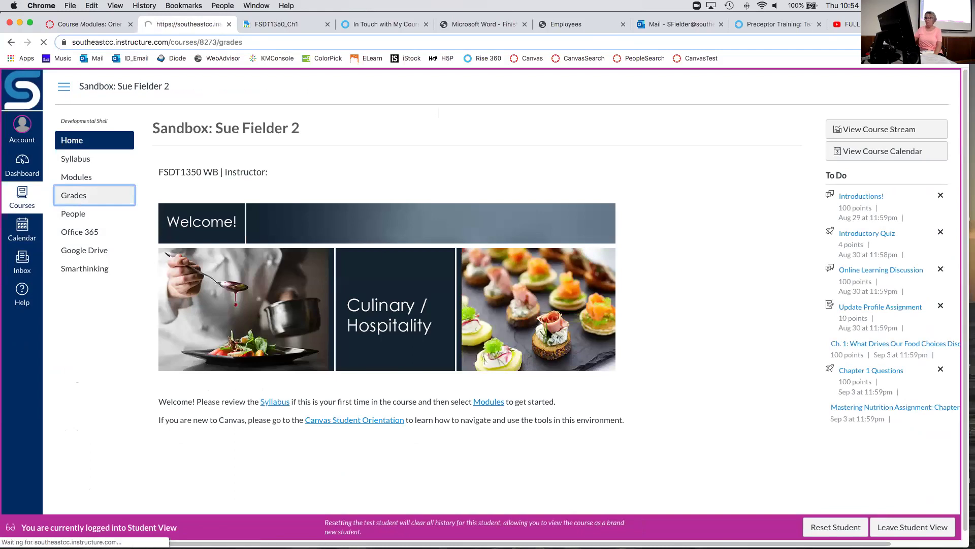
scroll(547, 329, "down", 2)
scroll(550, 333, "down", 2)
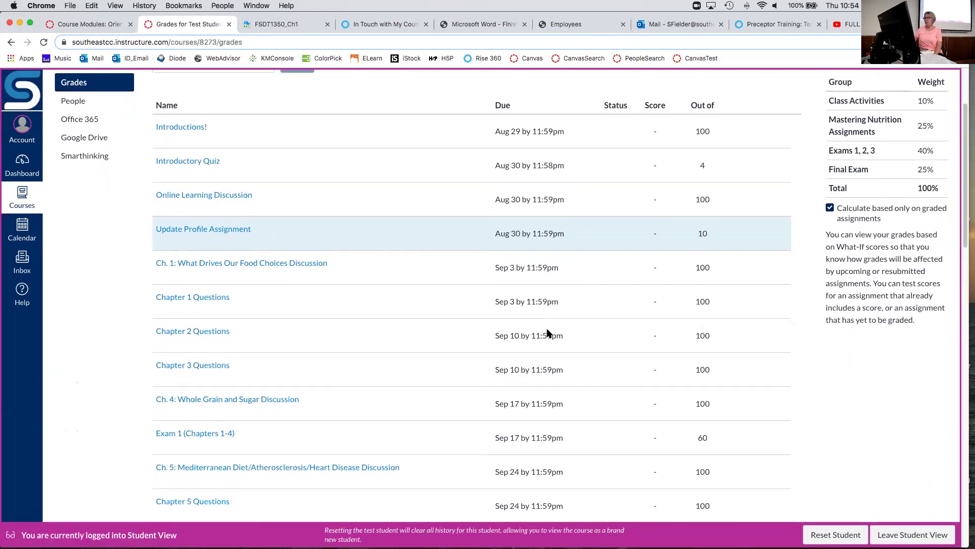
scroll(549, 334, "up", 4)
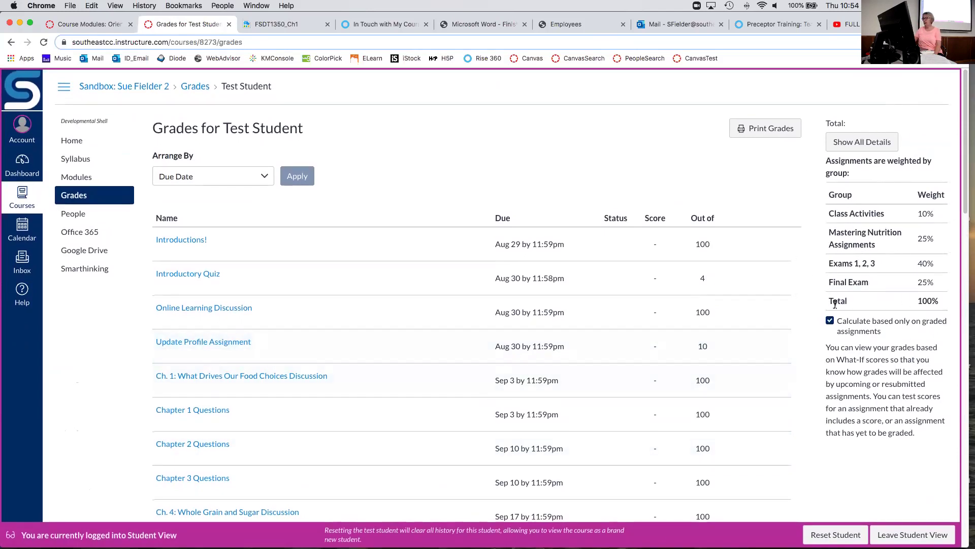
Review the test student's graded items down to the assignment group percentages, and leave Student View.
scroll(795, 344, "down", 2)
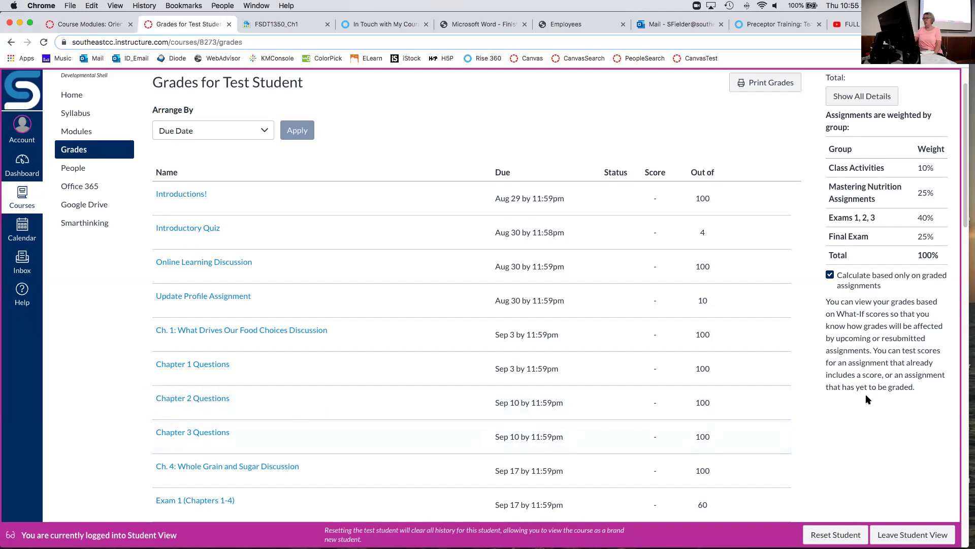
scroll(865, 394, "down", 3)
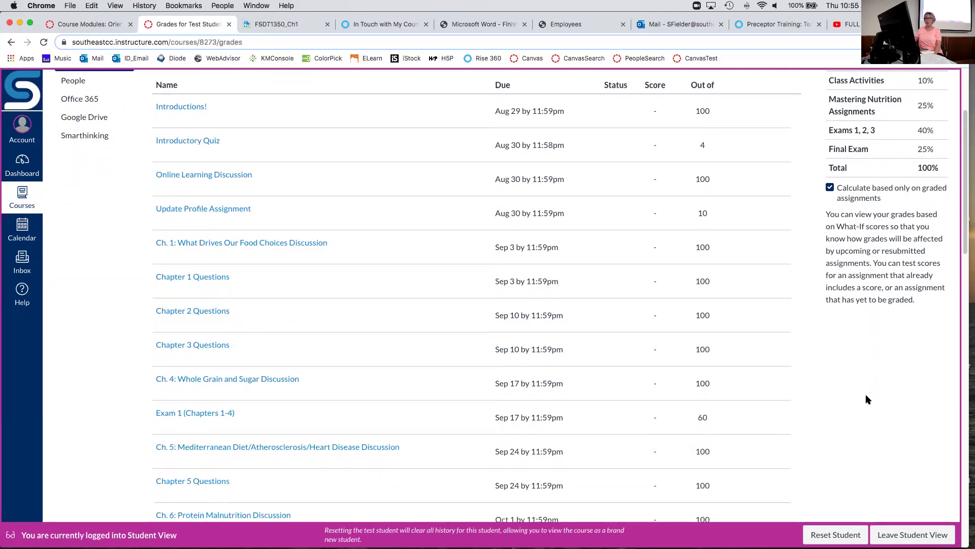
scroll(865, 395, "down", 20)
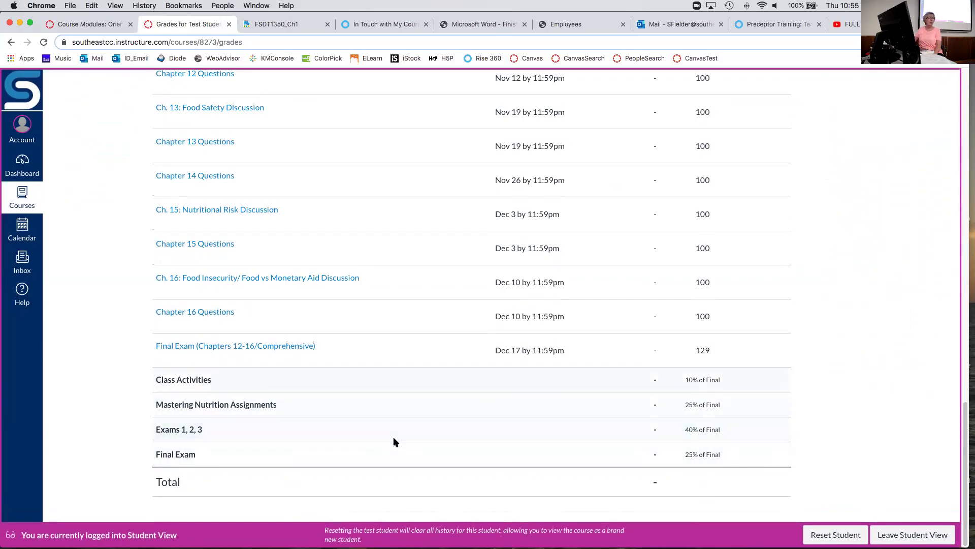
scroll(395, 442, "up", 20)
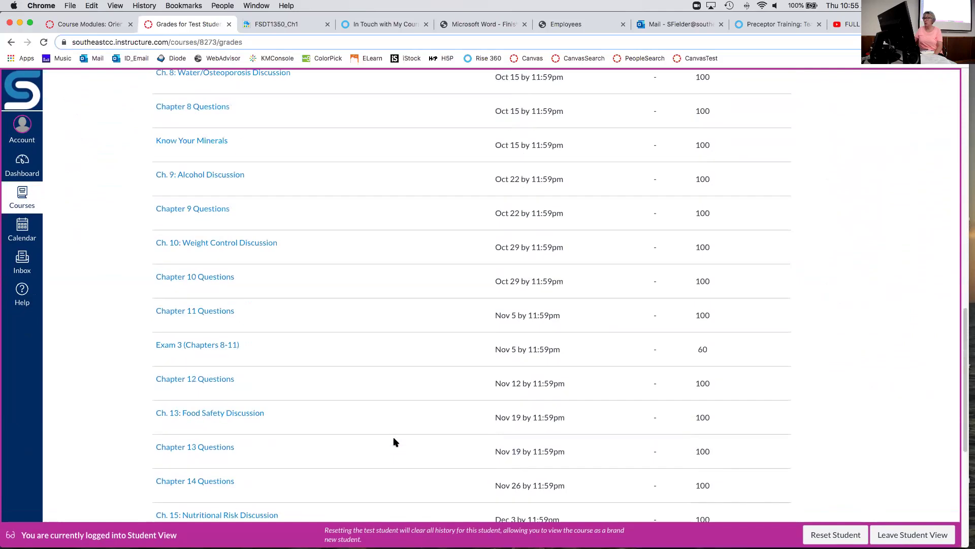
scroll(396, 442, "up", 3)
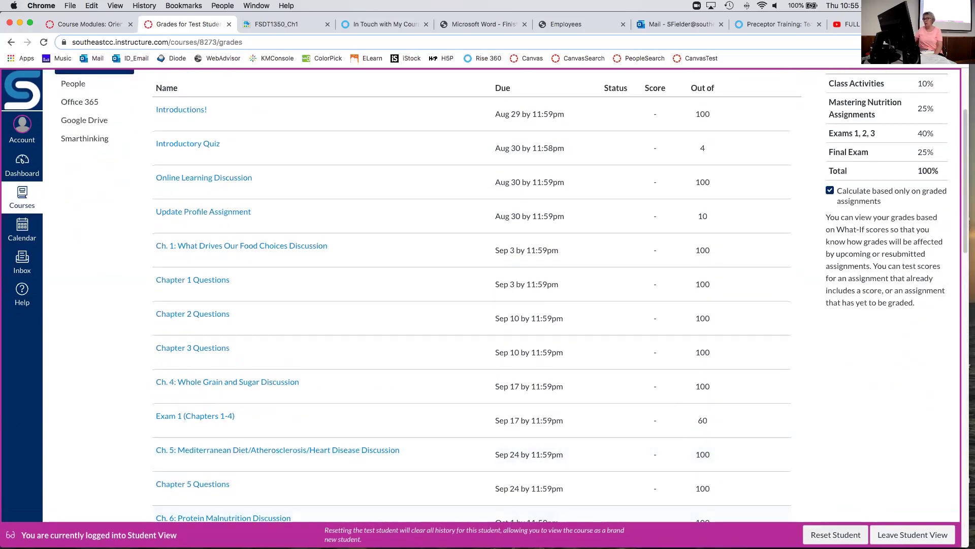
left_click(909, 534)
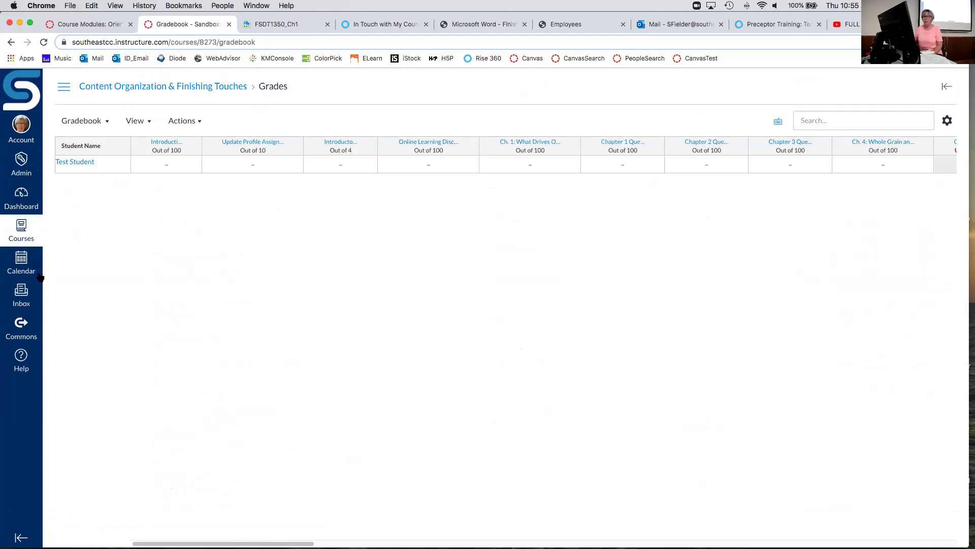
Open the course assignments from the home page and examine the due dates, points and publish status in the Class Activities group.
left_click(132, 87)
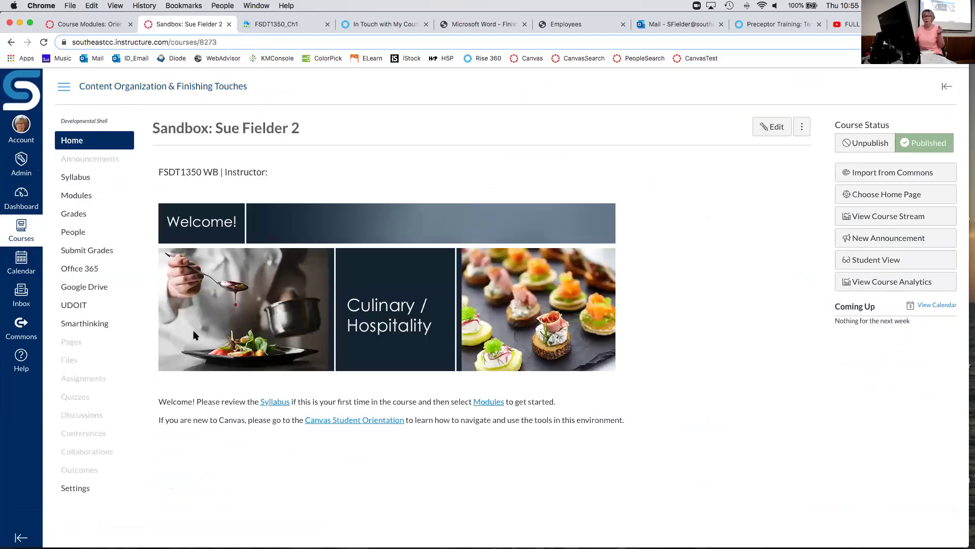
left_click(97, 383)
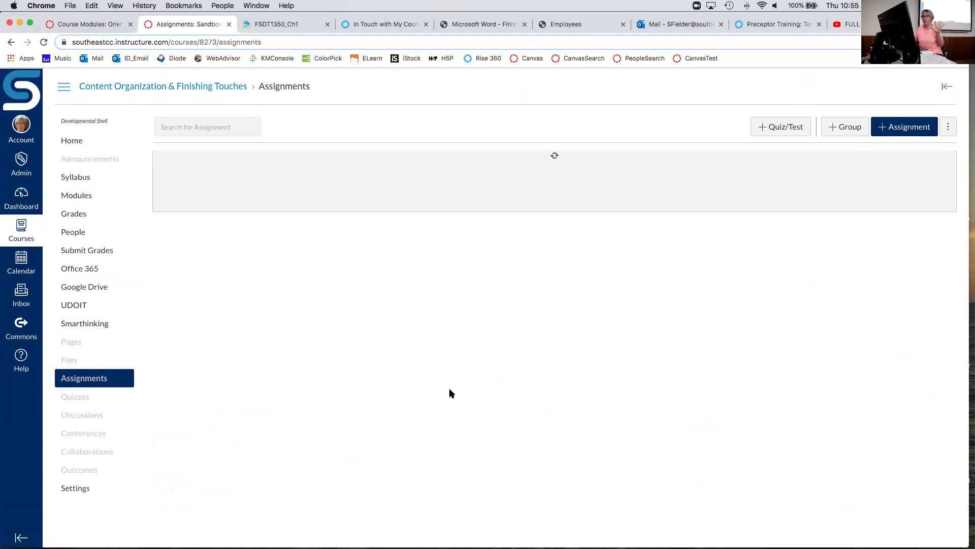
scroll(544, 377, "down", 1)
scroll(544, 377, "down", 3)
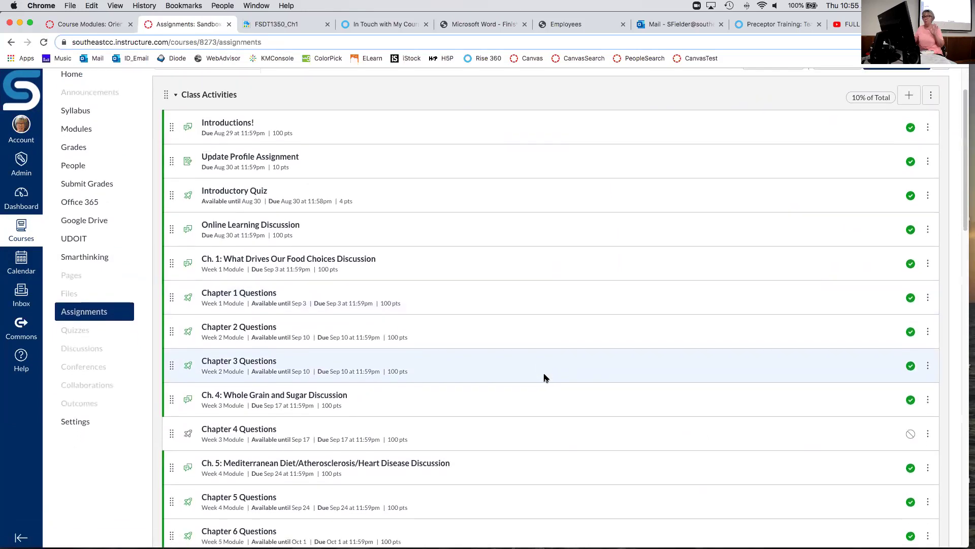
scroll(544, 377, "up", 2)
scroll(544, 377, "up", 1)
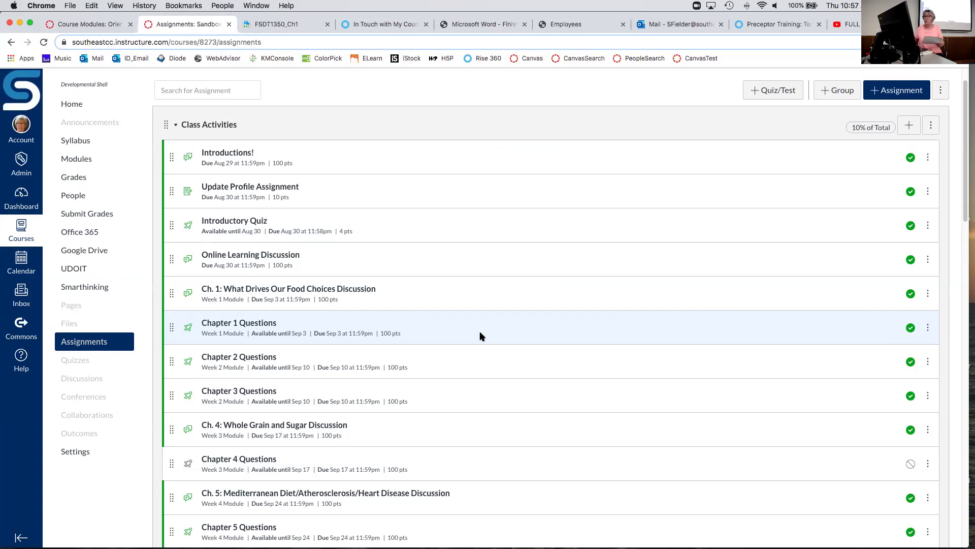
scroll(480, 333, "down", 2)
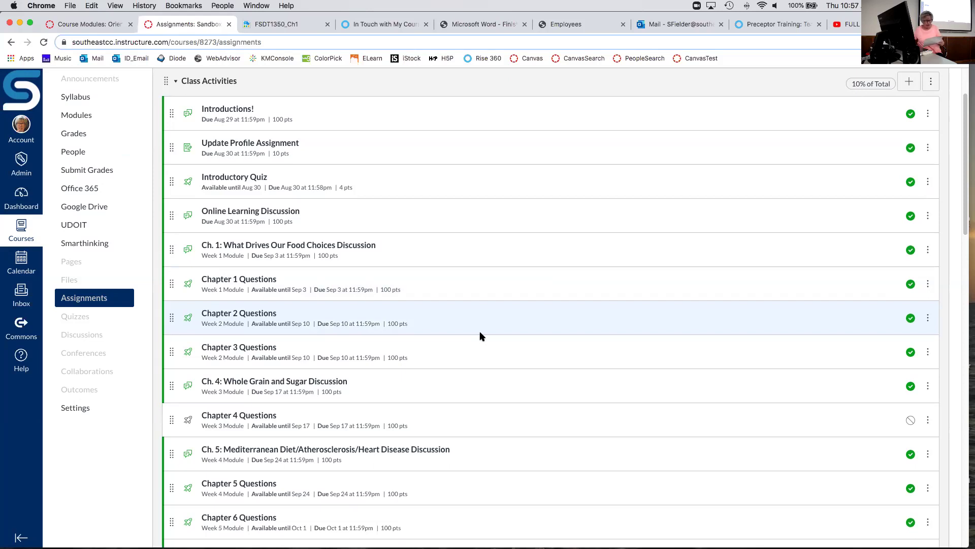
scroll(481, 337, "down", 1)
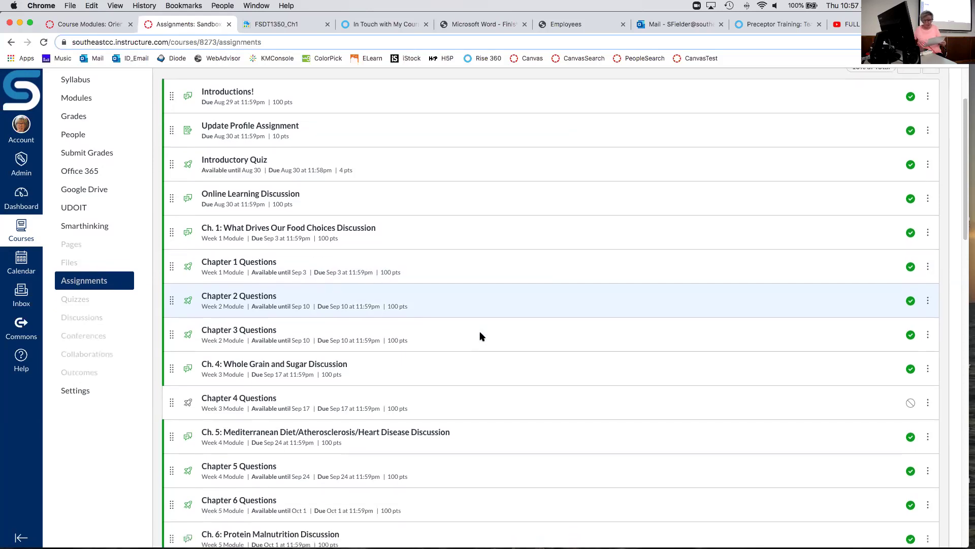
scroll(481, 337, "down", 1)
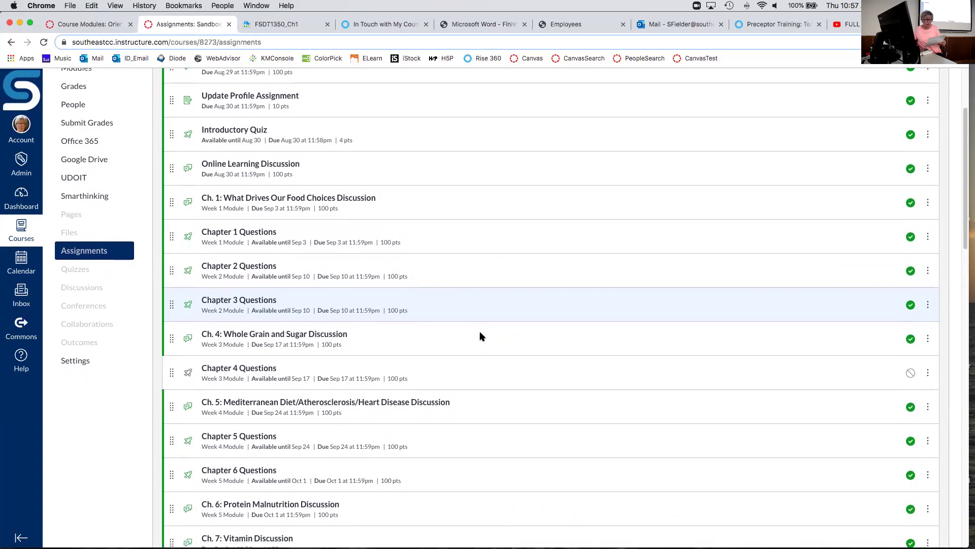
scroll(482, 336, "down", 3)
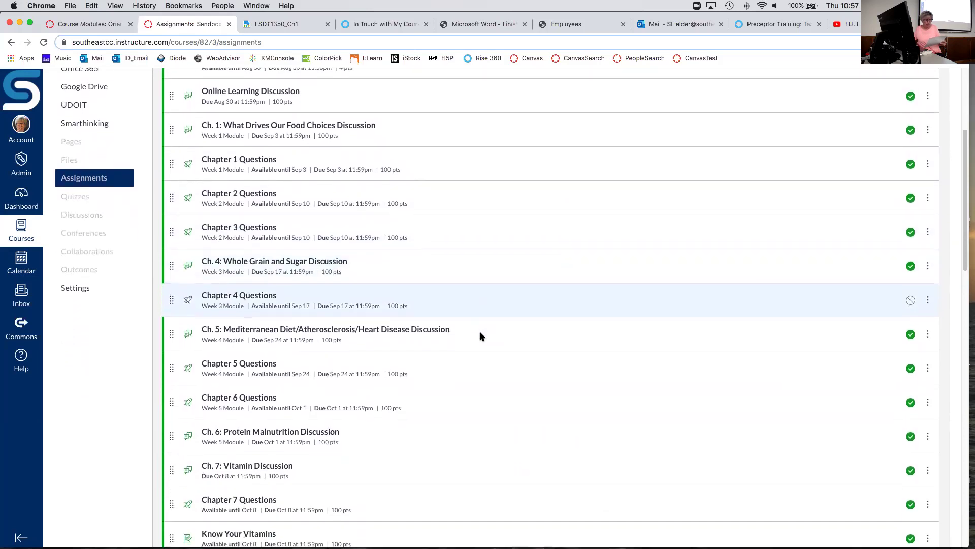
scroll(481, 337, "up", 8)
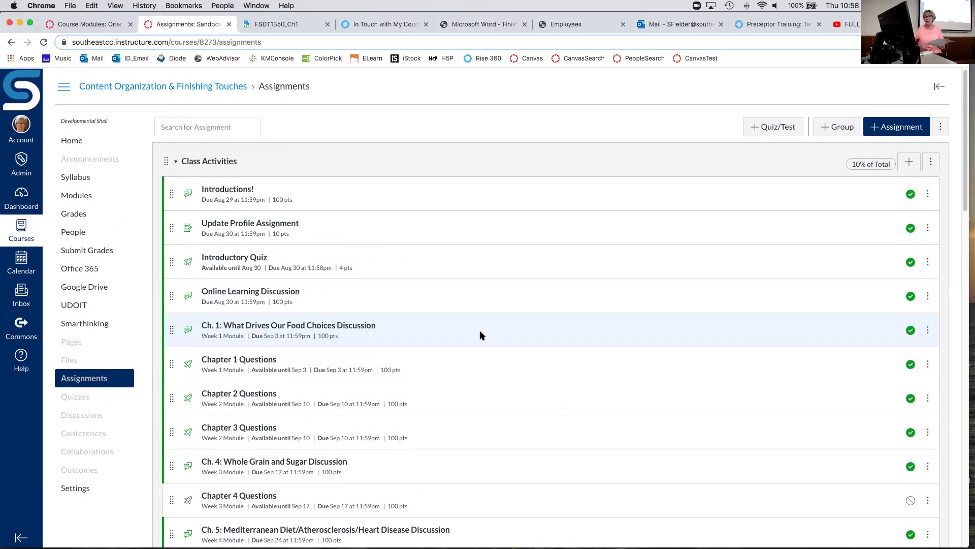
Open the course announcements and bring up the page for creating a new announcement without entering any content.
left_click(83, 160)
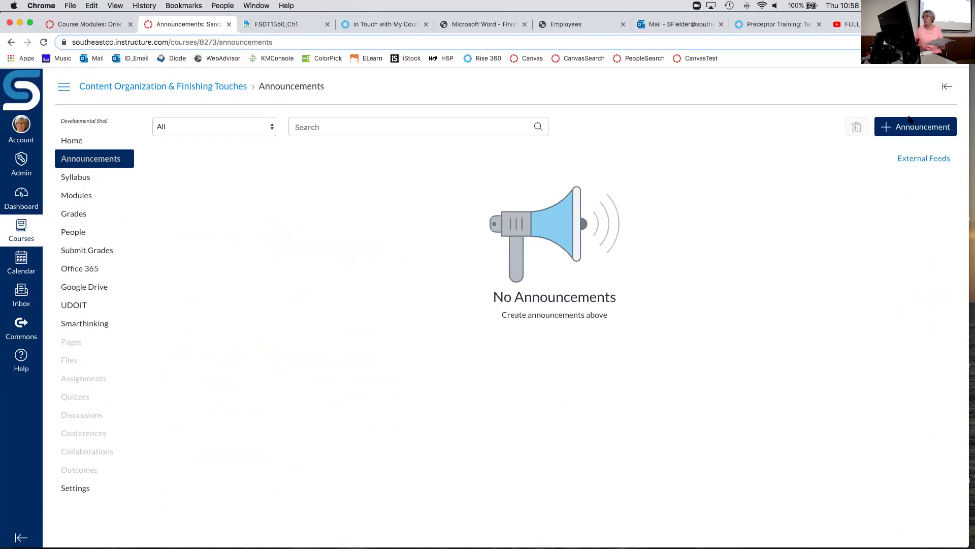
left_click(925, 128)
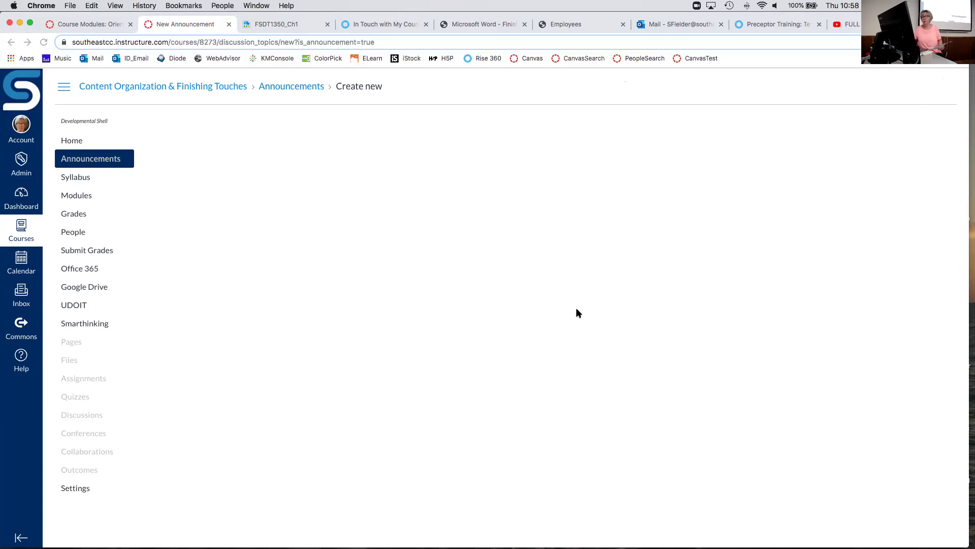
left_click(100, 160)
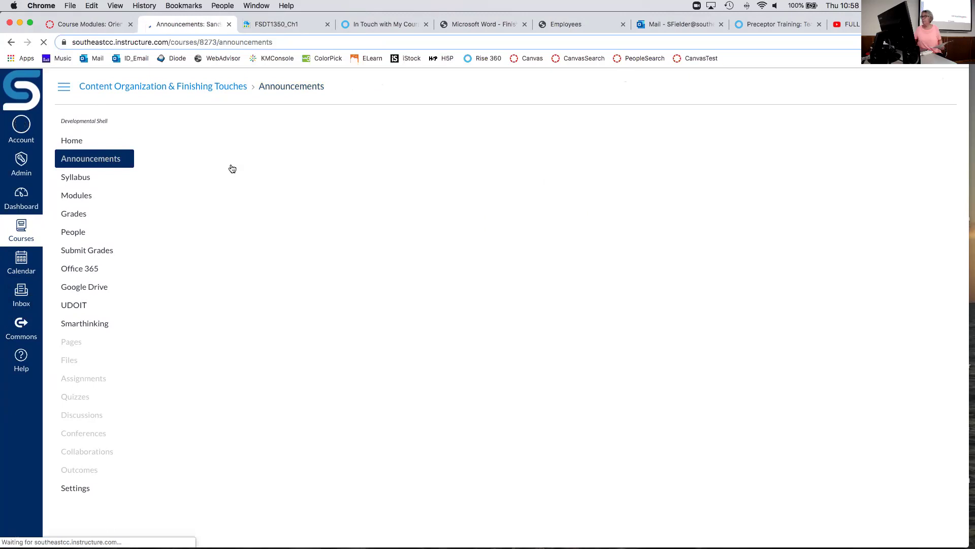
left_click(909, 127)
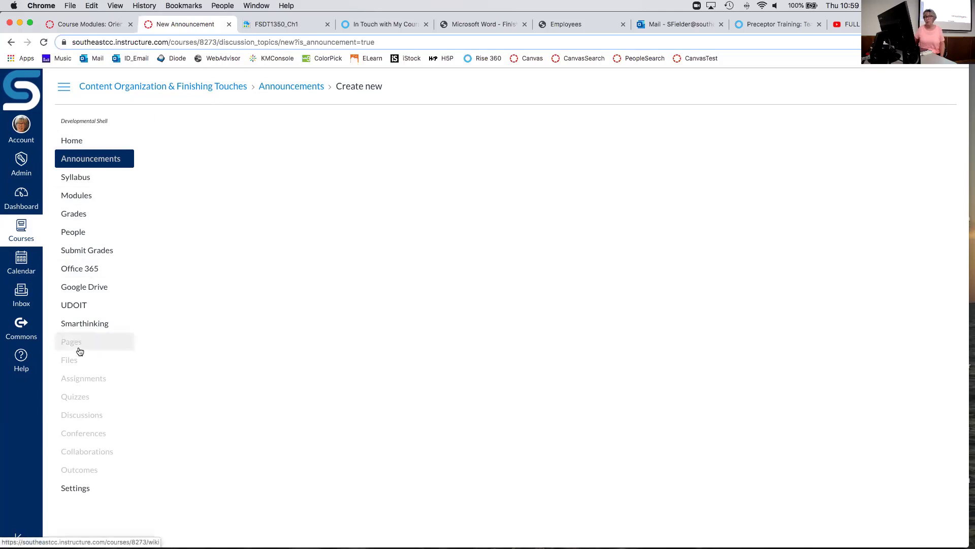
Open the UDOIT accessibility tool, check its old reports and return to the course scan options without running a scan.
left_click(79, 309)
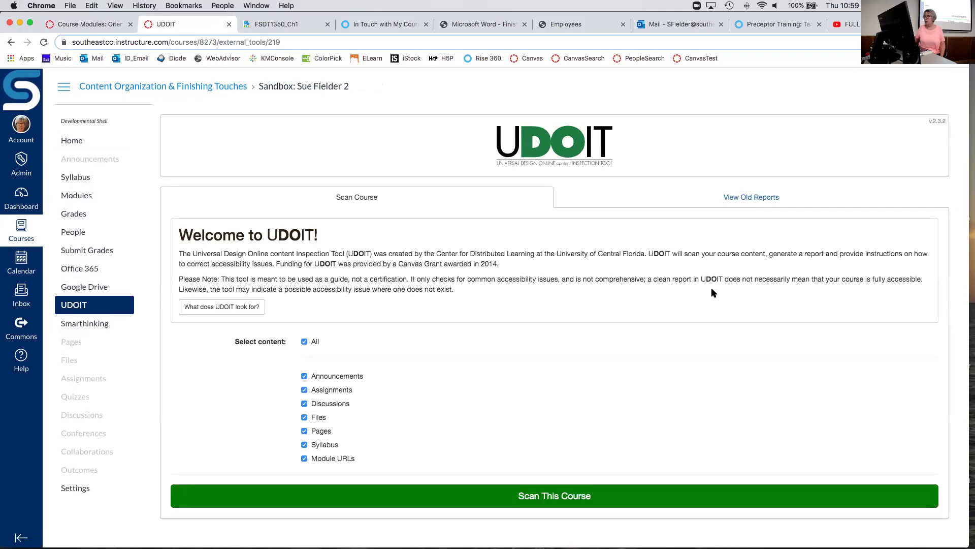
left_click(768, 199)
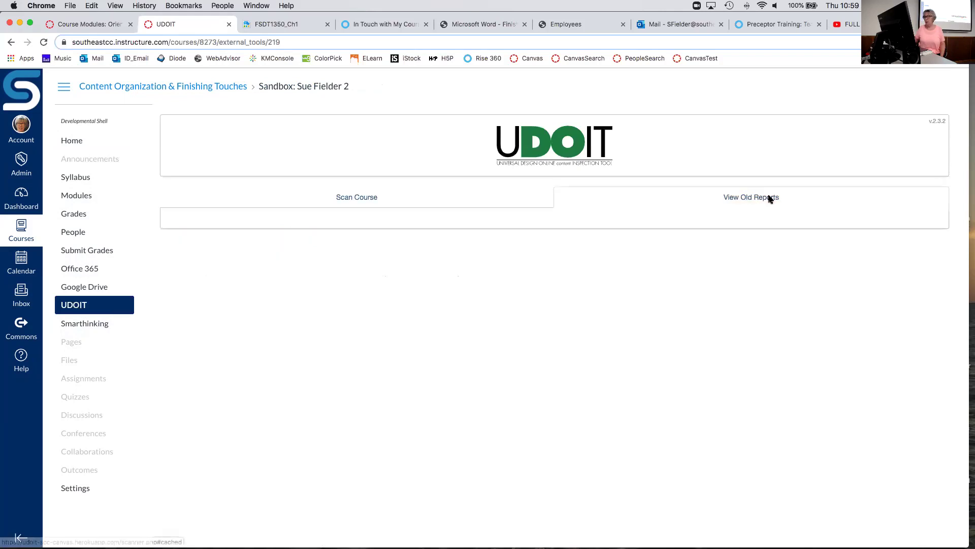
left_click(373, 202)
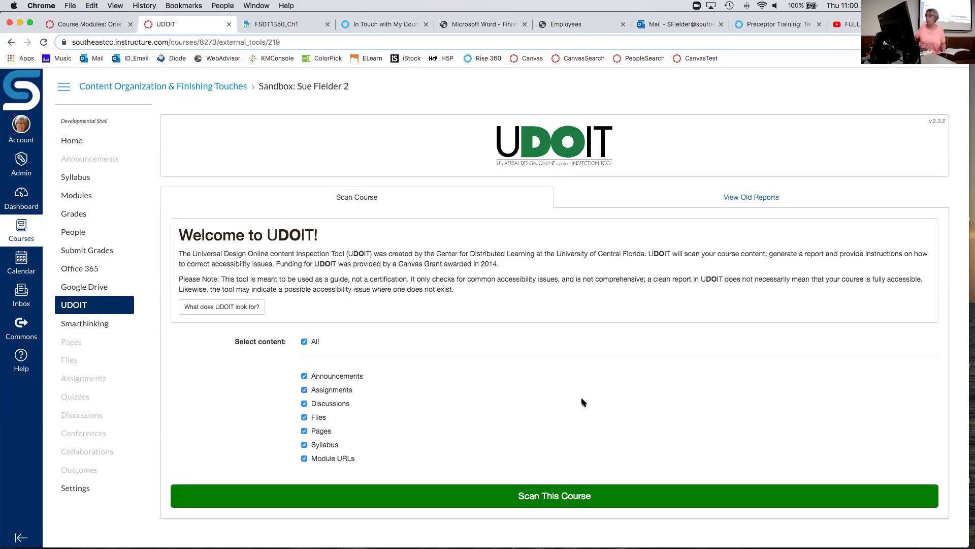
Open the course content import from the course settings and set the content type to Copy a Canvas Course.
left_click(72, 141)
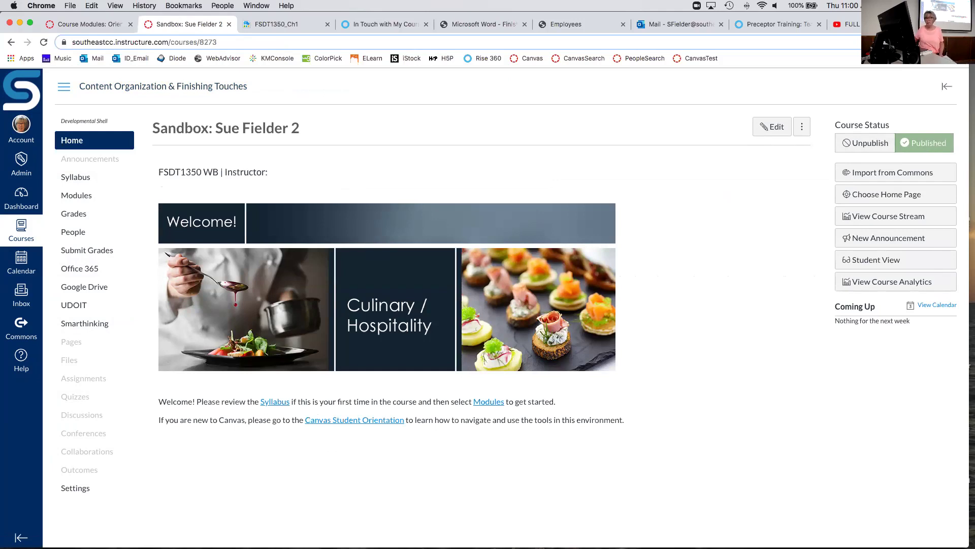
left_click(76, 493)
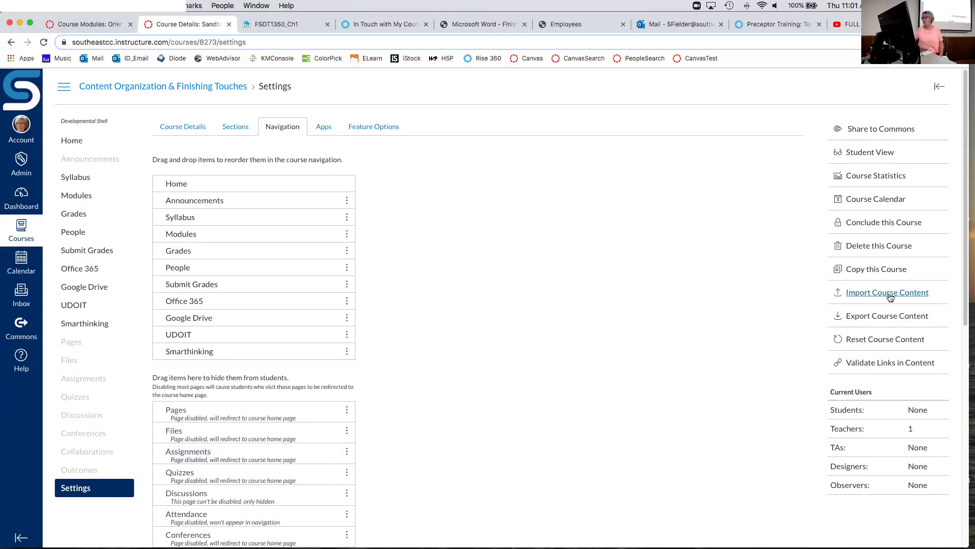
left_click(913, 295)
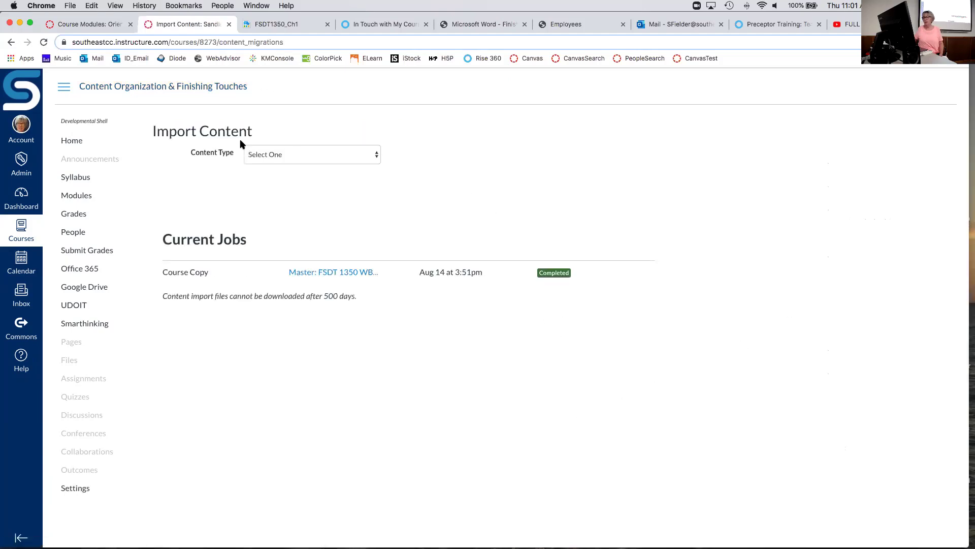
left_click(329, 159)
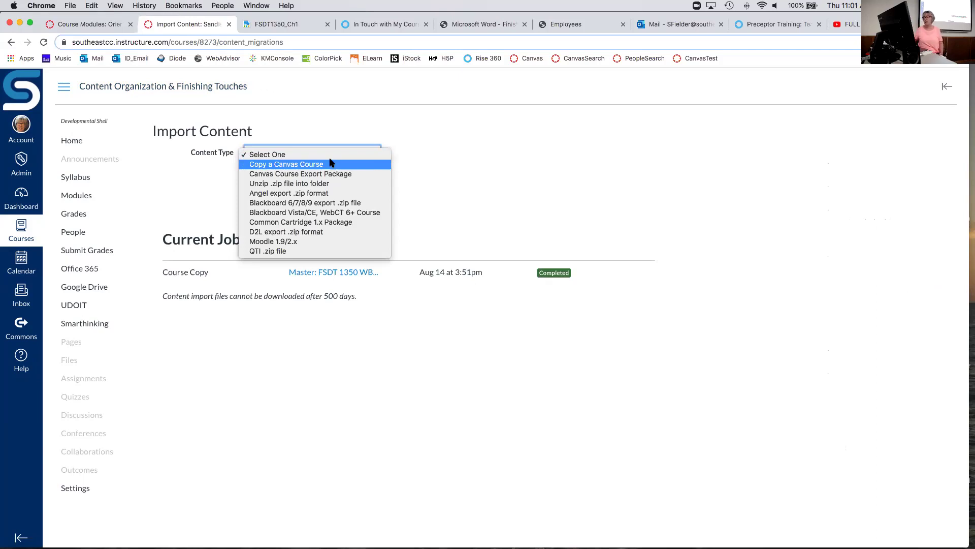
left_click(331, 163)
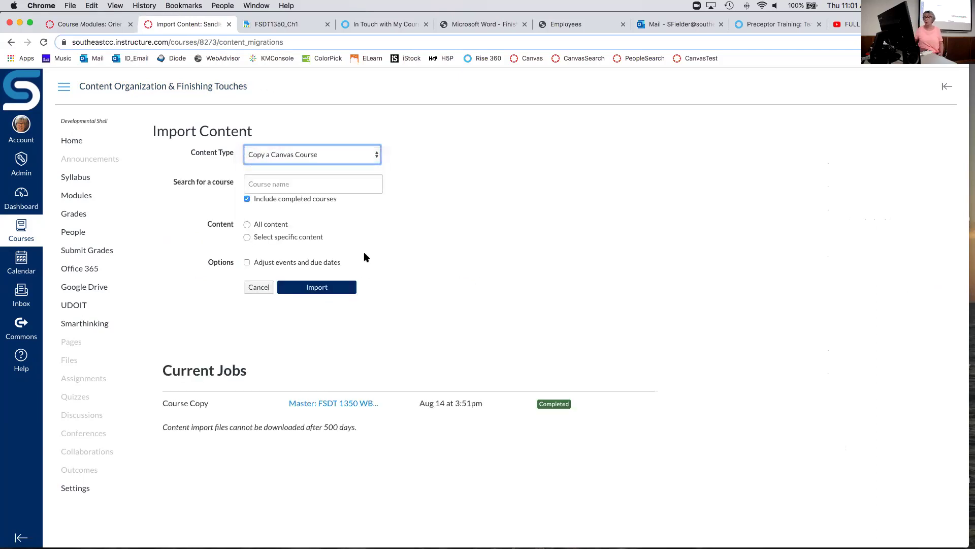
Search for the source course with "san" and select Artisan Breads (FSDT-1524-LN81) 2019FA.
left_click(288, 187)
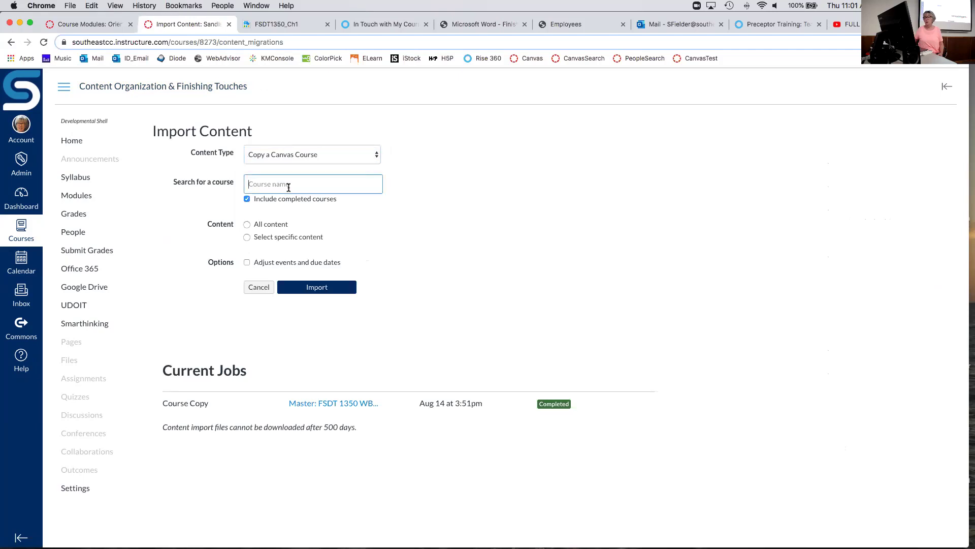
type("san")
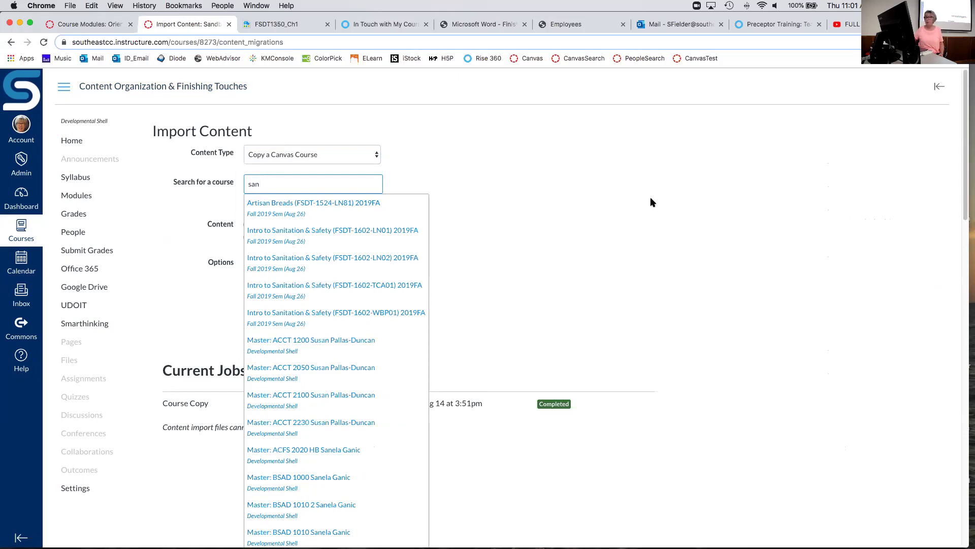
left_click(316, 213)
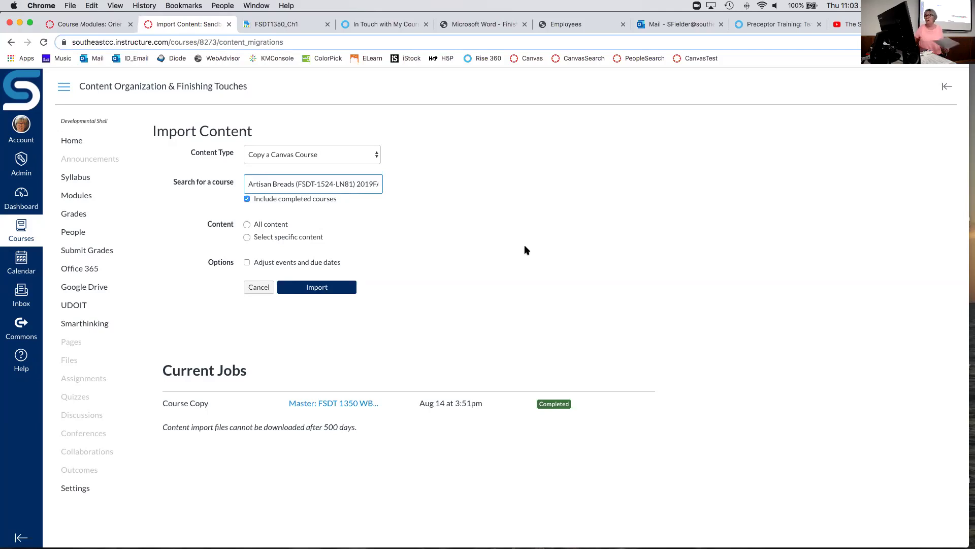
Switch to the In Touch with My Courses page and examine the August In-Service sessions down to the August 23 Open Lab.
left_click(396, 25)
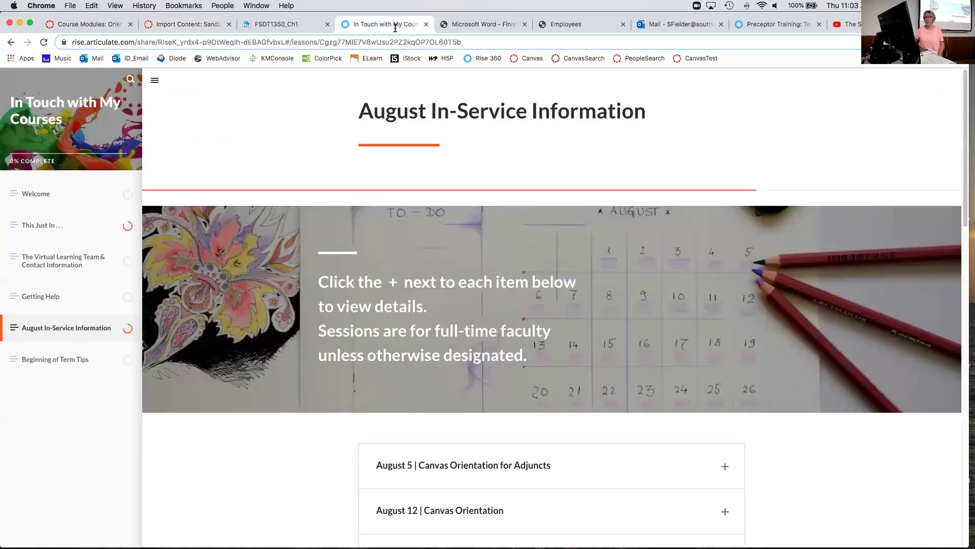
scroll(317, 278, "down", 5)
scroll(269, 290, "down", 10)
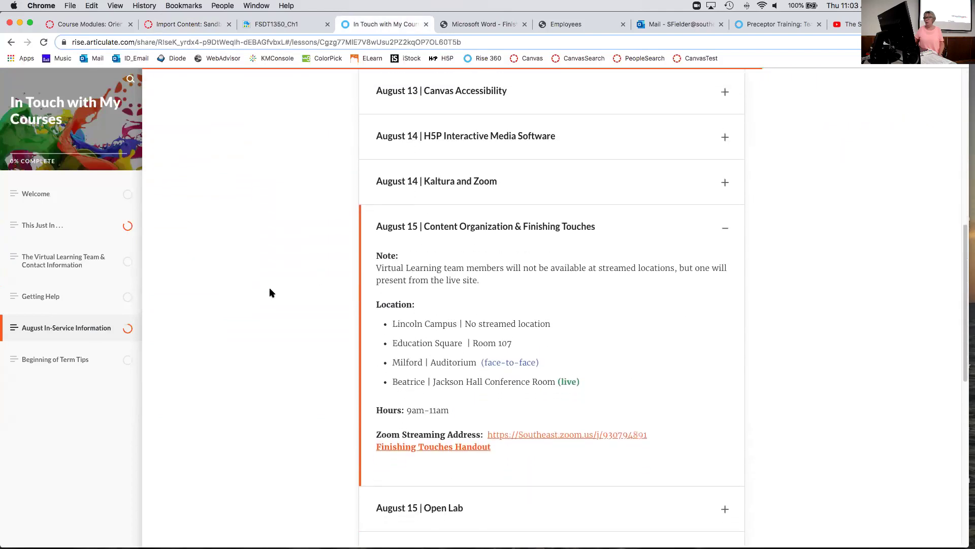
scroll(269, 292, "up", 4)
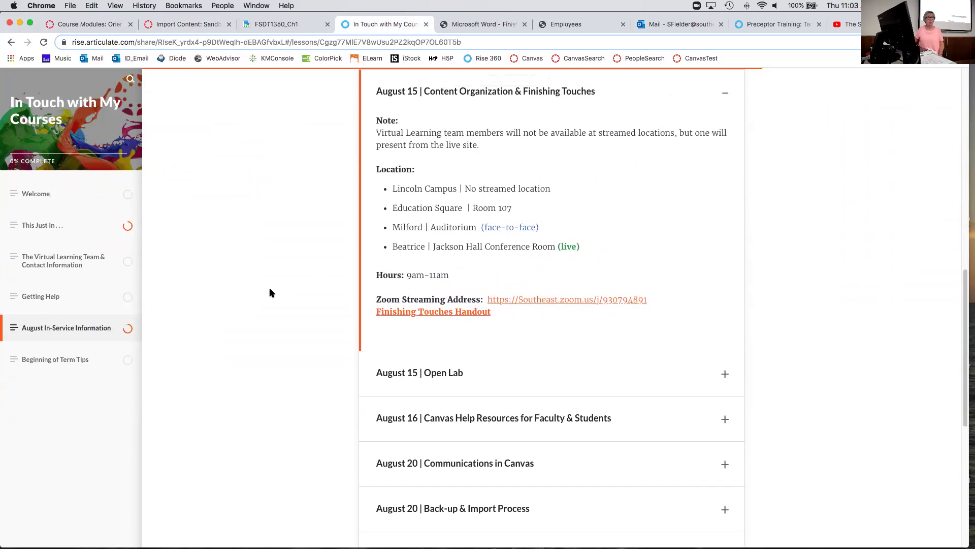
scroll(270, 292, "down", 4)
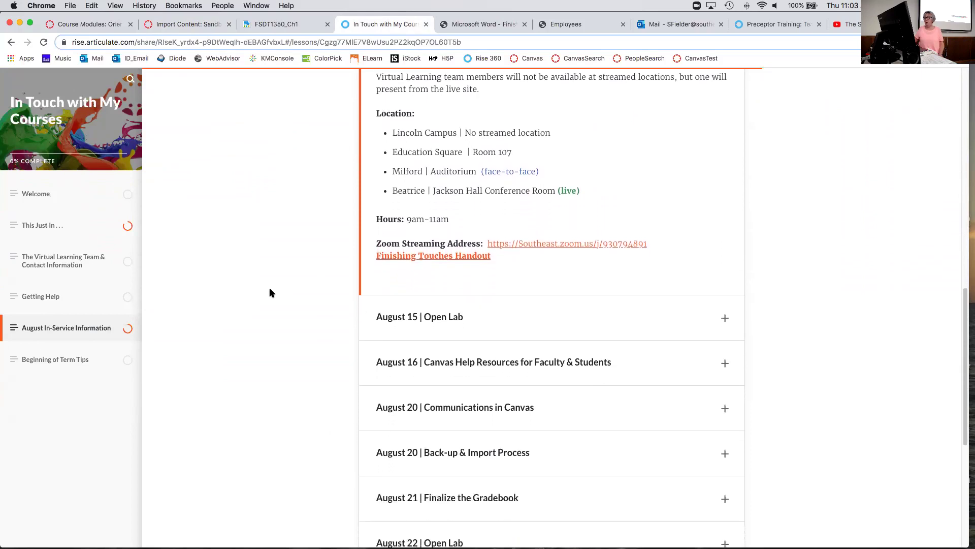
scroll(270, 292, "down", 2)
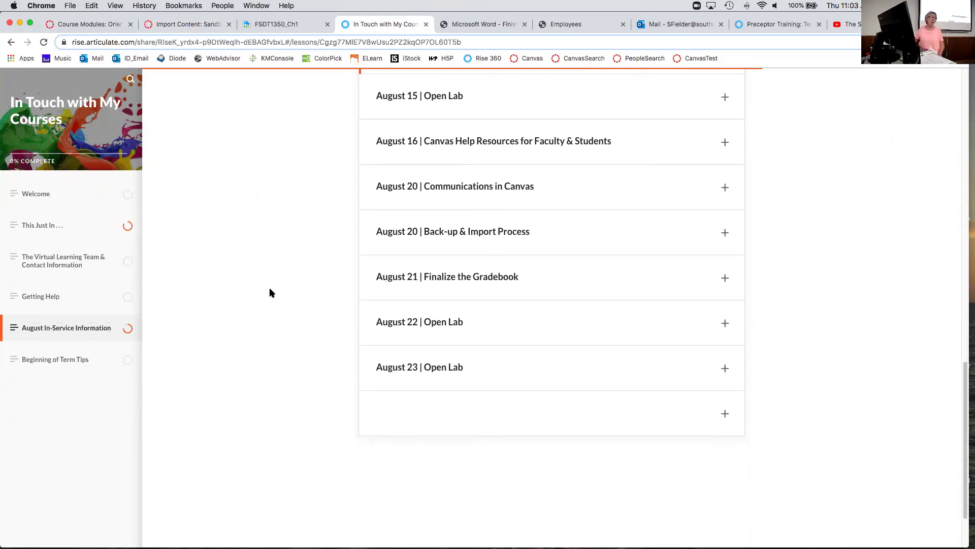